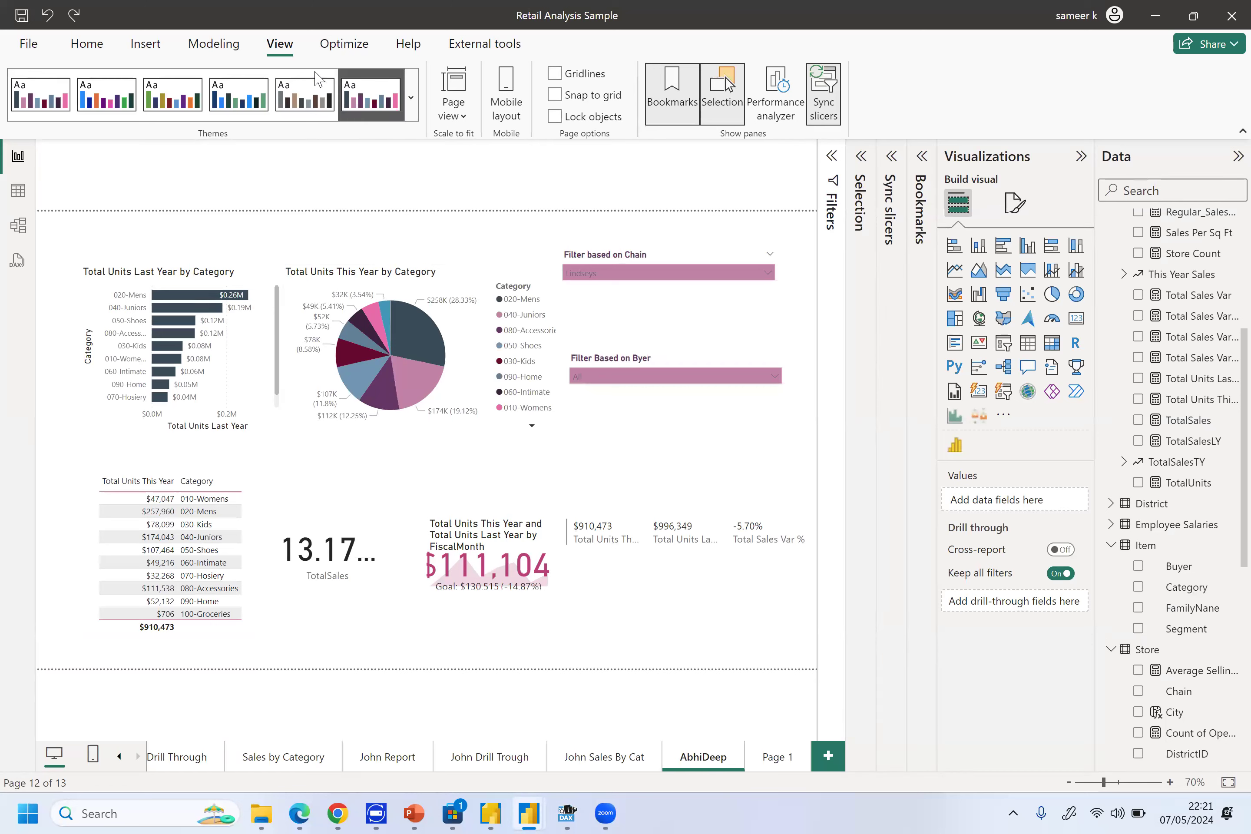
left_click(85, 45)
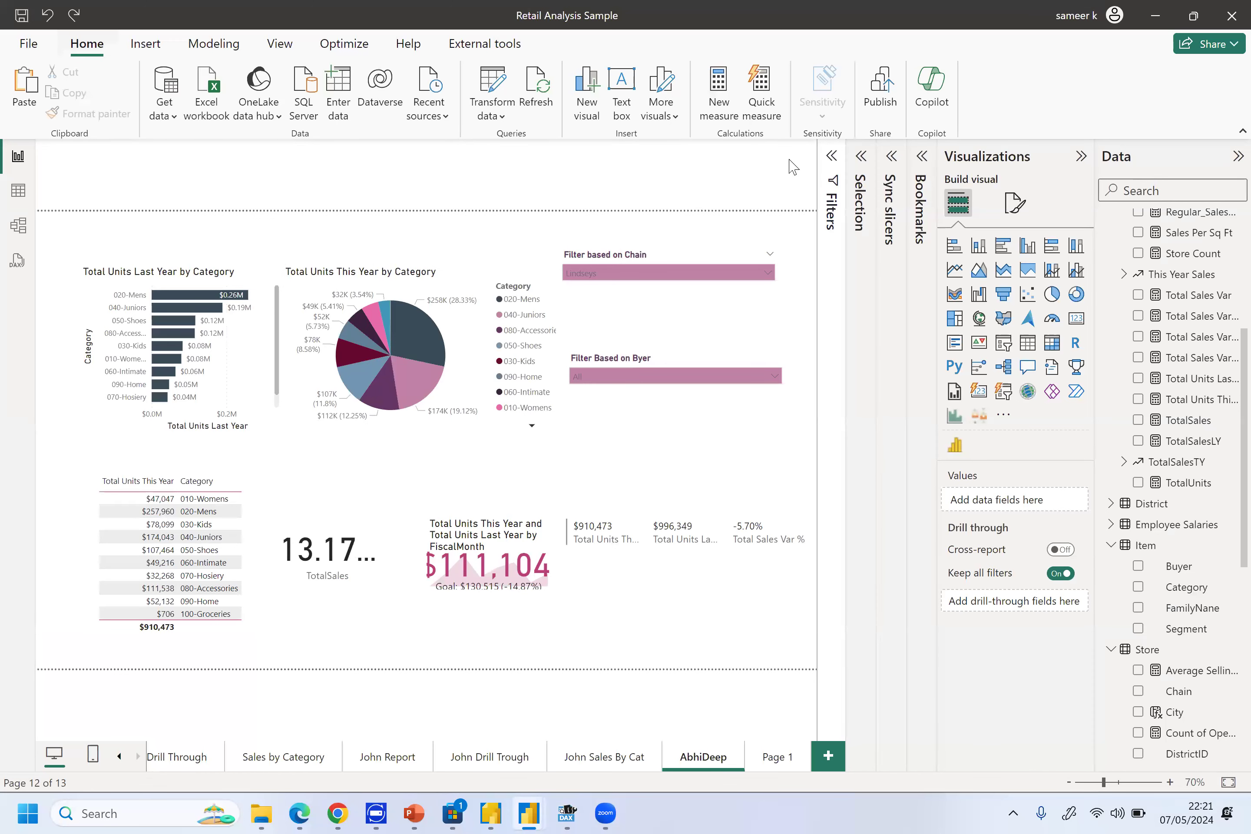
left_click(887, 104)
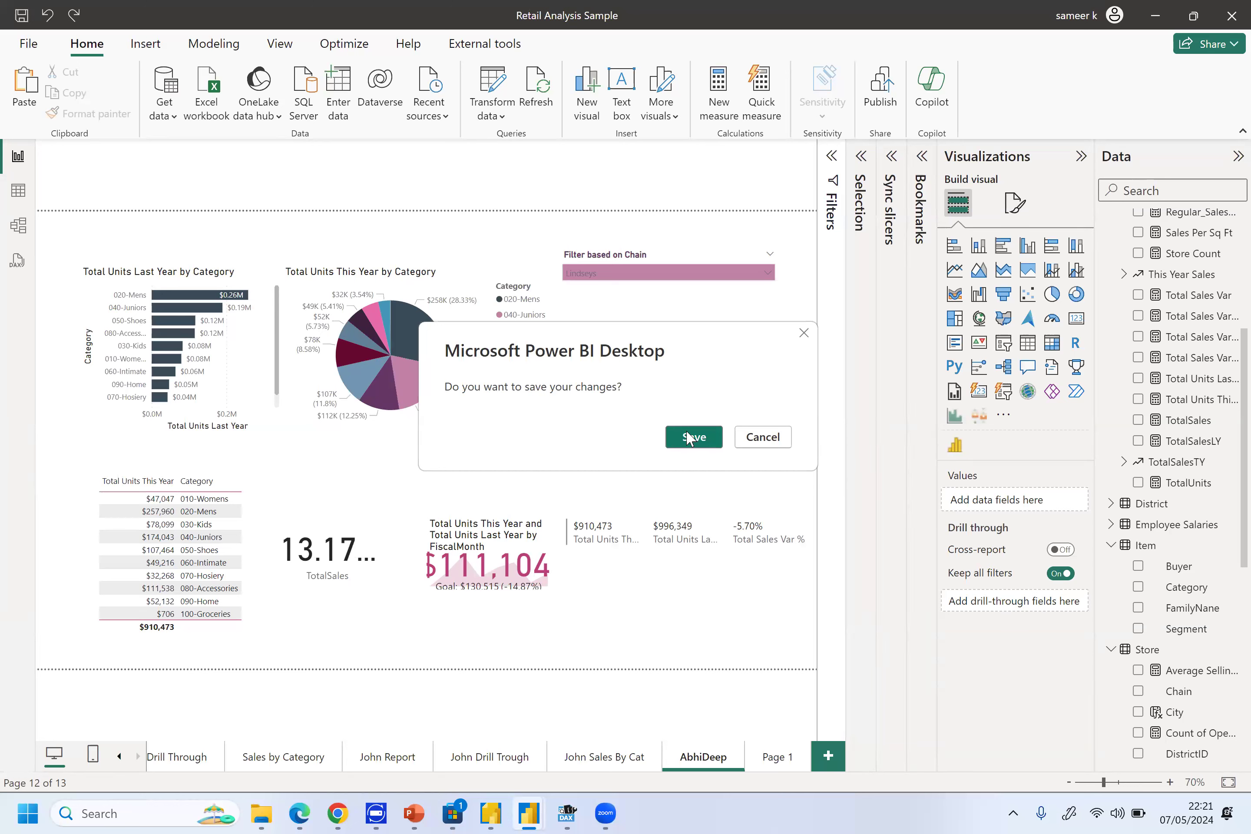
left_click(769, 442)
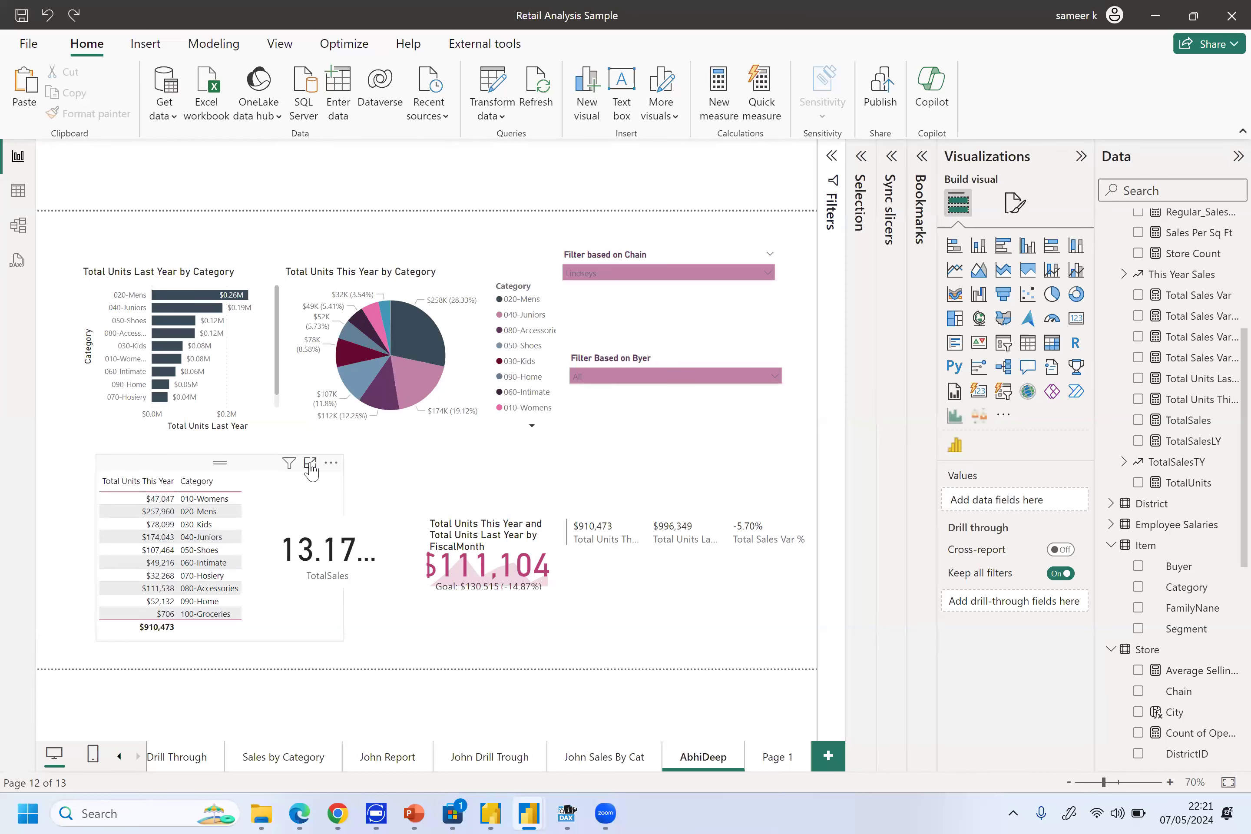
View the table of Total Units This Year by Category in focus mode and return to the report
left_click(311, 464)
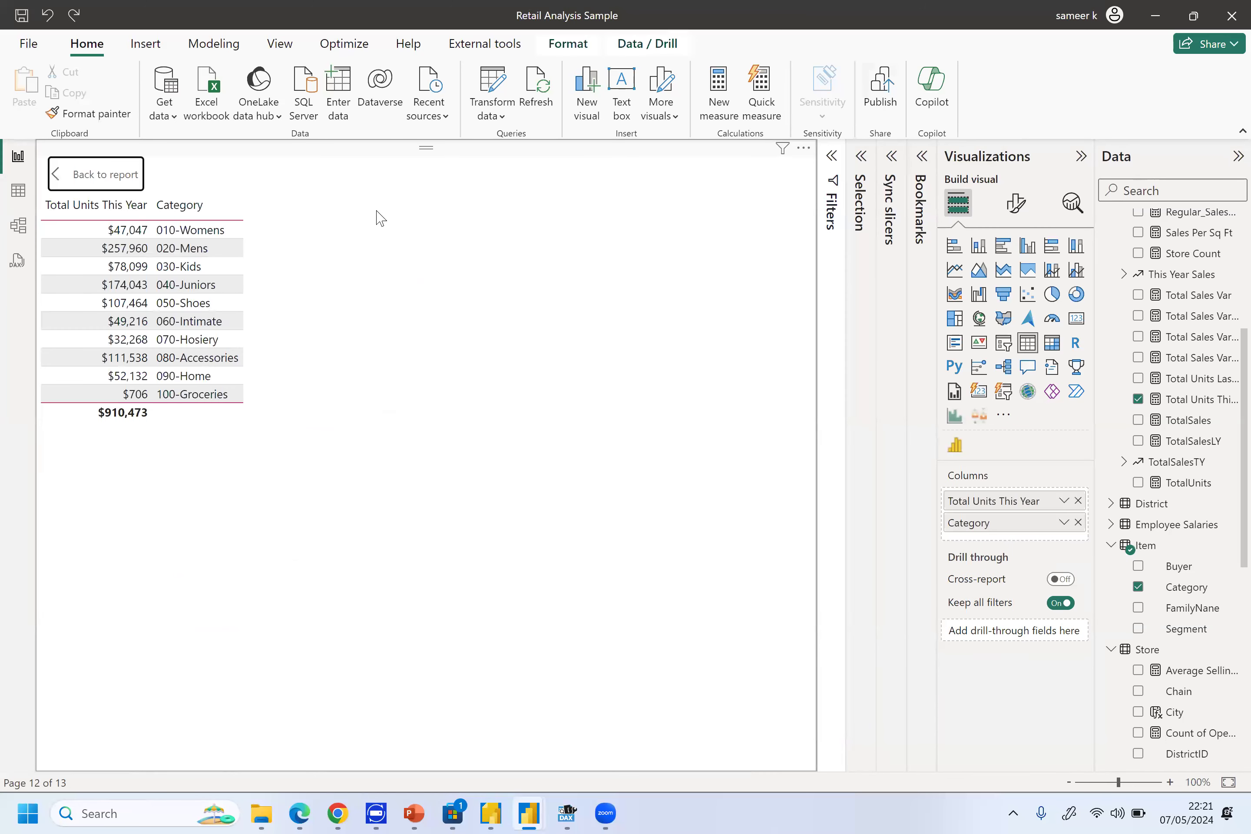
left_click(126, 174)
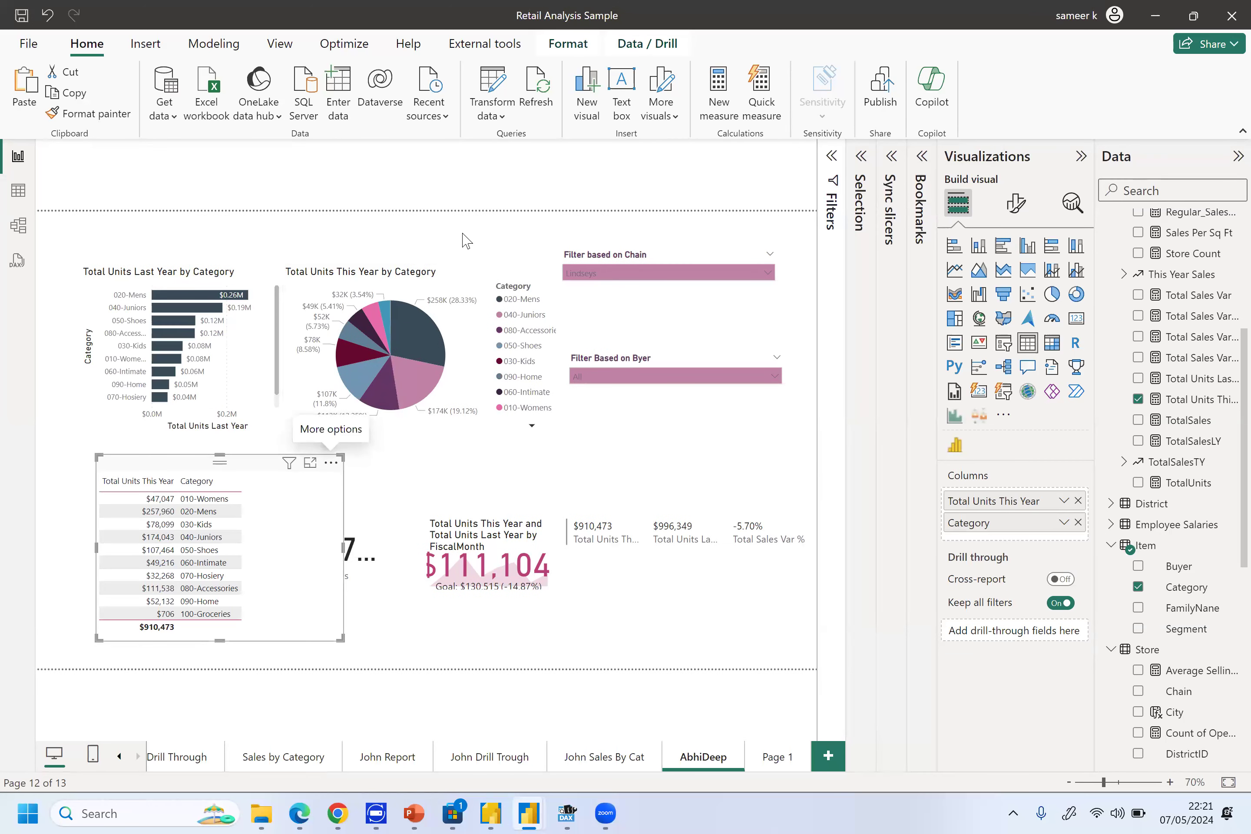
Save the changes and publish the report to My workspace, replacing the existing Retail Analysis Sample dataset
left_click(881, 88)
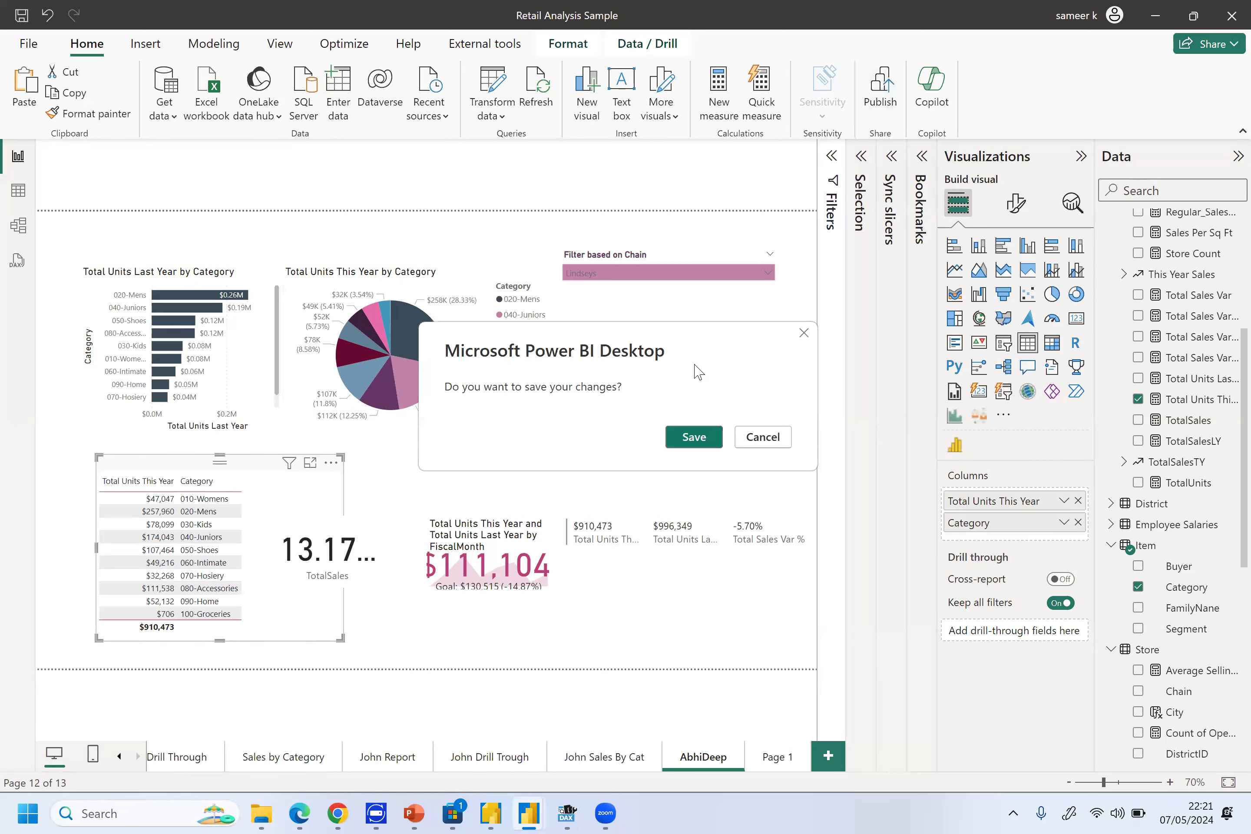
left_click(700, 437)
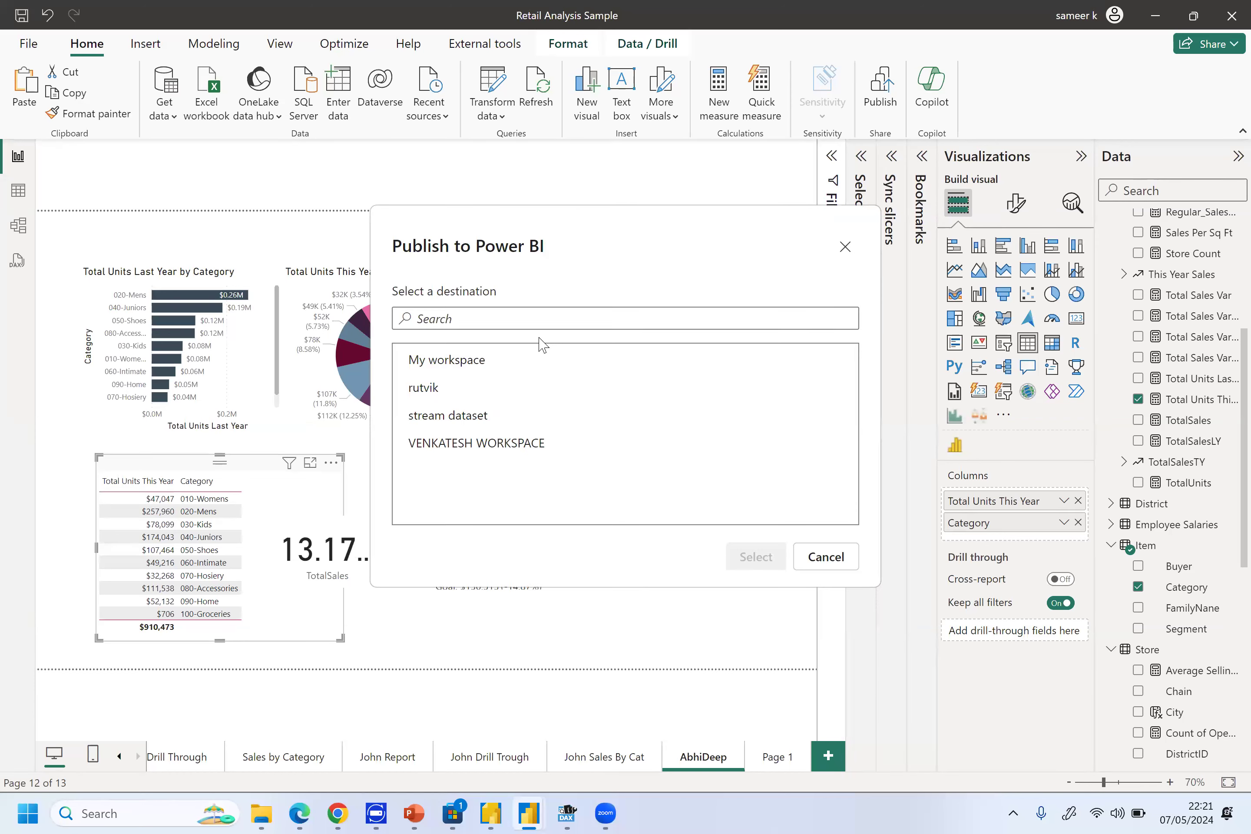
left_click(529, 367)
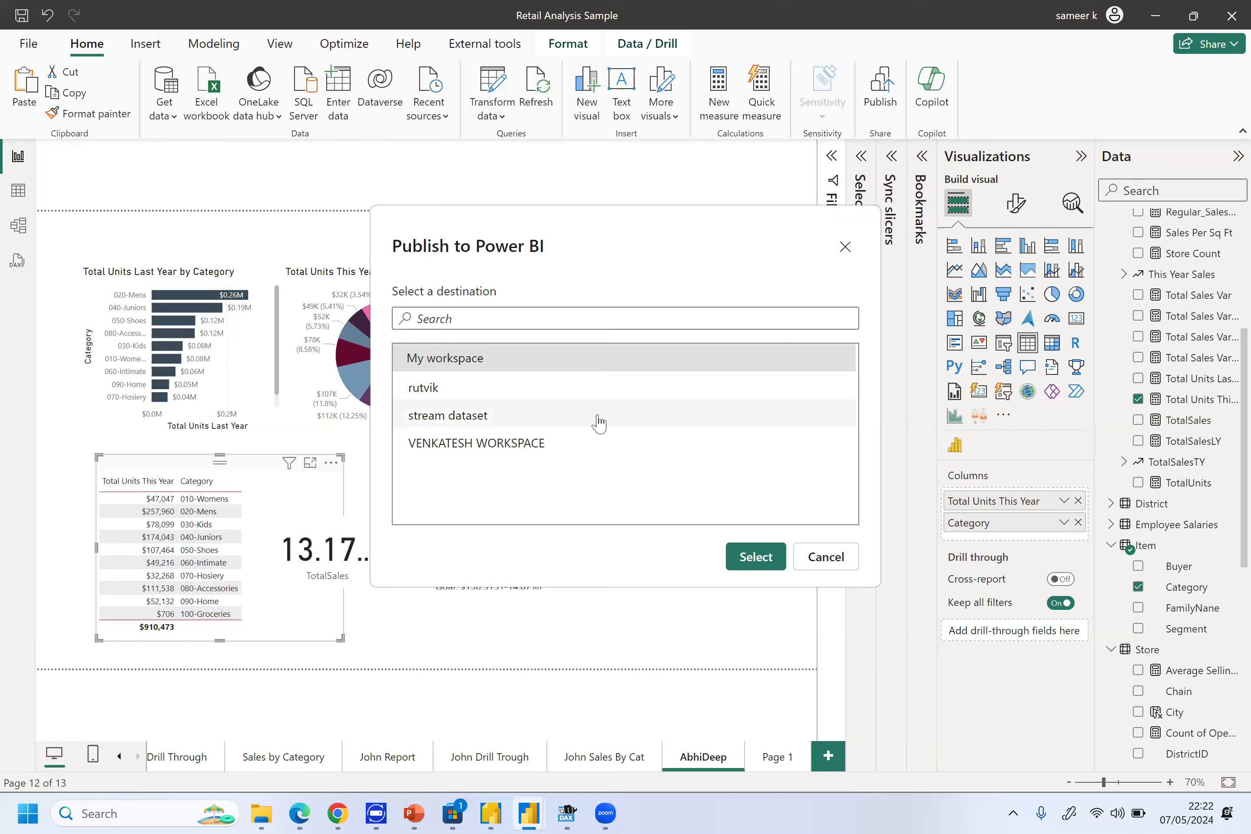
left_click(753, 561)
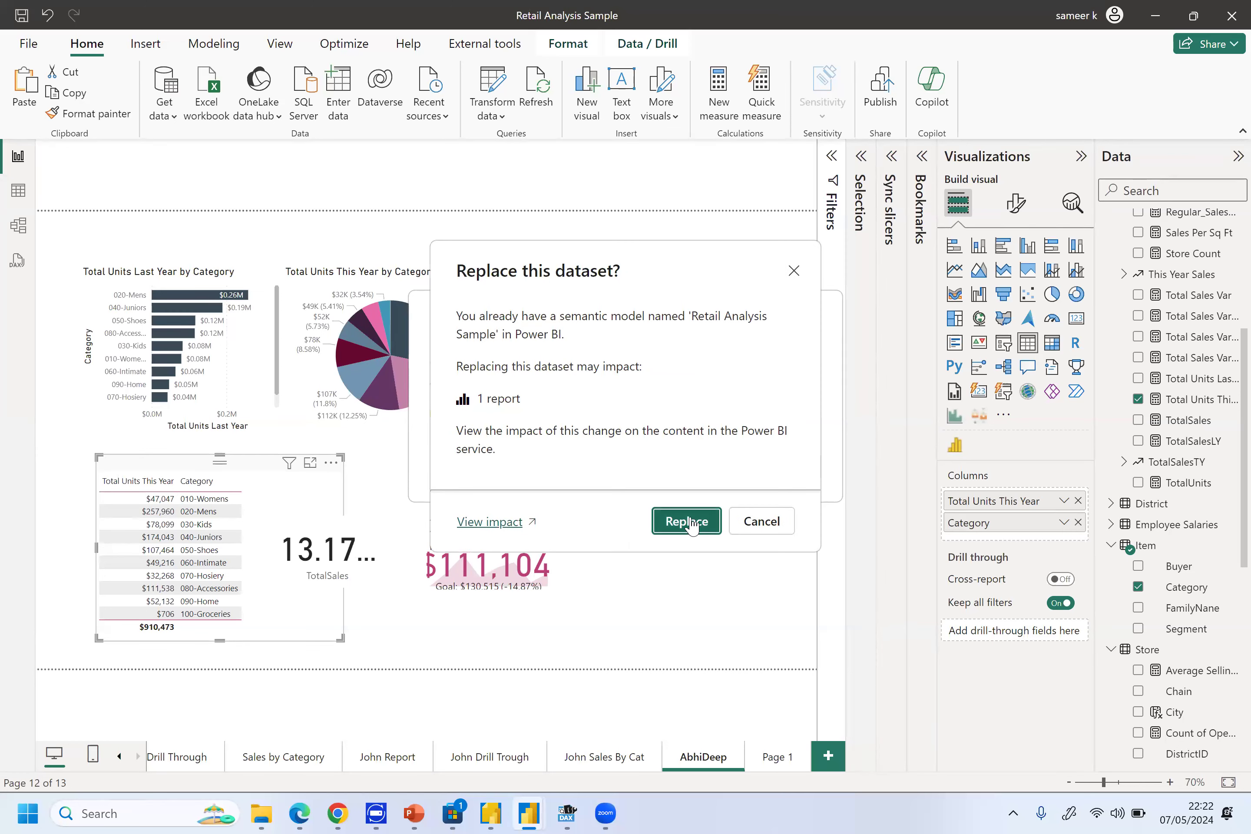
left_click(692, 525)
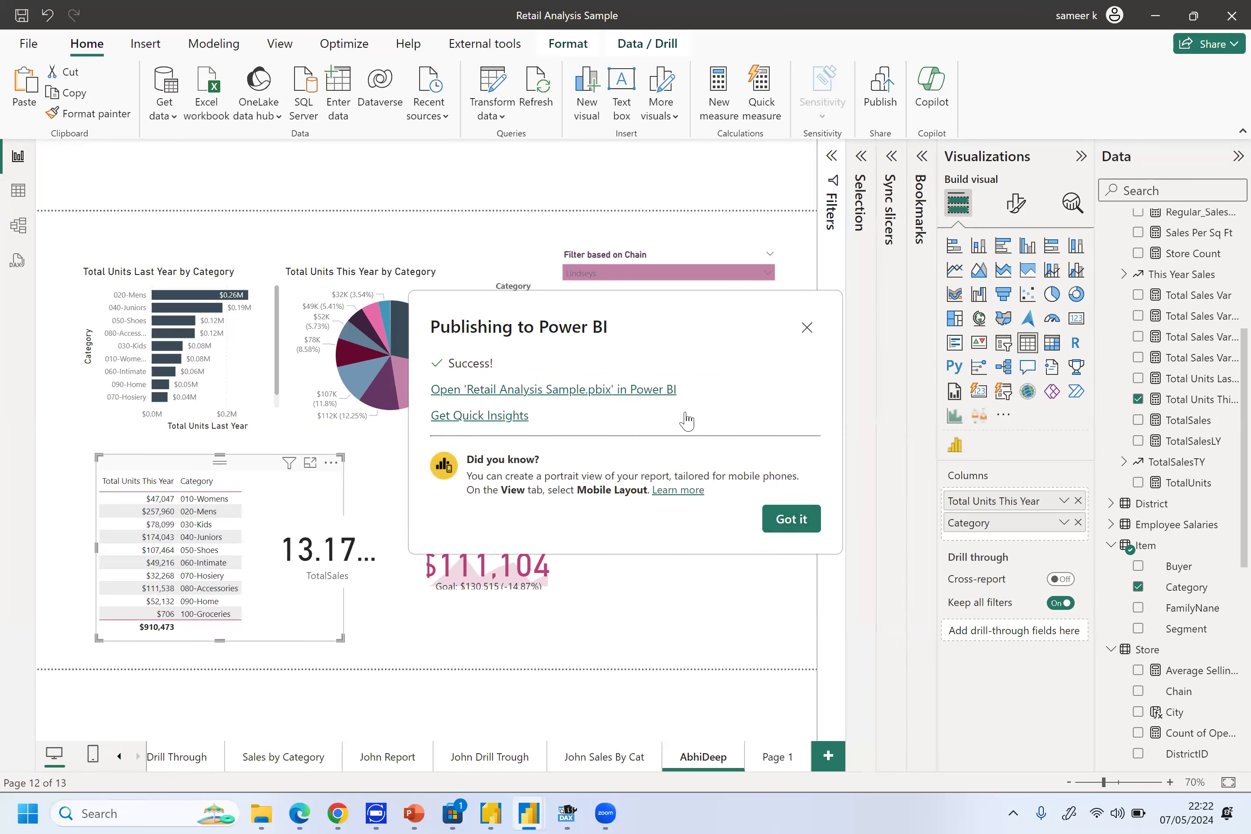
Open the published Retail Analysis Sample report in the Power BI service and start printing the current page
left_click(651, 398)
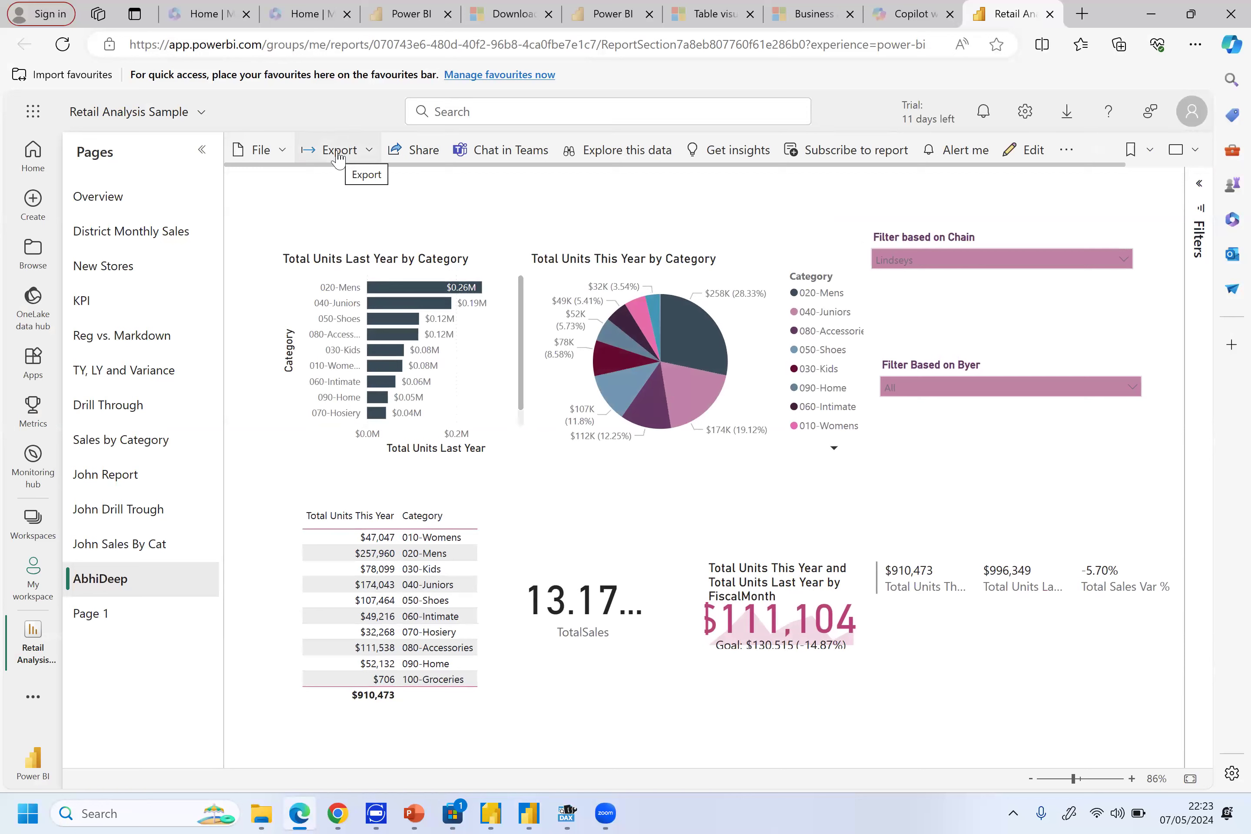
left_click(288, 152)
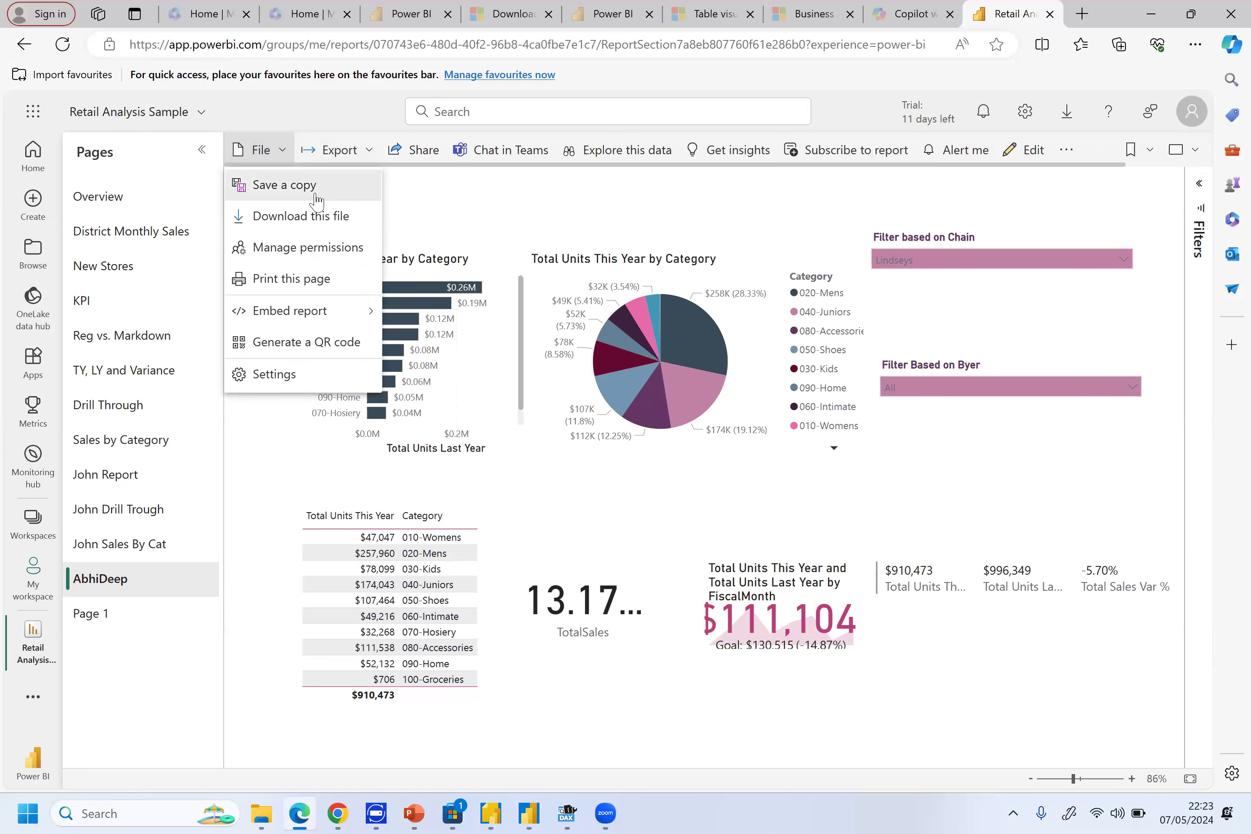
left_click(321, 281)
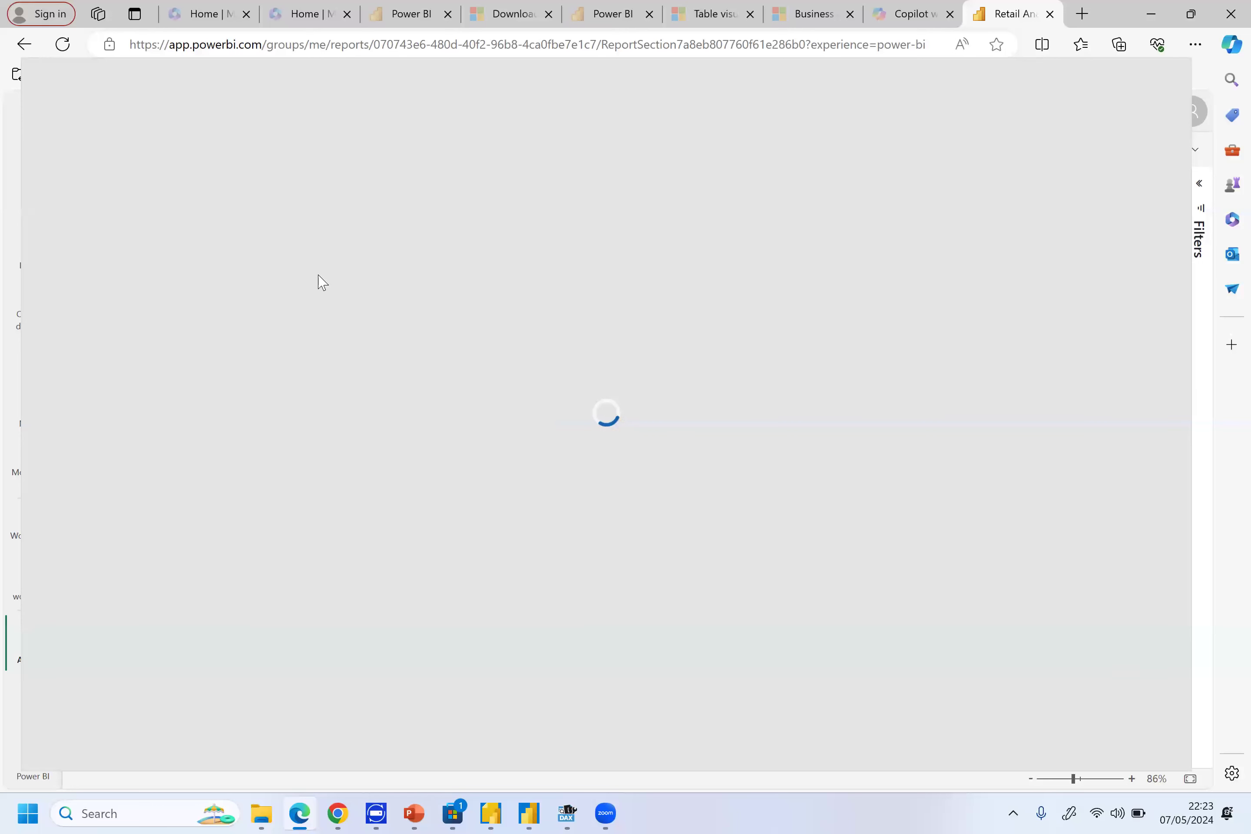
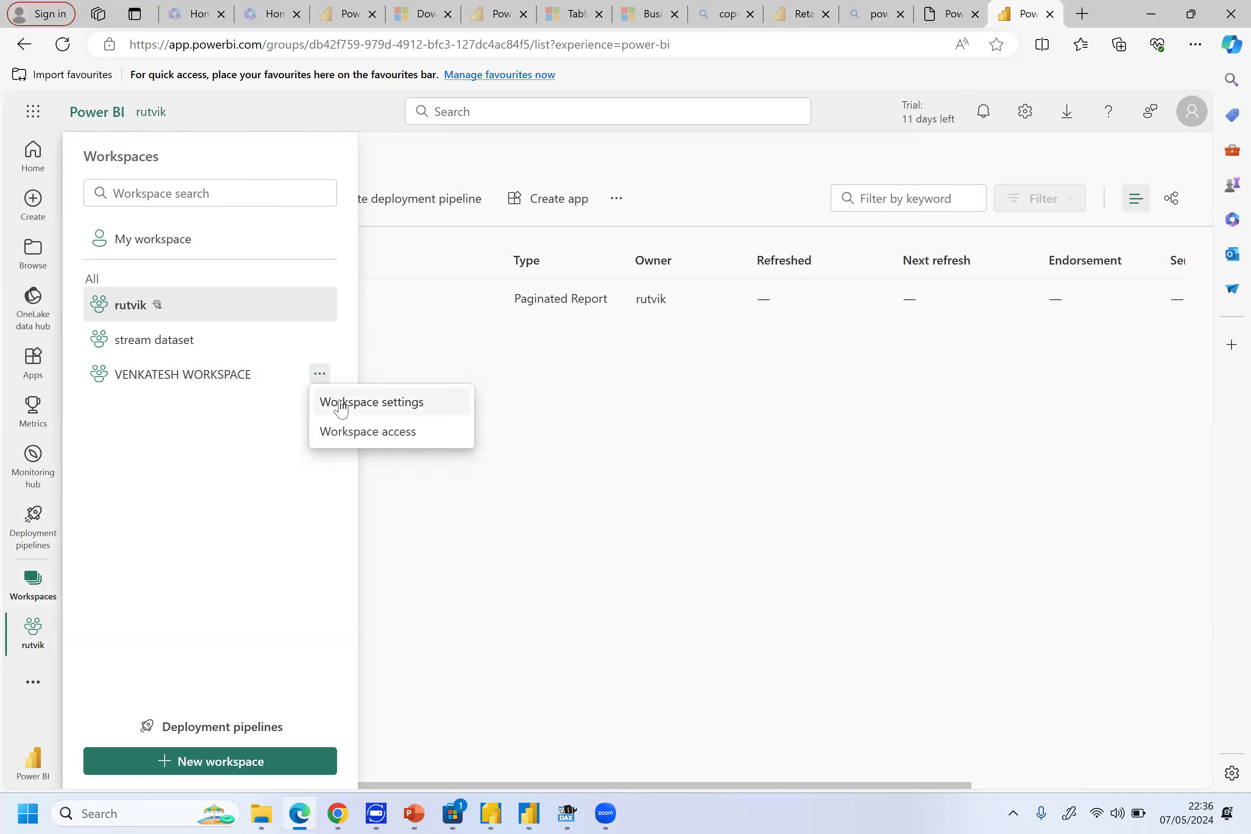
Set the license mode of the workspace listed below stream dataset to Premium per-user, applying and confirming the access change
left_click(338, 407)
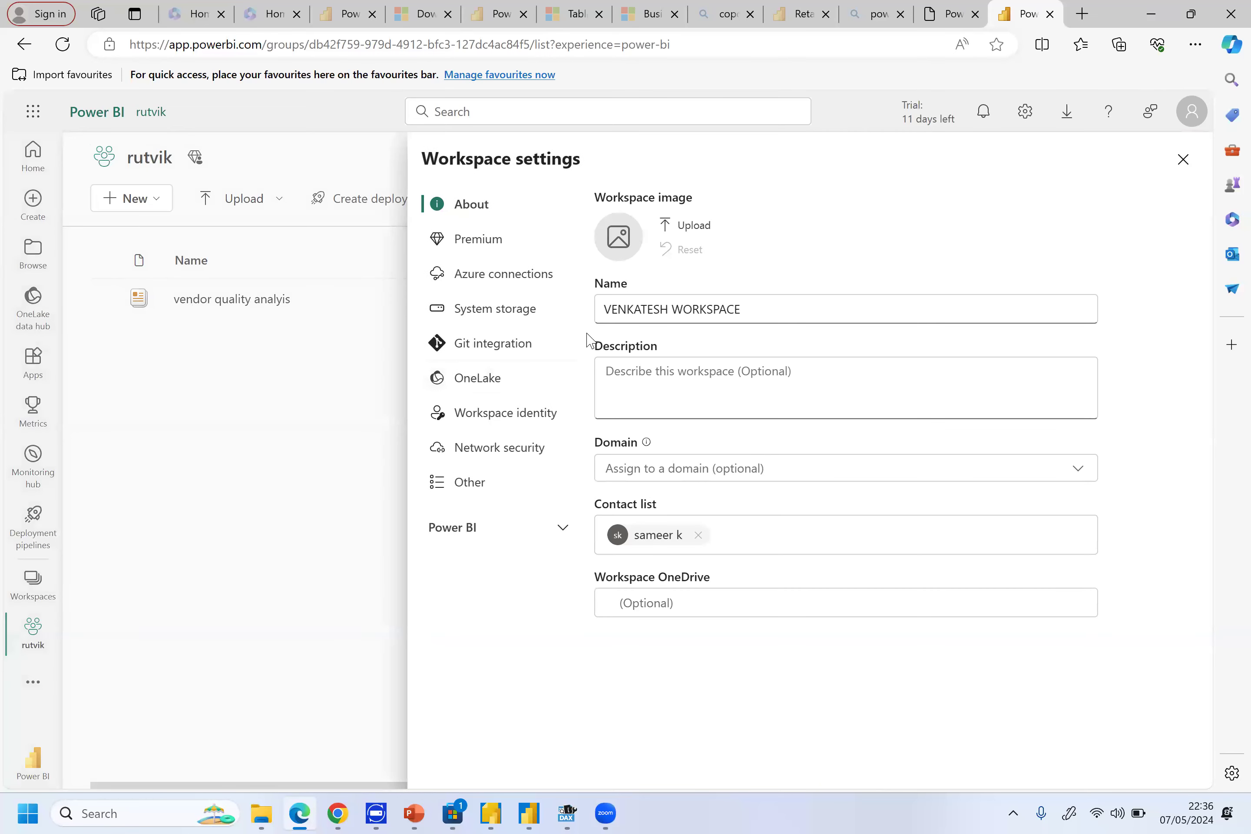
left_click(518, 259)
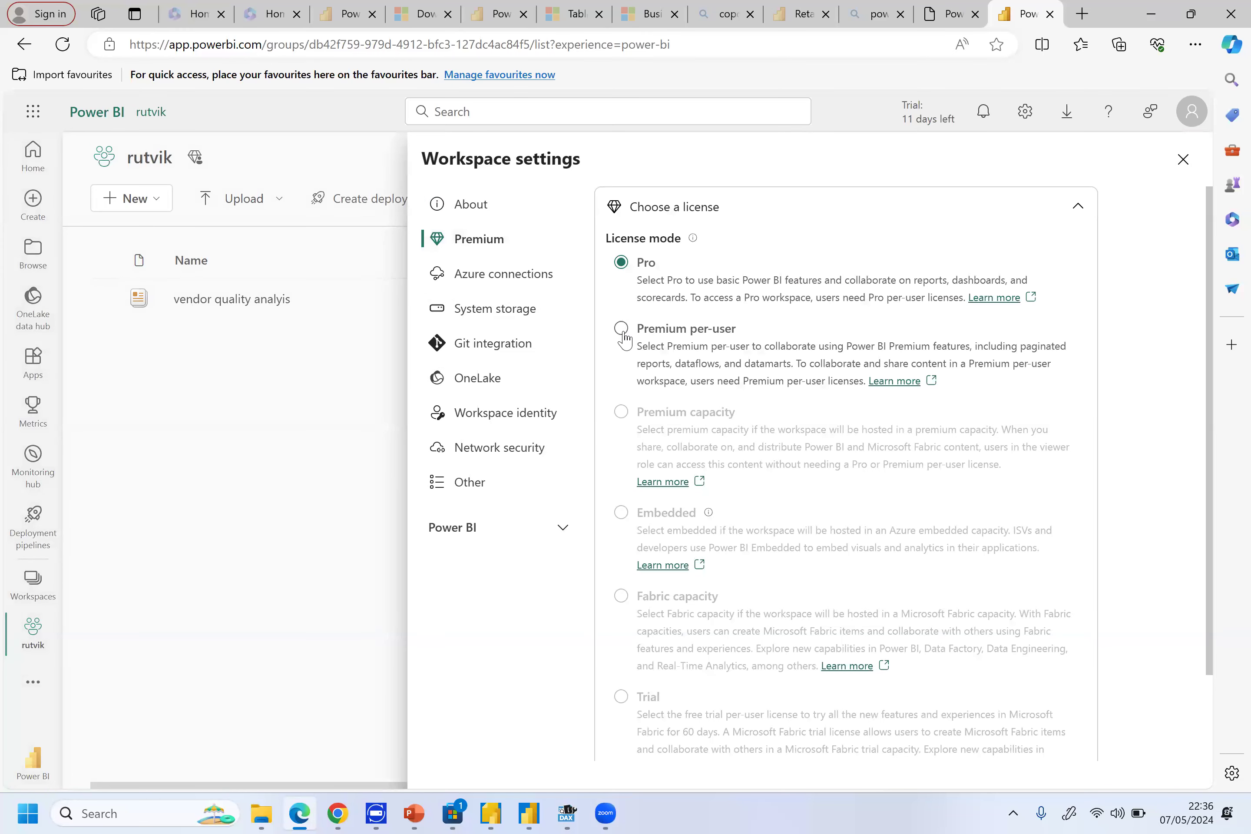
left_click(622, 329)
scroll(777, 689, "down", 5)
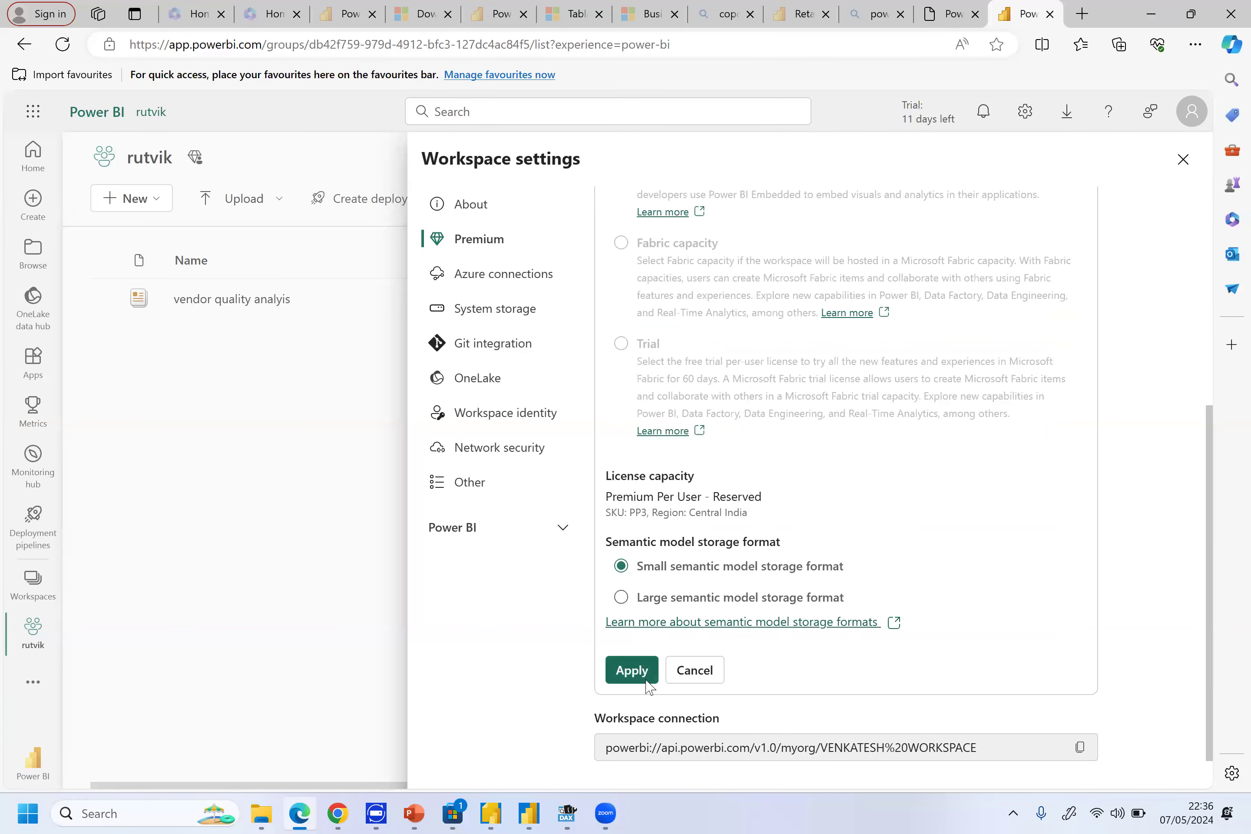
left_click(647, 681)
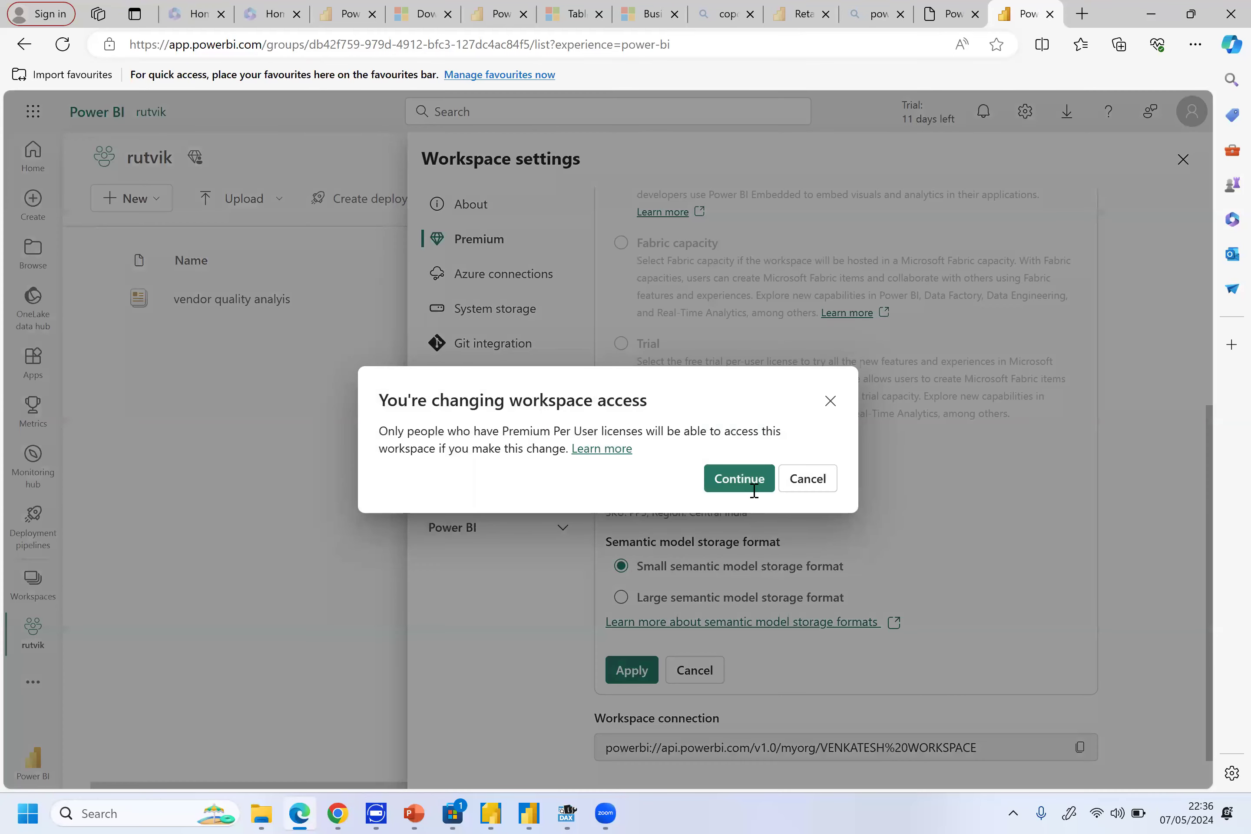
left_click(754, 490)
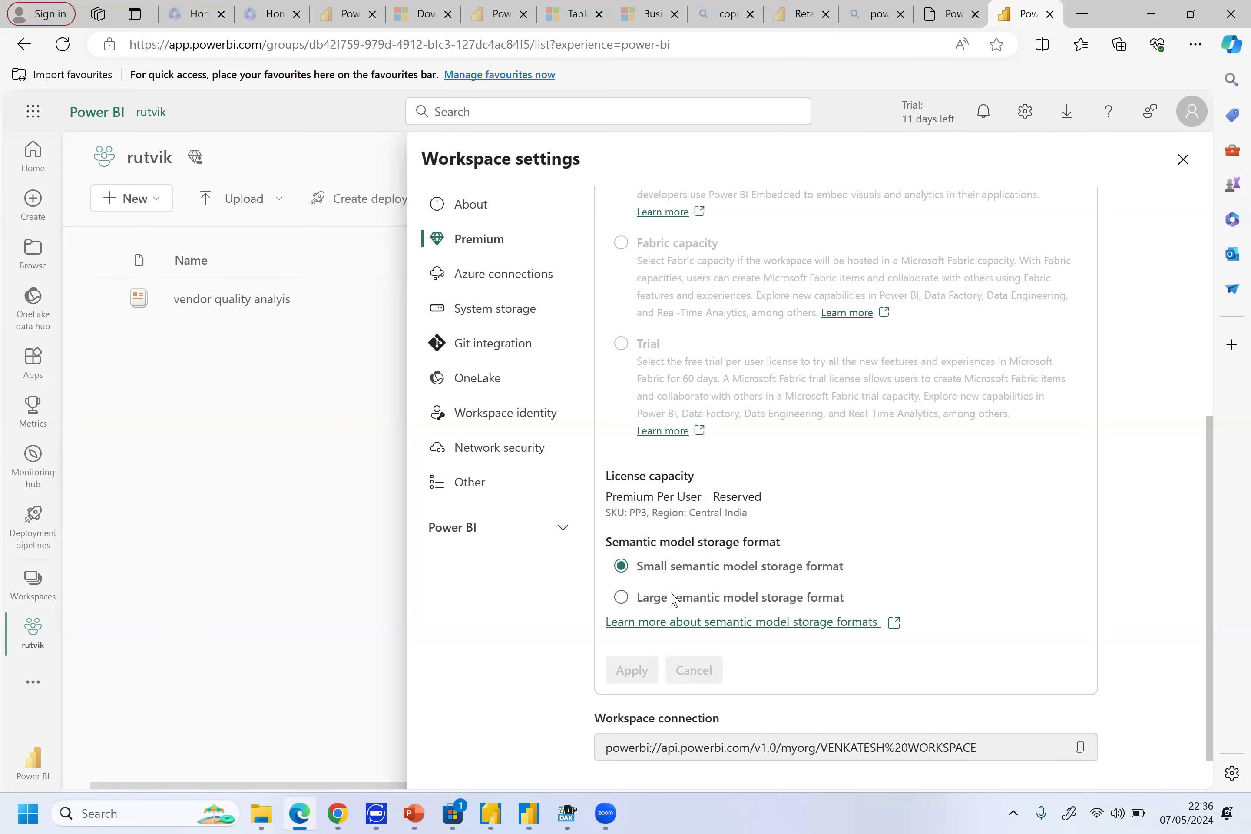
left_click(345, 570)
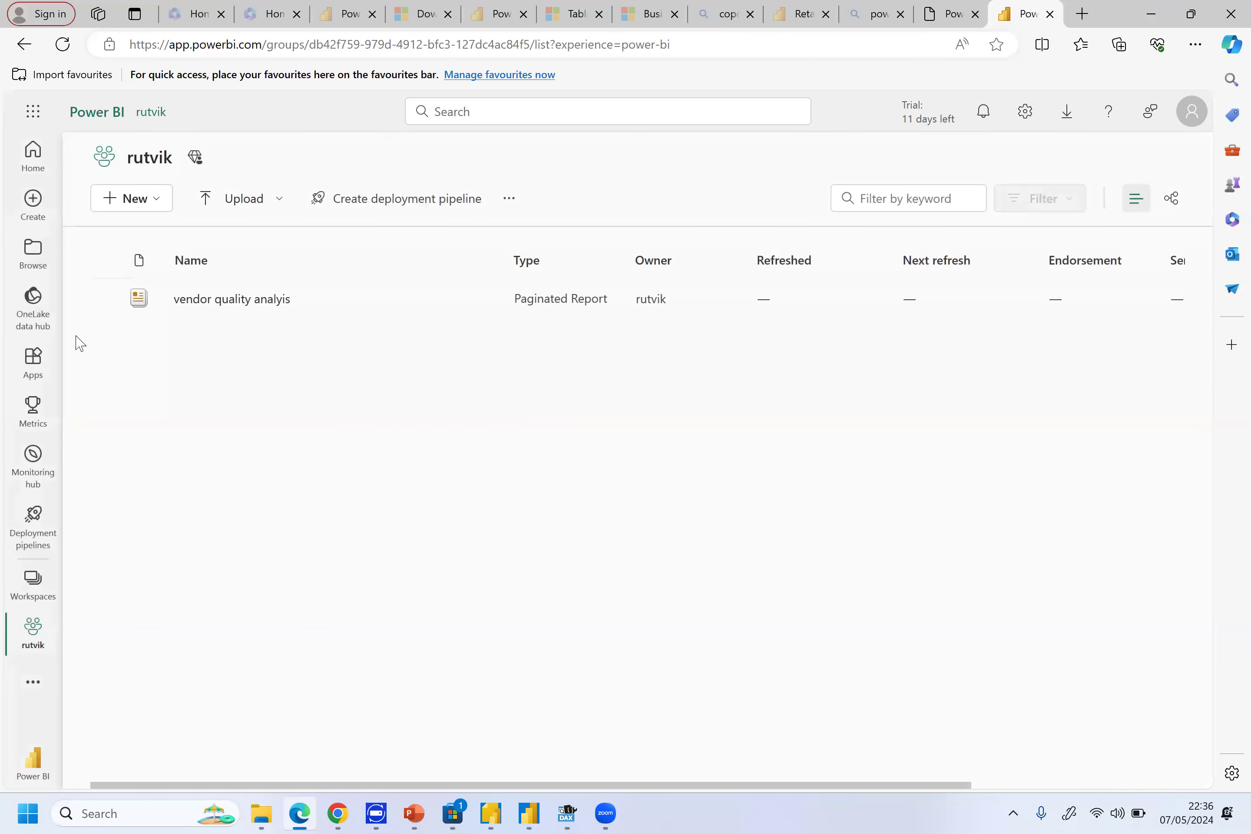
Open the workspace listed below stream dataset to view its contents
left_click(33, 582)
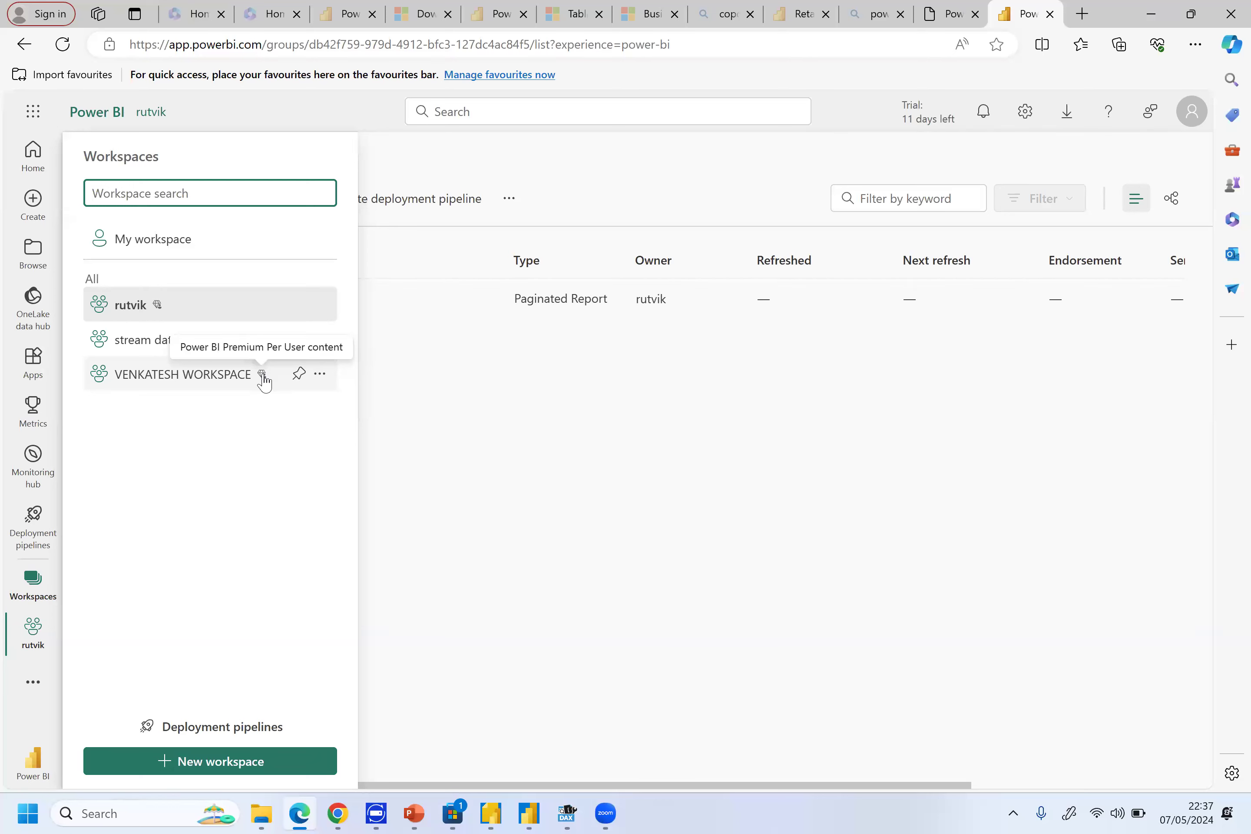
left_click(226, 384)
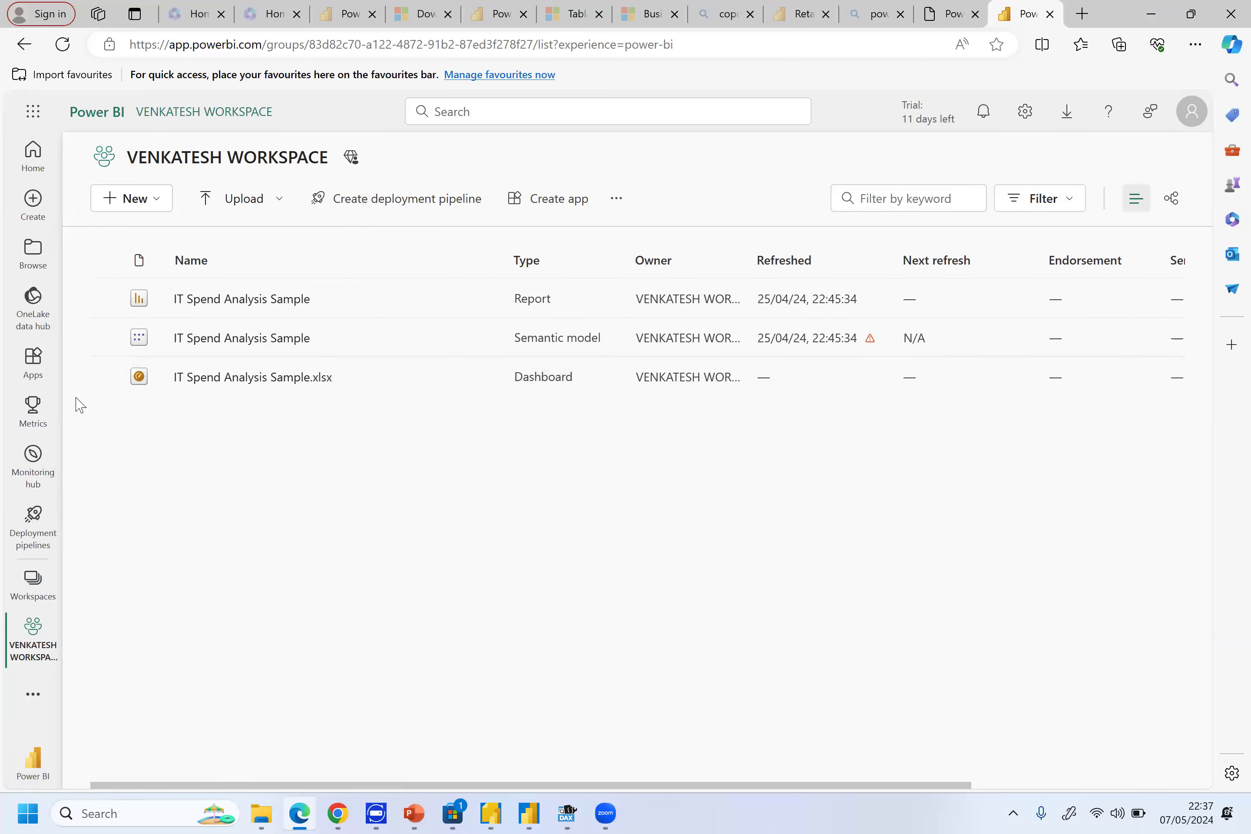
Open the Supplier Quality Analysis Sample from the sample reports in the Learning center
left_click(33, 694)
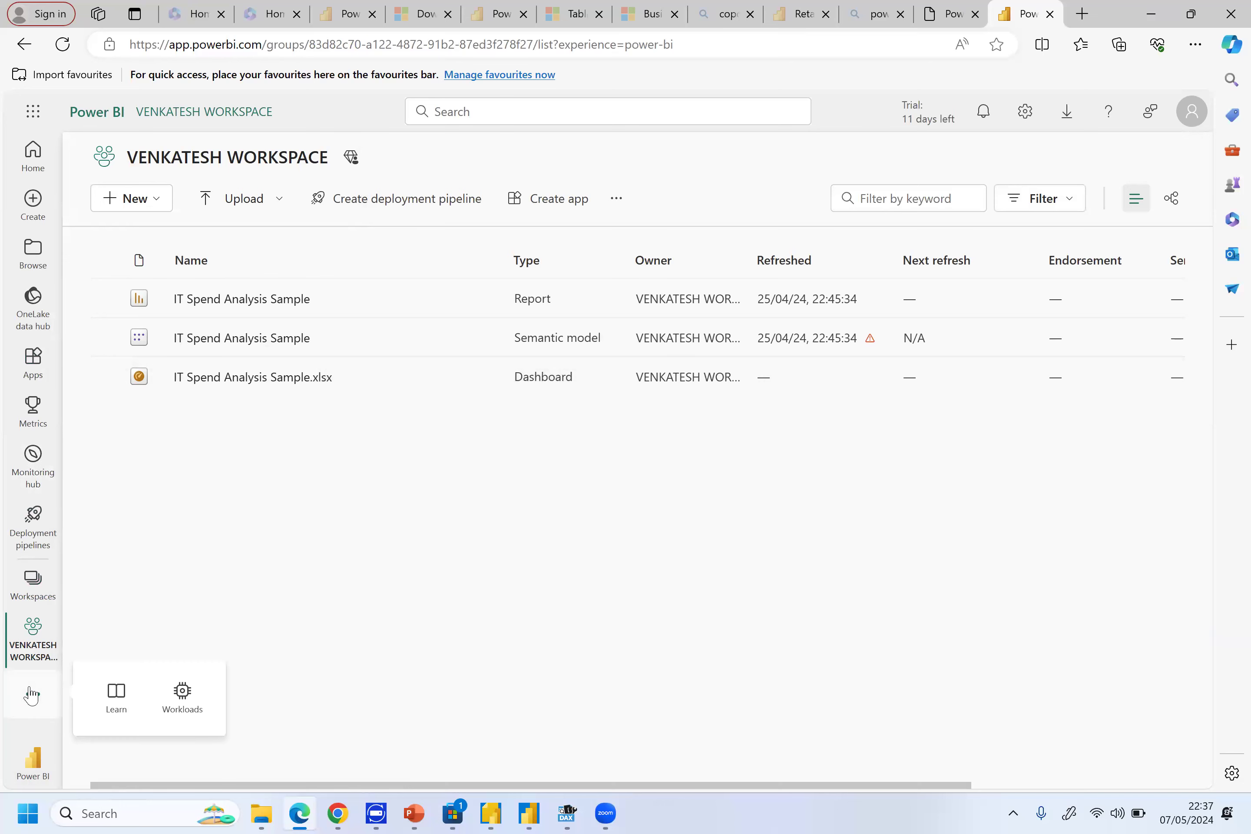
left_click(113, 694)
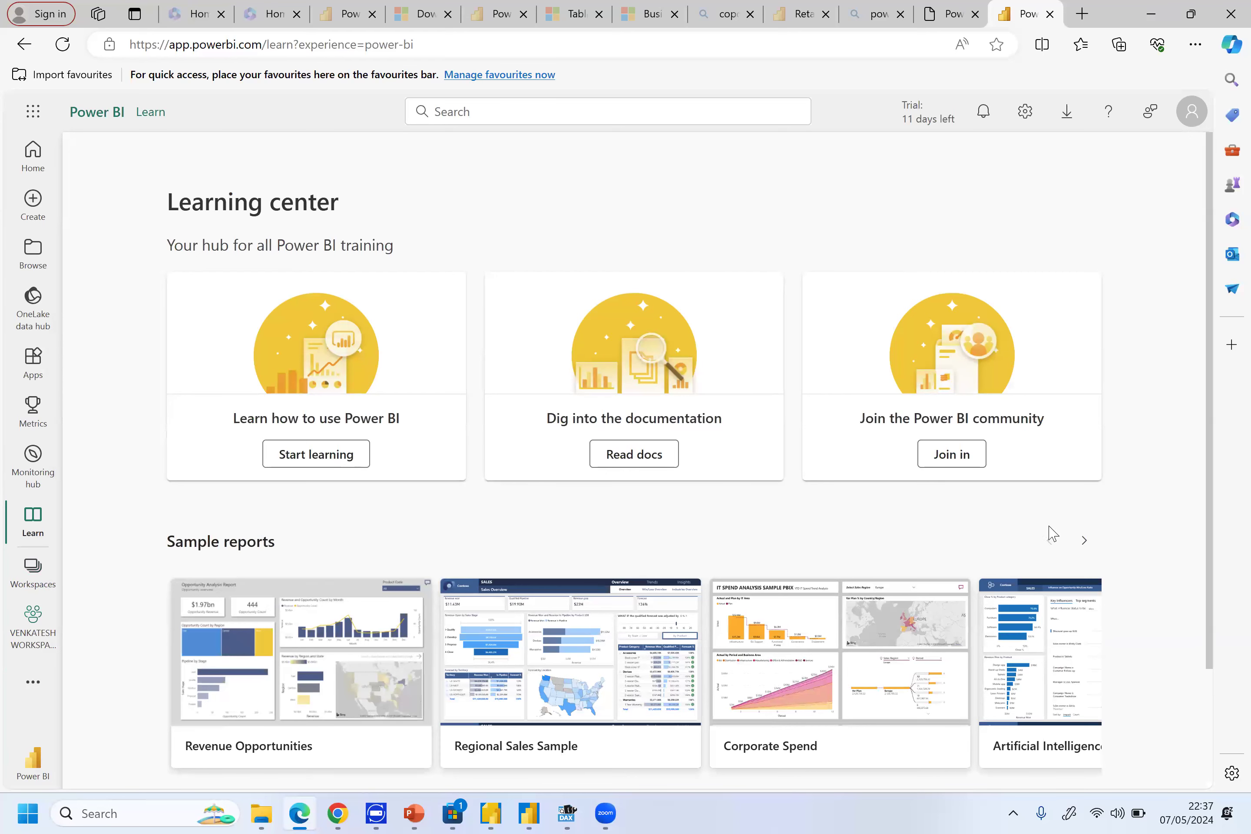
left_click(1085, 542)
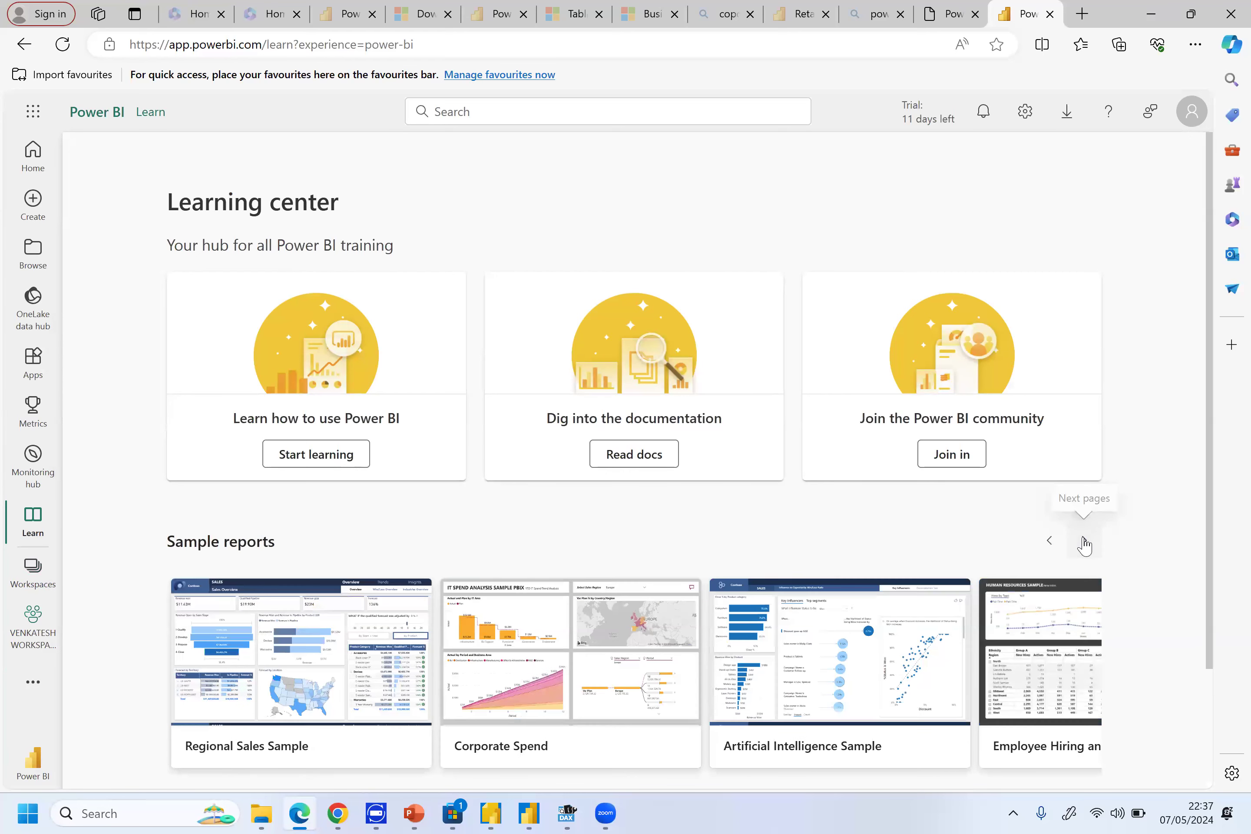
left_click(1084, 542)
left_click(1084, 543)
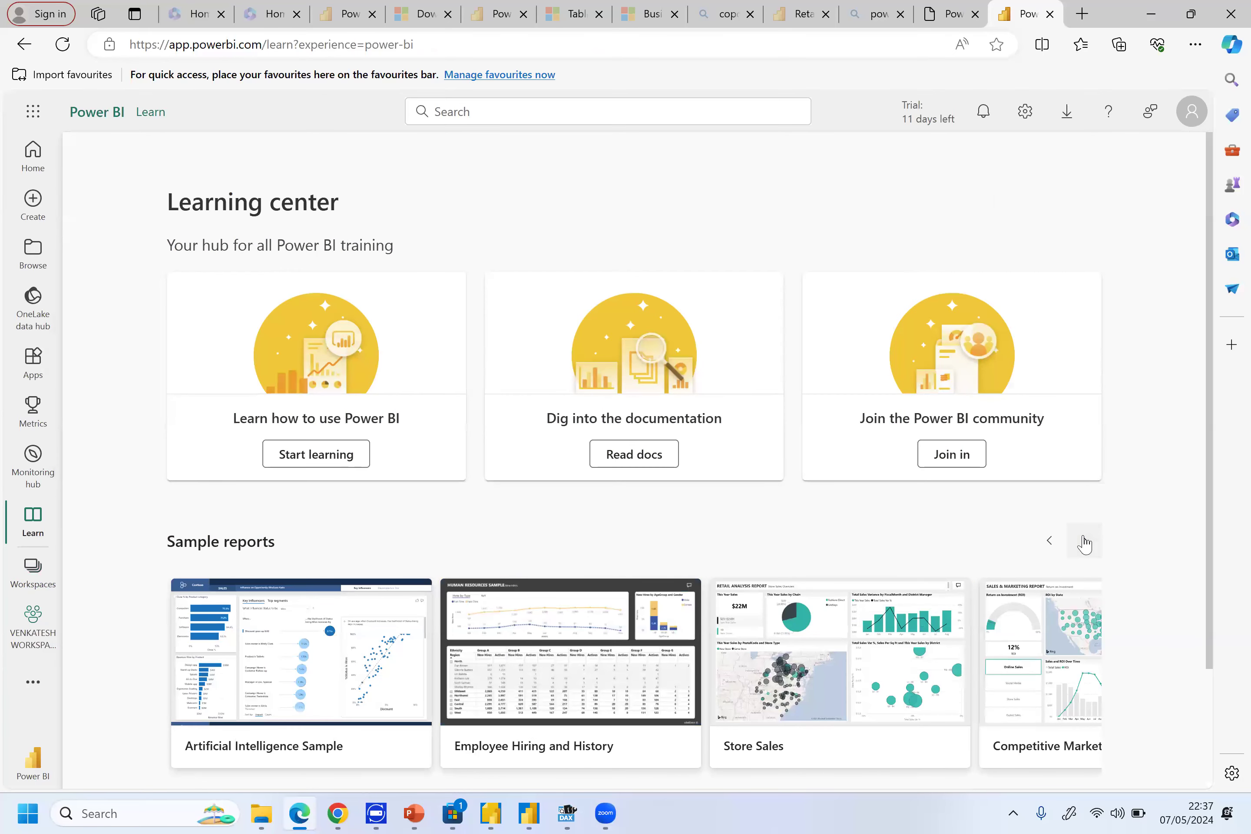
left_click(1085, 543)
left_click(1084, 542)
left_click(1084, 543)
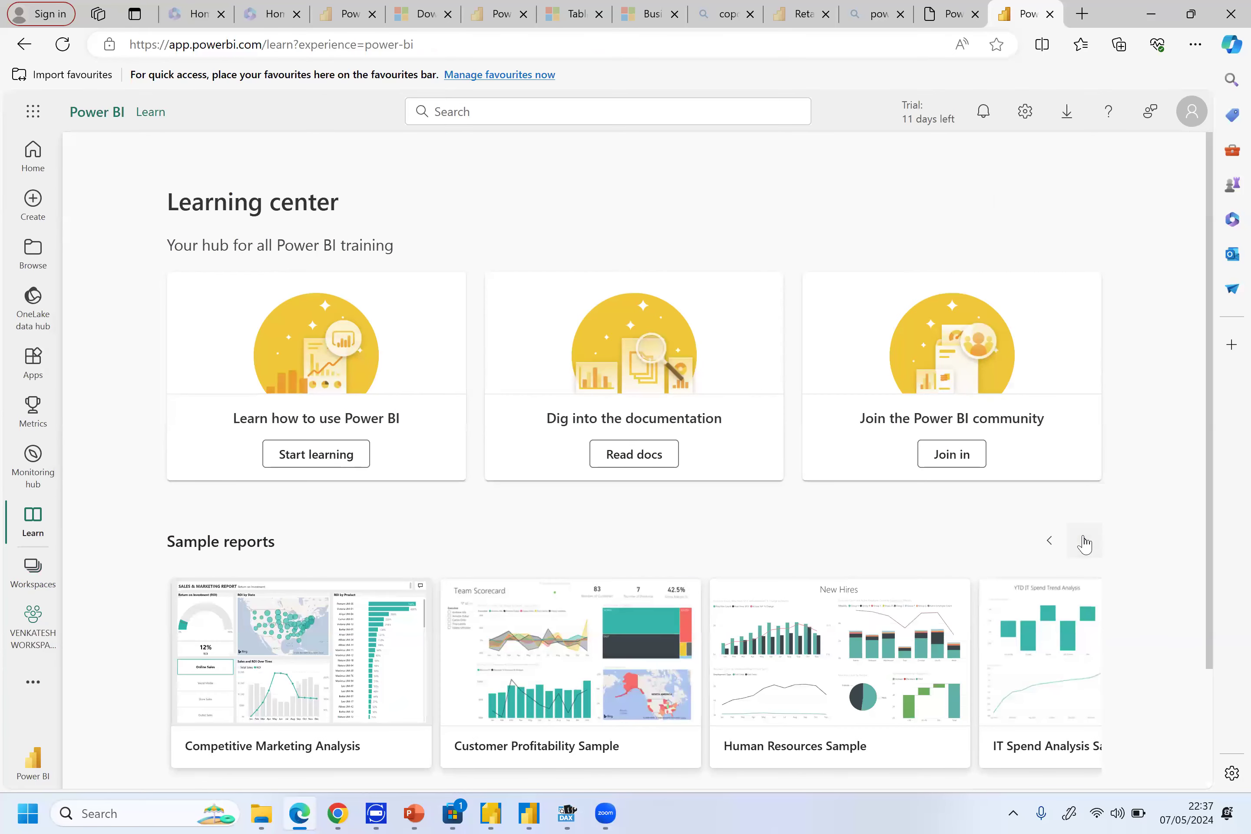
left_click(1084, 543)
left_click(1084, 542)
left_click(1084, 543)
left_click(1084, 542)
left_click(1085, 540)
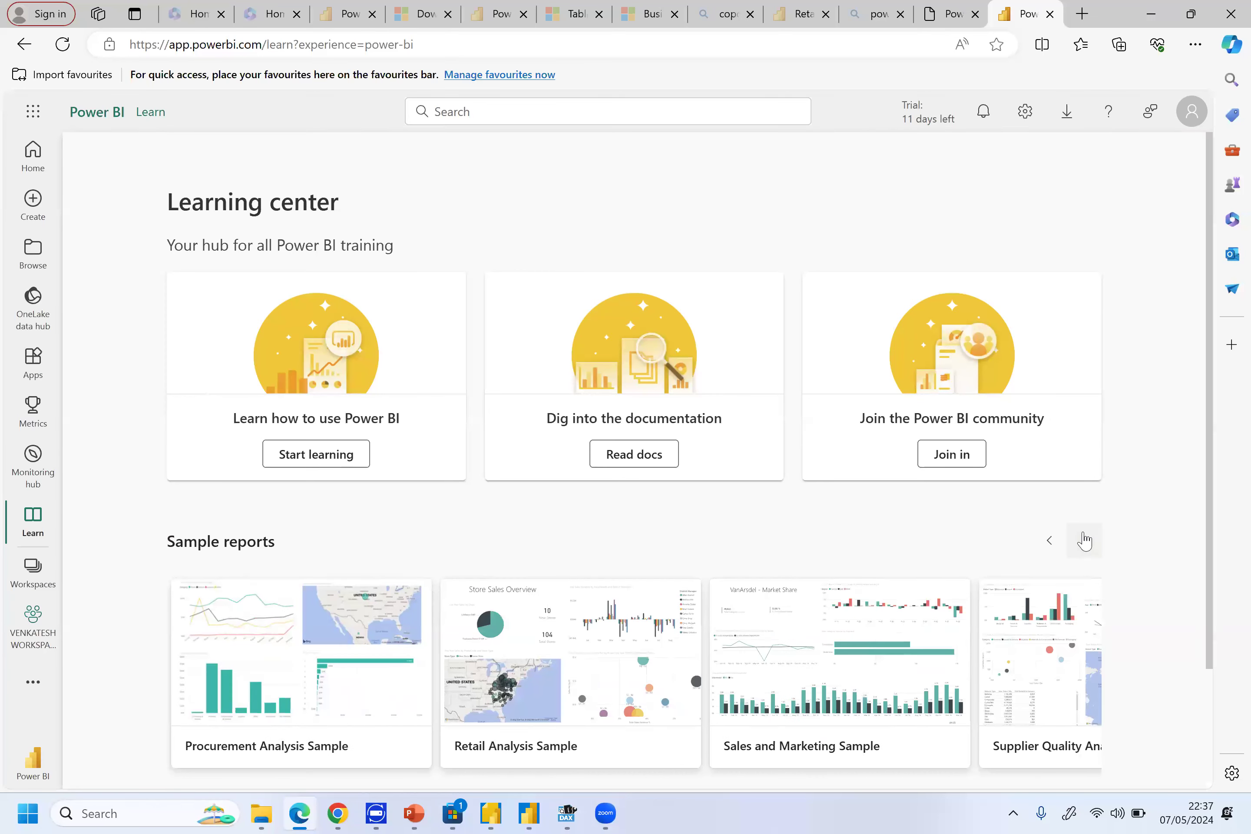
left_click(1084, 541)
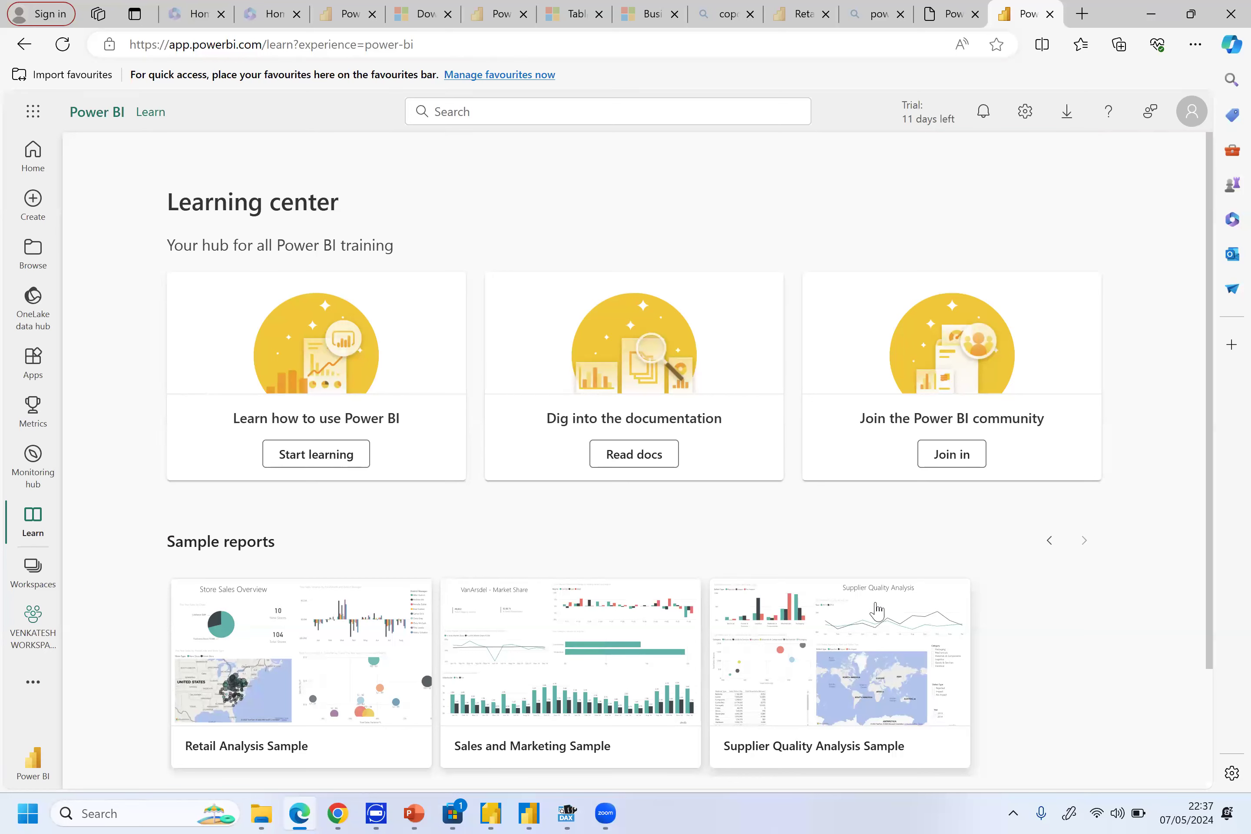
left_click(843, 691)
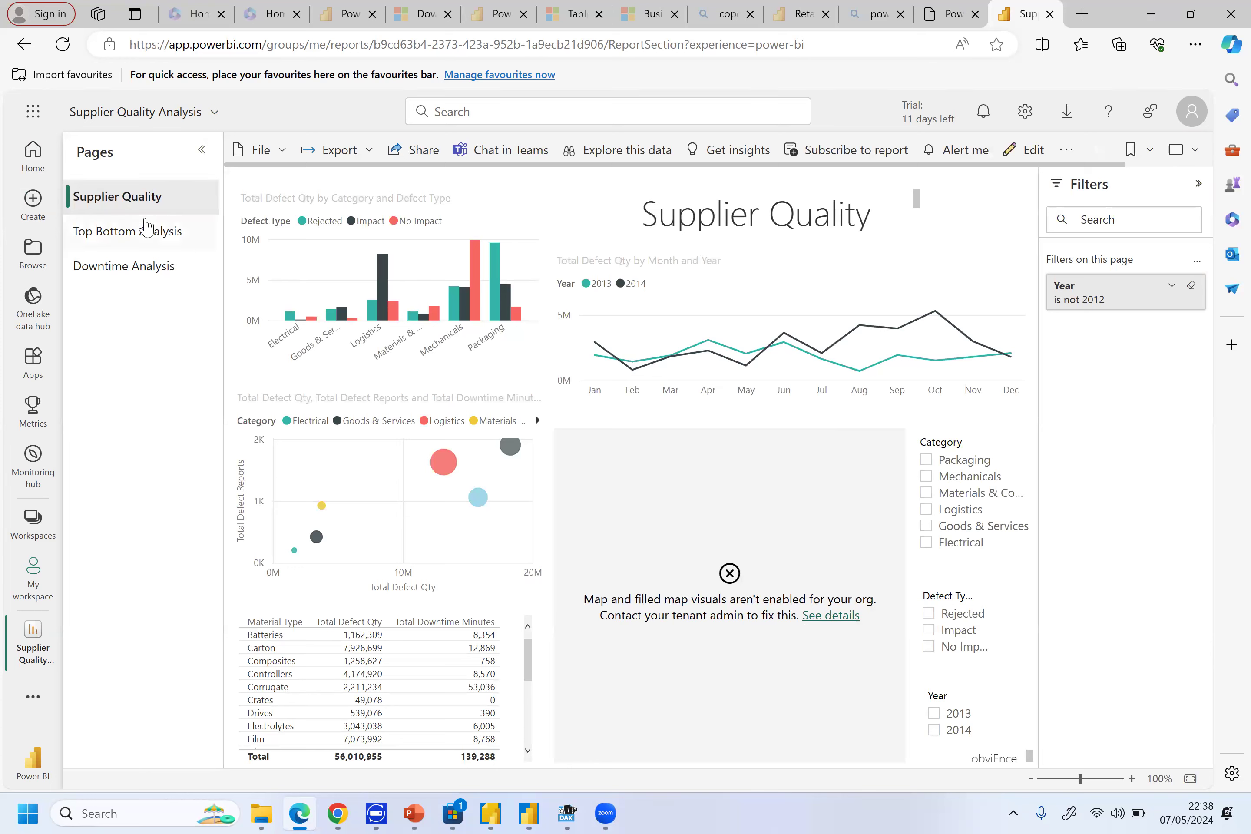
Examine the vendor table of defect quantities and downtime minutes on the Top Bottom Analysis page
left_click(148, 233)
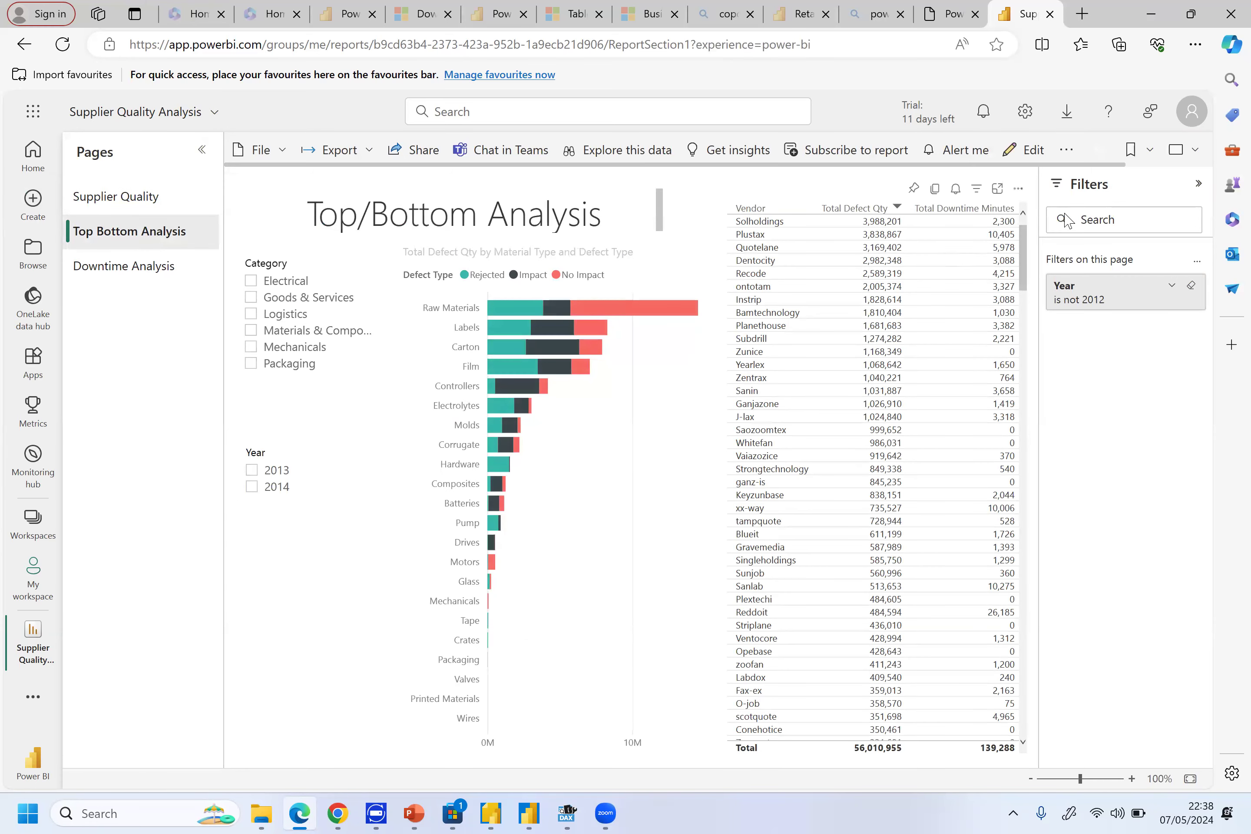
left_click_drag(1023, 252, 1029, 551)
scroll(1029, 551, "down", 15)
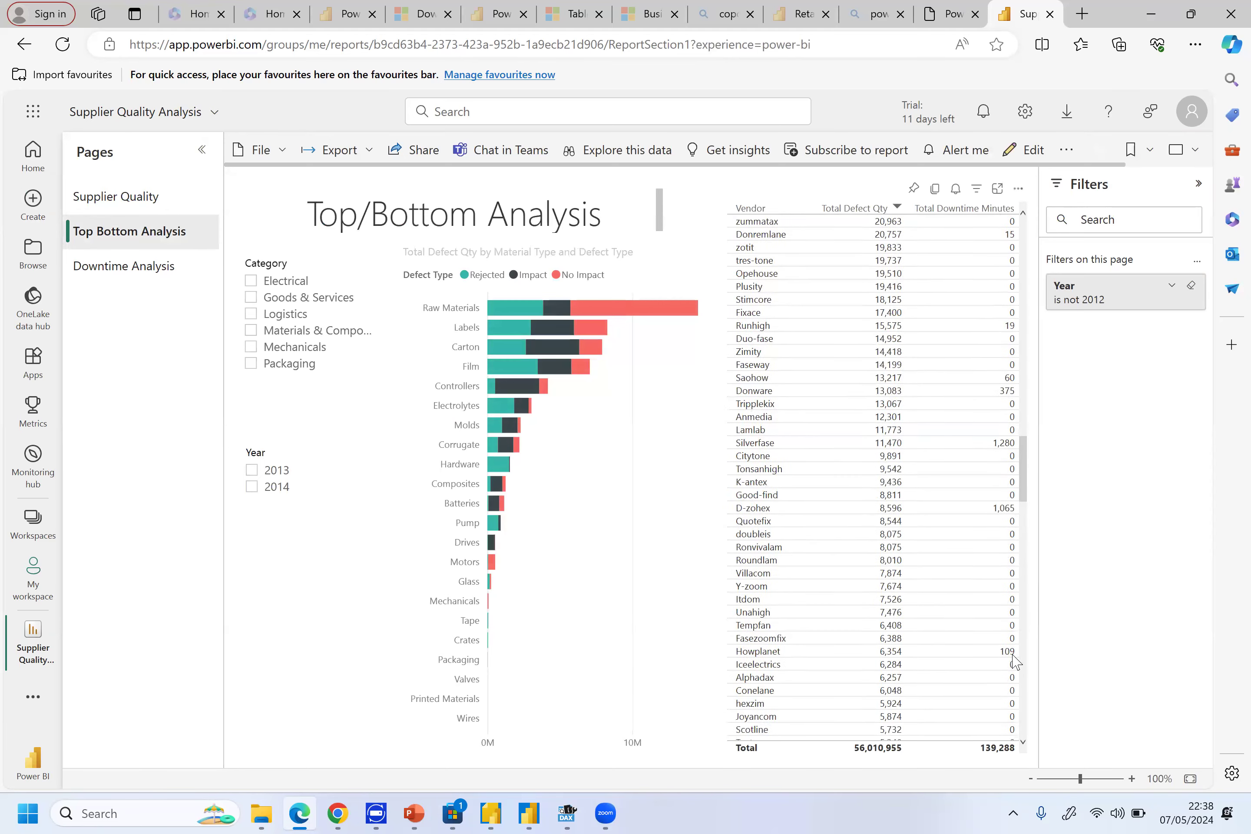
scroll(1026, 219, "up", 20)
scroll(1026, 220, "up", 10)
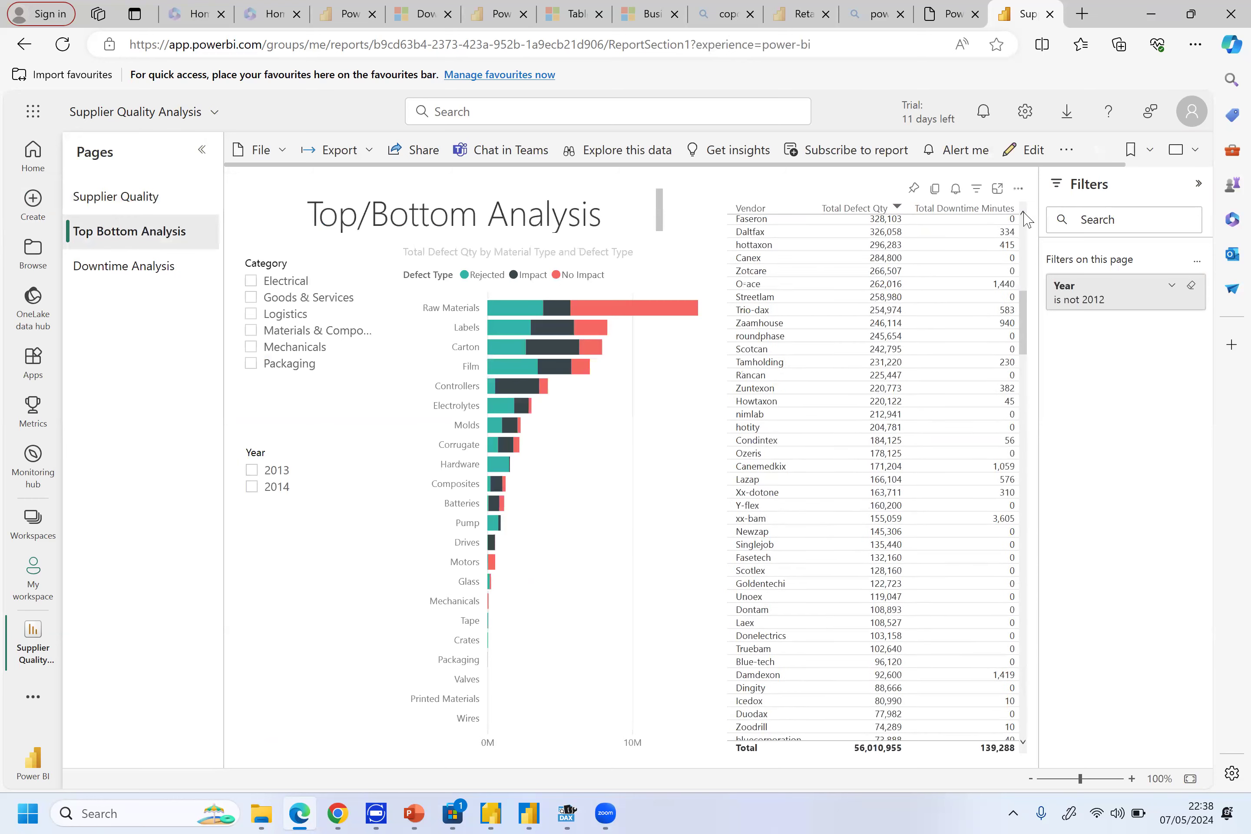
left_click(1026, 219)
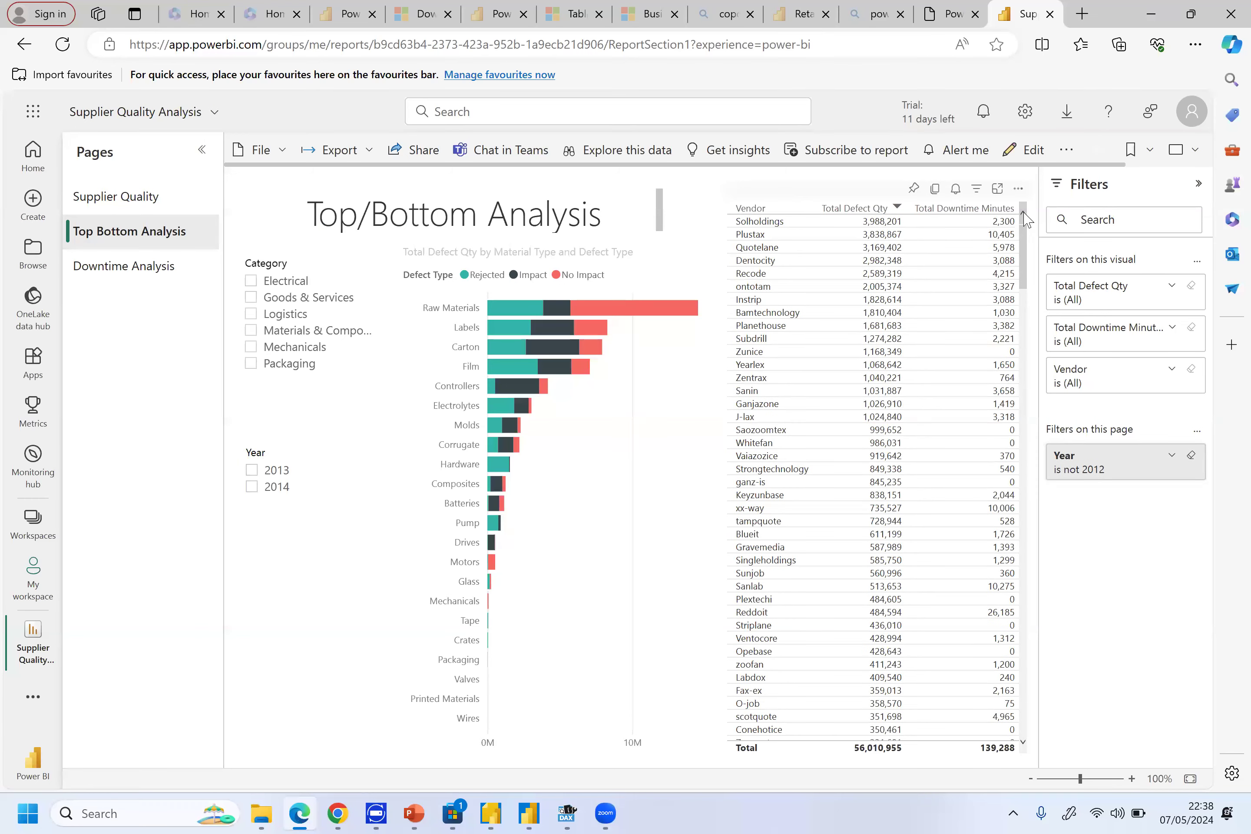
scroll(1026, 248, "down", 1)
scroll(1026, 248, "up", 1)
scroll(1015, 318, "down", 15)
scroll(1015, 318, "down", 20)
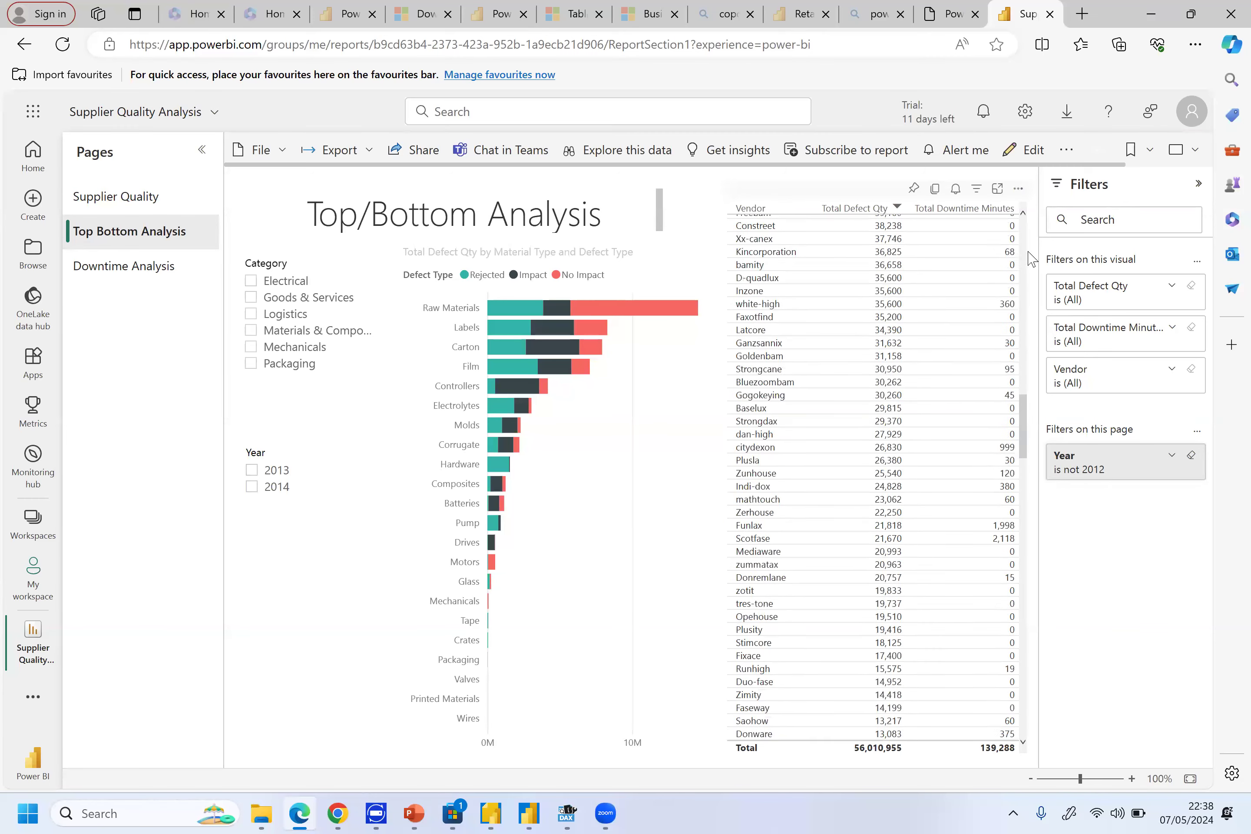
Examine the vendor table on the Top Bottom Analysis page from its first row to its last and return to the beginning
scroll(927, 220, "up", 15)
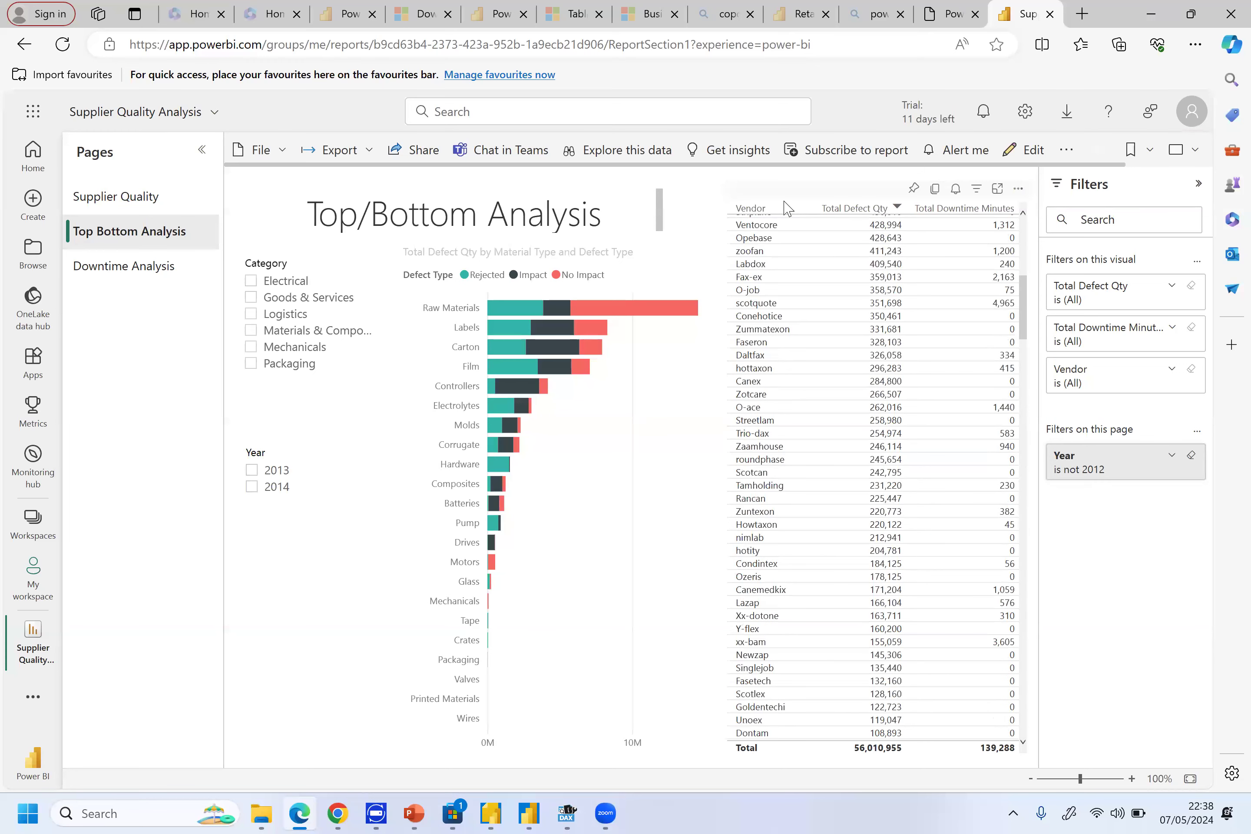
scroll(754, 215, "up", 8)
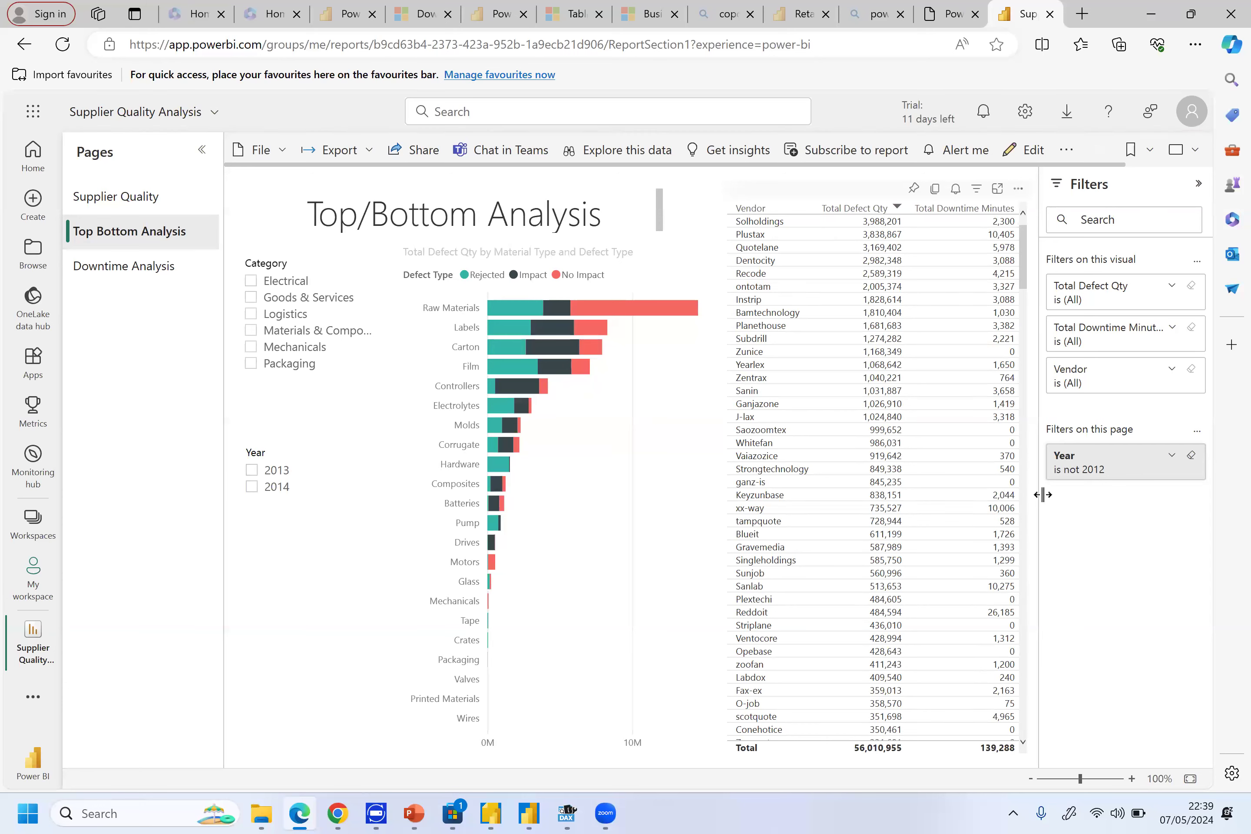
left_click_drag(1026, 247, 1015, 767)
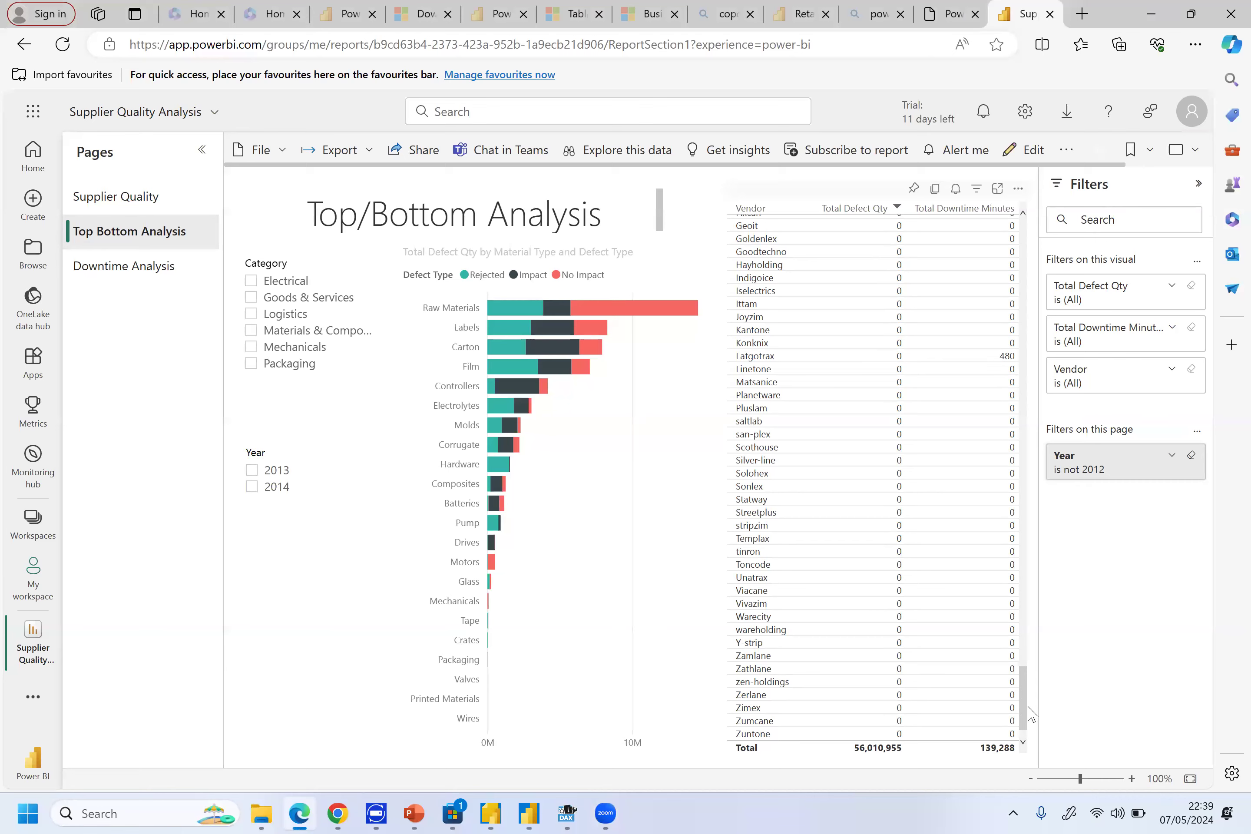
left_click_drag(1023, 700, 1039, 341)
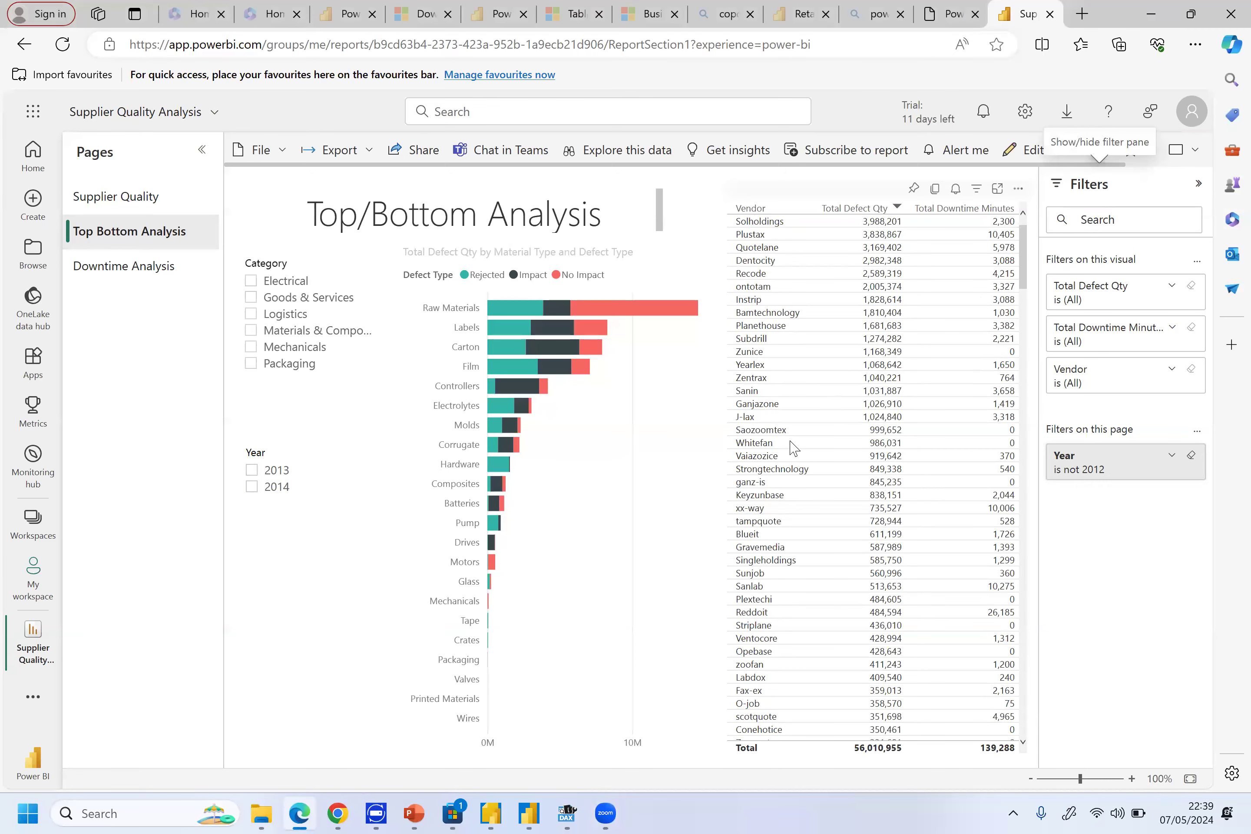
Preview printing the Top Bottom Analysis page as a PDF, switch the layout from Portrait to Landscape, and cancel the print
left_click(280, 149)
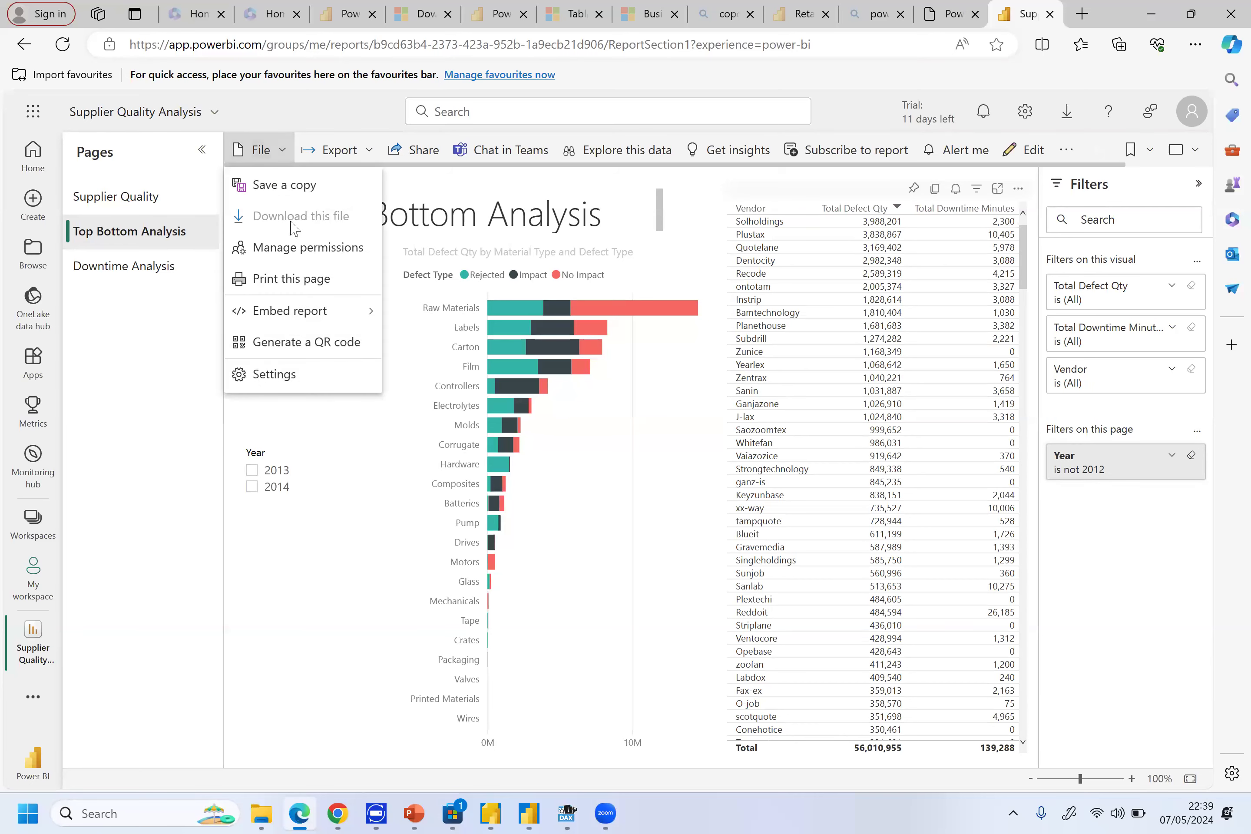
left_click(308, 286)
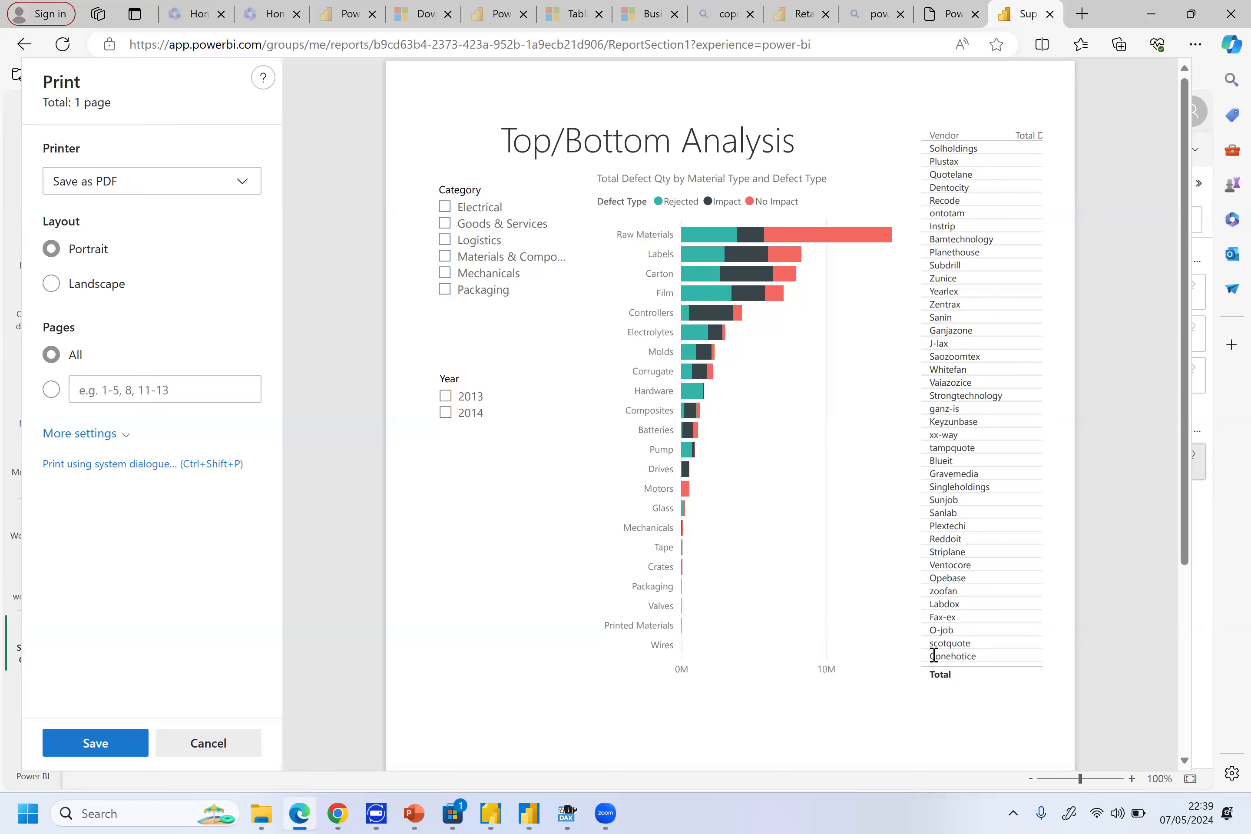
left_click_drag(934, 656, 983, 669)
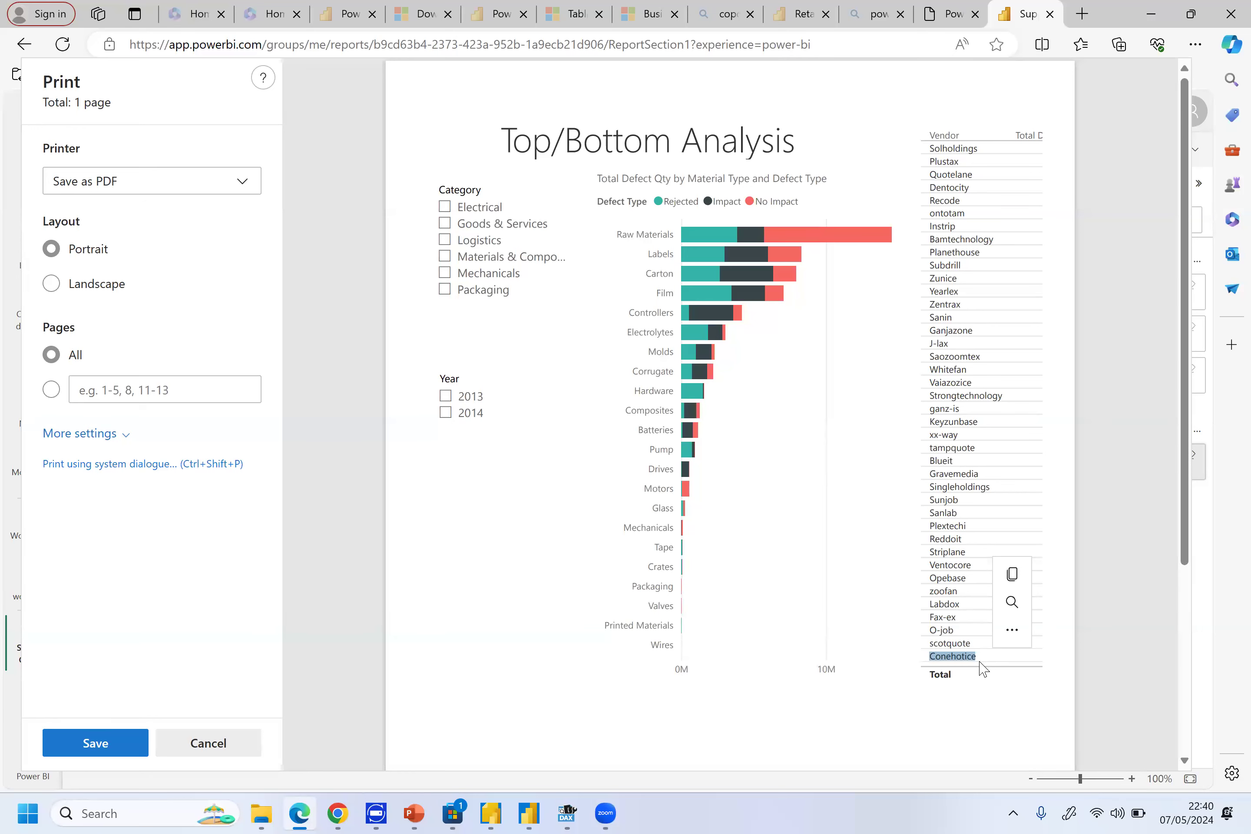
left_click(52, 284)
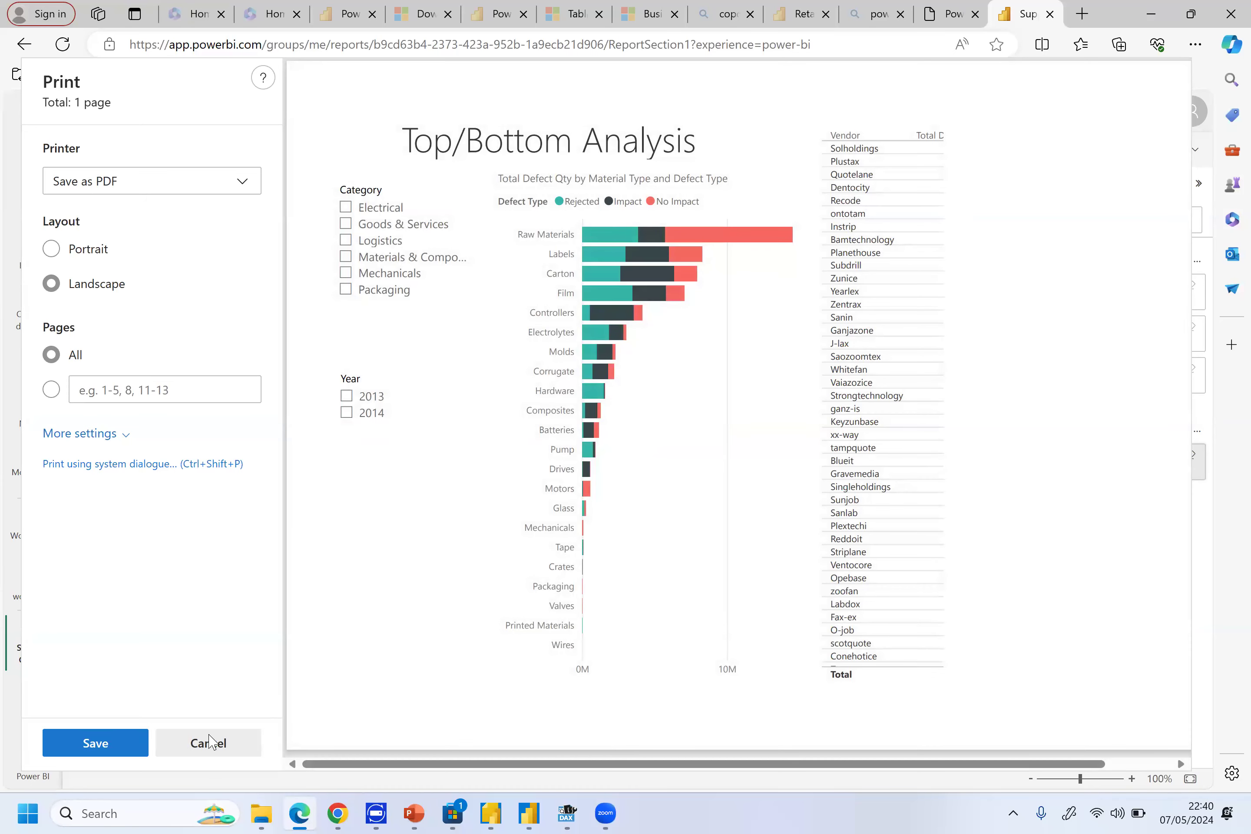
left_click(209, 743)
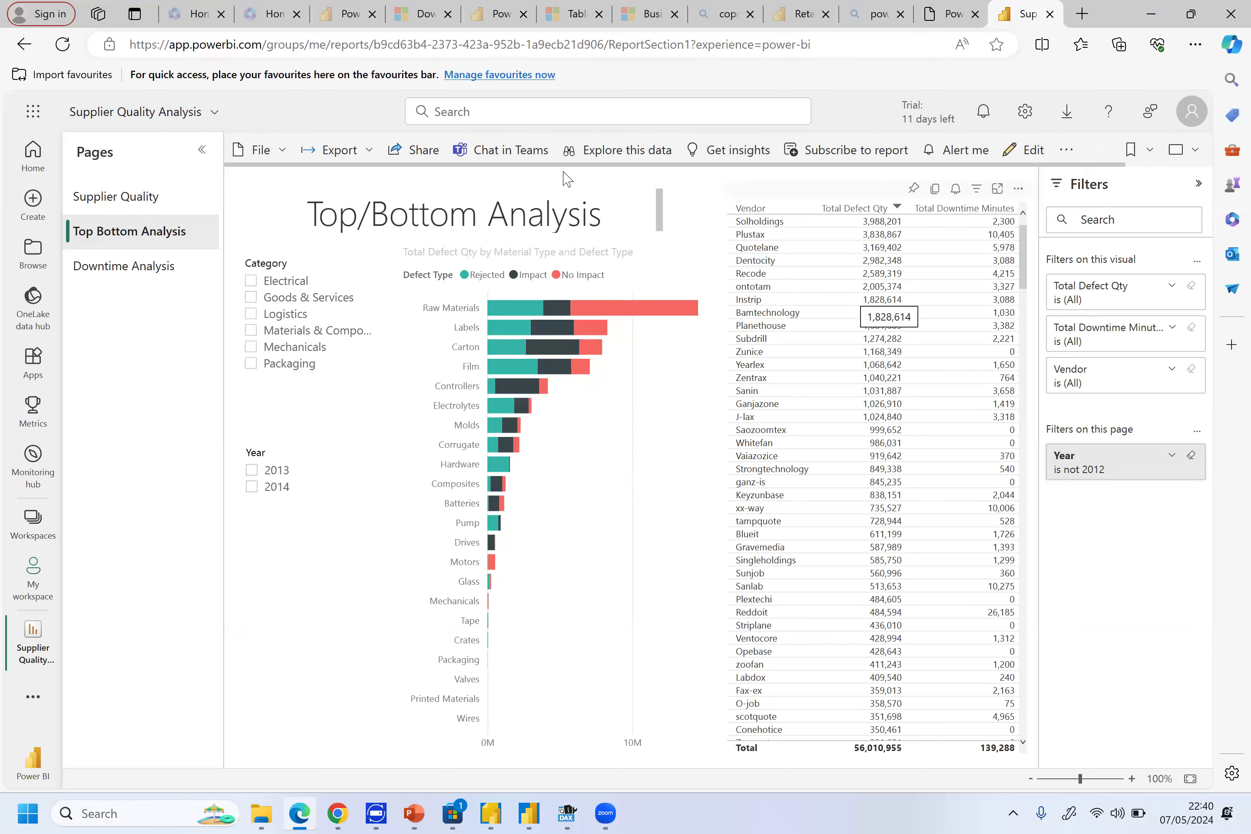
Check how the vendor table fits in the page's print preview and close the preview without saving
left_click(281, 152)
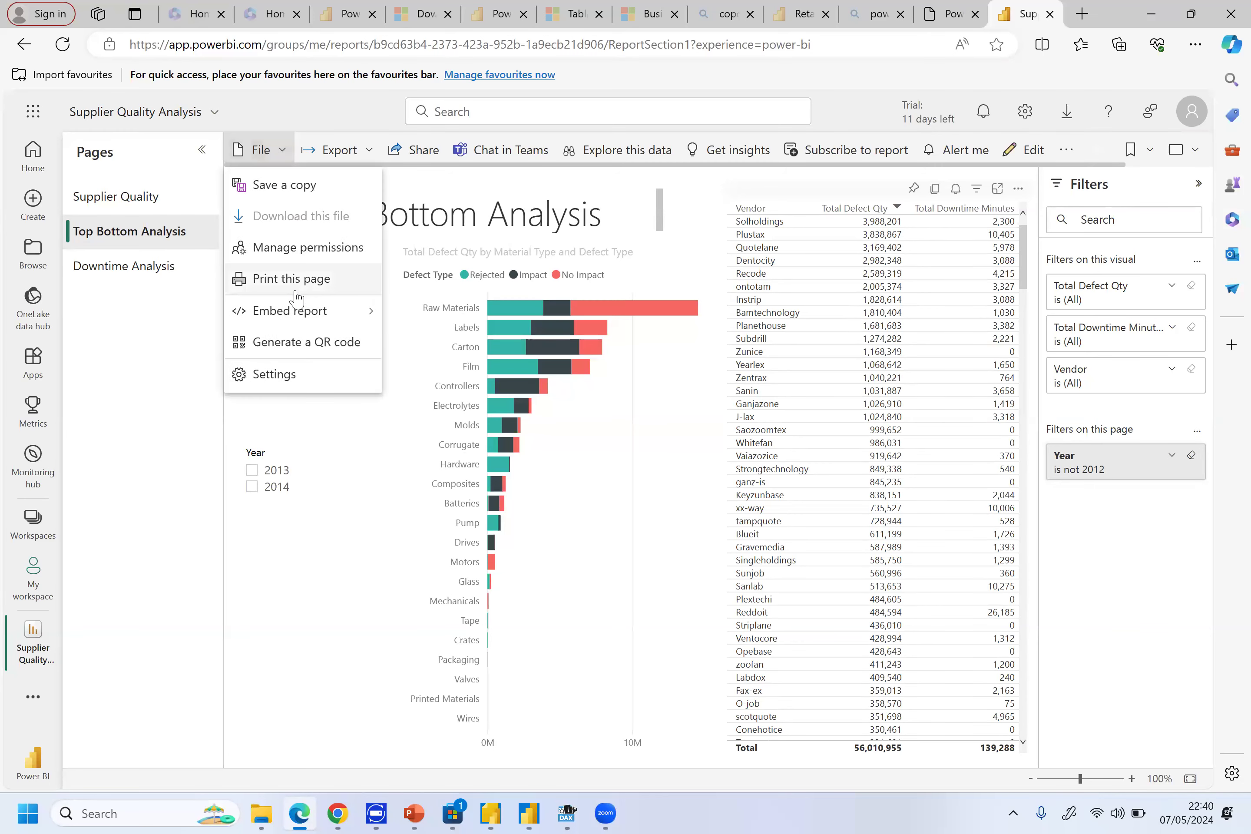
left_click(296, 286)
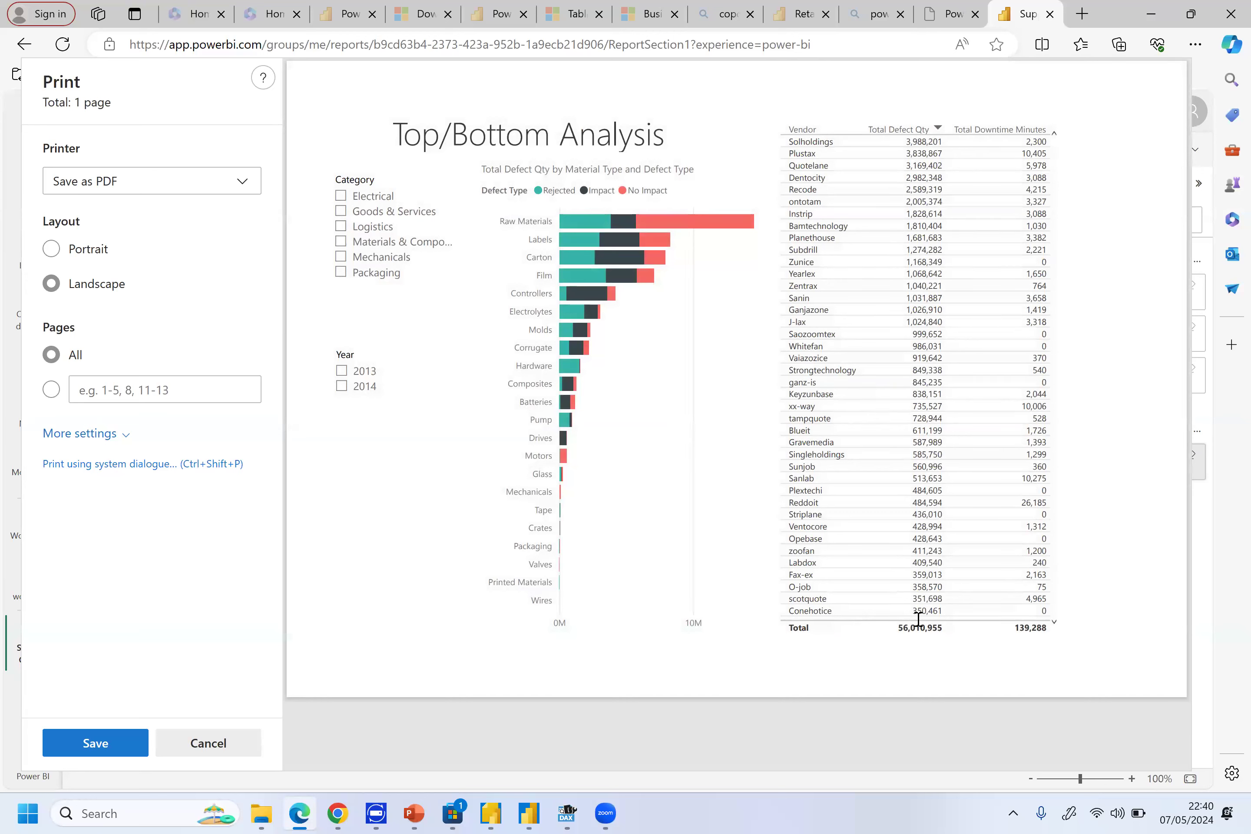
left_click(237, 741)
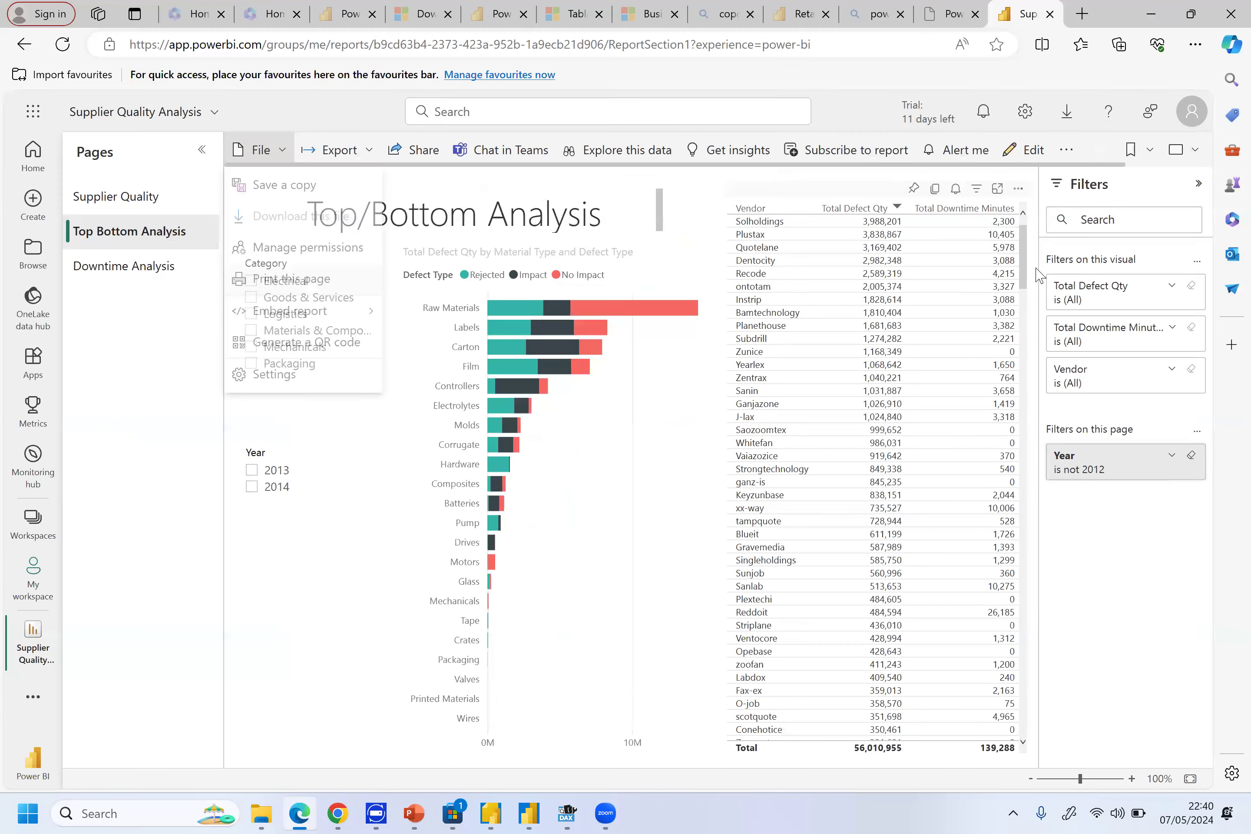
Look through the remaining vendors down to the end of the vendor table and back up
scroll(1029, 402, "down", 8)
scroll(1029, 409, "down", 20)
scroll(846, 669, "down", 20)
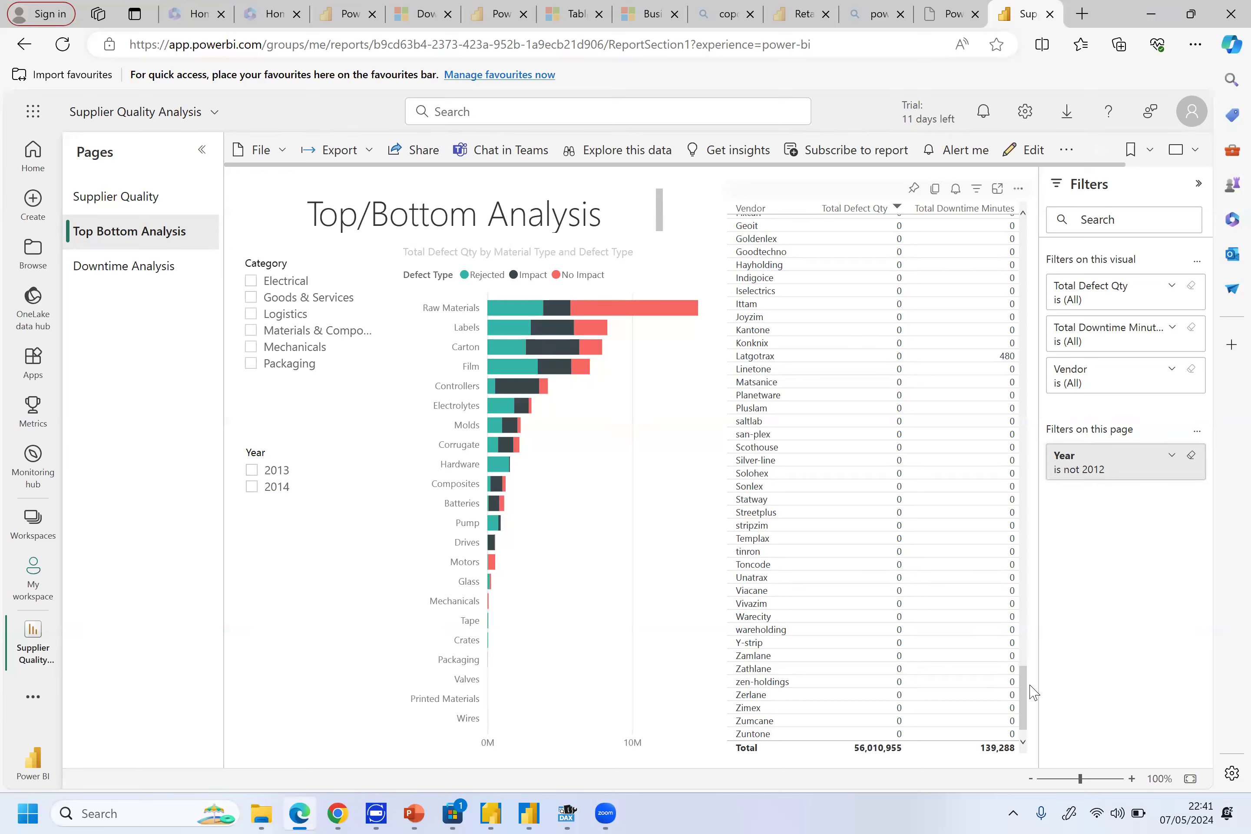
left_click_drag(1019, 700, 1021, 318)
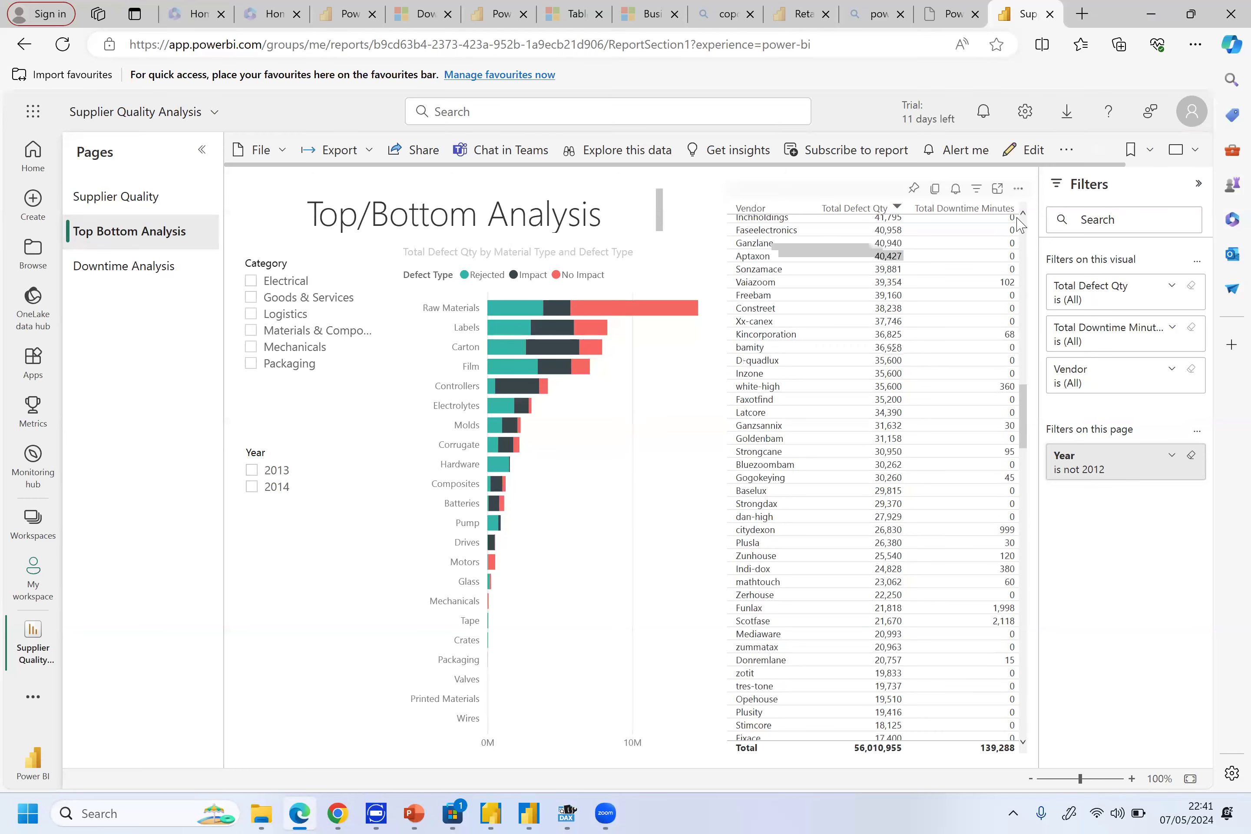
Examine the whole print preview of the Top Bottom Analysis page in portrait layout and cancel the print
left_click(261, 150)
left_click(289, 280)
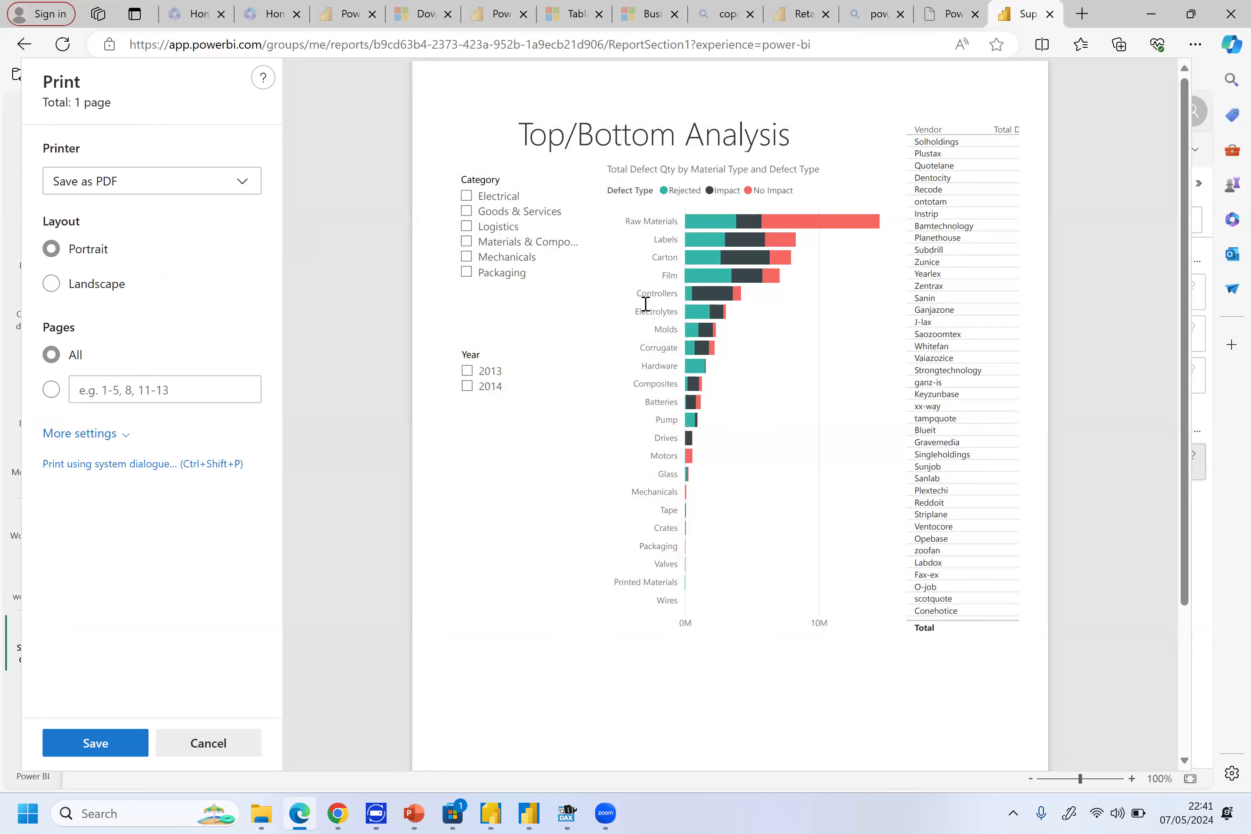
scroll(646, 304, "down", 3)
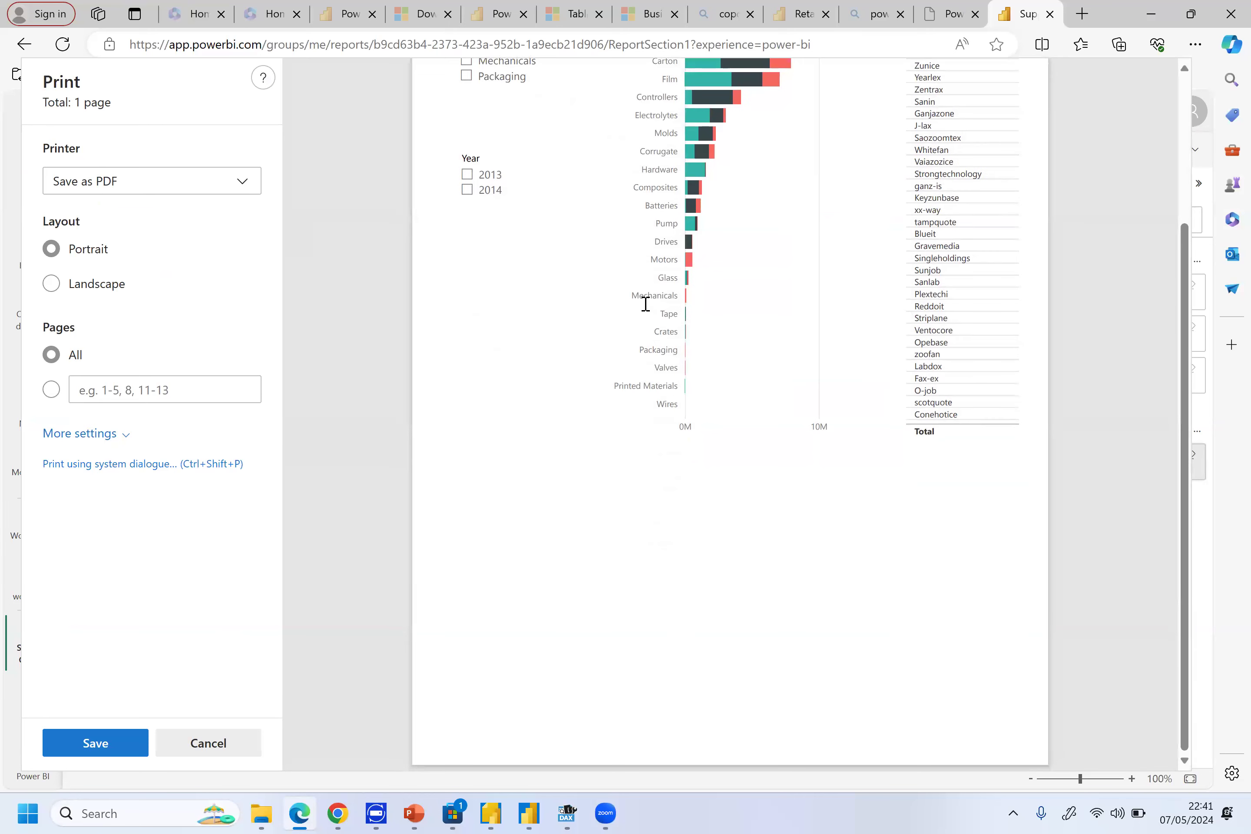
scroll(646, 304, "up", 3)
scroll(646, 304, "down", 3)
scroll(646, 304, "up", 3)
scroll(645, 304, "down", 3)
scroll(646, 304, "up", 3)
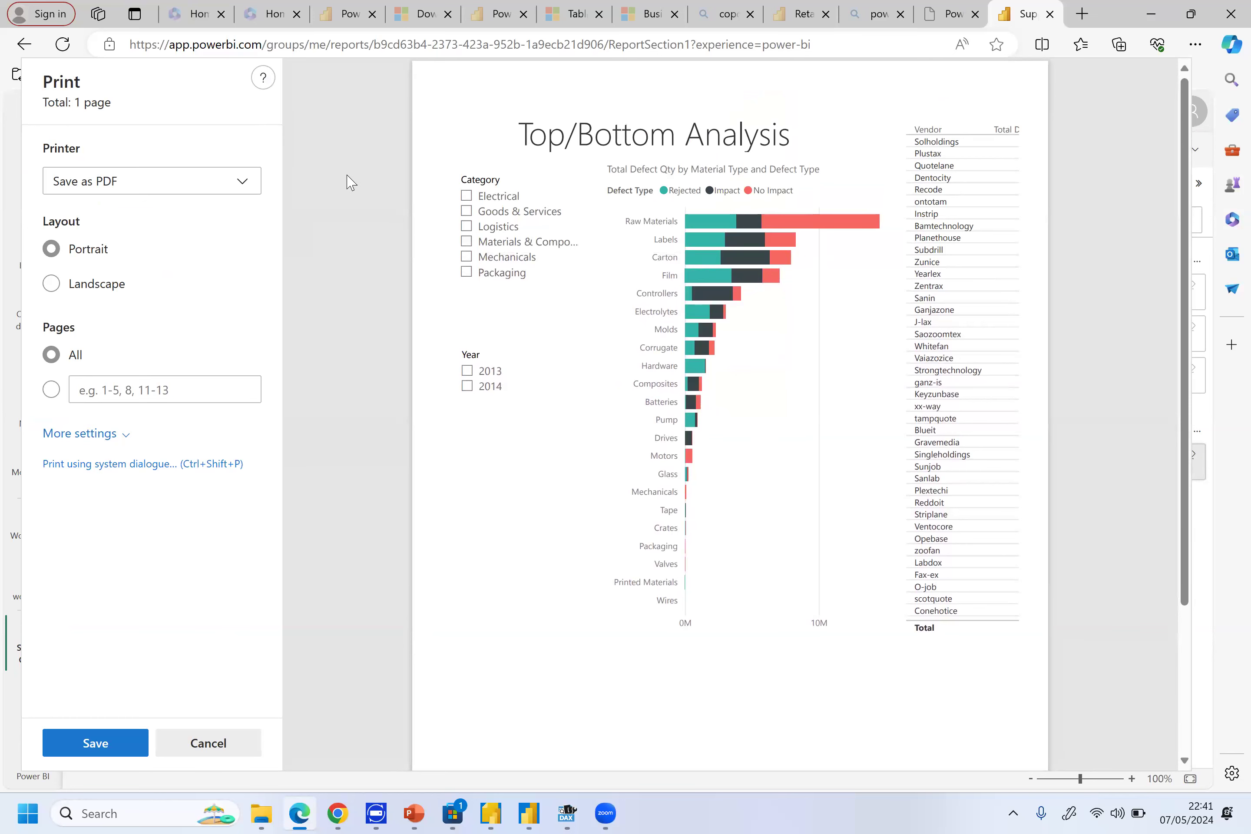
left_click(223, 742)
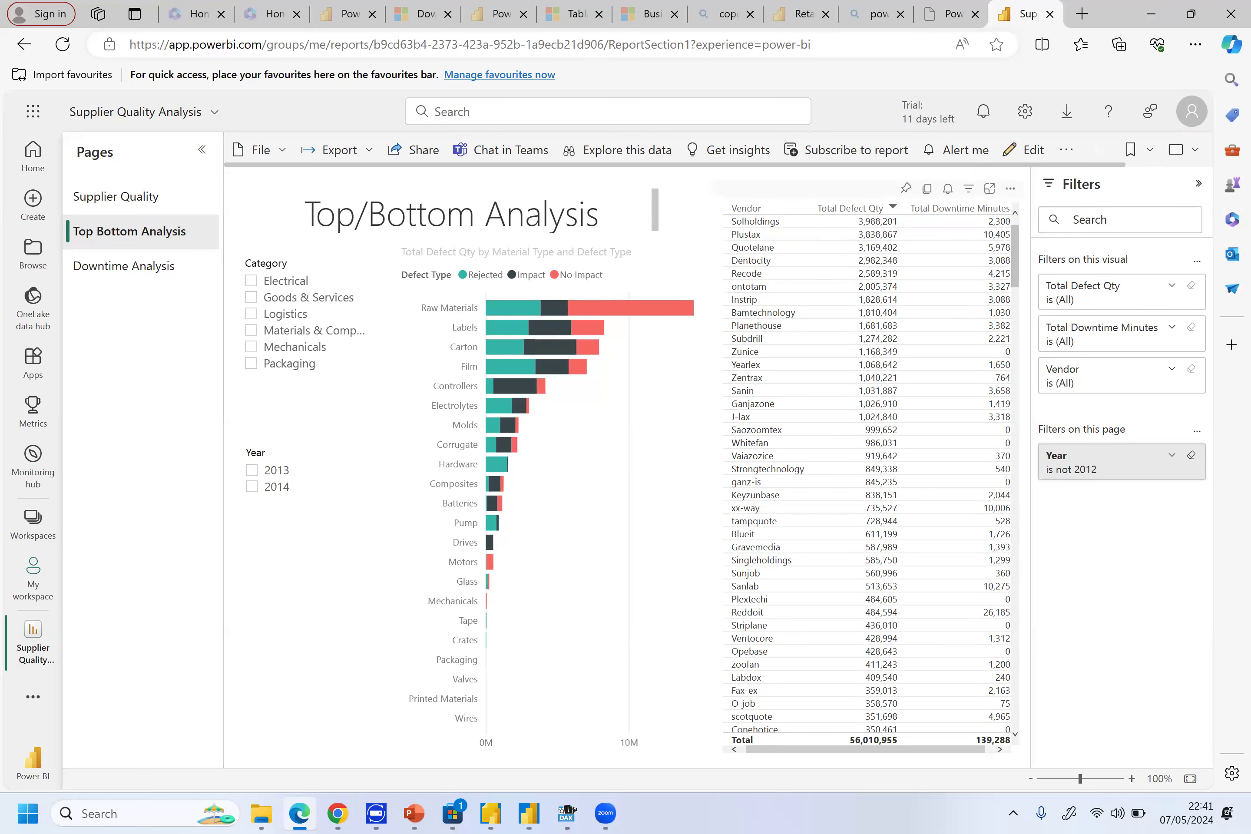
Review the full list of vendors in the report's table and return to its first row
left_click_drag(1016, 269, 981, 756)
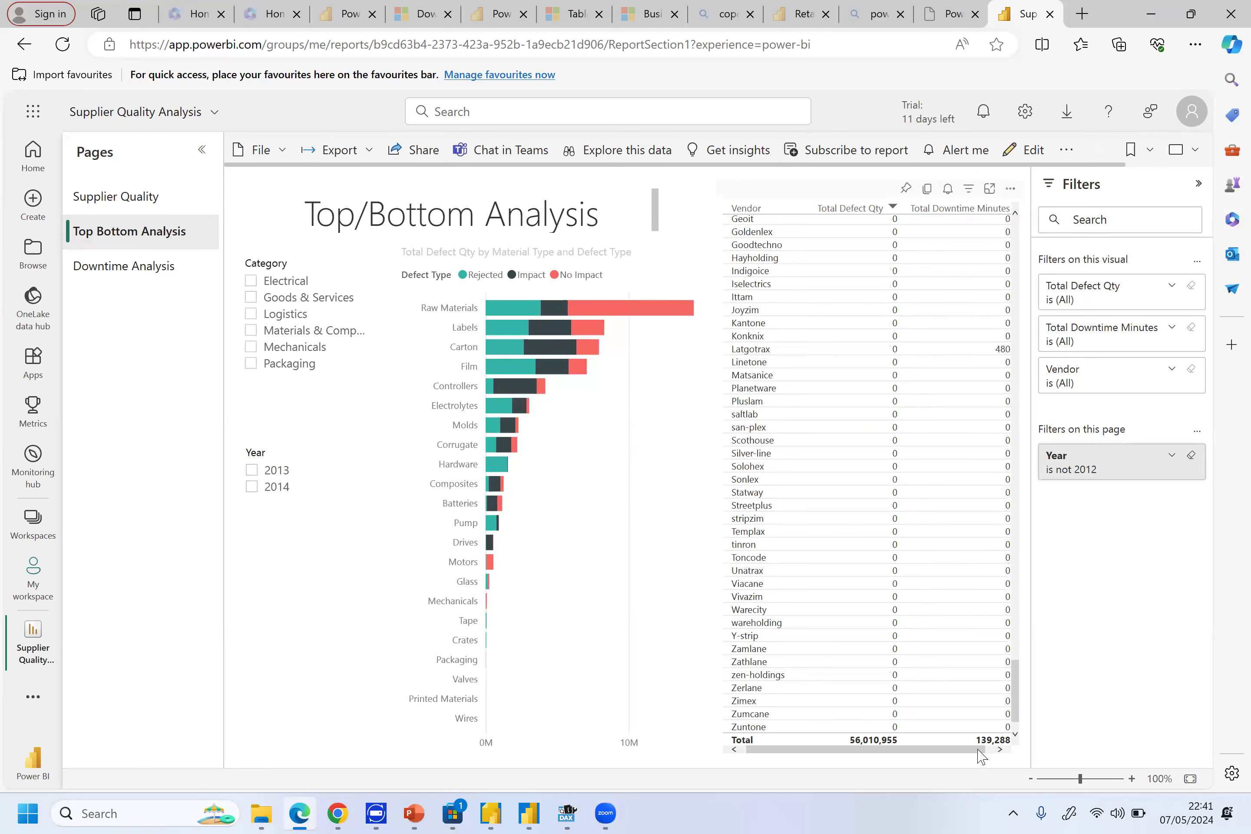
left_click_drag(1023, 611, 1013, 234)
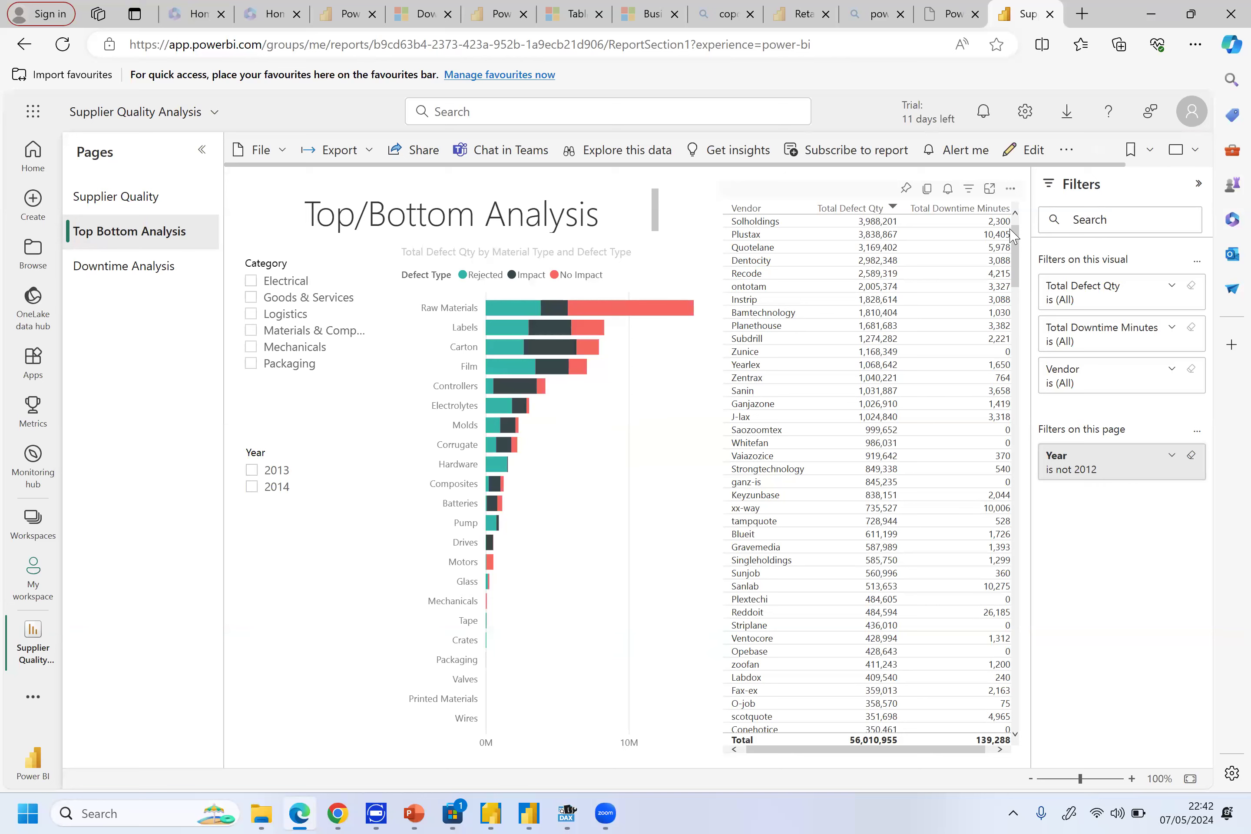
left_click(1231, 44)
left_click(1193, 109)
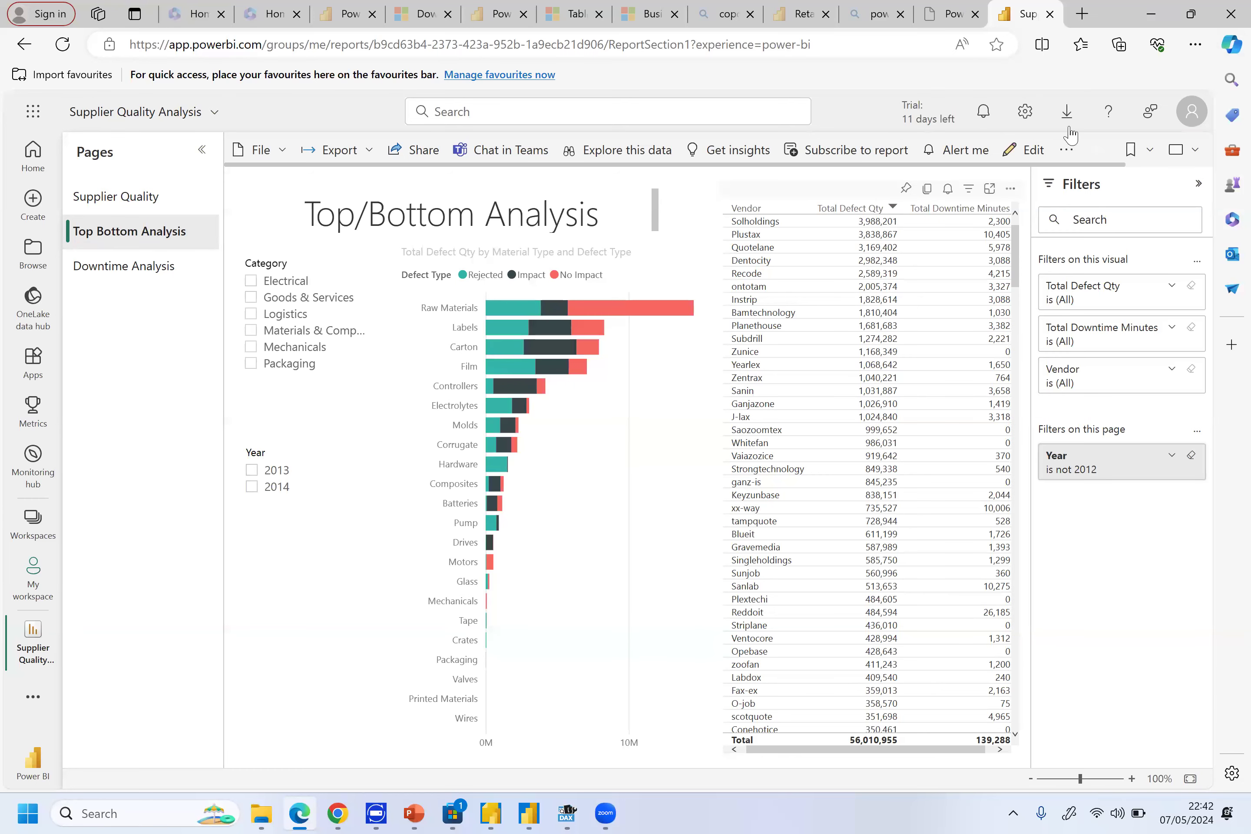
Minimise the browser and the Retail Analysis Sample window, and close the untitled Power BI Report Builder window
left_click(1152, 19)
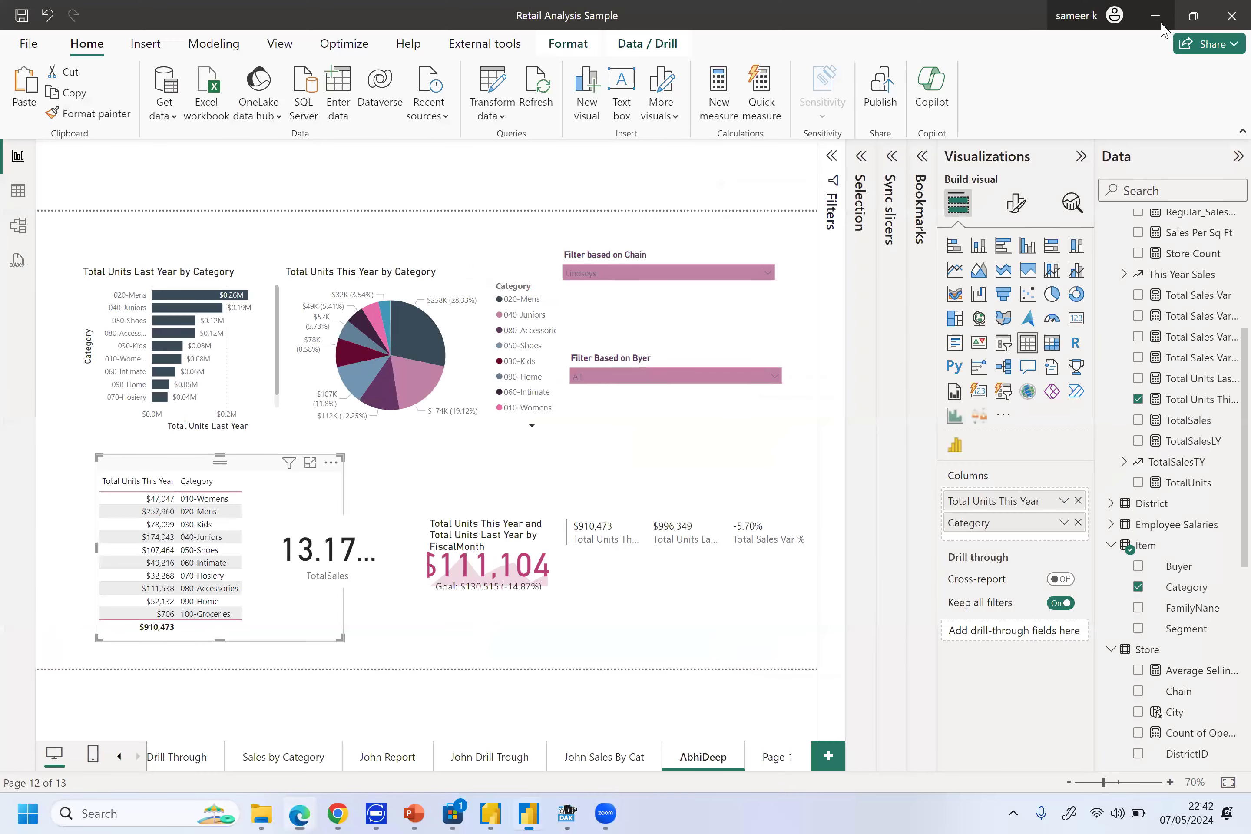
key("super+Down")
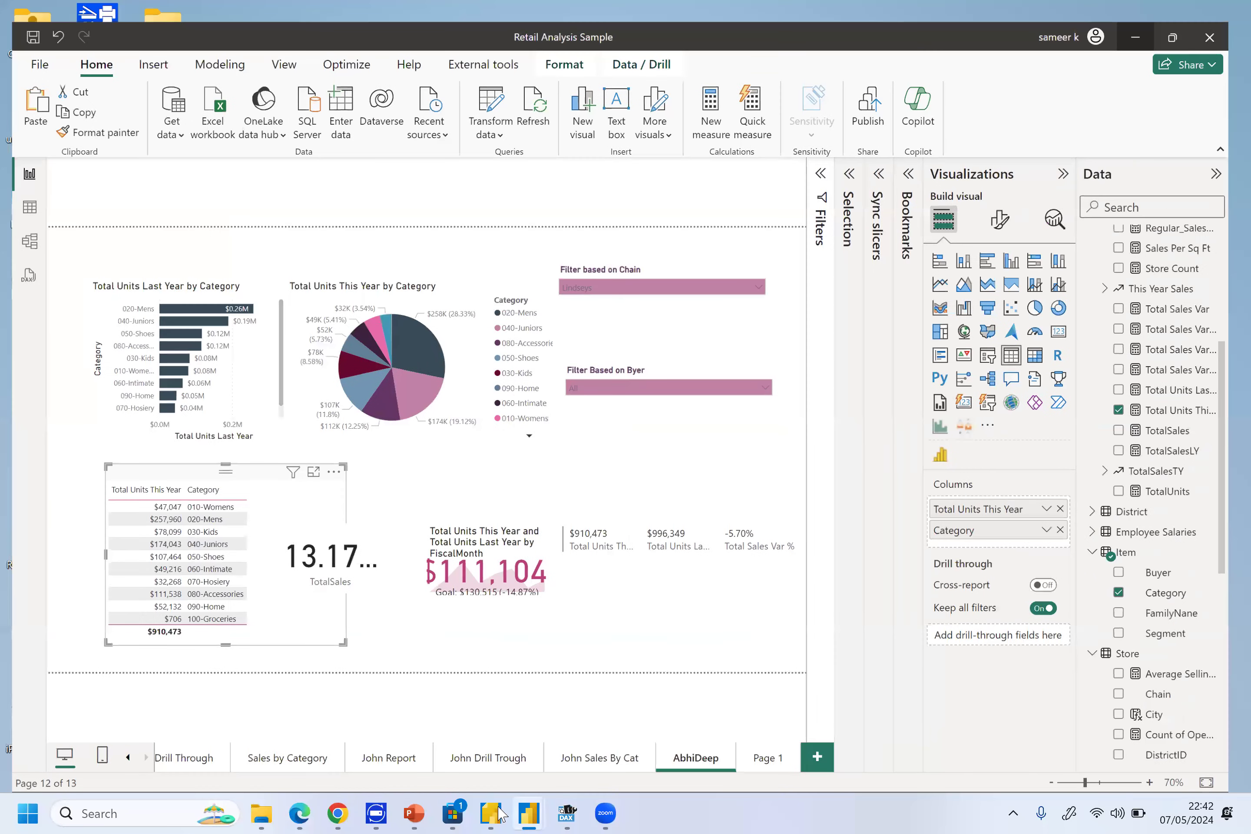
key("super+Down")
mouse_move(491, 812)
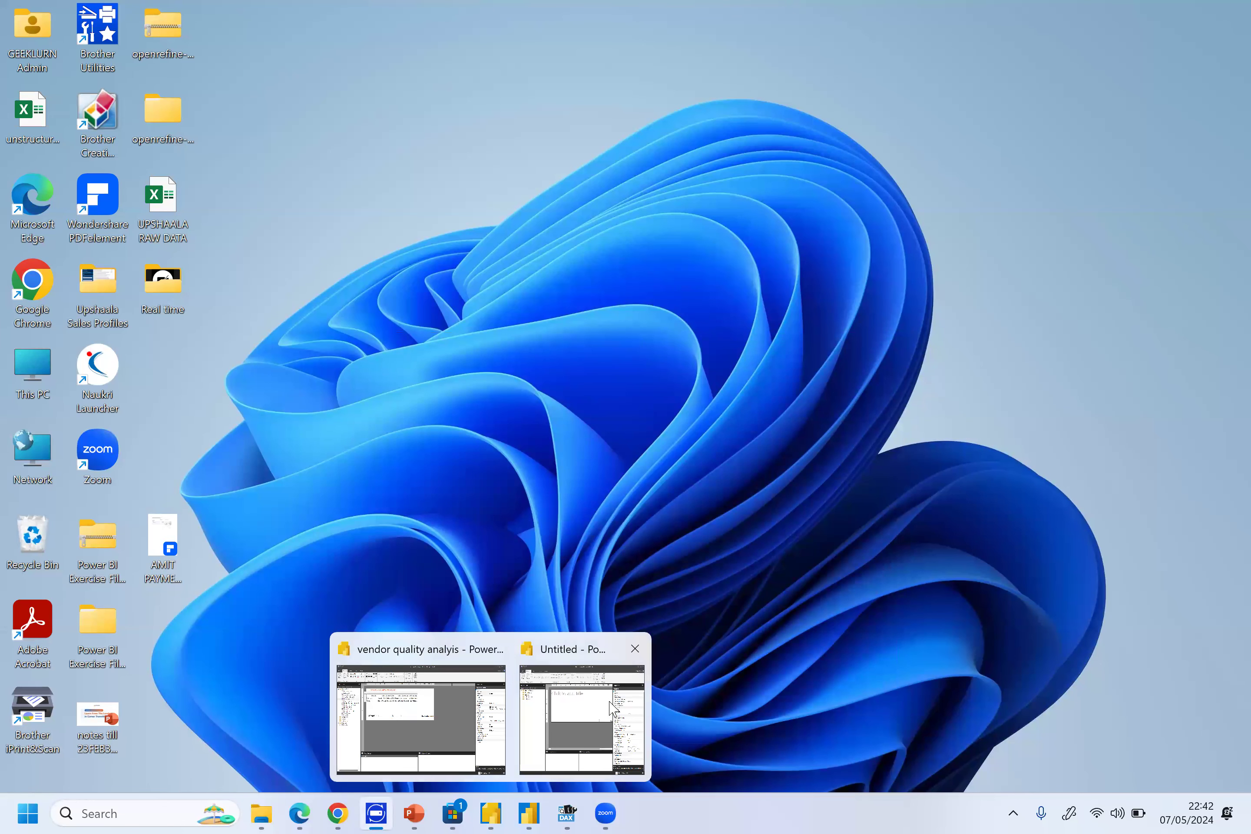
left_click(612, 709)
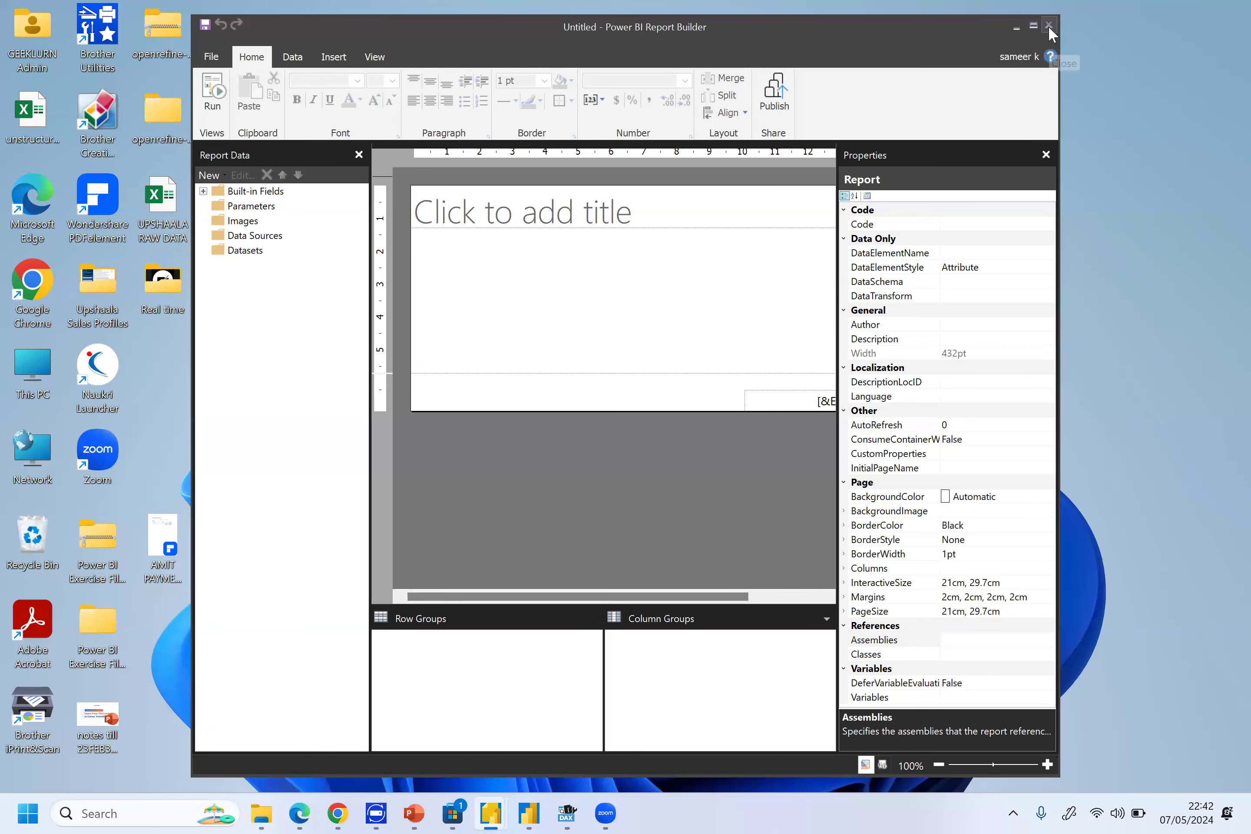
key("super+Down")
Close the untitled Power BI Desktop file without saving, and close the vendor quality analysis report in Power BI Report Builder
mouse_move(515, 814)
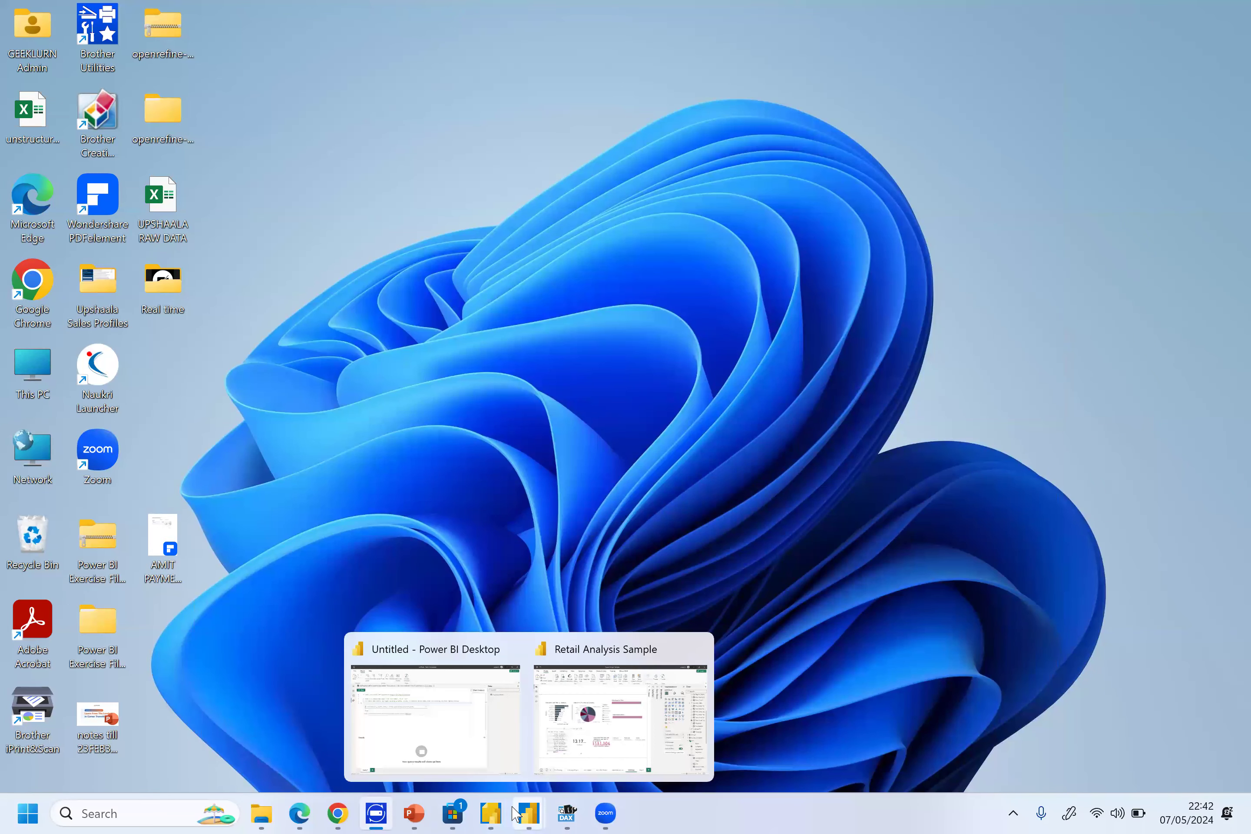
left_click(483, 731)
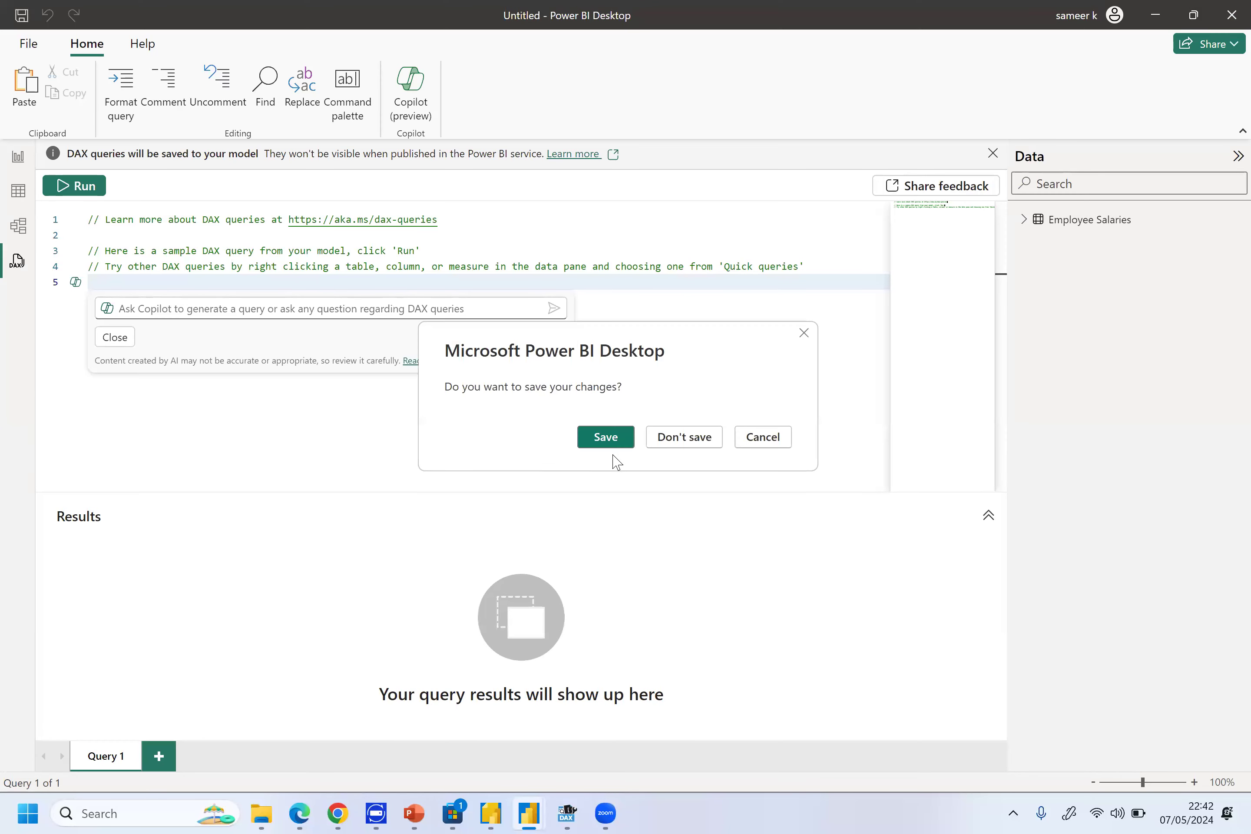
left_click(689, 440)
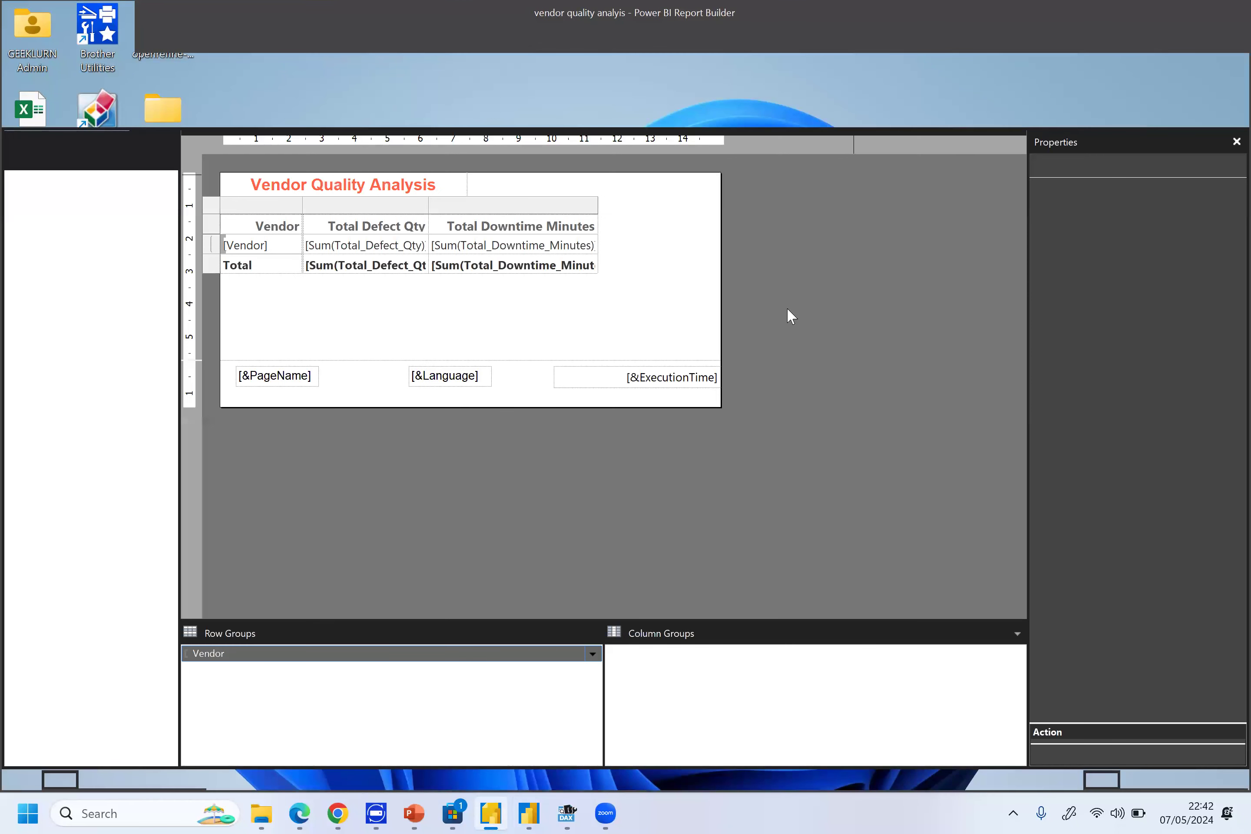
left_click(1238, 11)
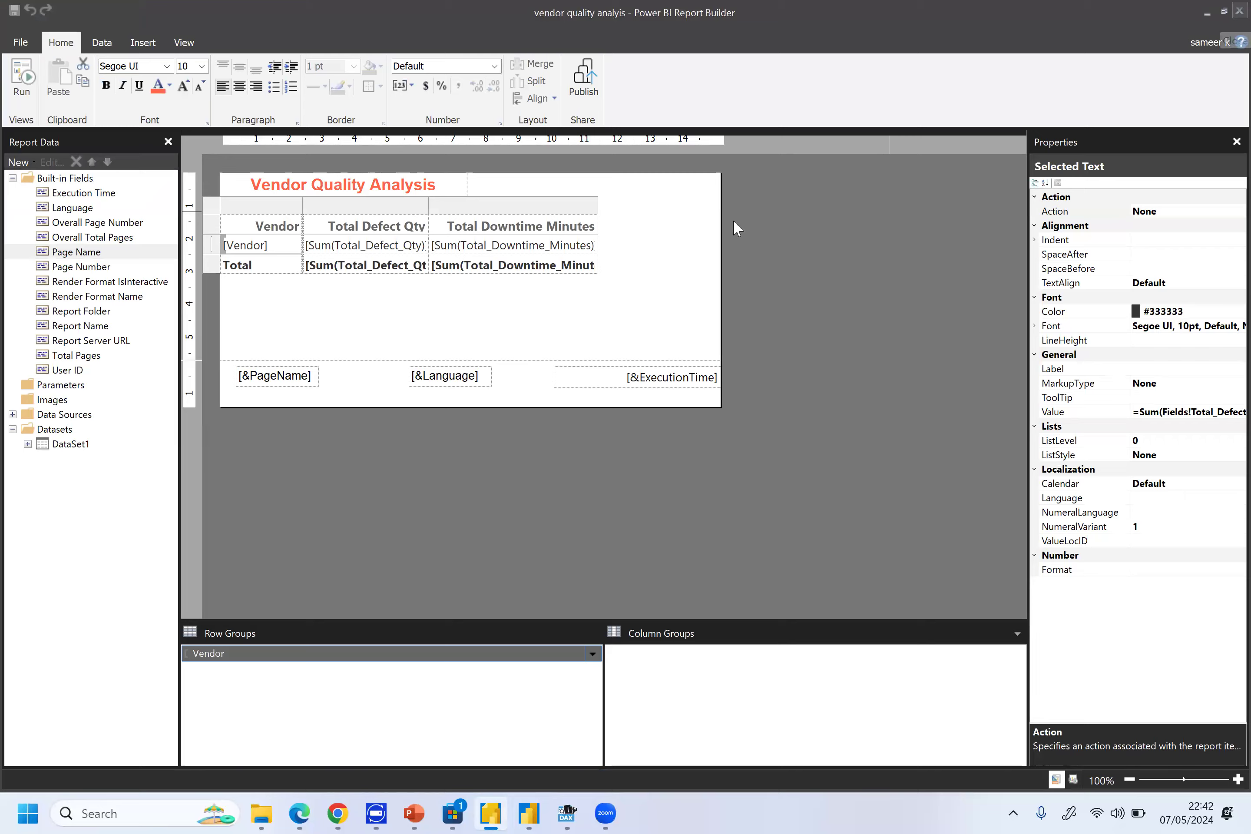
Find Power BI Report Builder in the Microsoft Store and launch it from its product page
left_click(25, 813)
left_click(94, 364)
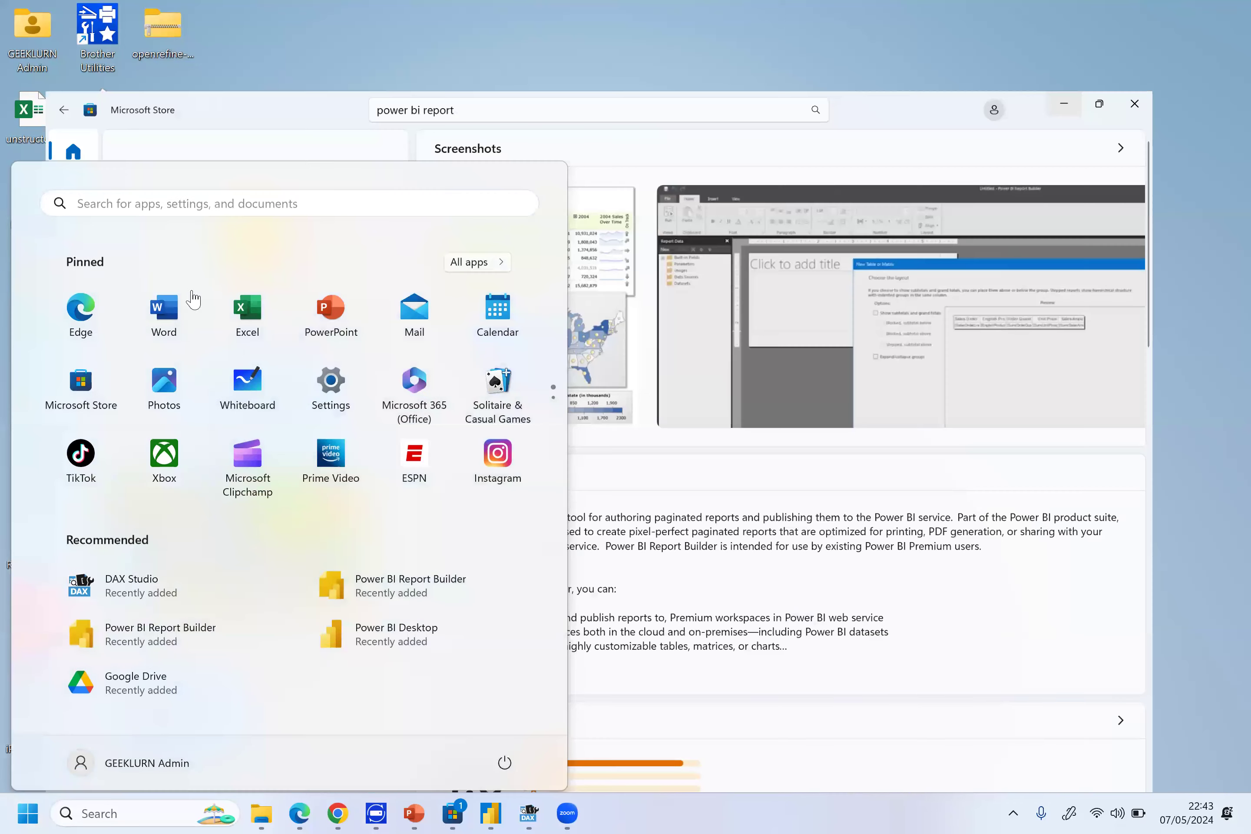
left_click(487, 21)
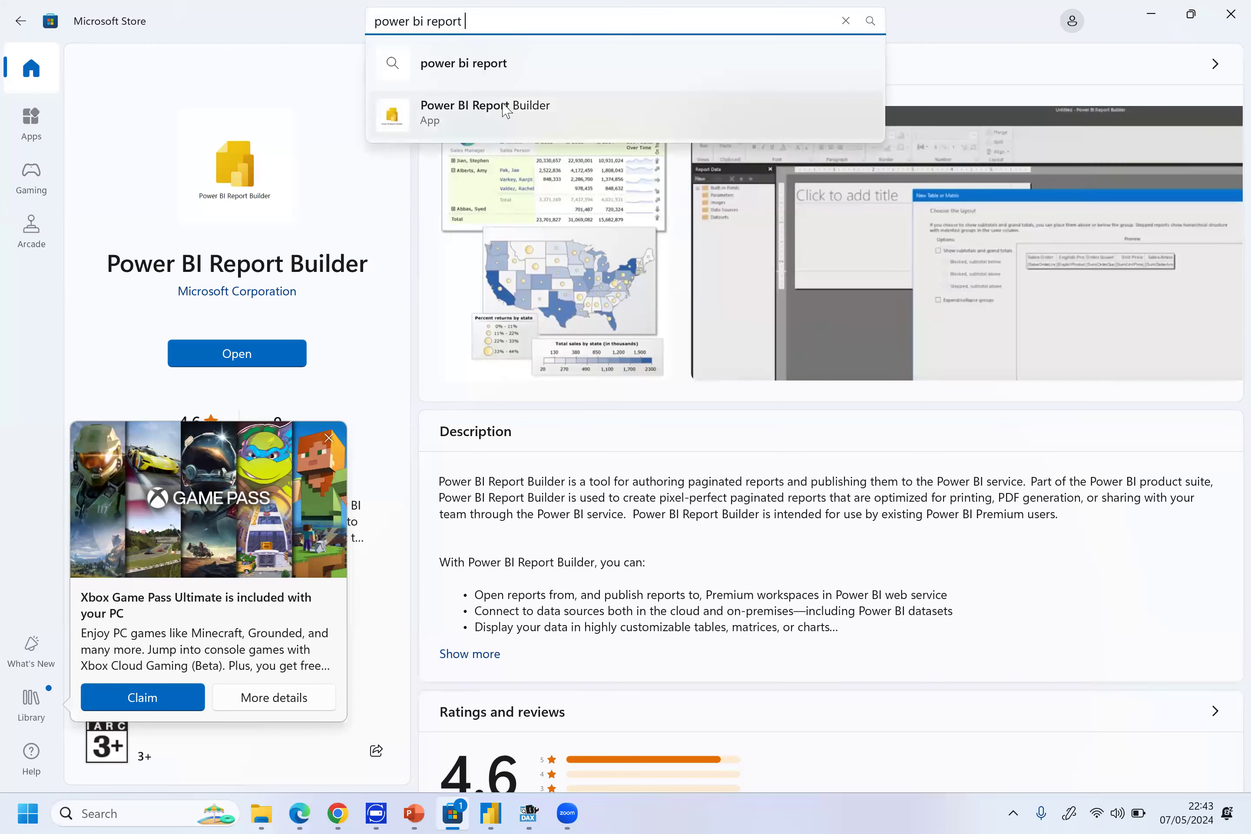
left_click(507, 110)
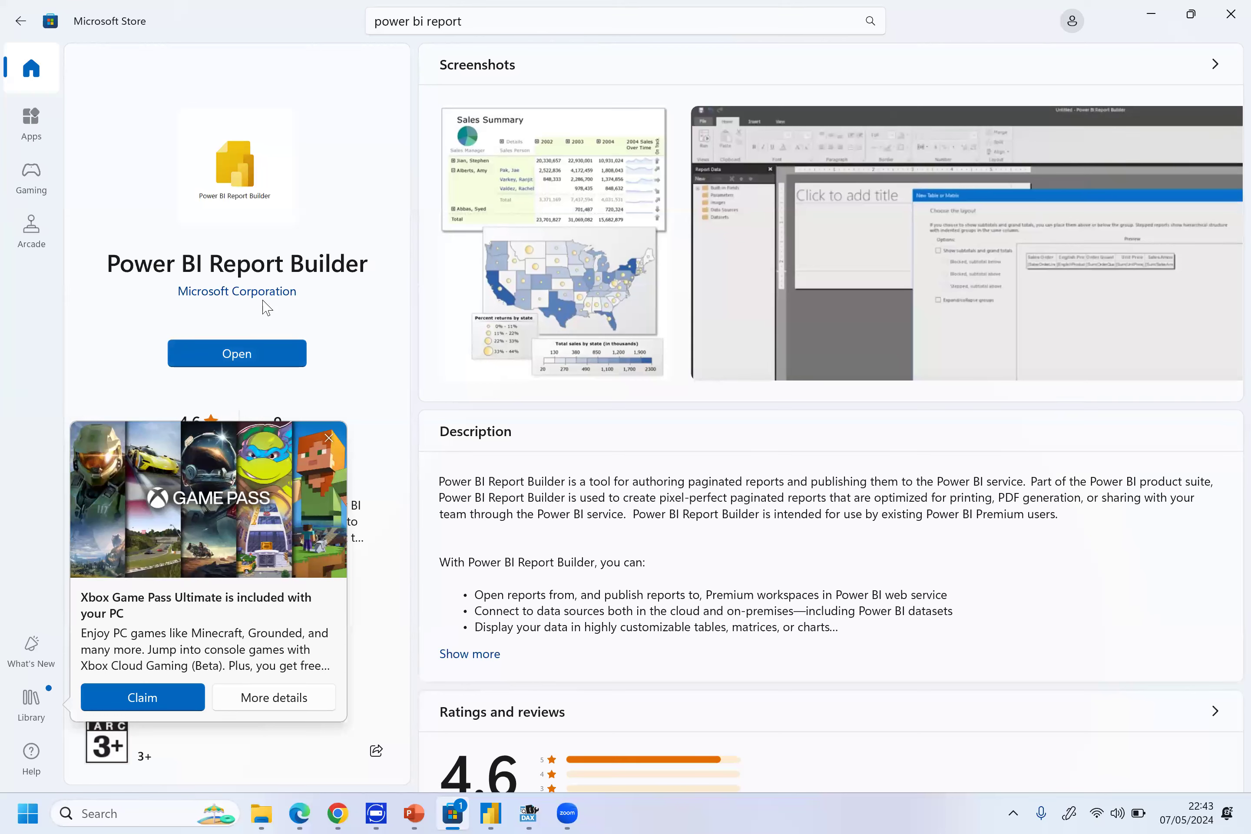
left_click(265, 364)
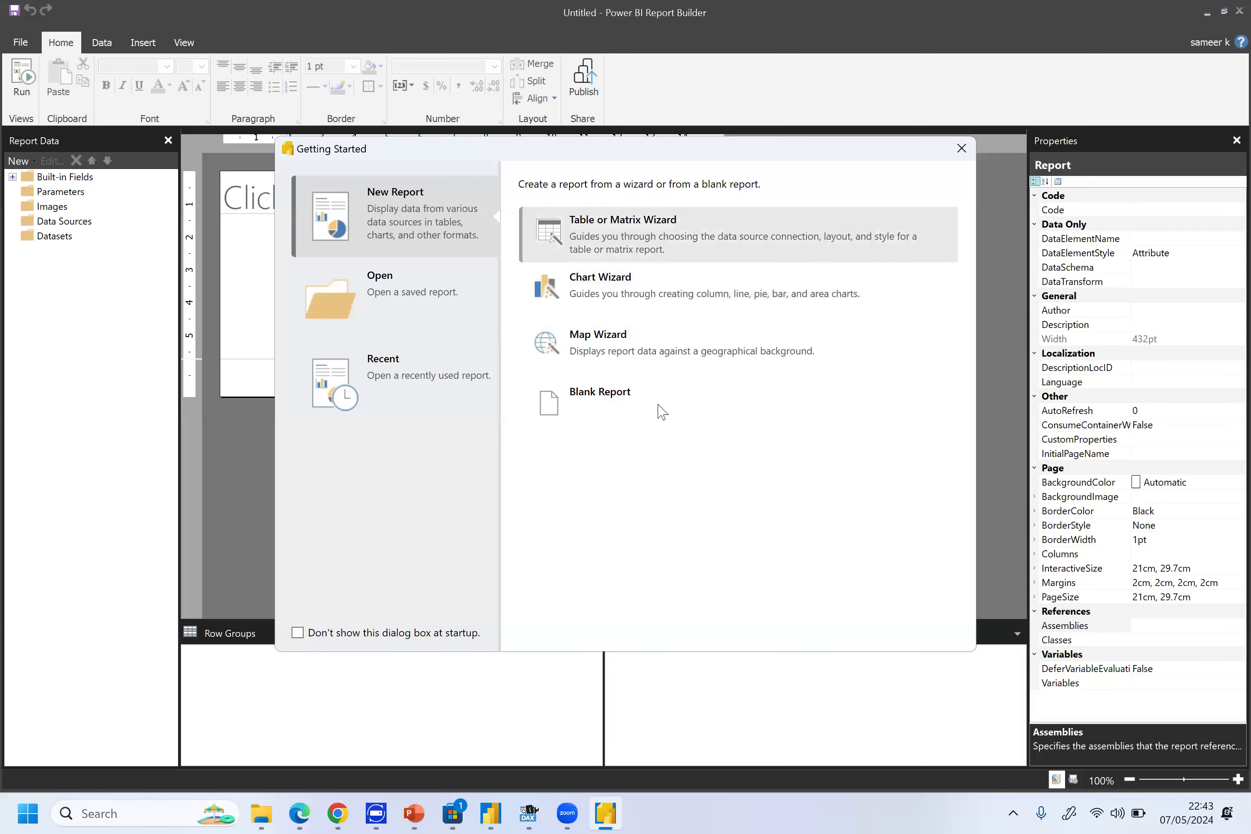
Start a new report with the Table or Matrix Wizard and proceed with Create a dataset
left_click(682, 246)
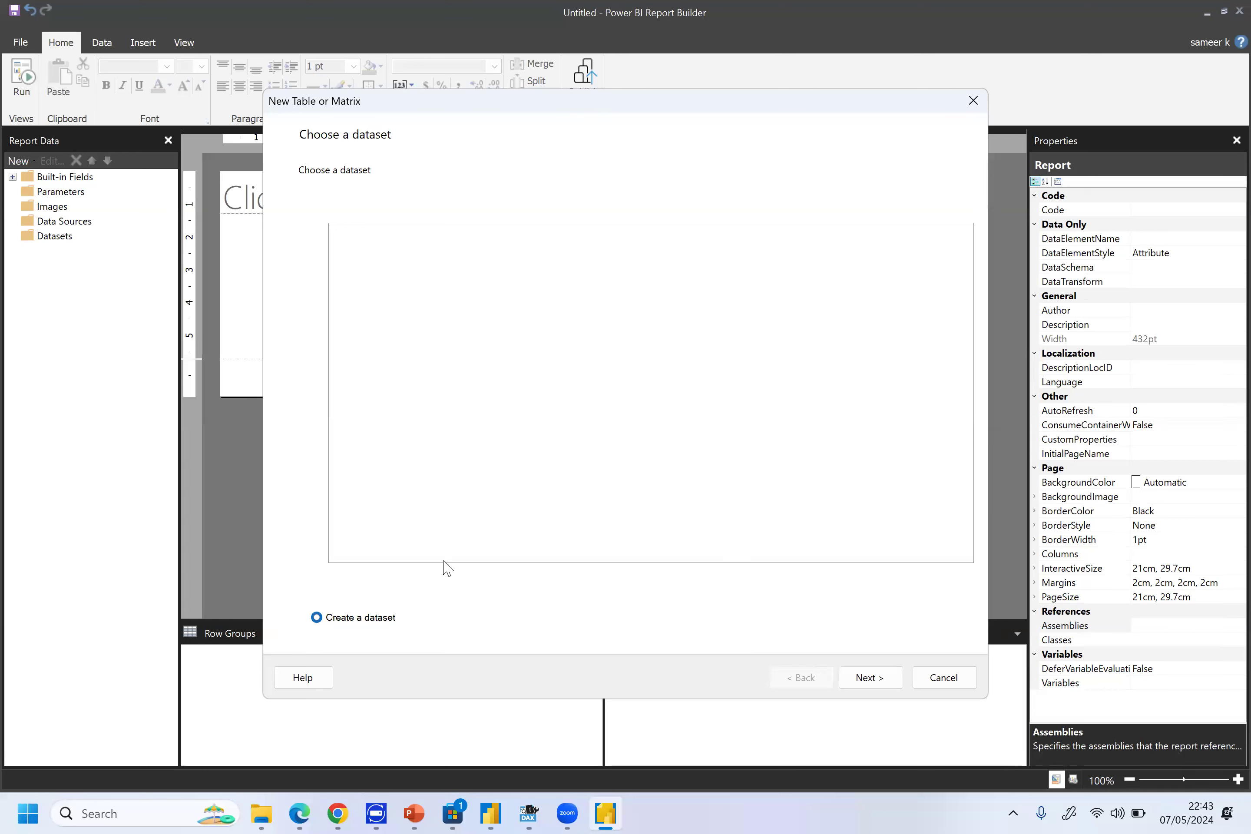
left_click(867, 679)
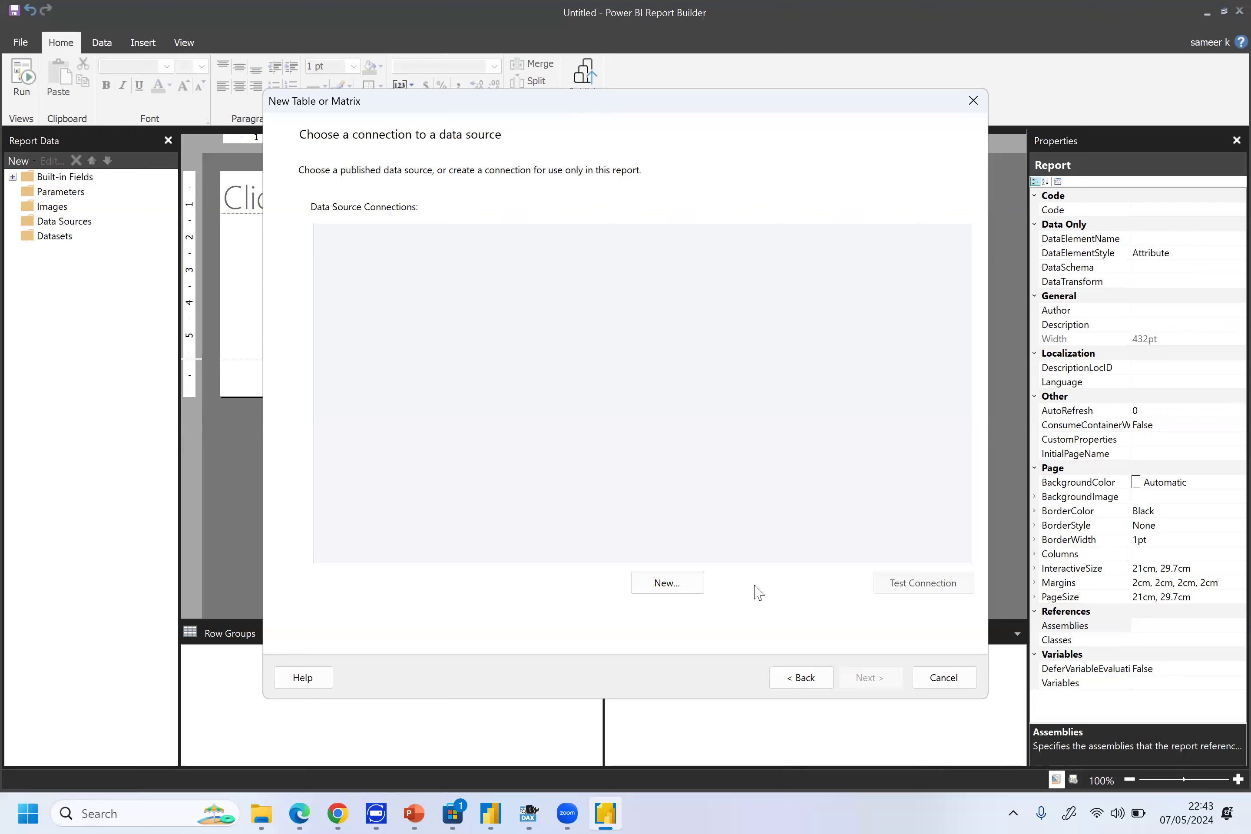
Create a new data source connection for the report and name it vendorquality
left_click(702, 590)
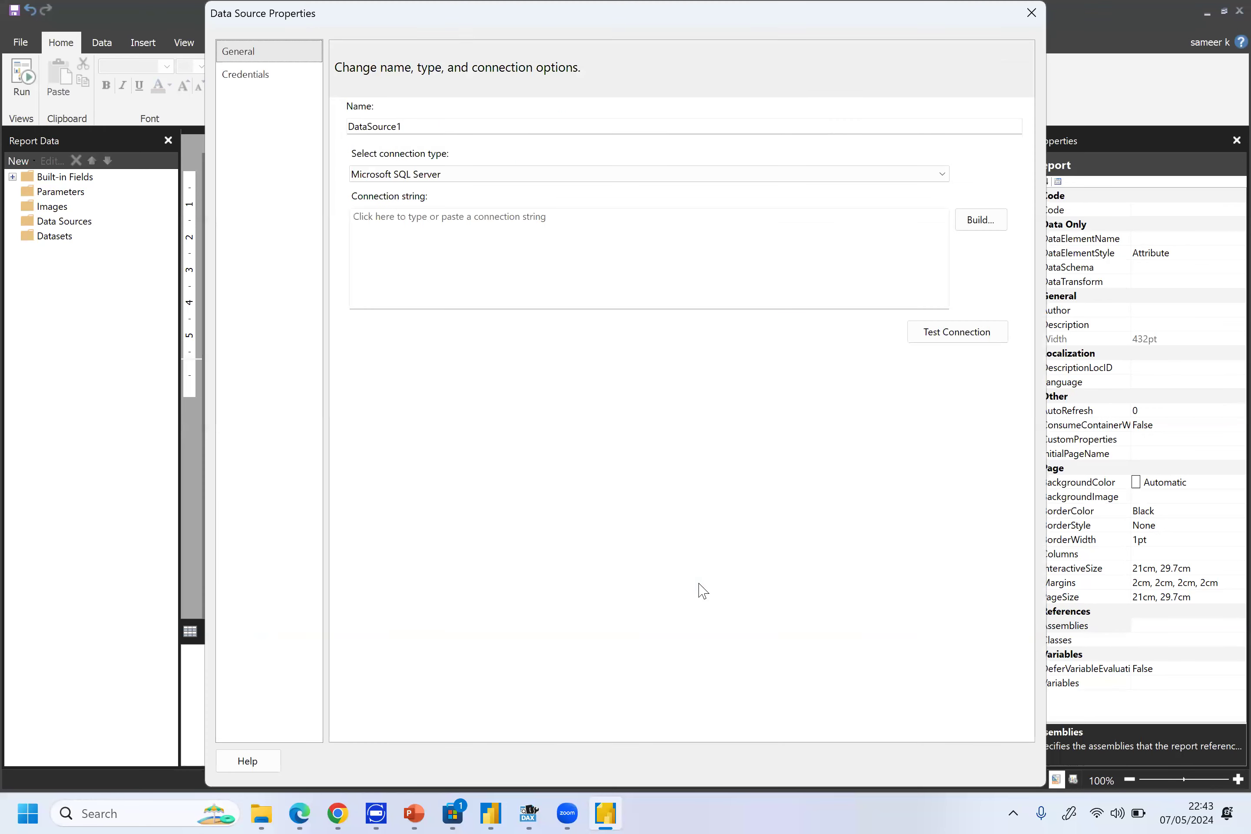
left_click(484, 126)
key("BackSpace")
key("BackSpace")
key("BackSpace")
key("BackSpace")
key("BackSpace")
key("BackSpace")
key("BackSpace")
key("BackSpace")
key("BackSpace")
key("BackSpace")
key("BackSpace")
type("vendorquality")
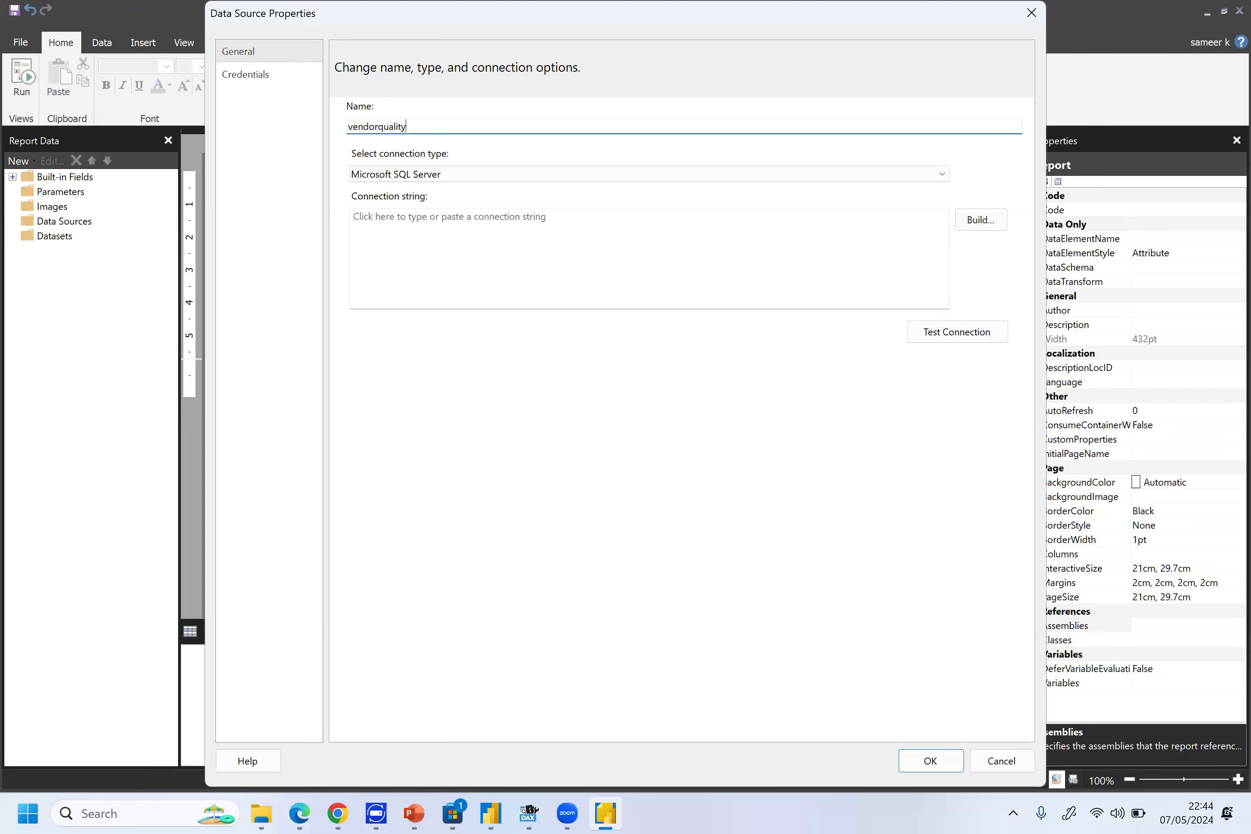
Set the data source's connection type to Power BI semantic model
left_click(466, 178)
left_click(466, 178)
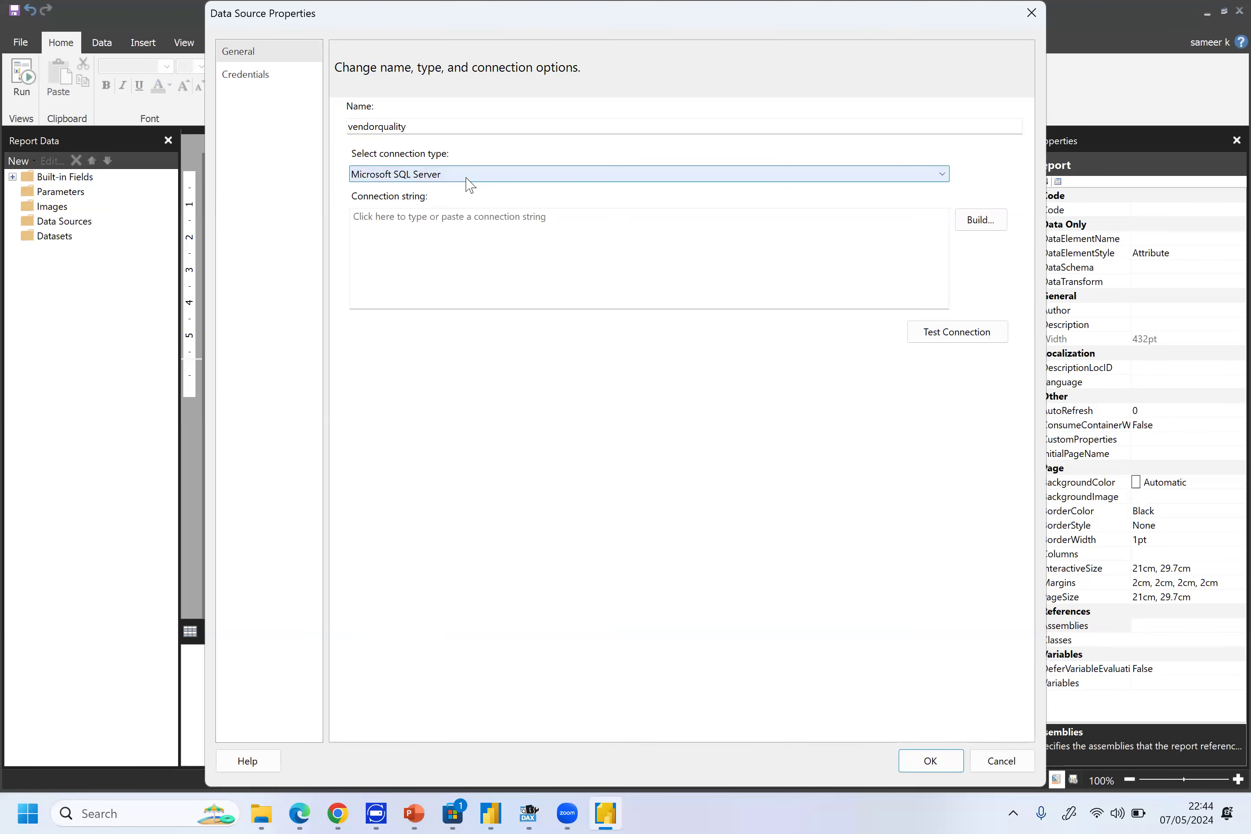
left_click(470, 184)
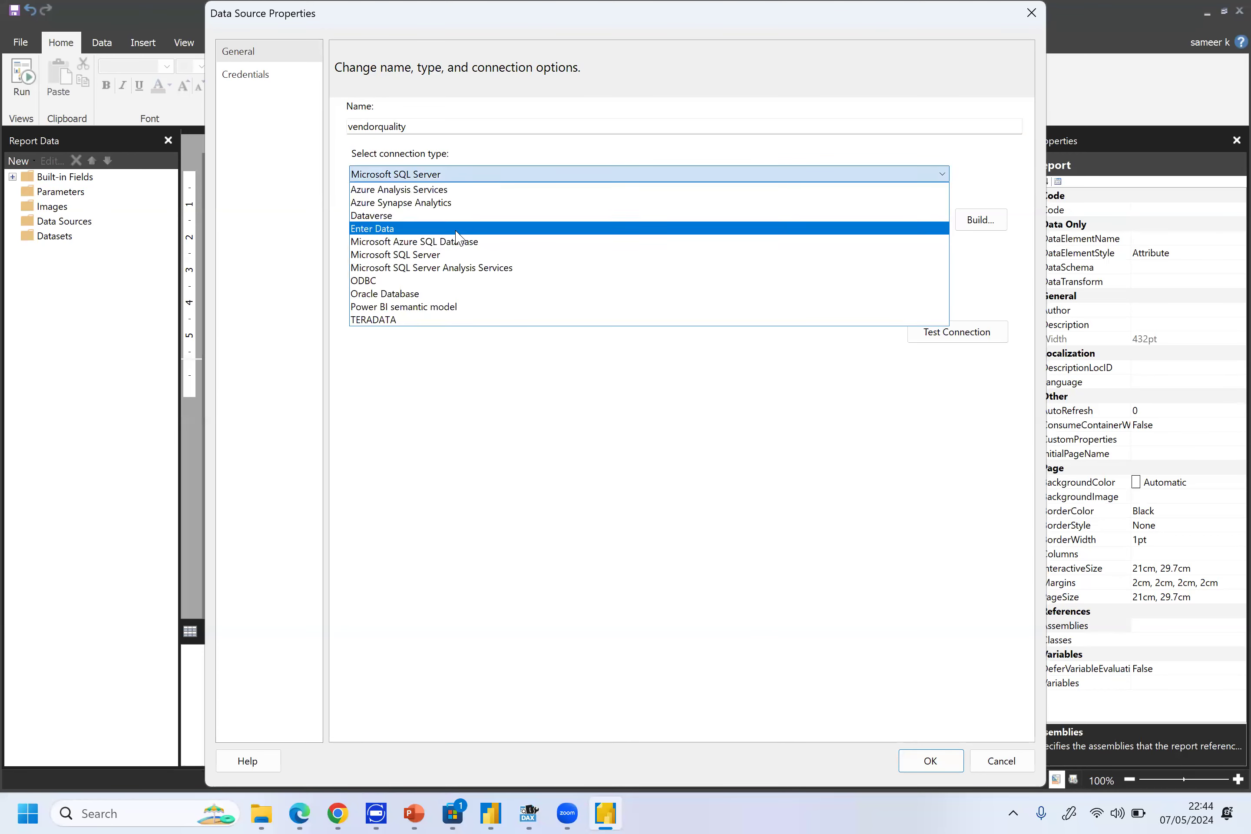
left_click(461, 308)
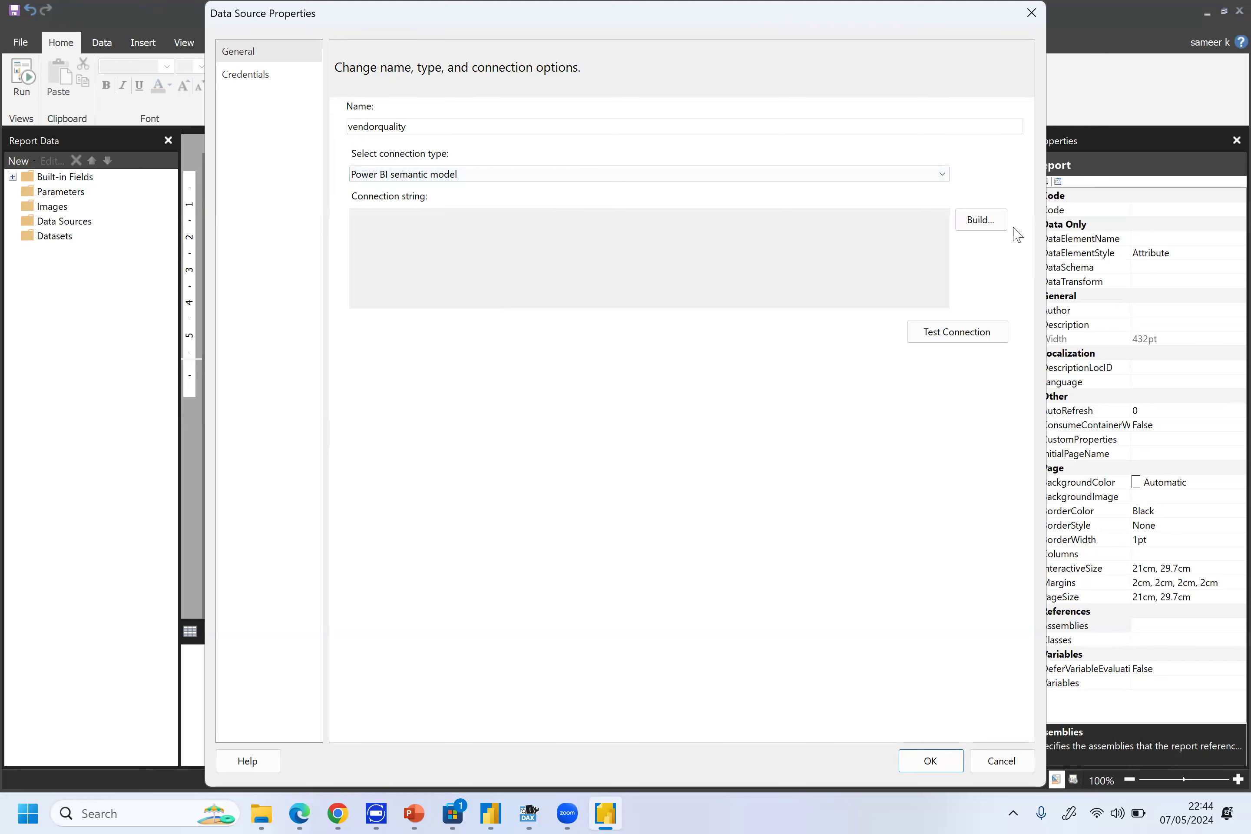
Build the connection string from the first Supplier Quality Analysis Sample semantic model in My Workspace
left_click(992, 219)
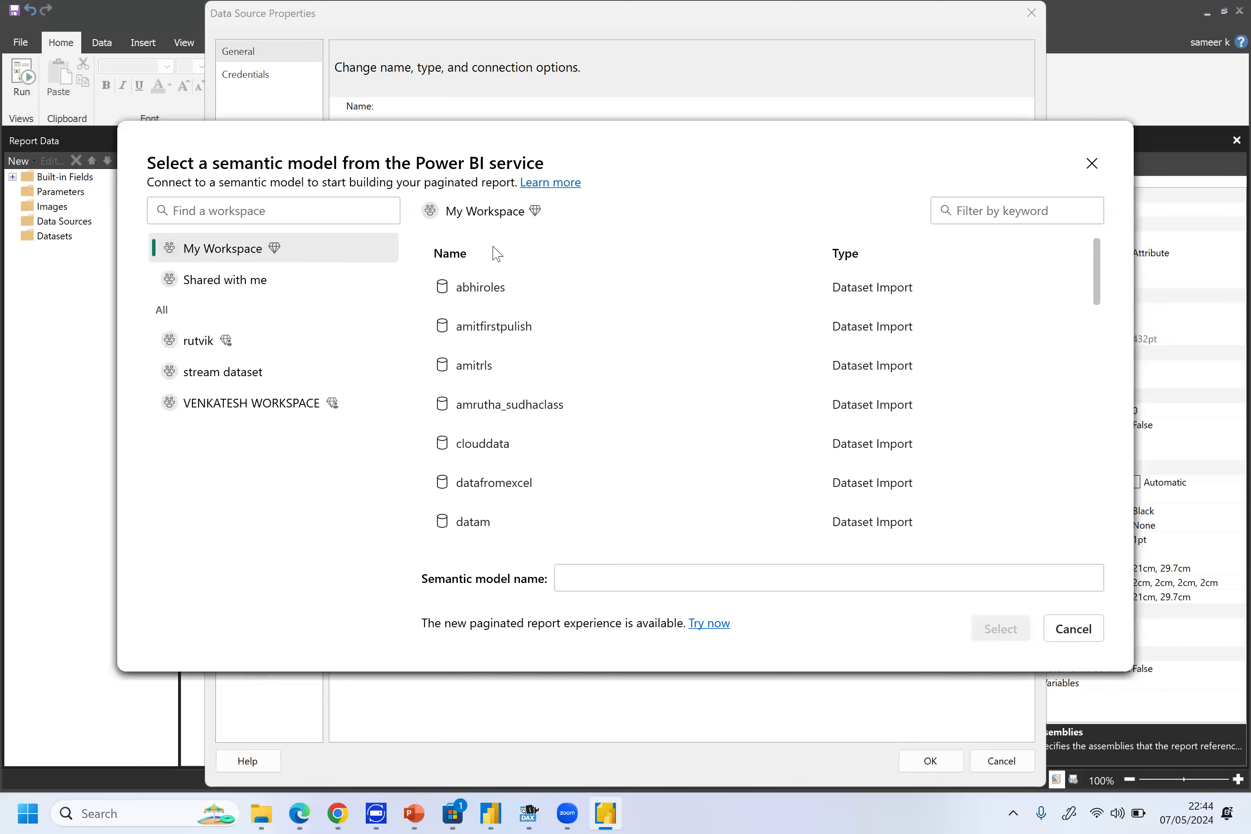
left_click(293, 347)
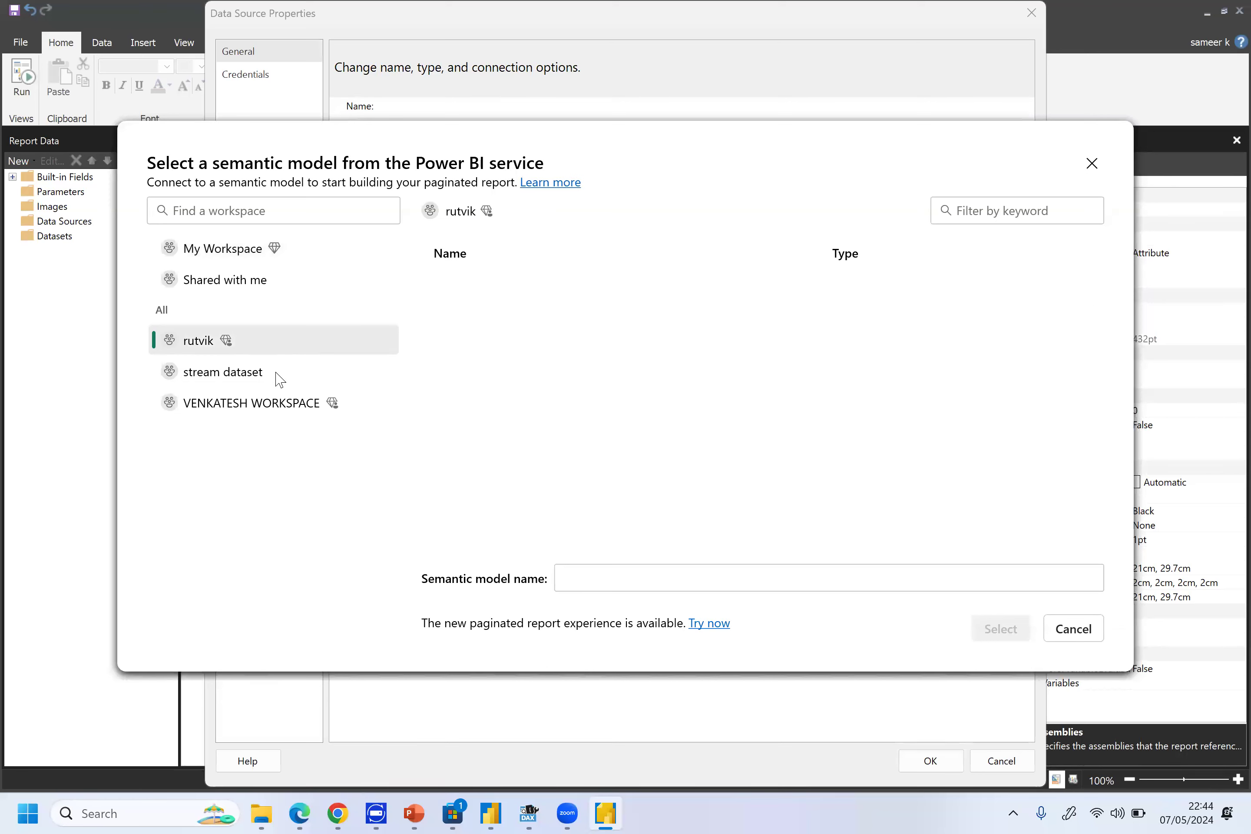
left_click(265, 251)
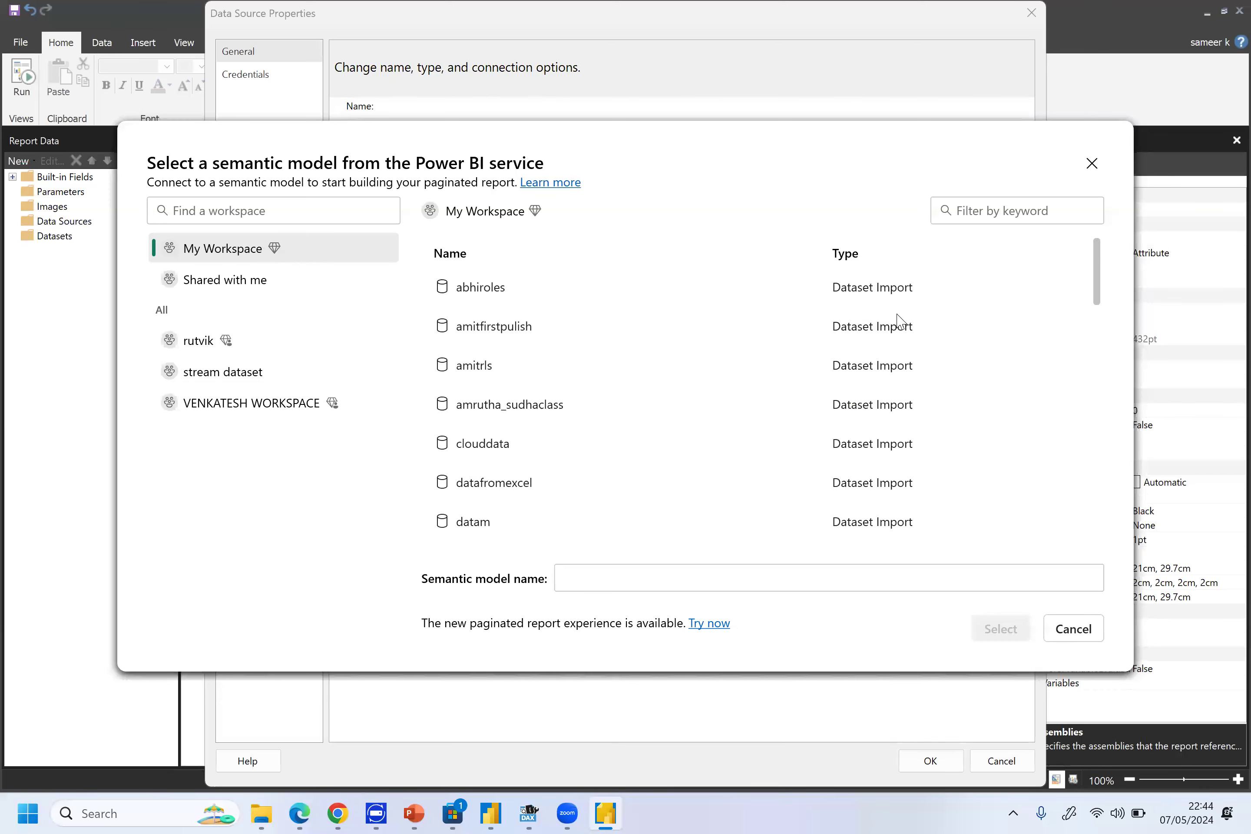
scroll(1099, 333, "down", 6)
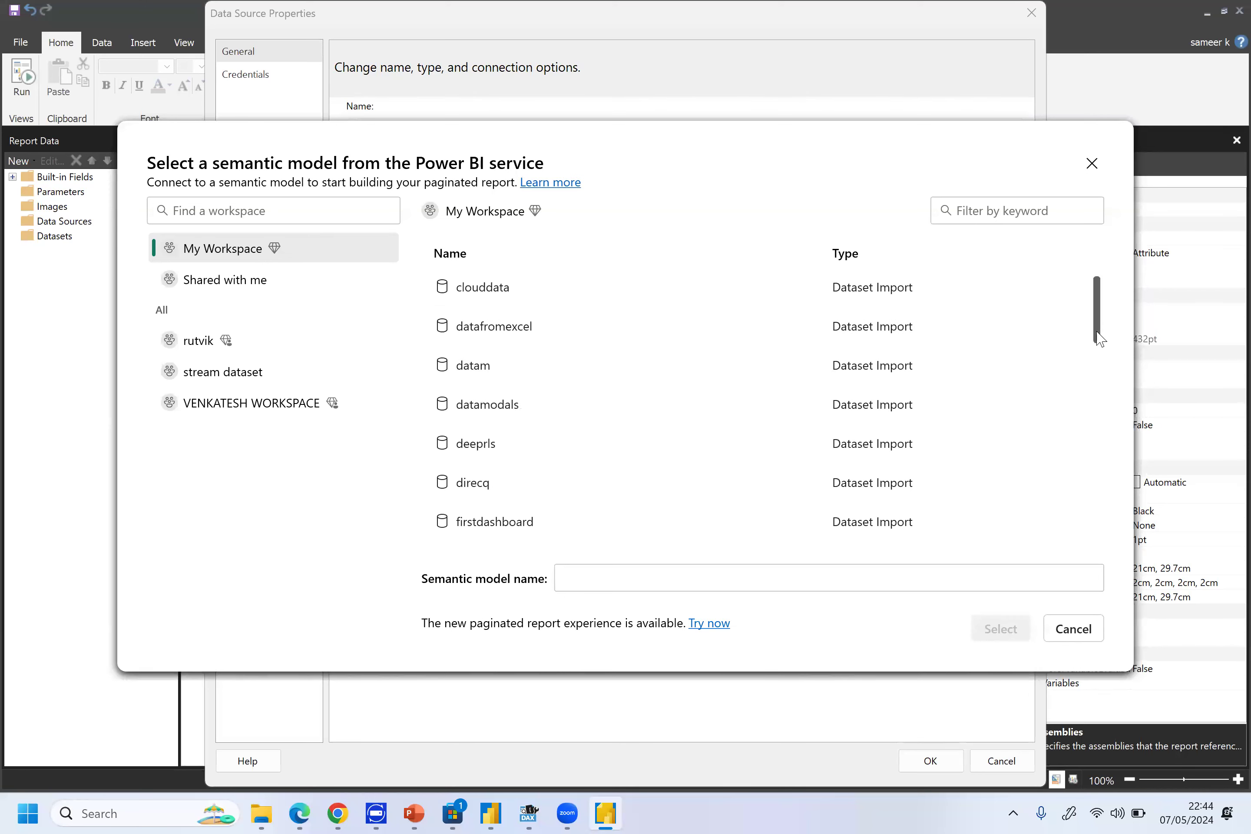
scroll(1097, 399, "down", 5)
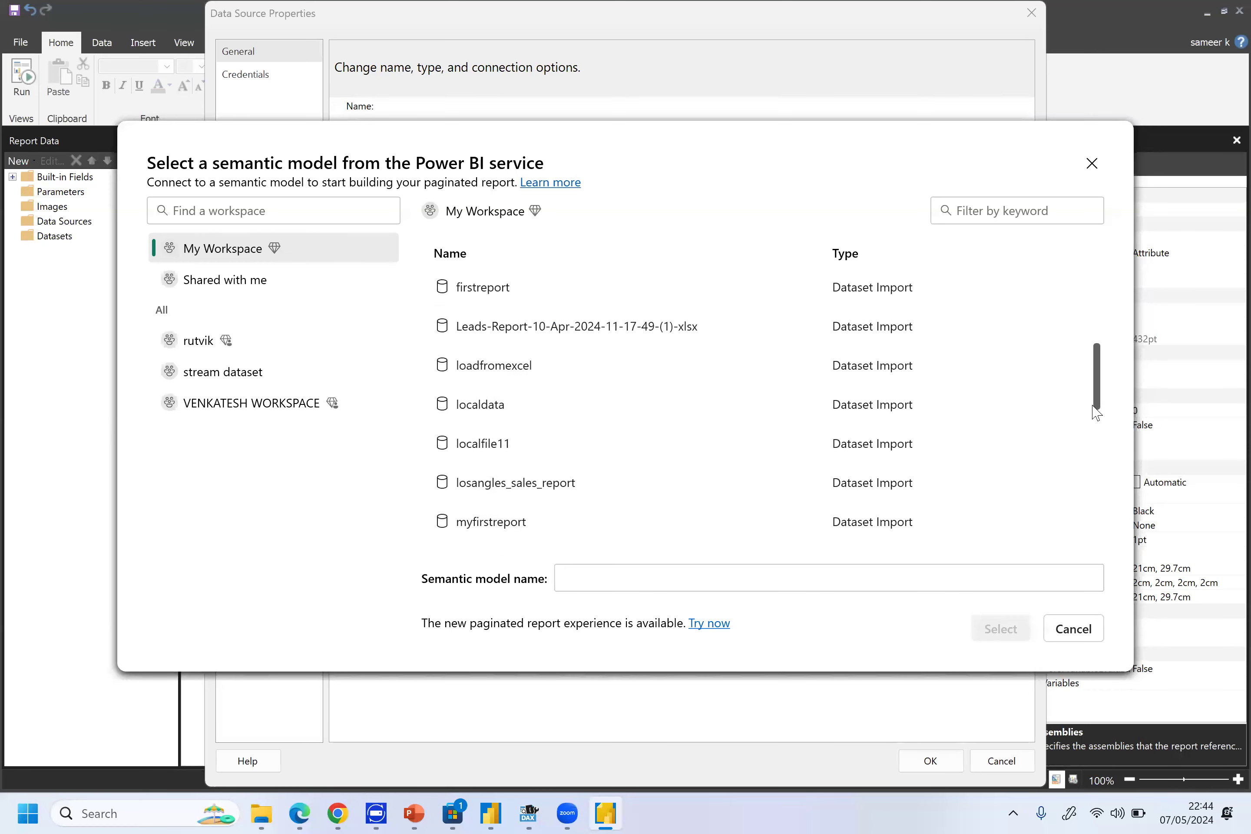
left_click_drag(1096, 440, 1087, 554)
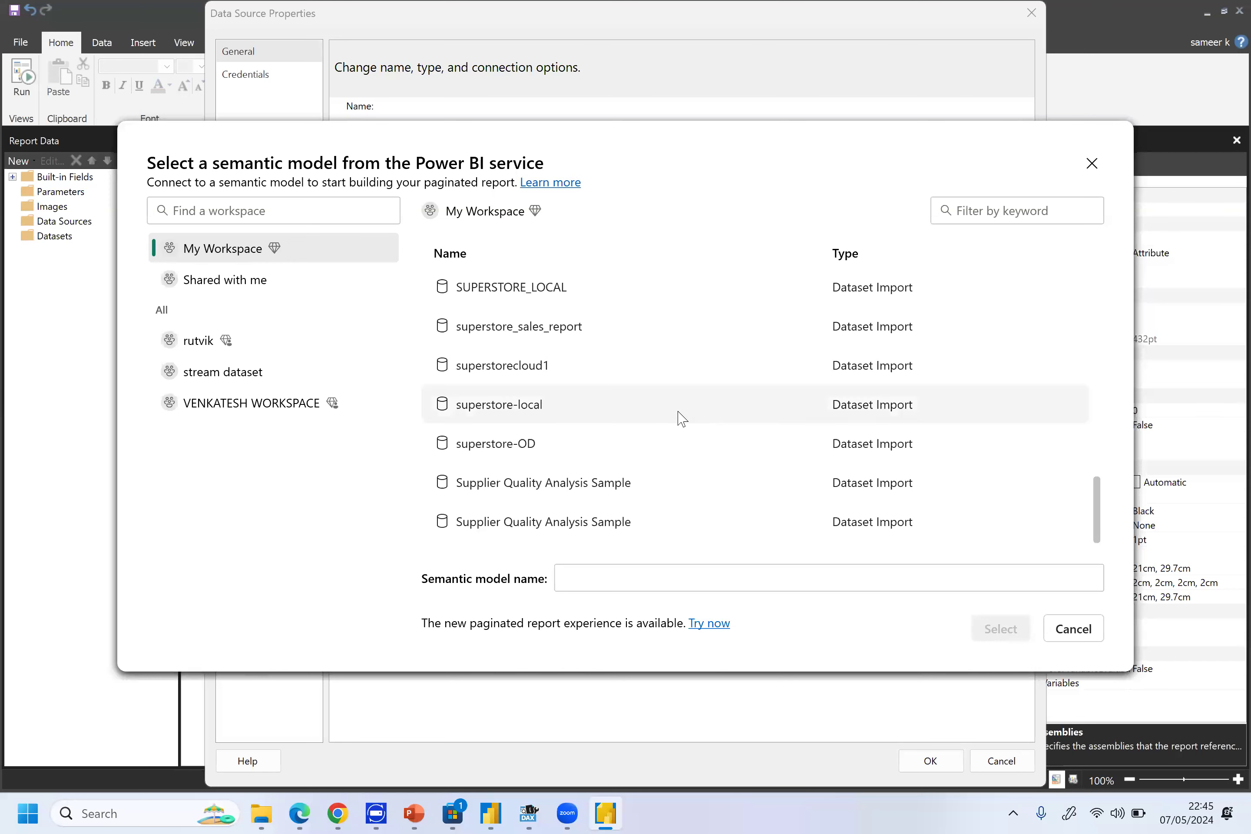
left_click(552, 494)
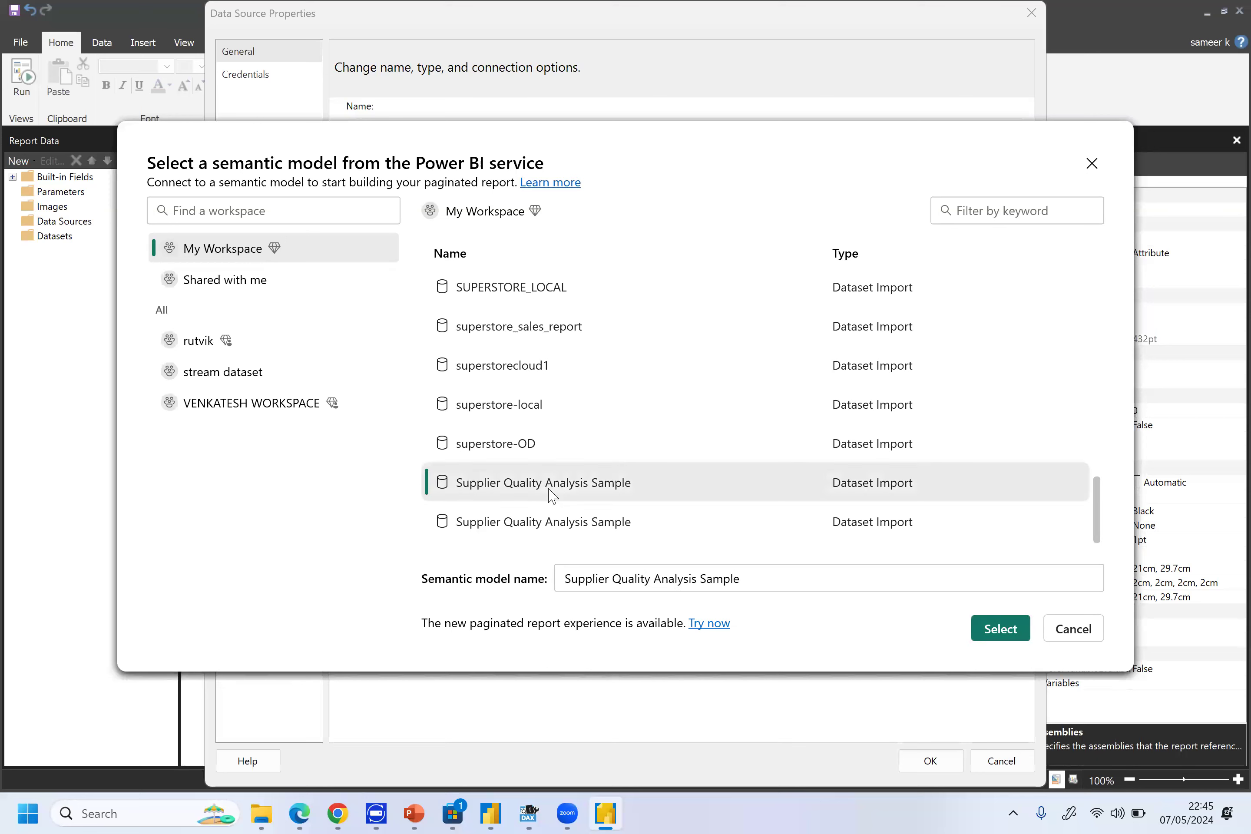
left_click(1010, 633)
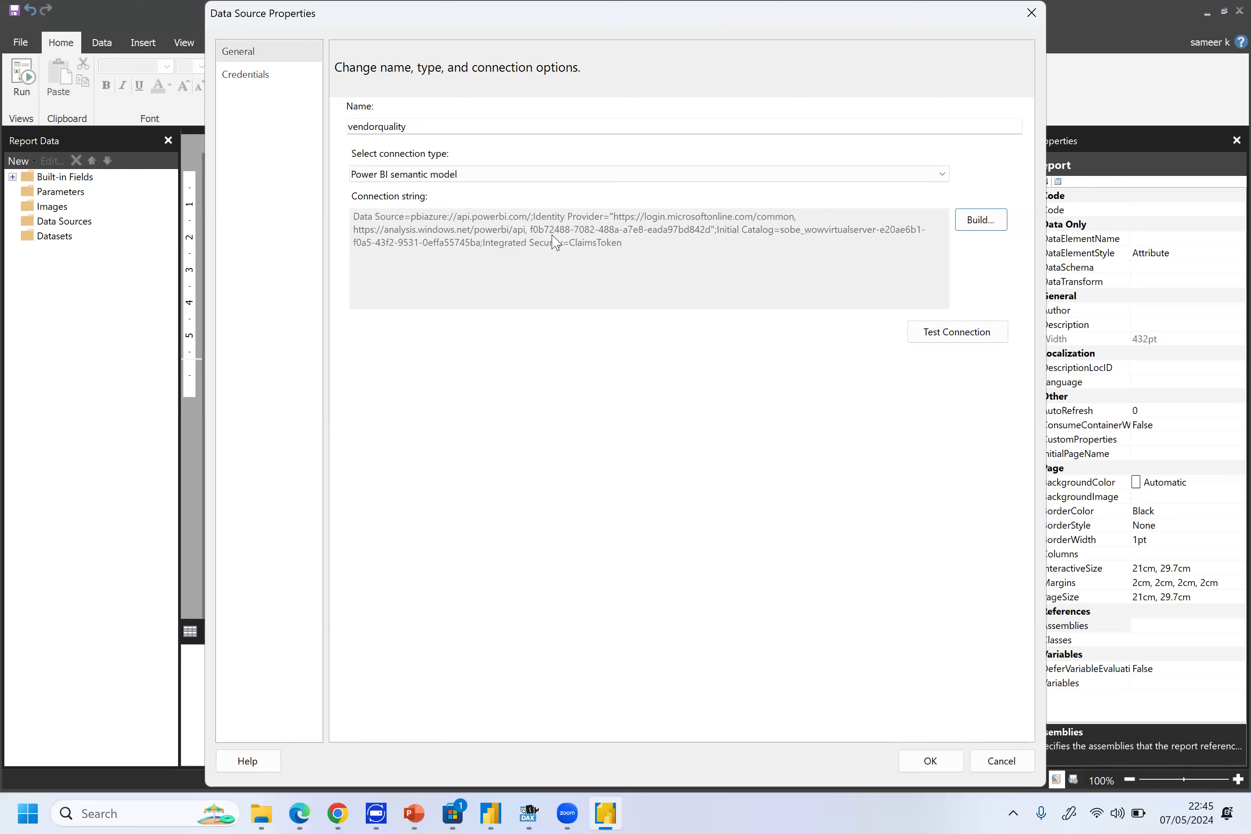
Test the vendorquality connection, save the data source, test it again in the wizard and continue to the query design
left_click(950, 333)
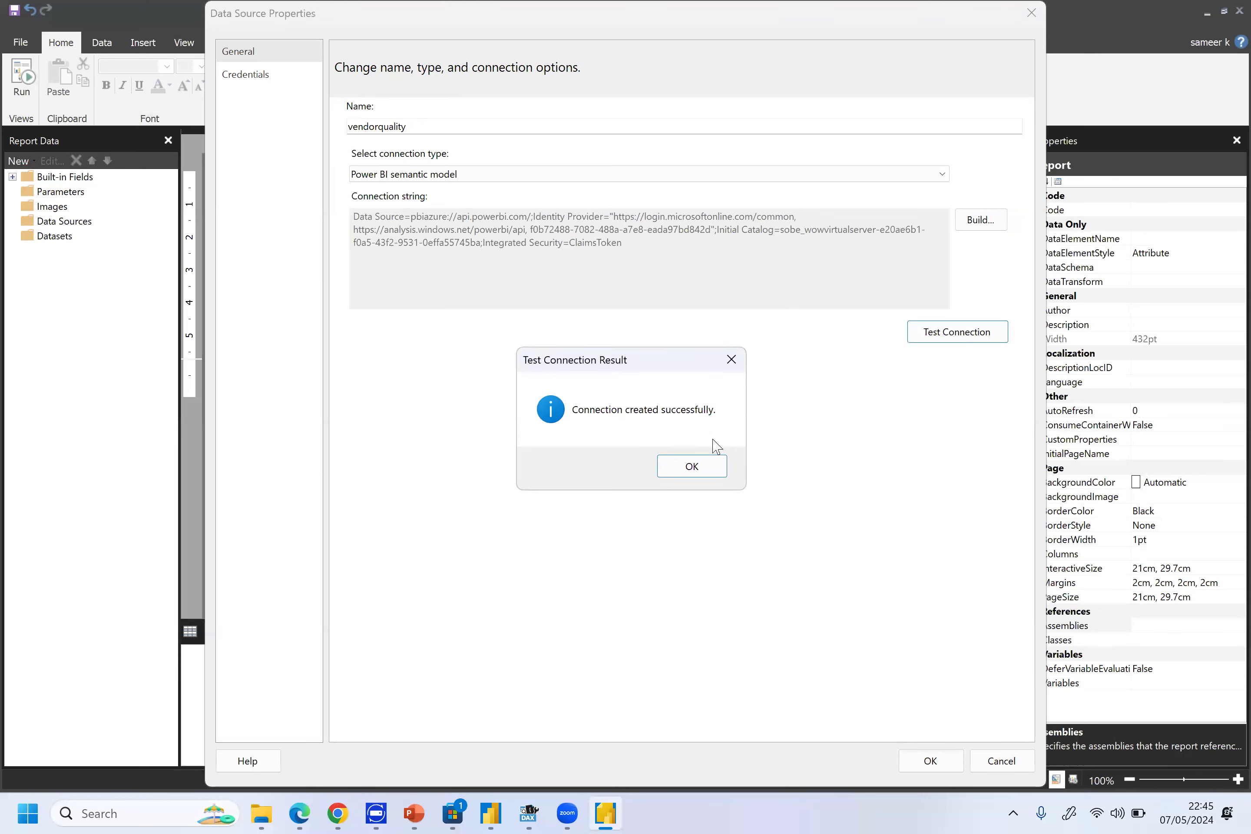
left_click(710, 471)
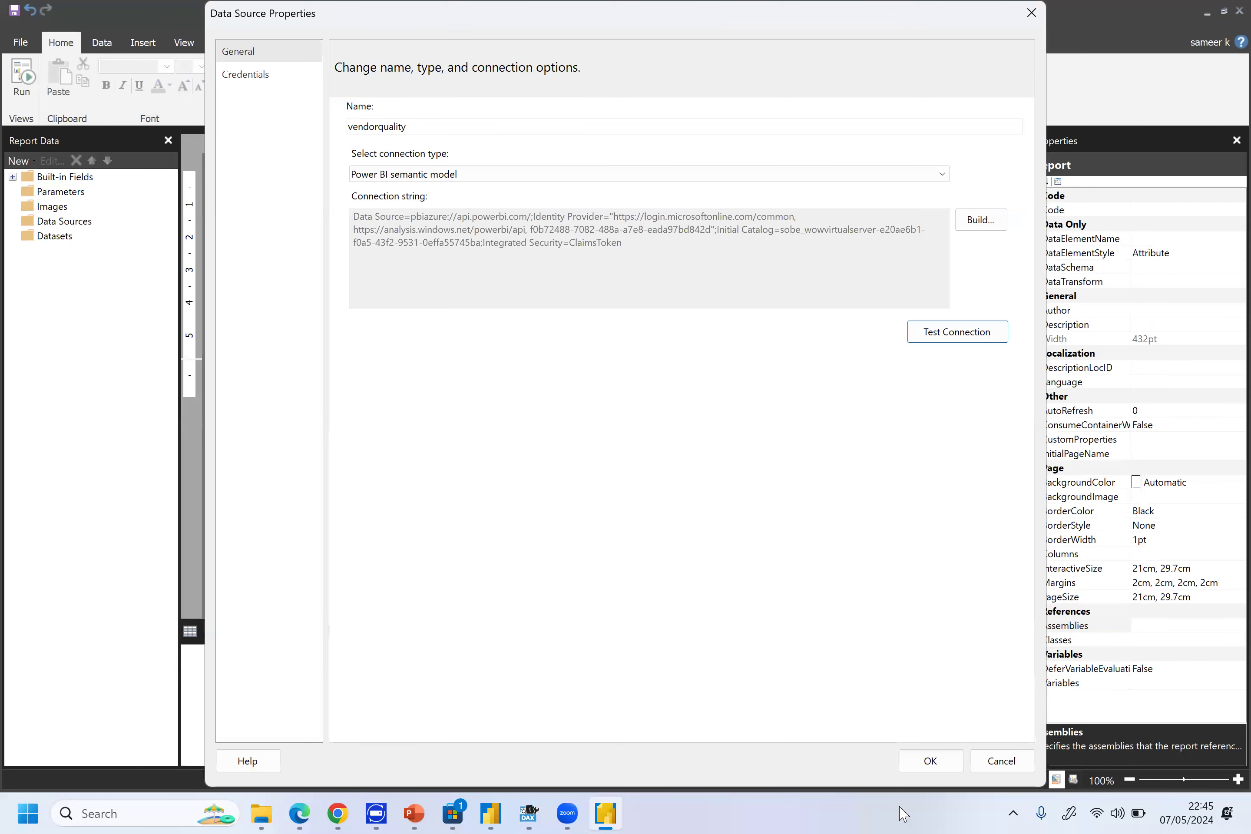
left_click(943, 761)
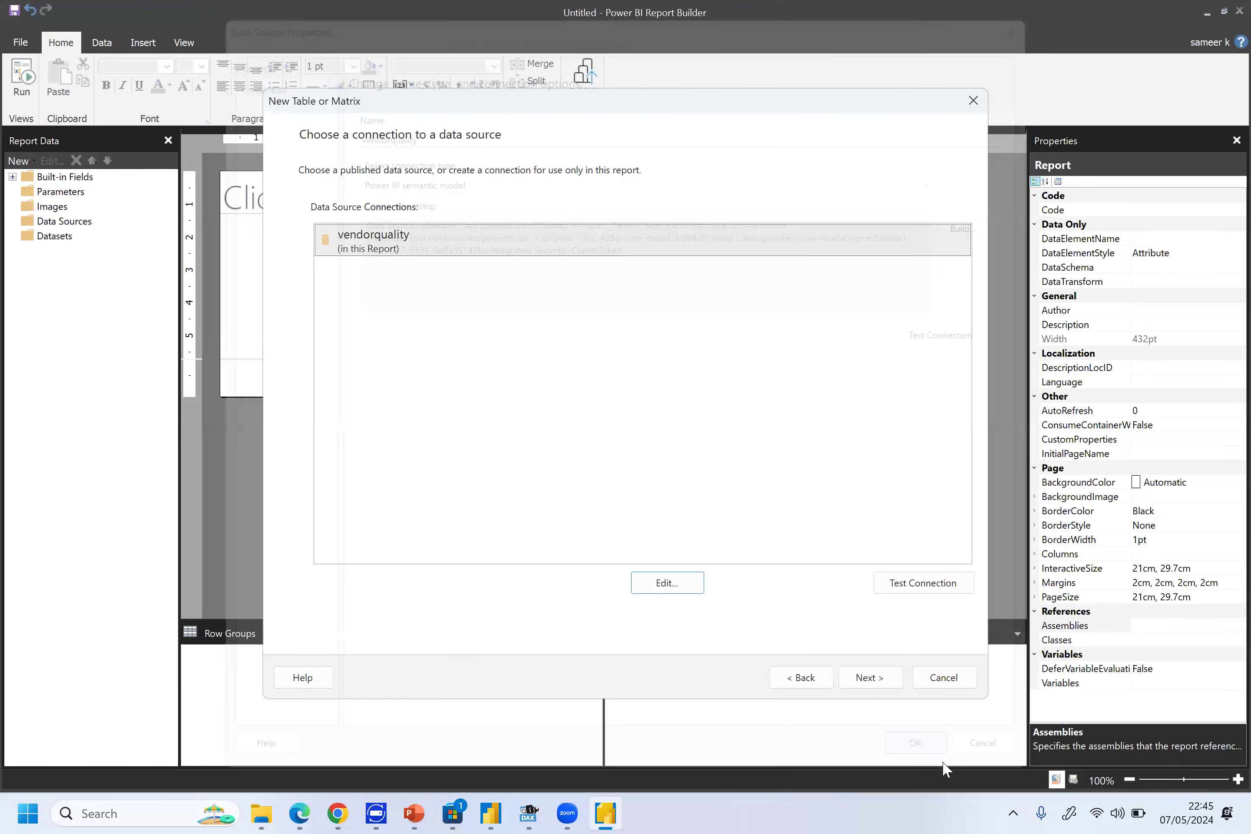
left_click(952, 582)
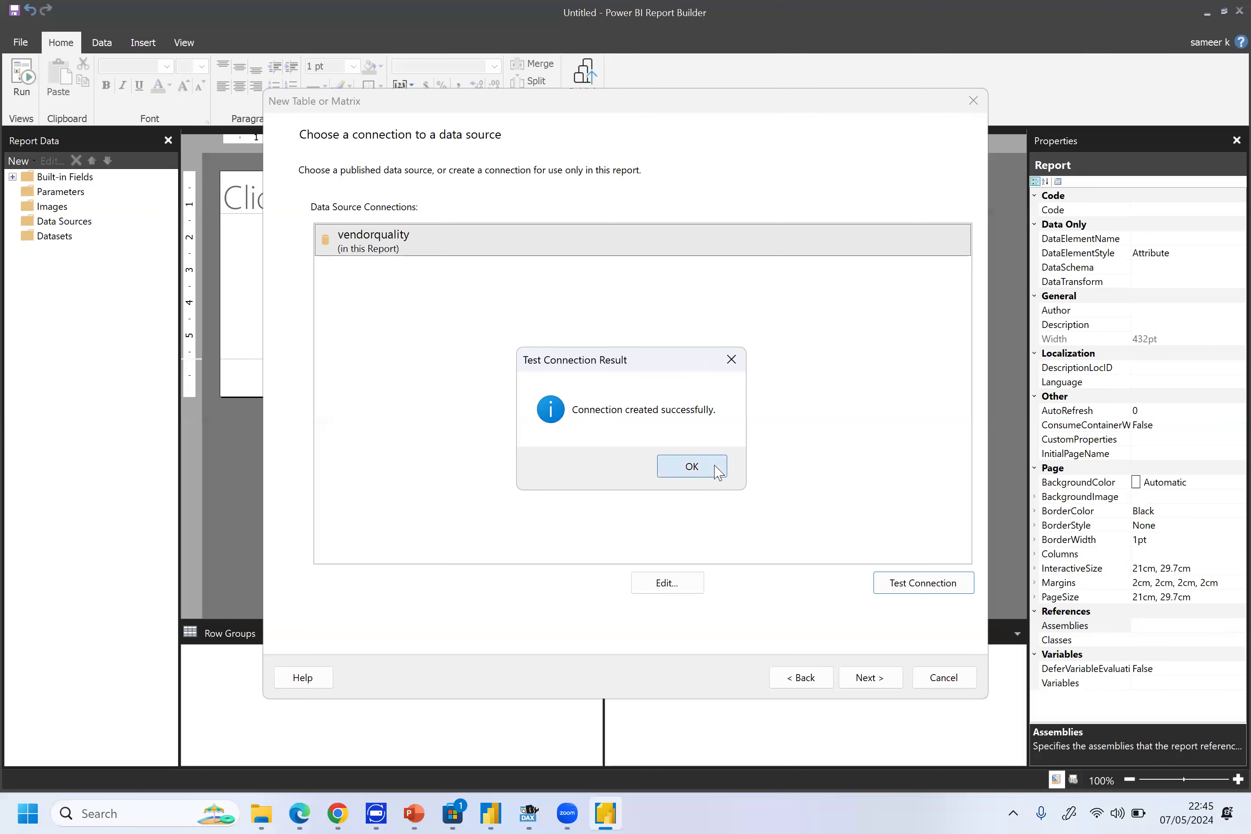
left_click(716, 469)
left_click(872, 676)
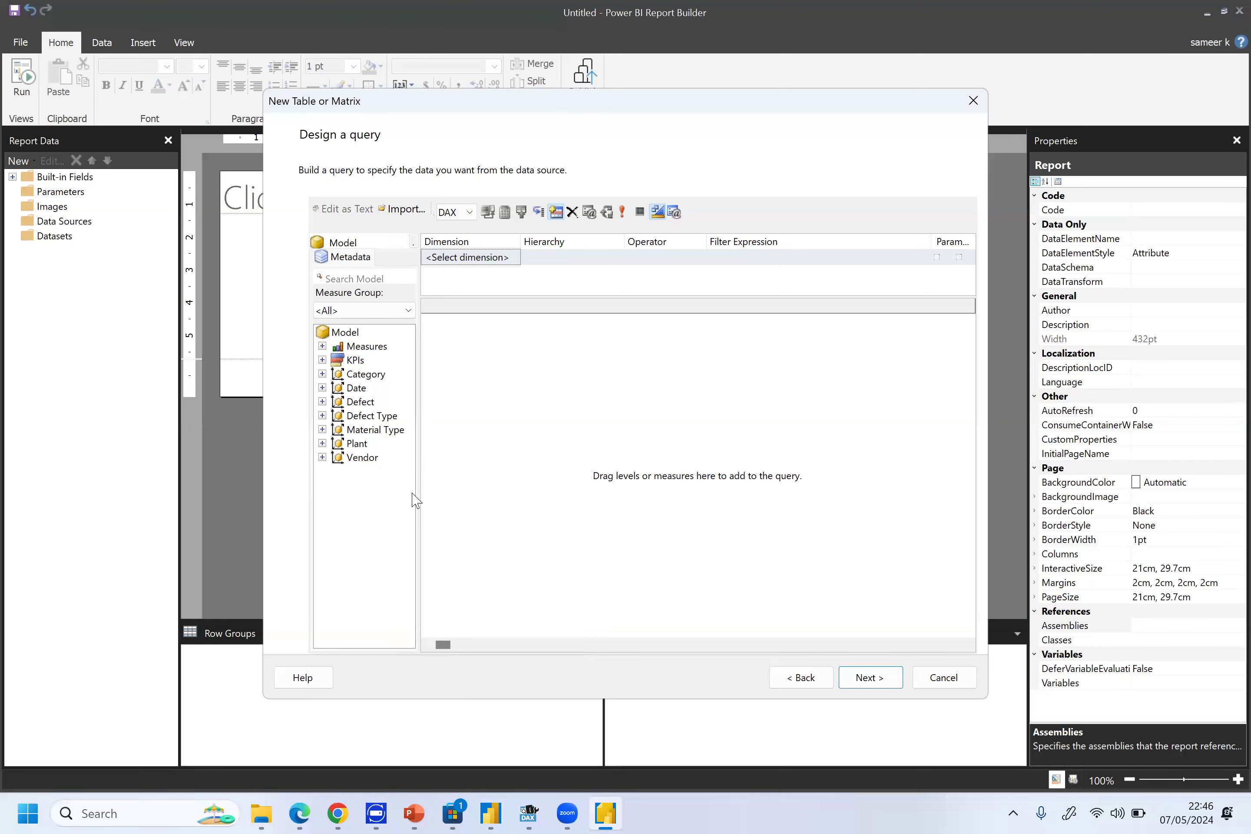
Add the Vendor field from the Vendor table to the query
left_click(322, 457)
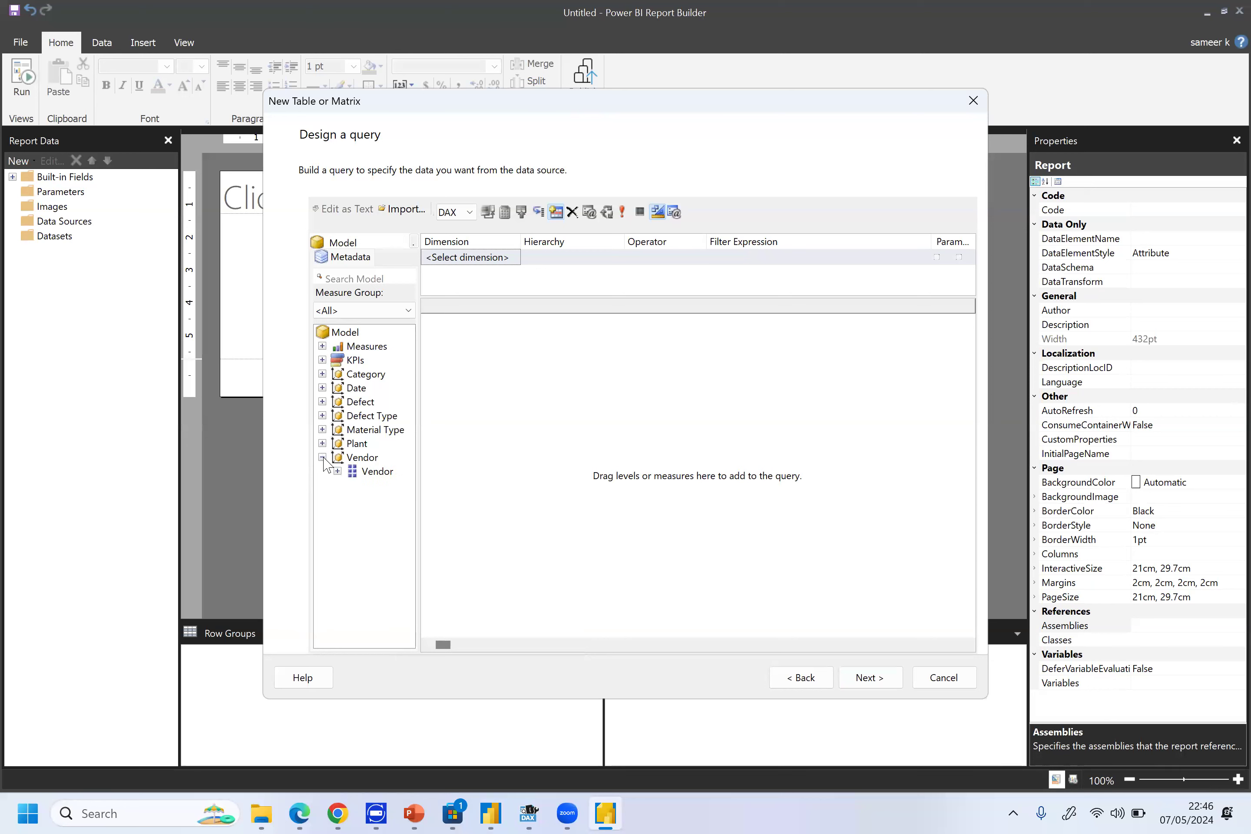
left_click(337, 471)
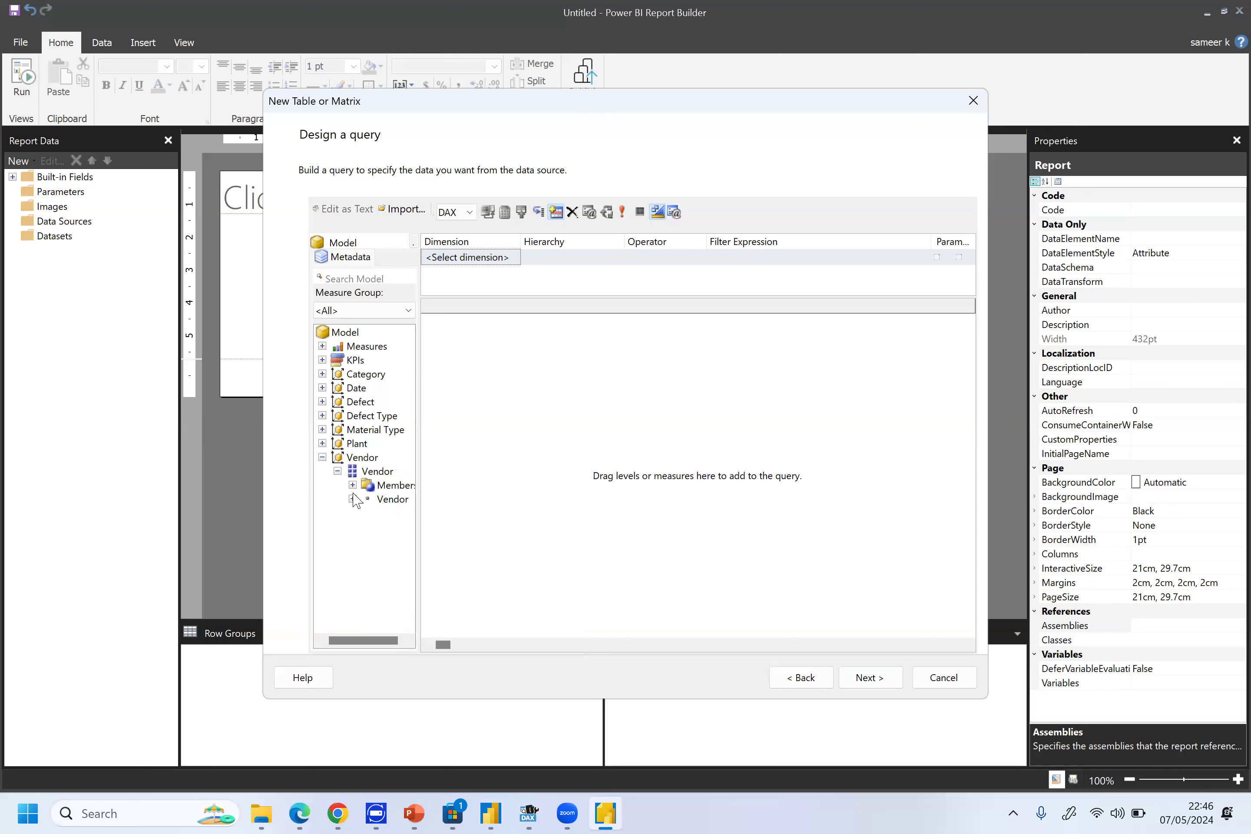
left_click_drag(383, 501, 513, 477)
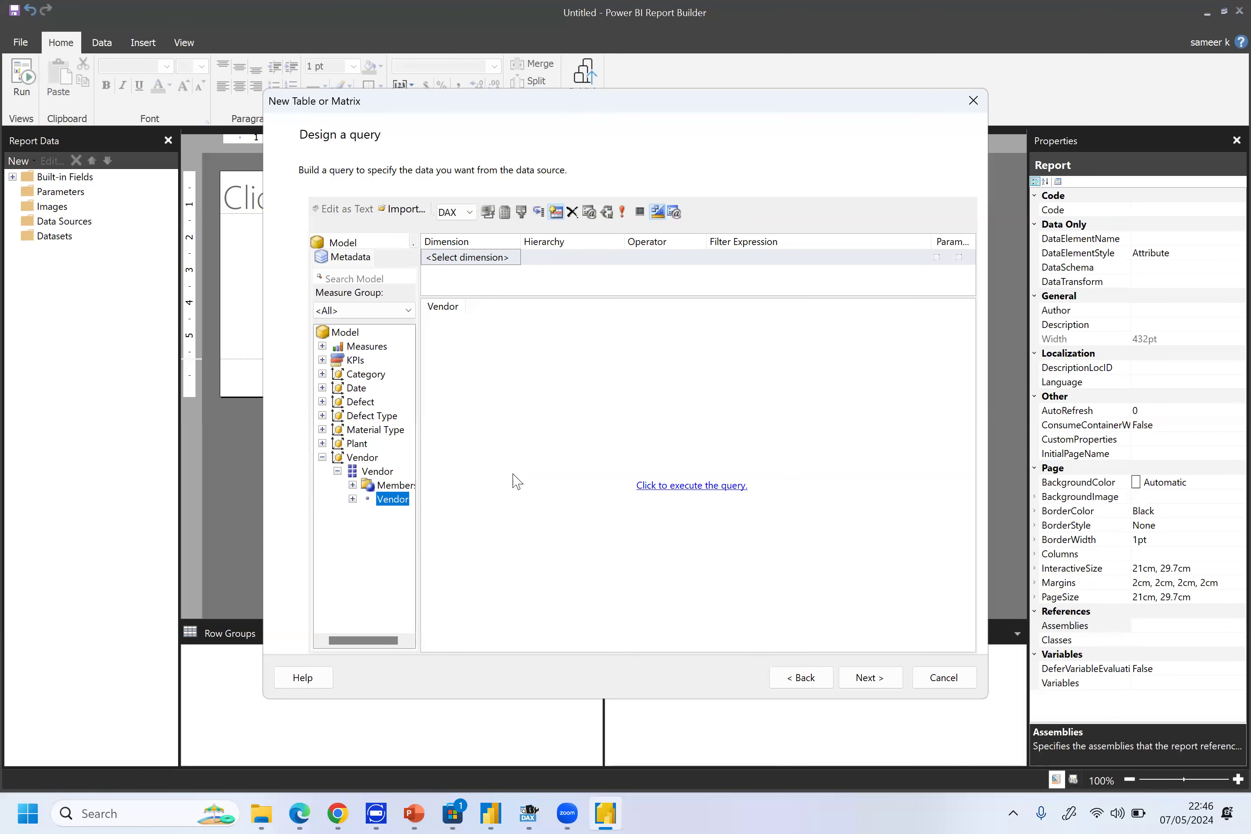
Add the Total Defect Qty and Total Downtime Minutes measures to the query, execute it and continue to arranging fields
left_click(322, 346)
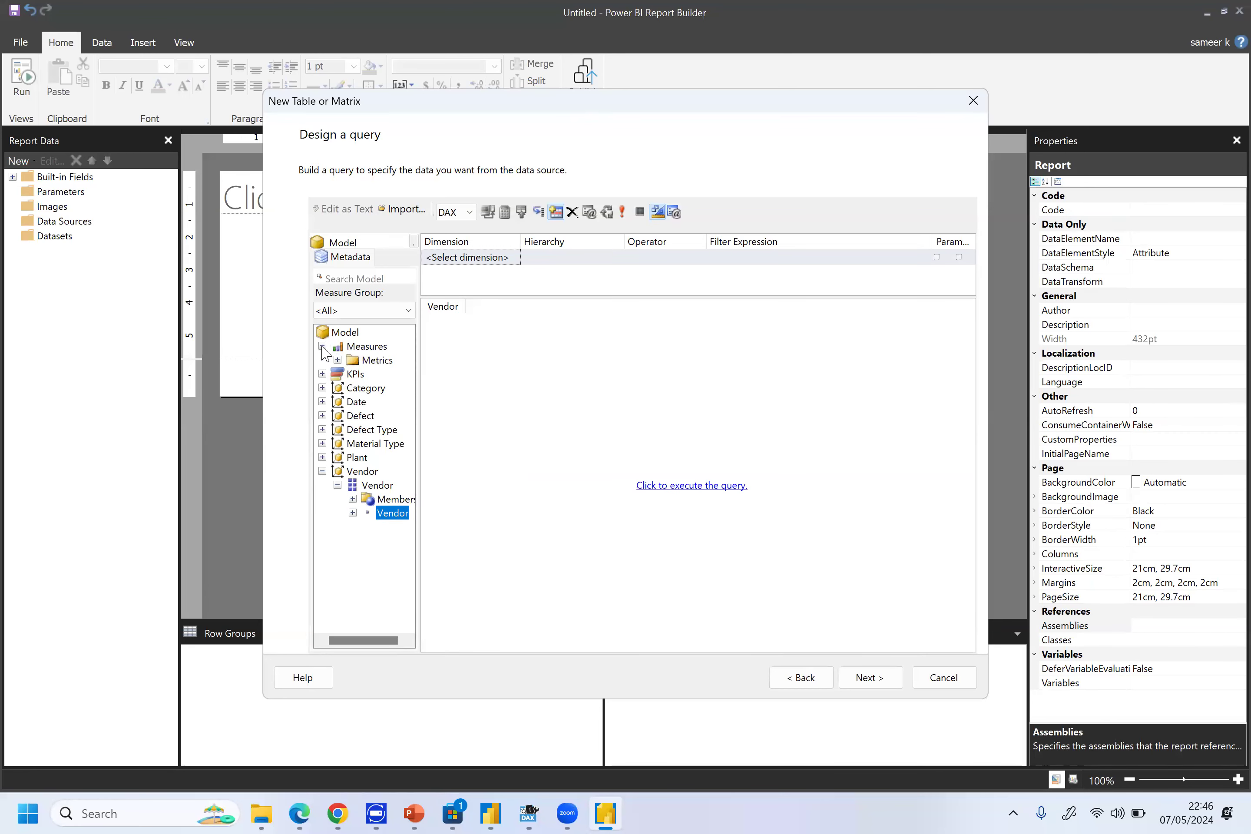
left_click(338, 361)
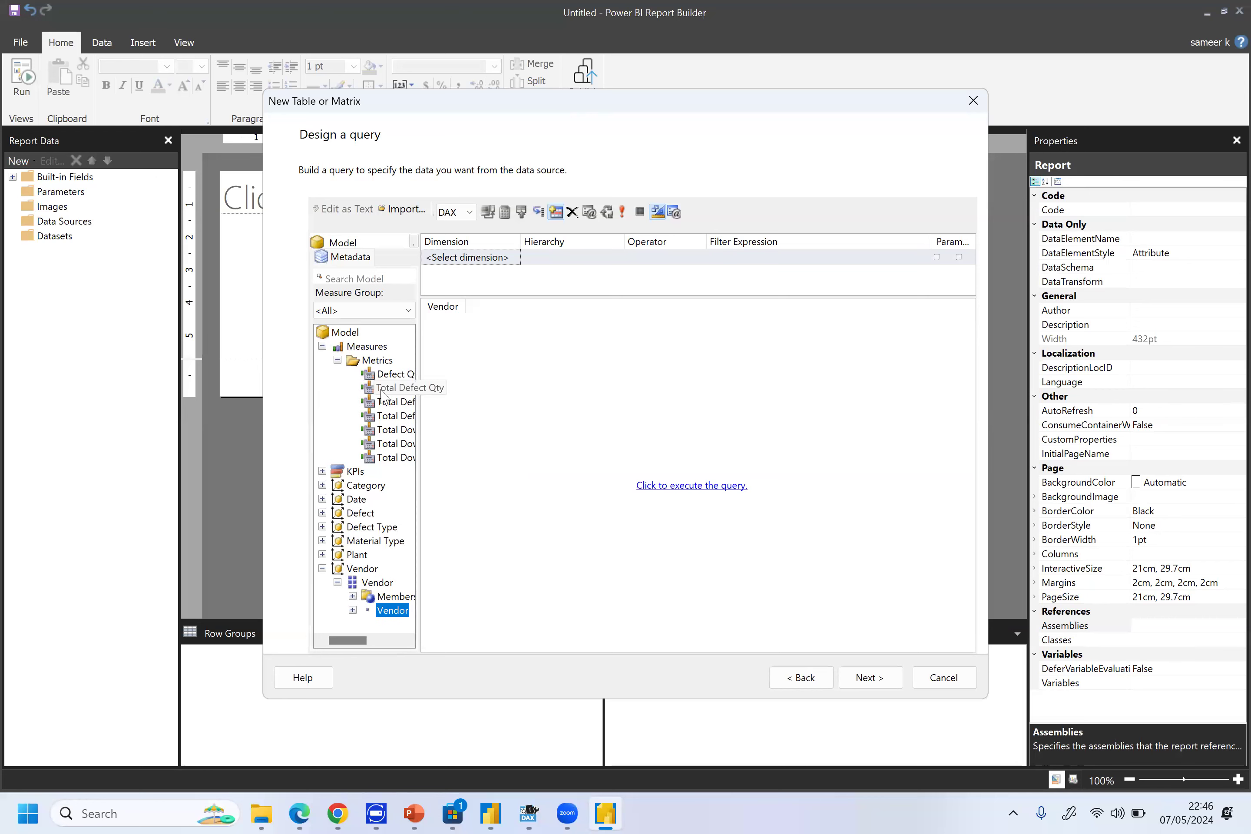
left_click_drag(383, 395, 504, 353)
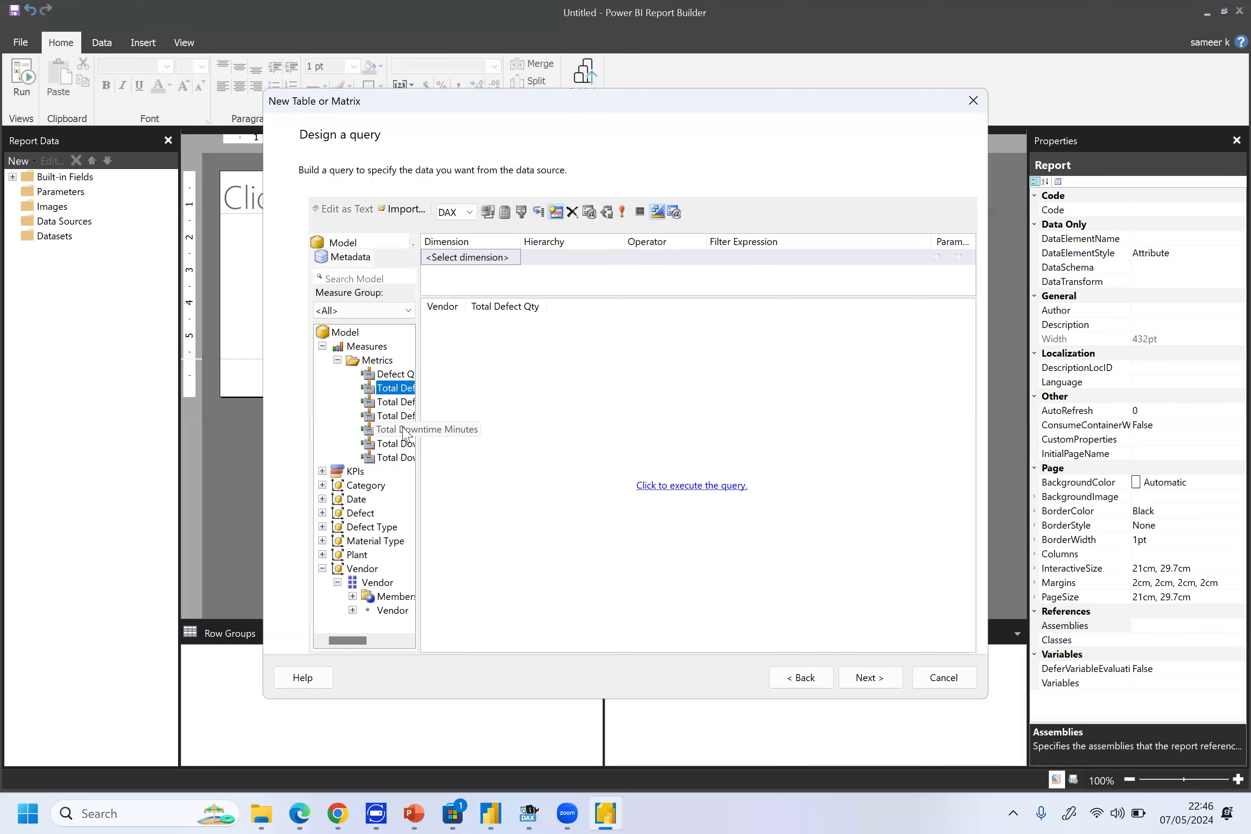
left_click_drag(403, 432, 601, 368)
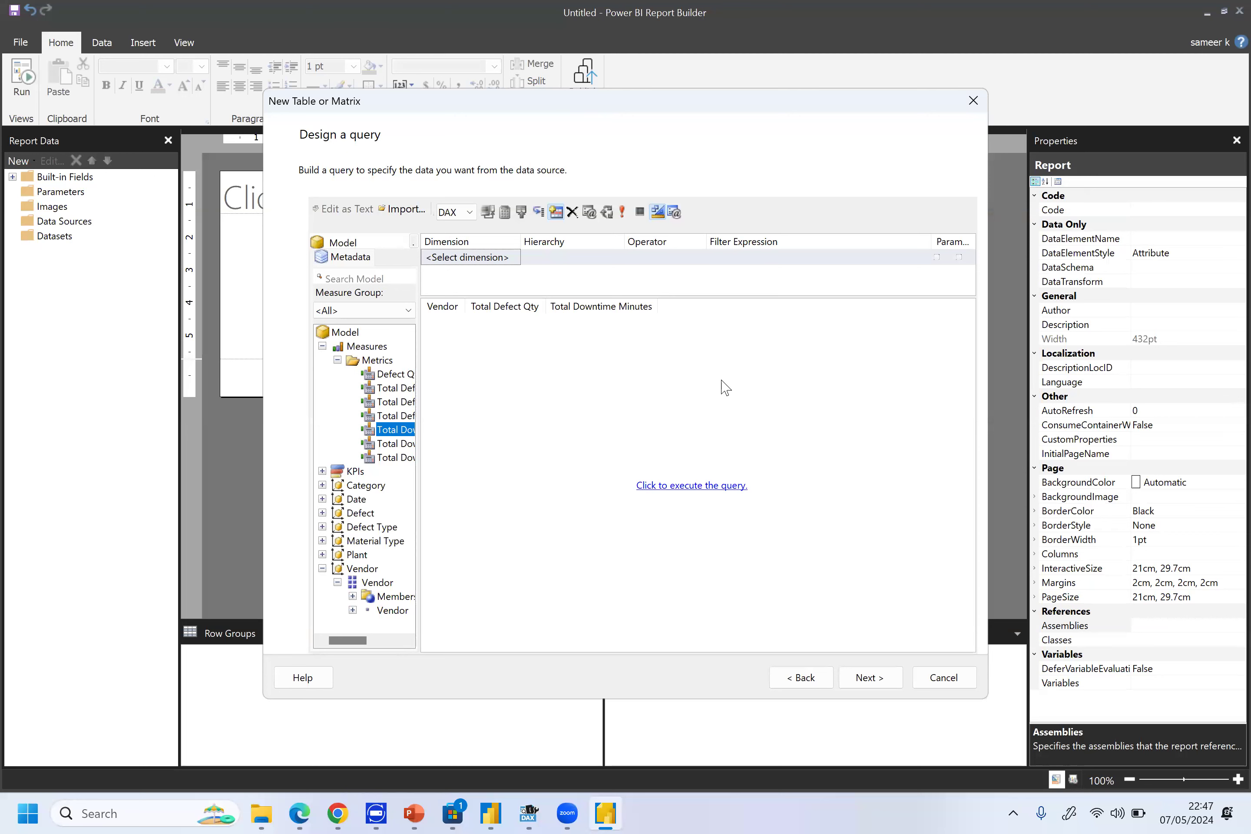
left_click(696, 491)
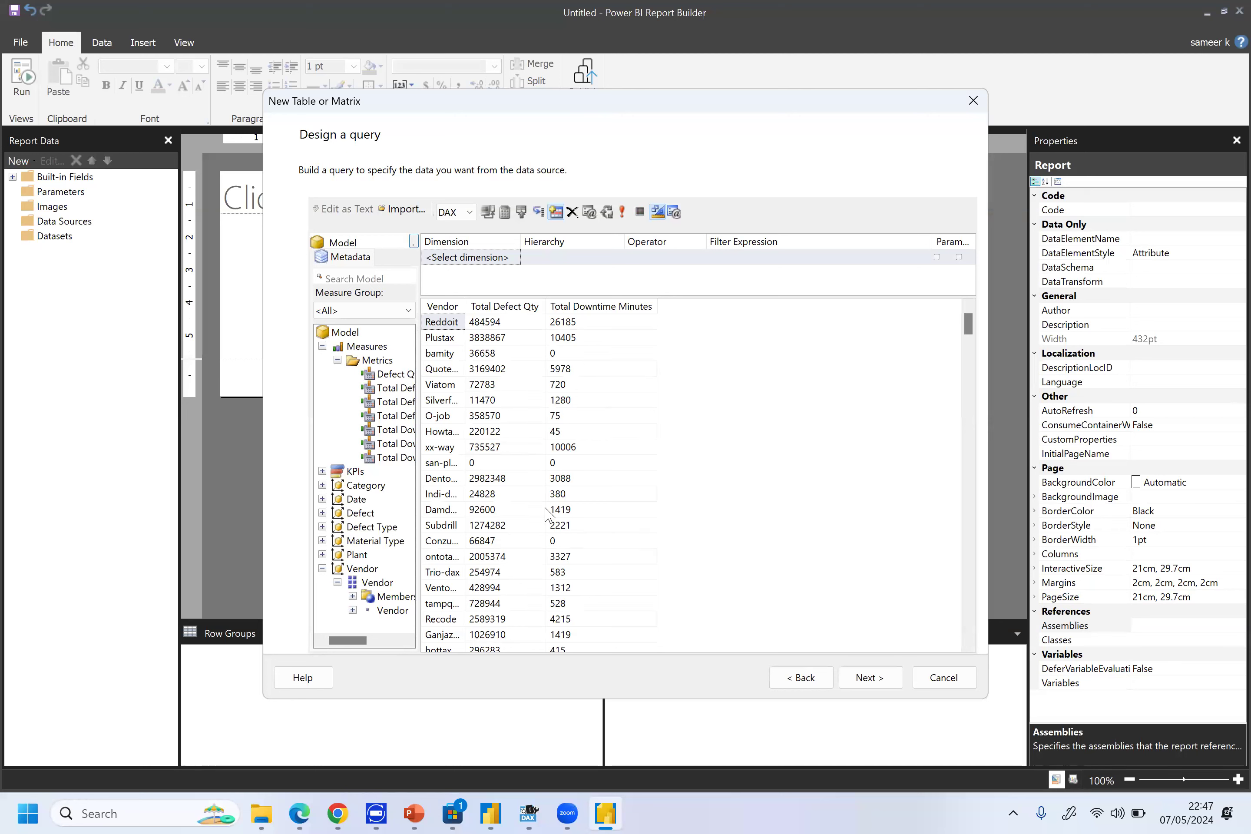
left_click(883, 681)
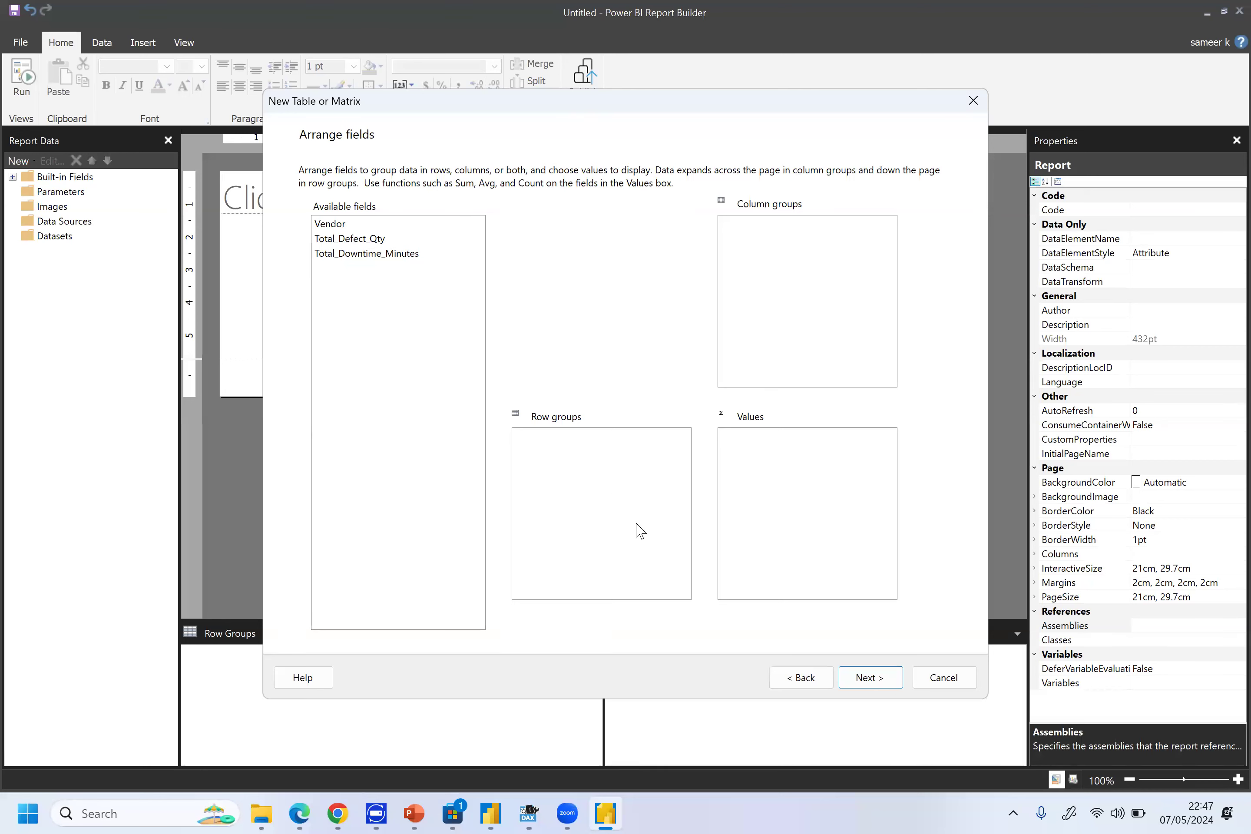
Group the rows by Vendor and add Total_Defect_Qty and Total_Downtime_Minutes as summed values
left_click_drag(340, 226, 592, 460)
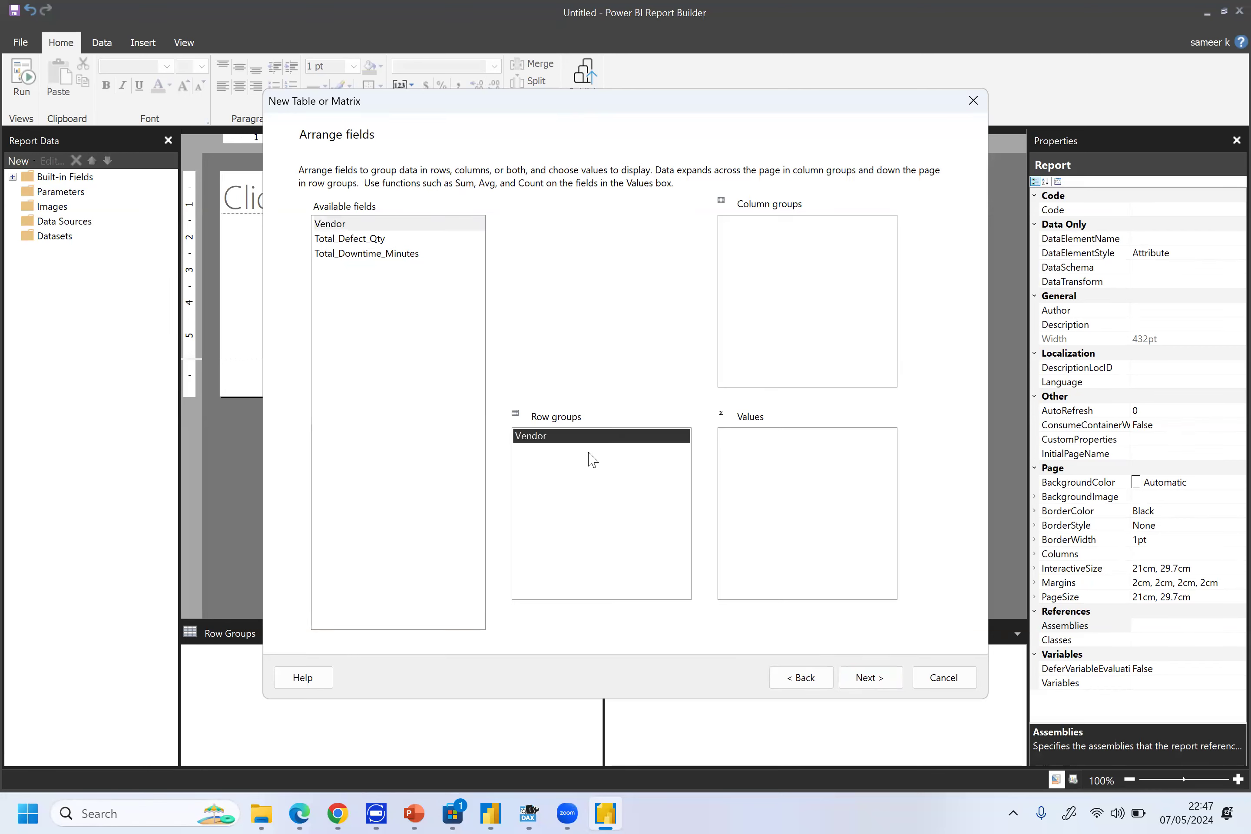
left_click_drag(376, 242, 818, 449)
left_click_drag(405, 254, 836, 498)
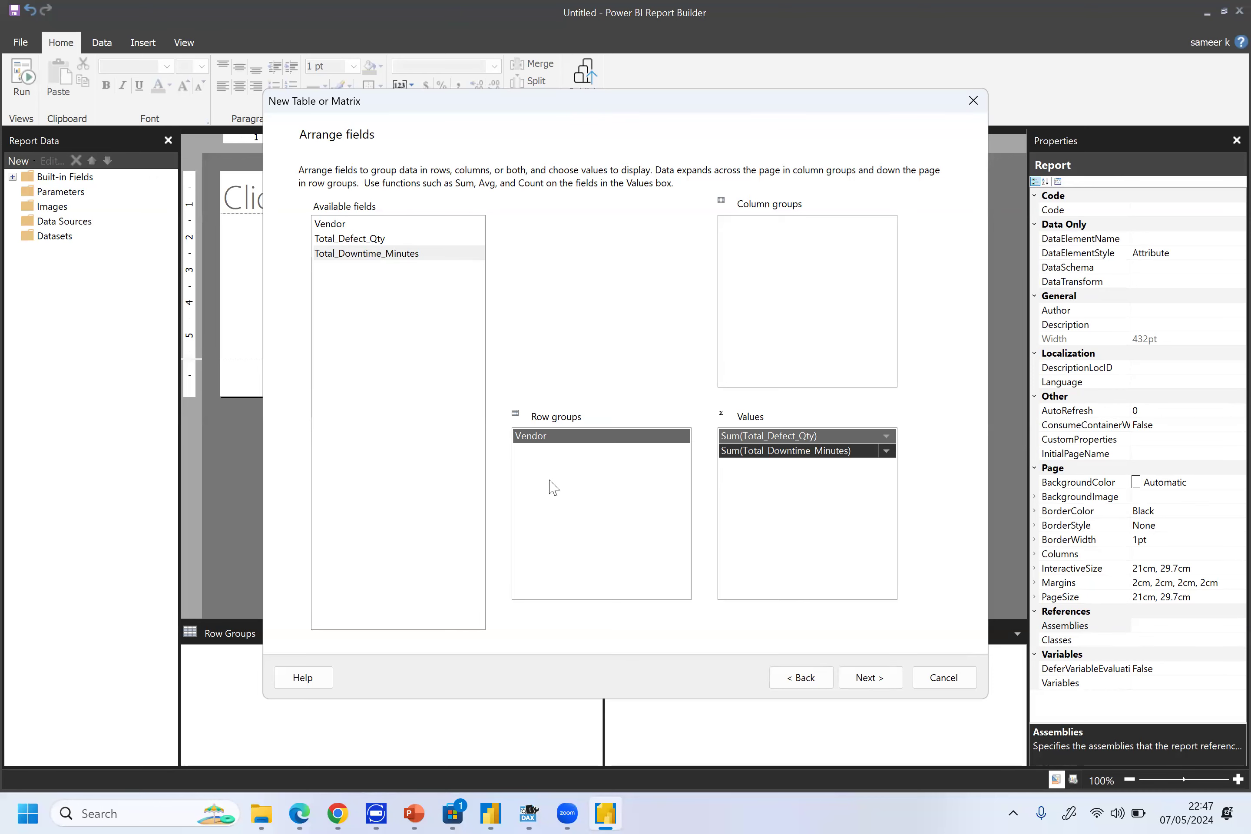
Keep the layout with subtotals and grand totals, finish the wizard and return to the untitled report in Power BI Report Builder
left_click(873, 677)
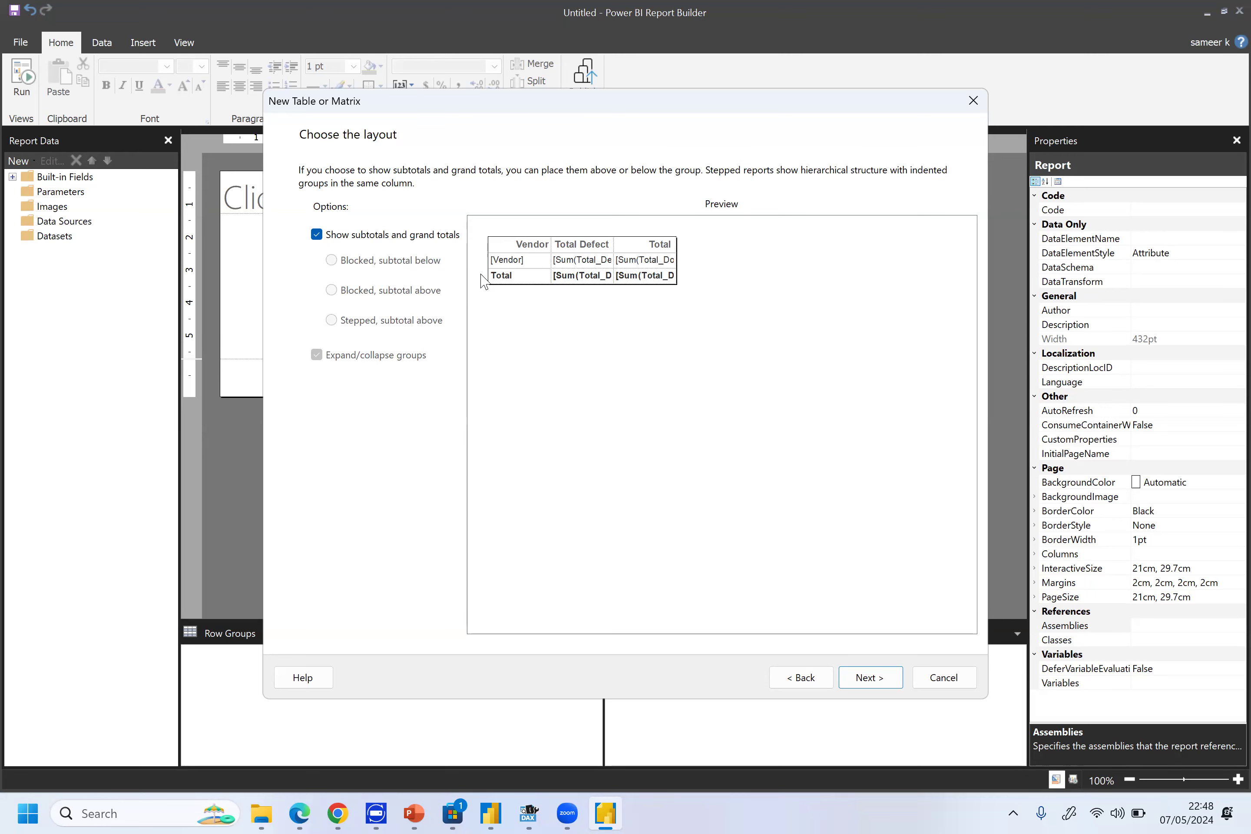
left_click(856, 676)
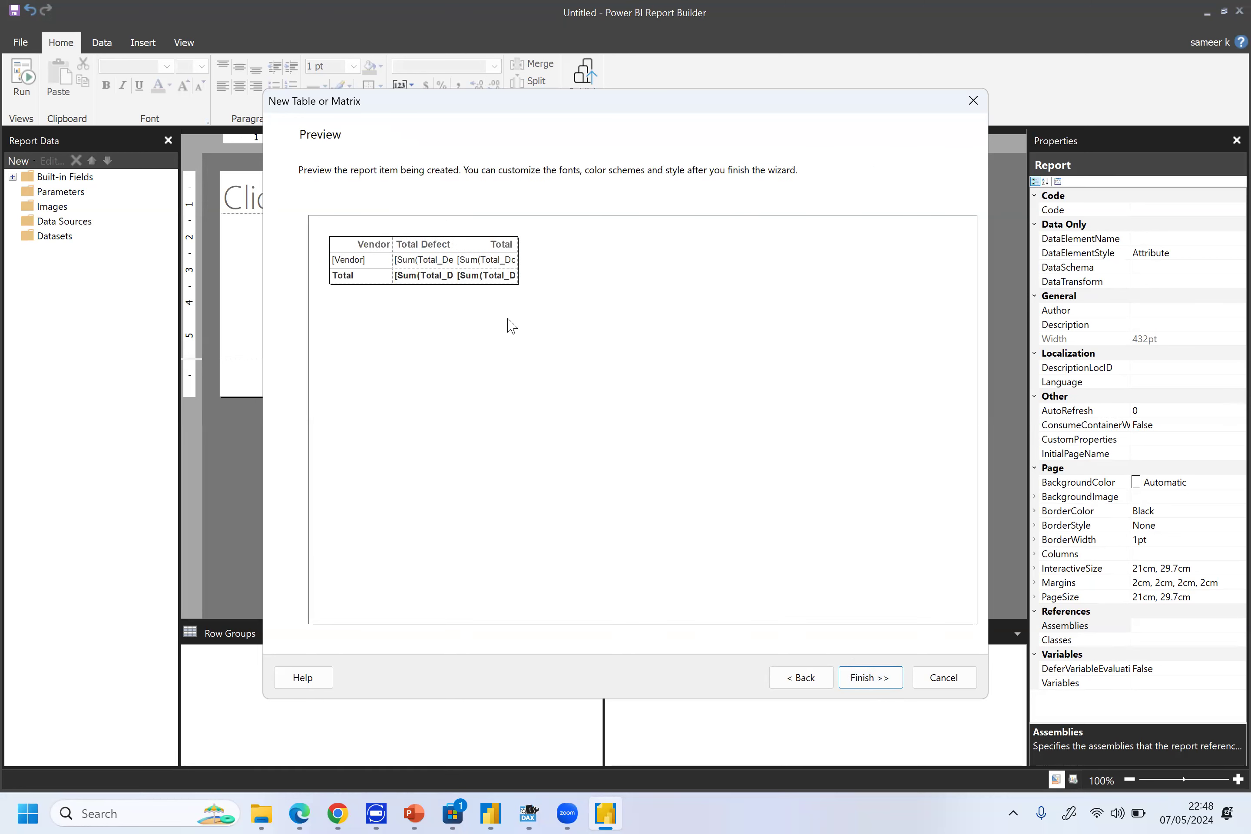
left_click(870, 677)
key("alt+Tab")
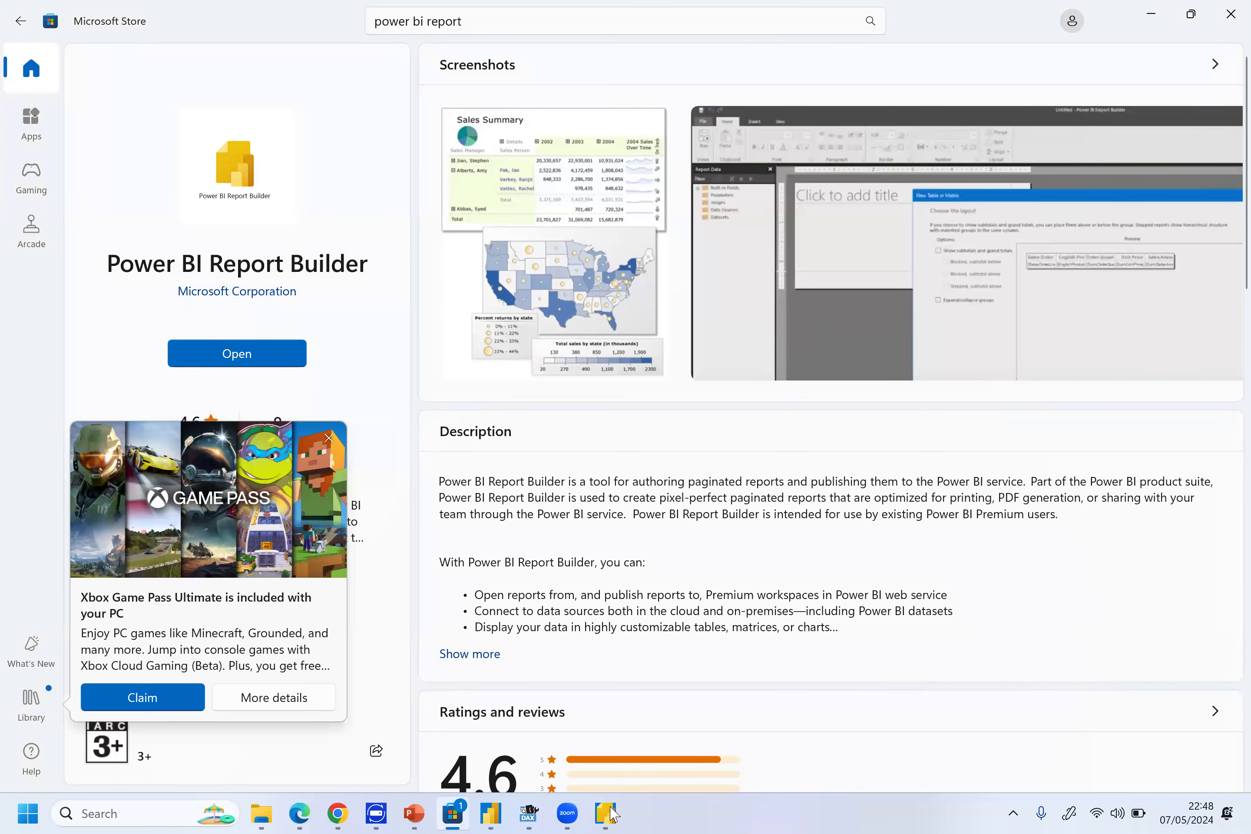
mouse_move(605, 813)
left_click(641, 746)
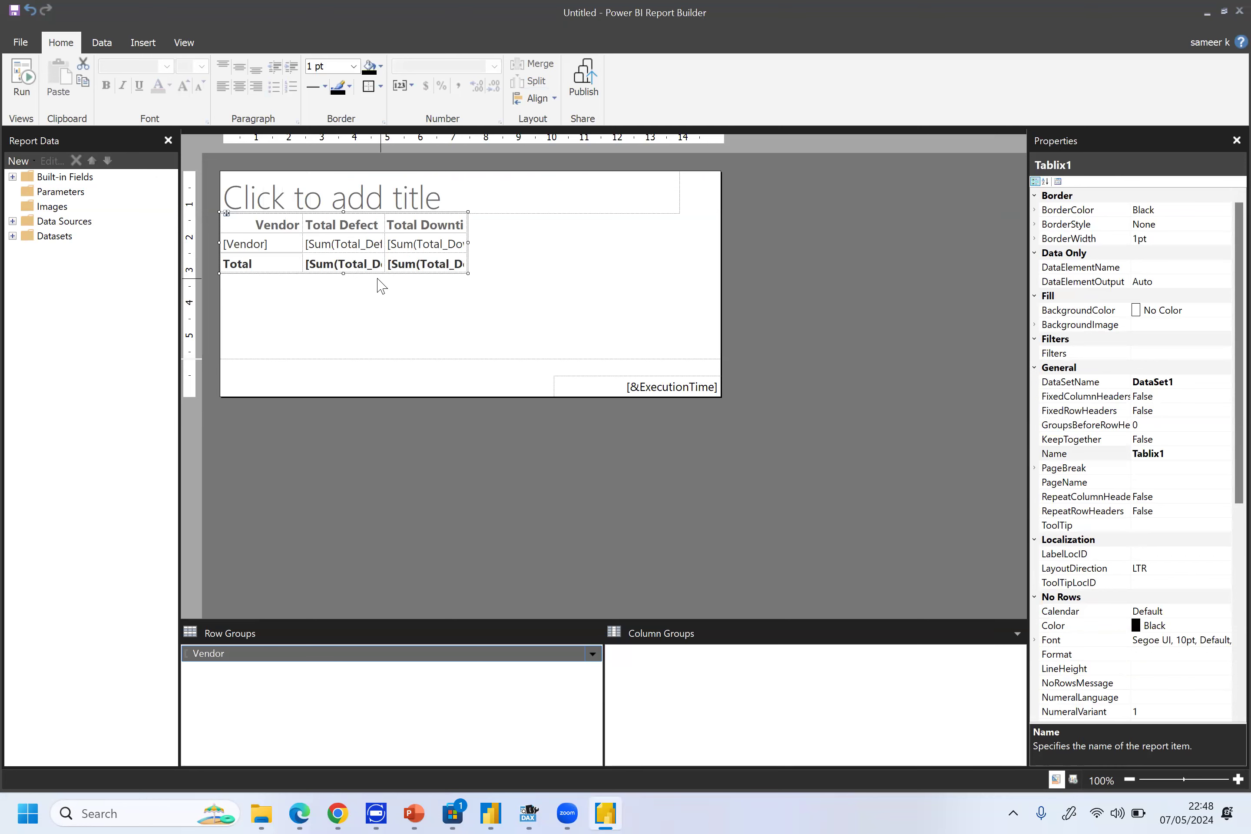
Enter "Vendor Quality Analysis" as the report title
left_click(440, 198)
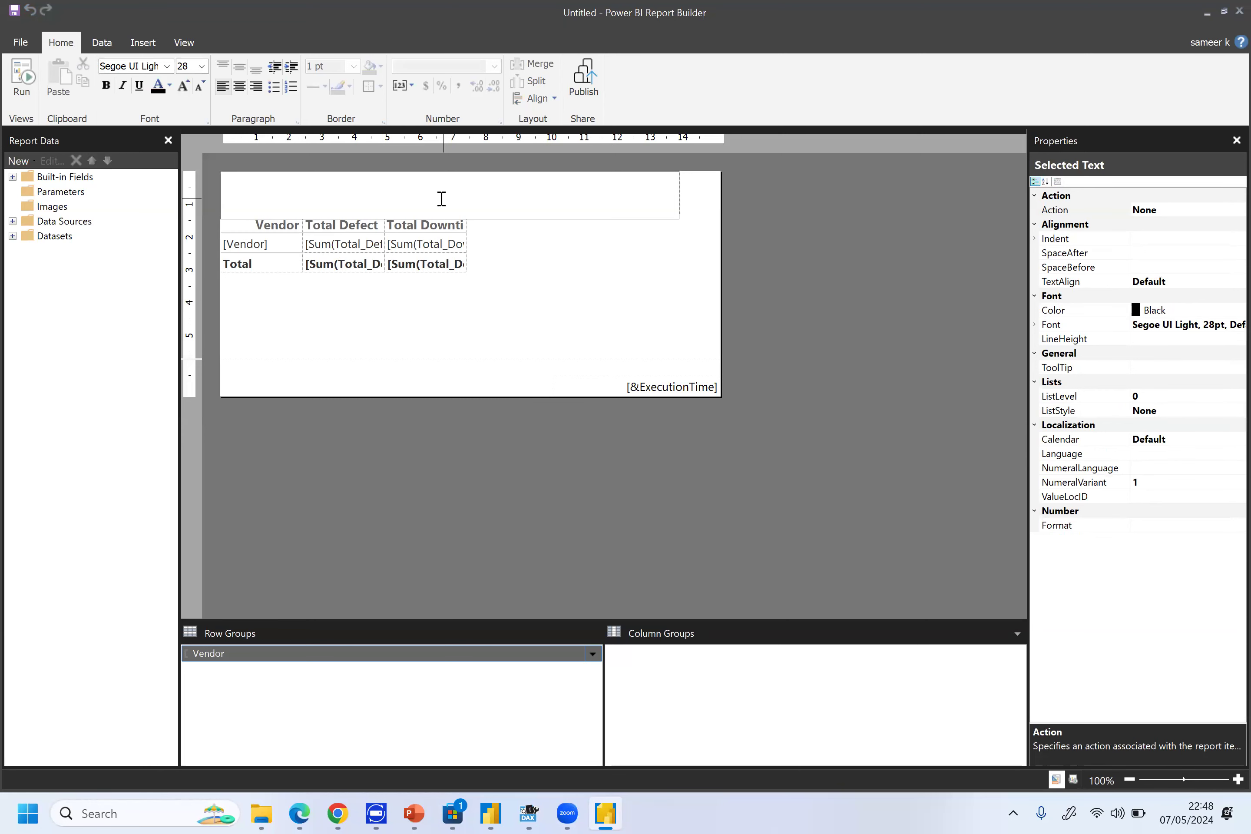
type("Vendor ")
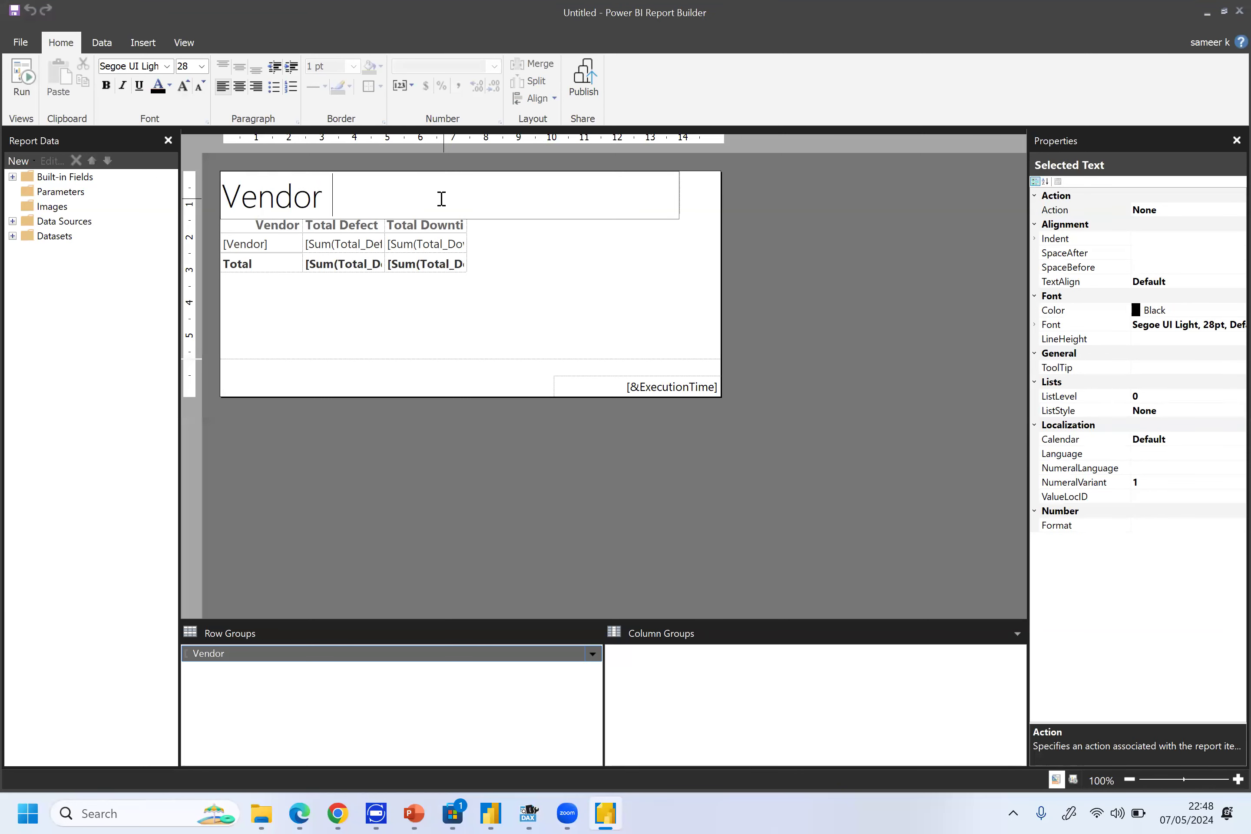
type("q")
key("BackSpace")
type("Quality Ana")
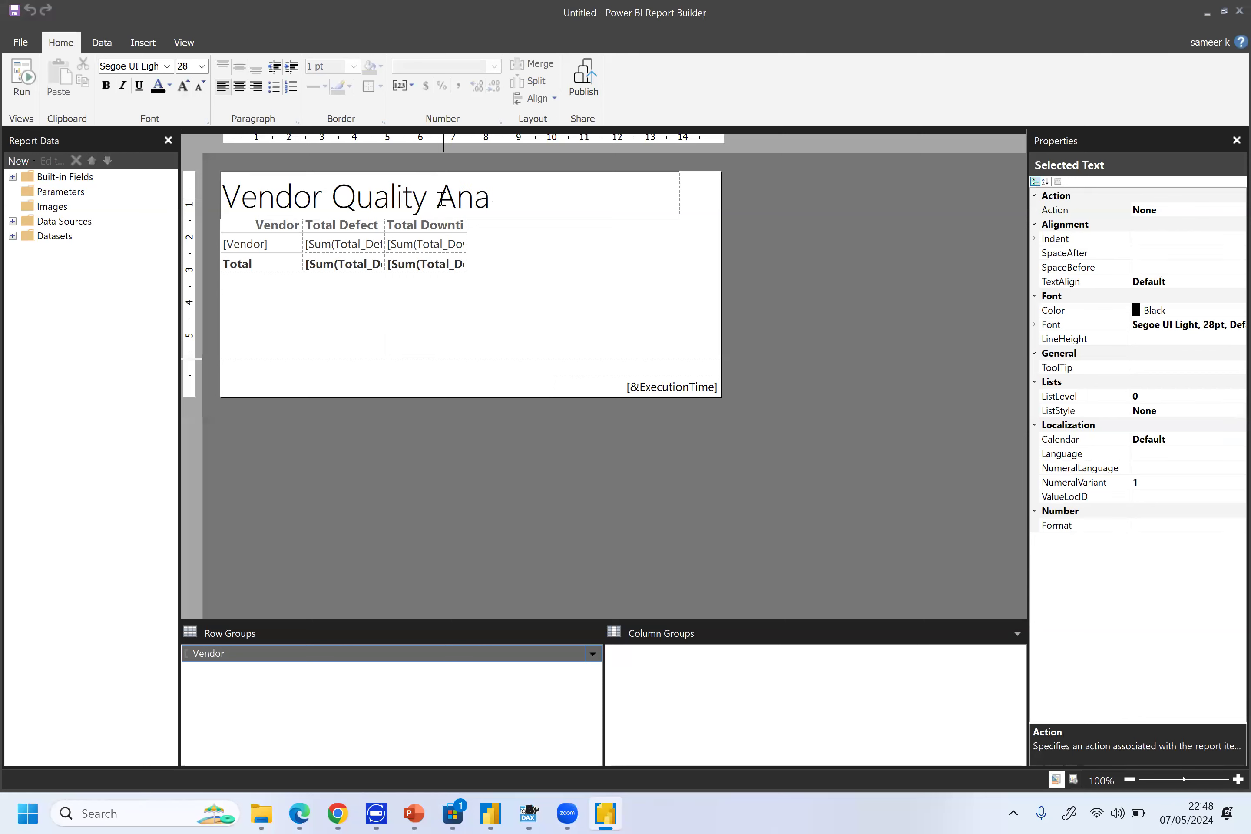
type("lysis")
left_click(378, 222)
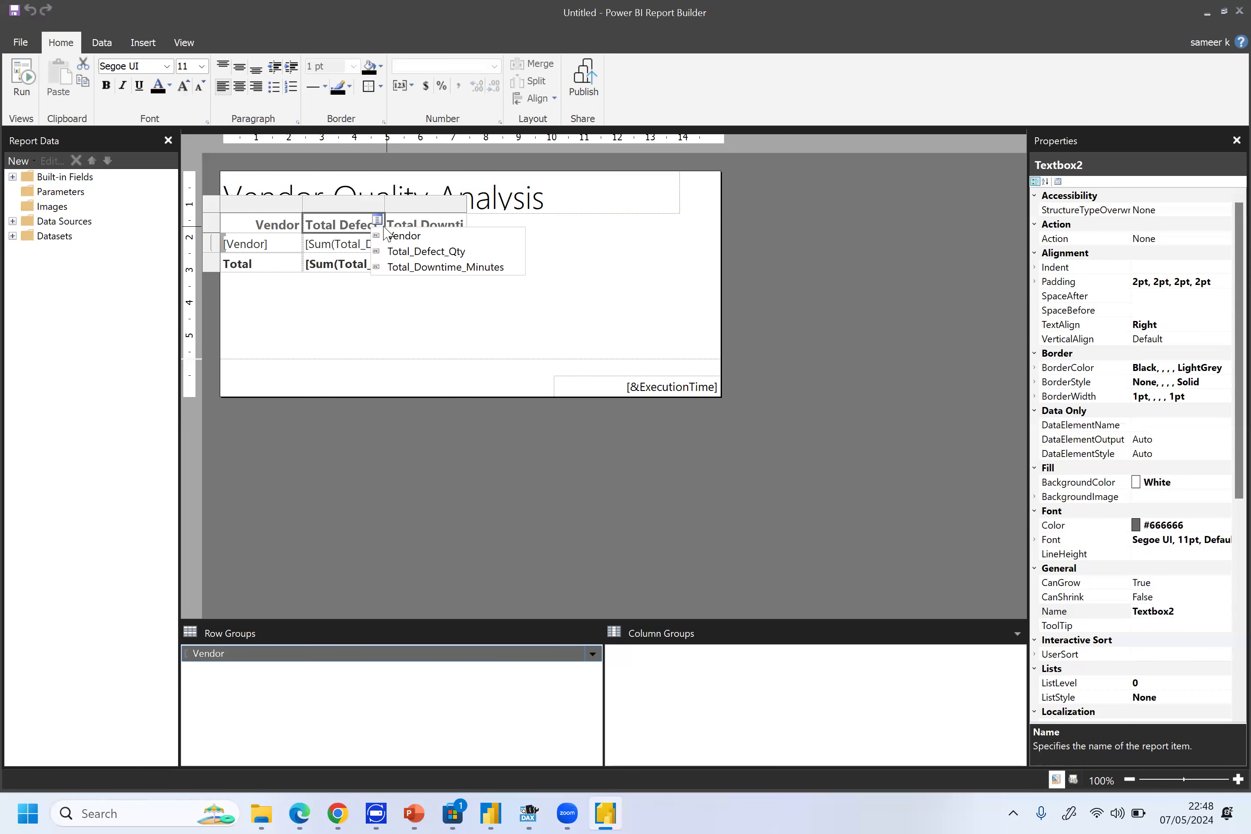
left_click(636, 334)
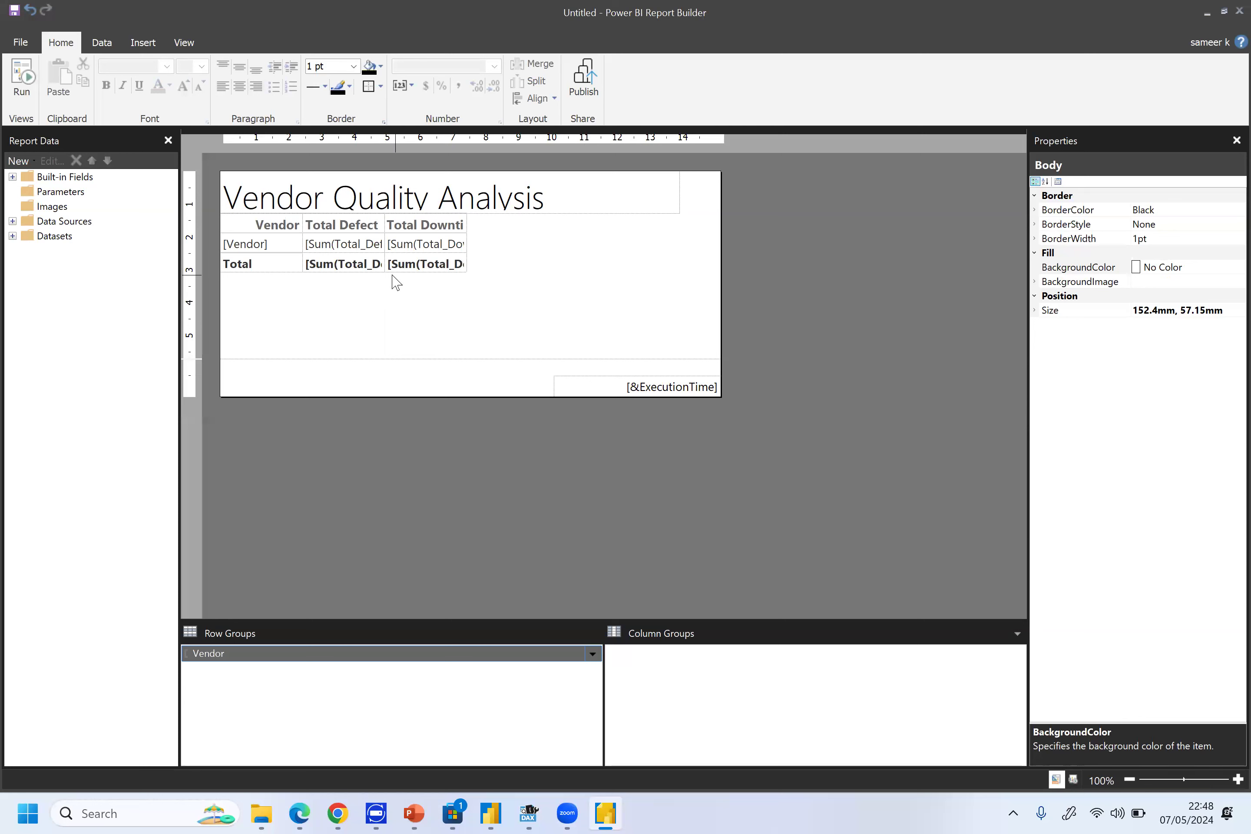
Add the built-in Language and Page Name fields to the page footer, beside the execution time
left_click(13, 178)
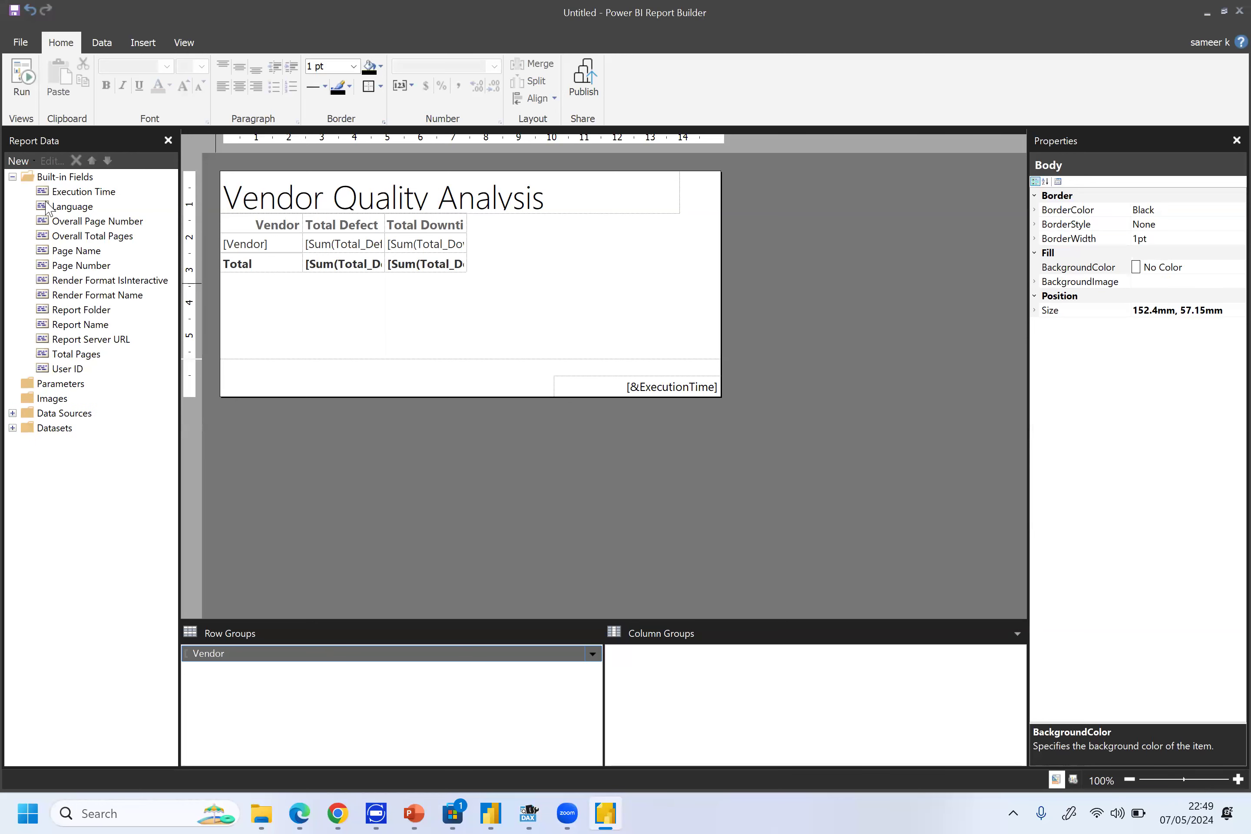
left_click_drag(49, 207, 484, 370)
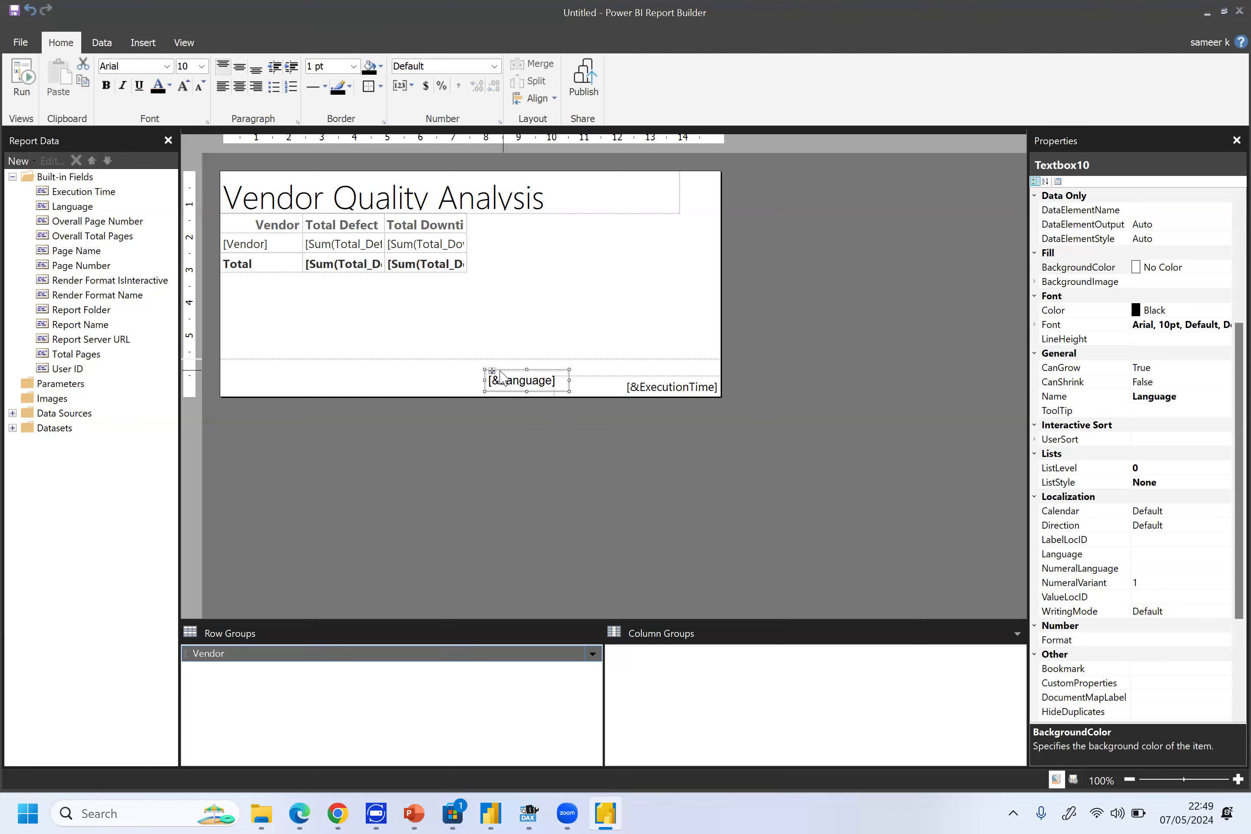
left_click_drag(507, 376, 481, 380)
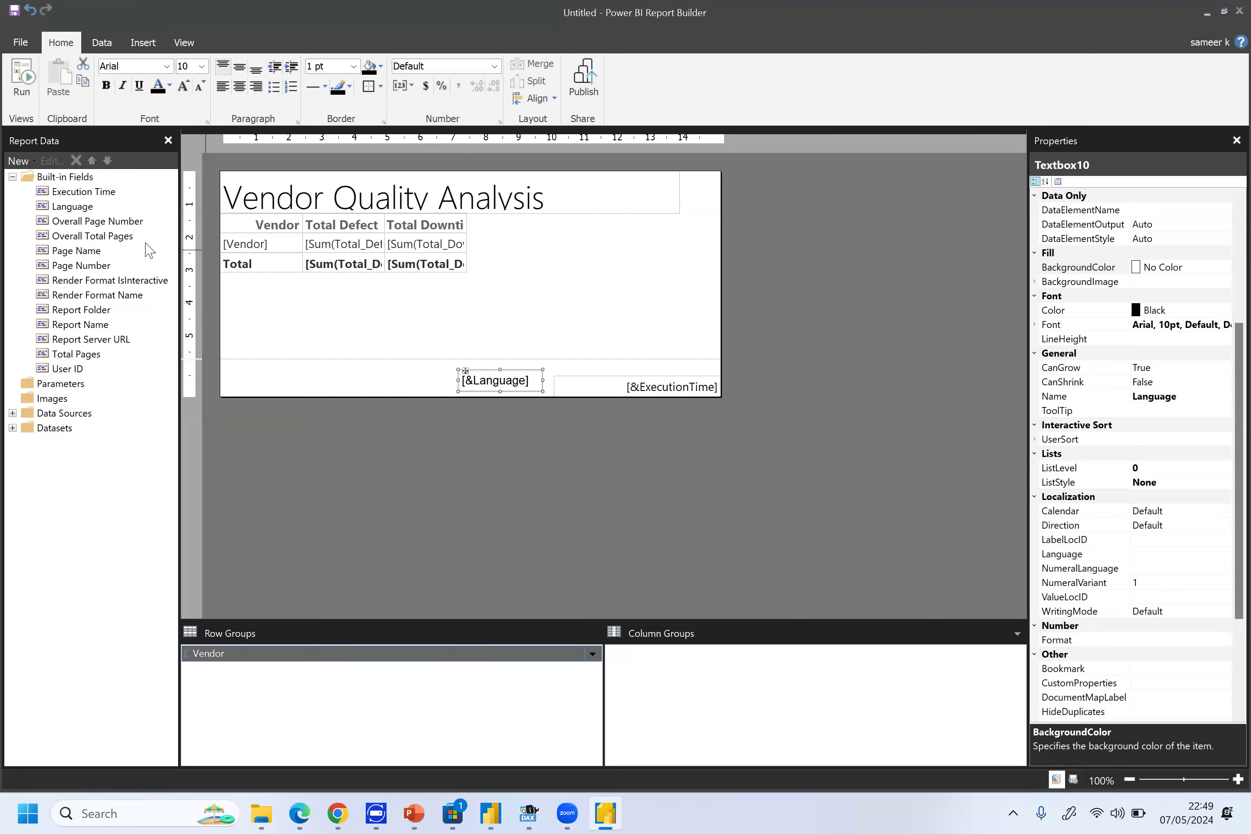
left_click_drag(102, 251, 319, 370)
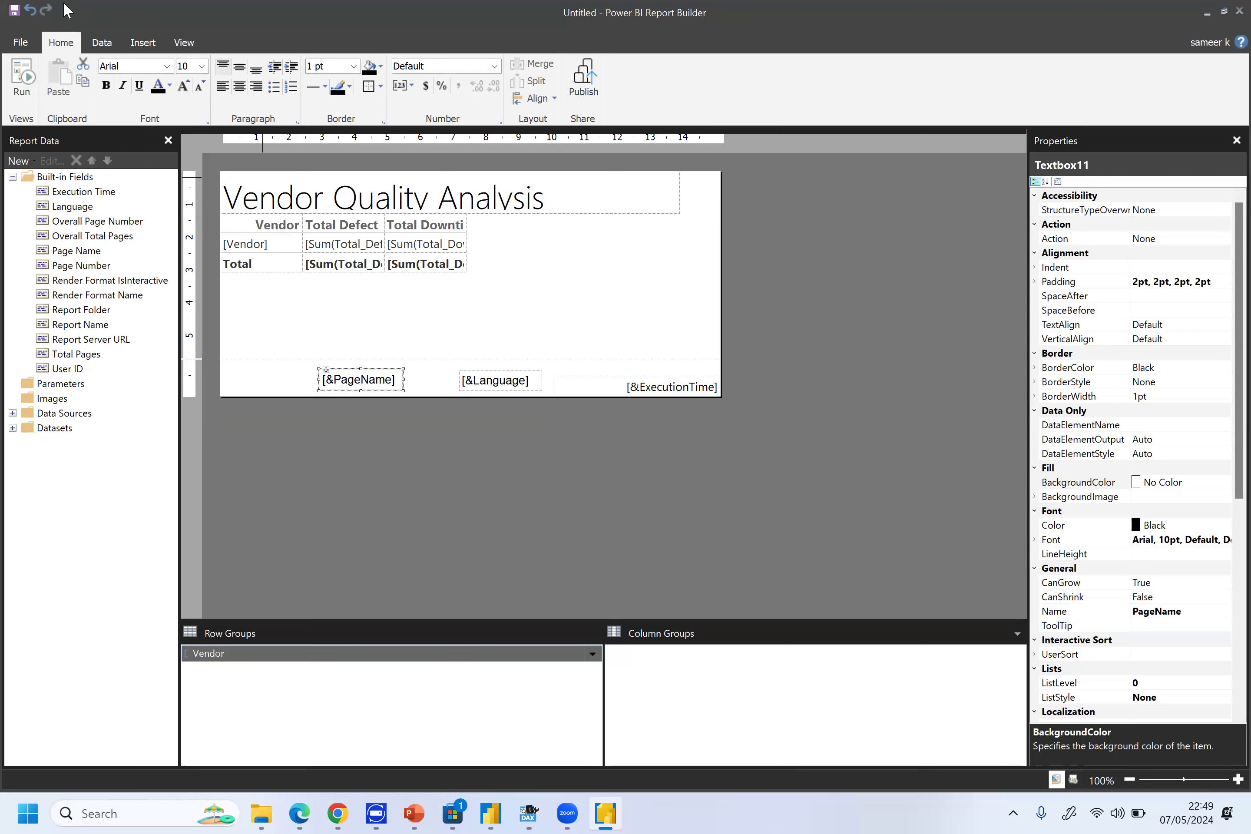
Save the report in Documents as "vendor quality analysis new.rdl"
left_click(23, 52)
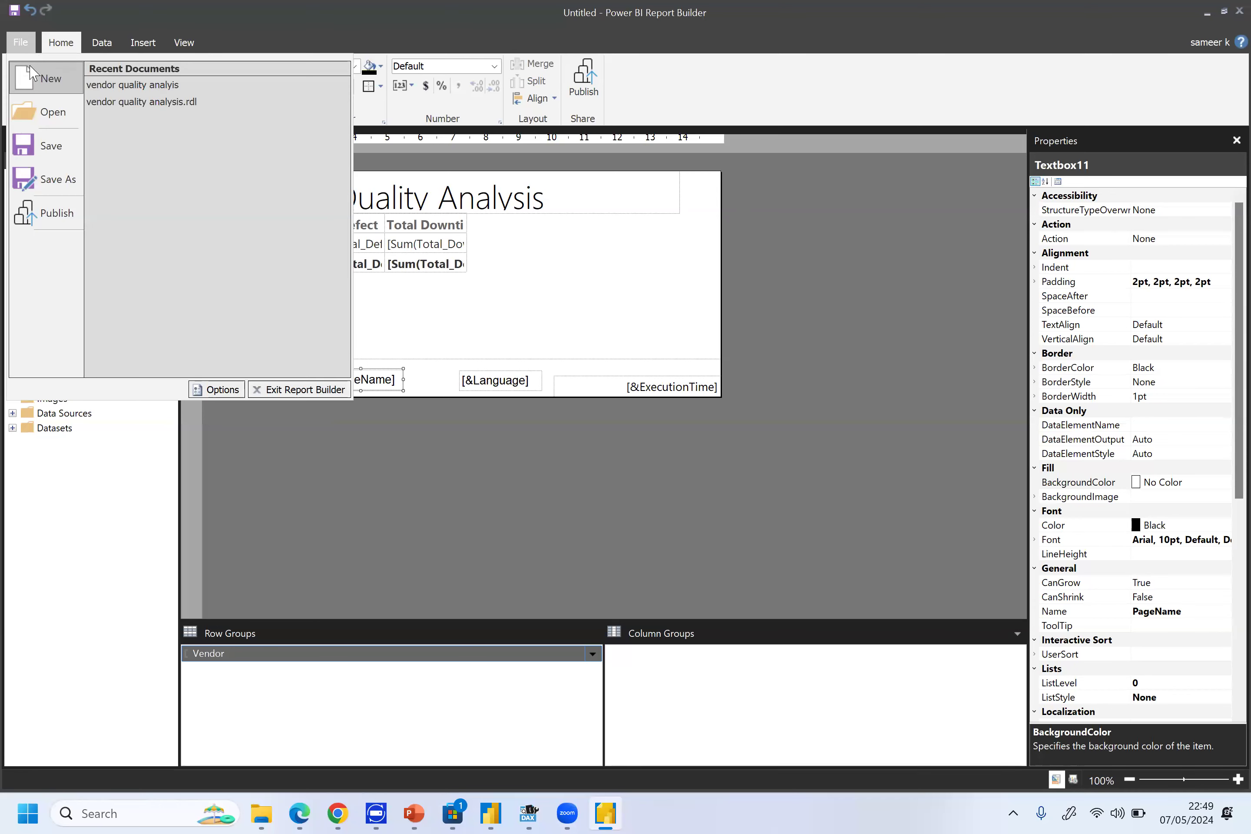
left_click(51, 146)
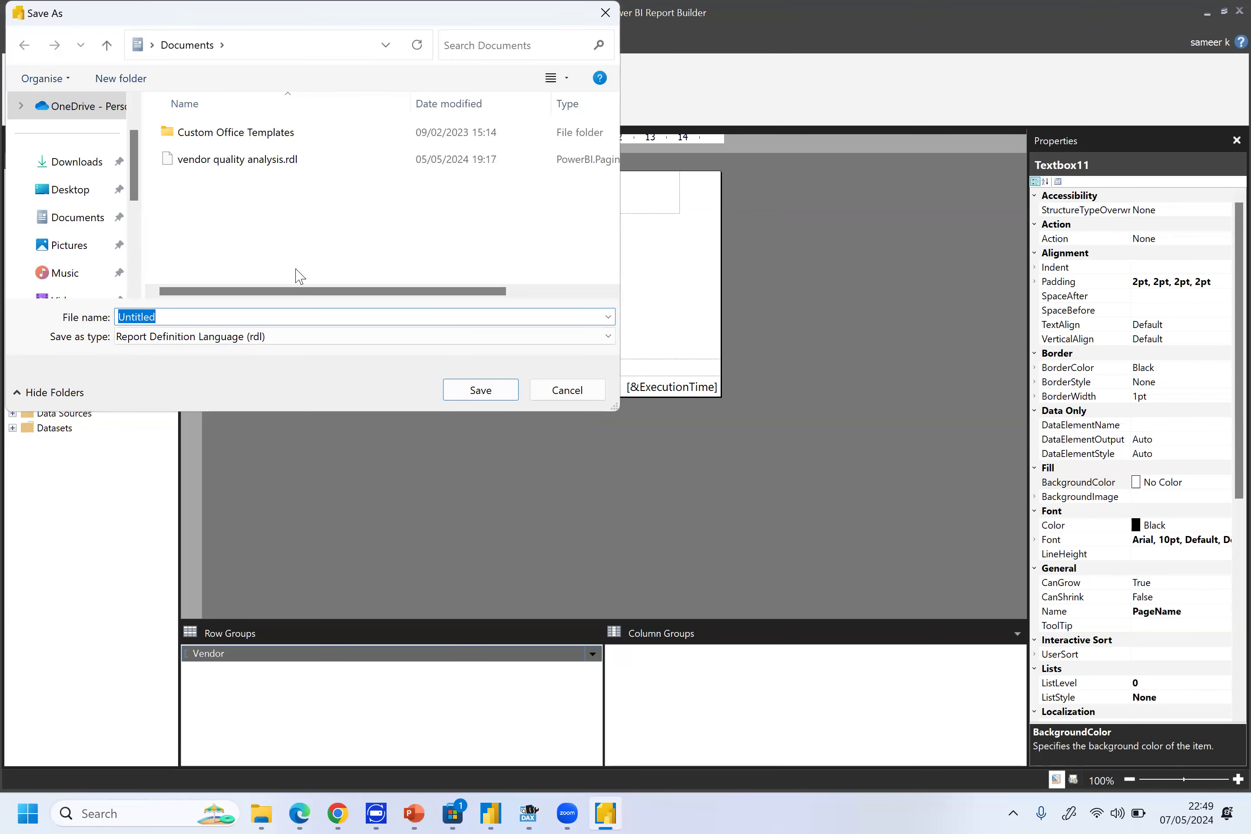
key("shift+Tab")
key("Down")
key("Tab")
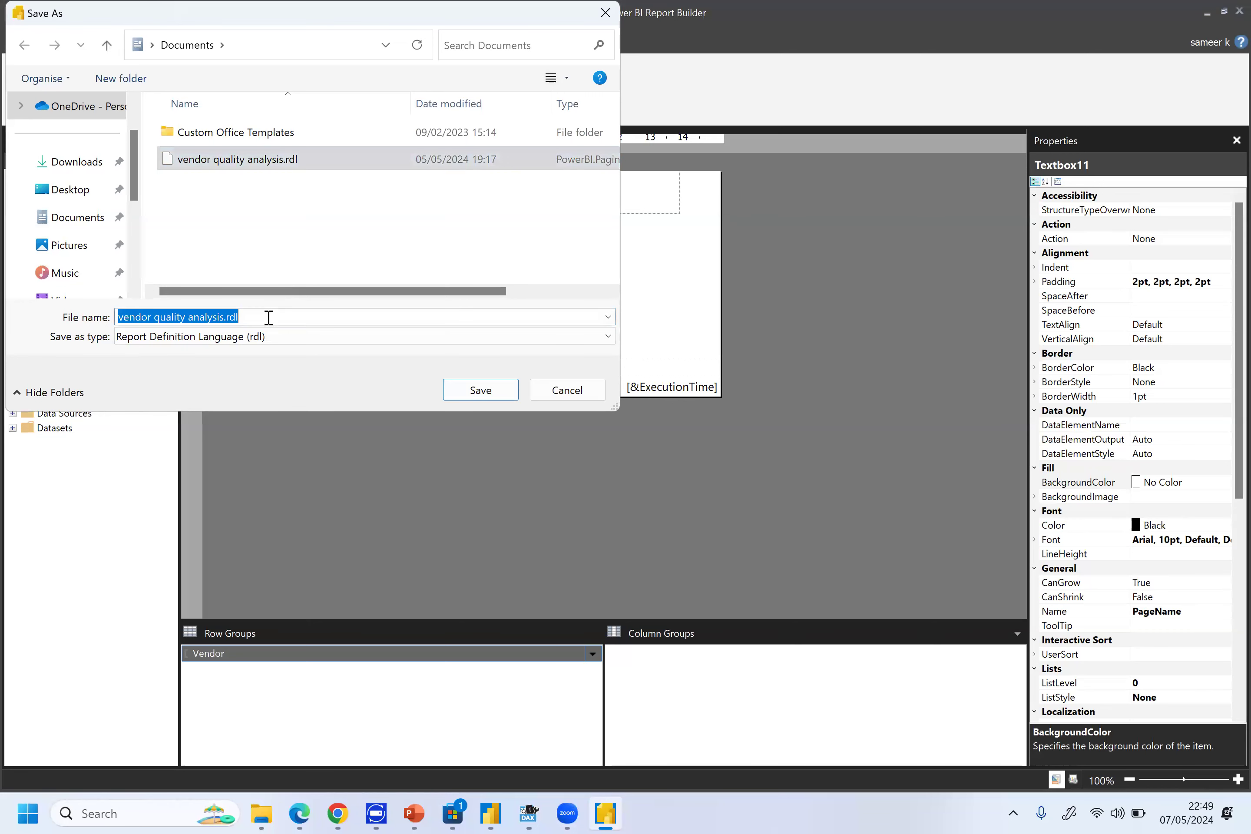
key("End")
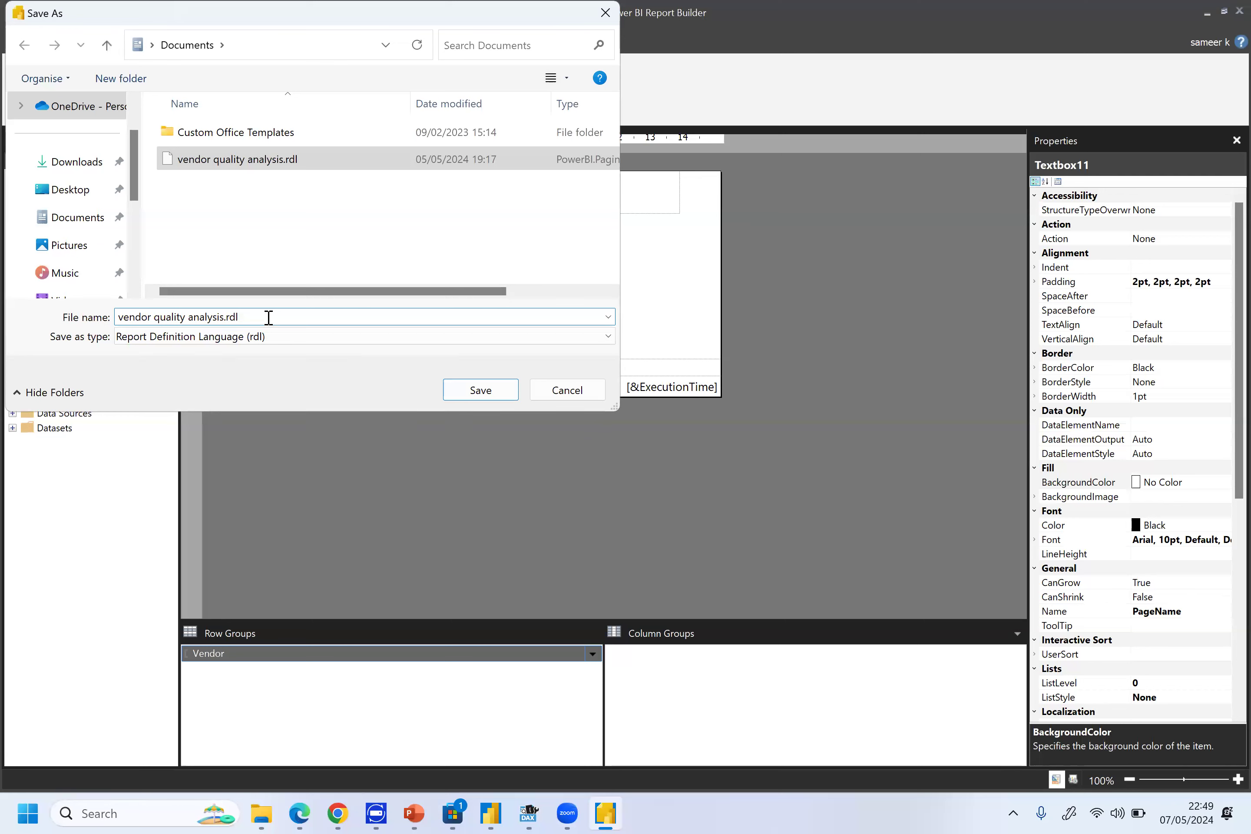
type("new")
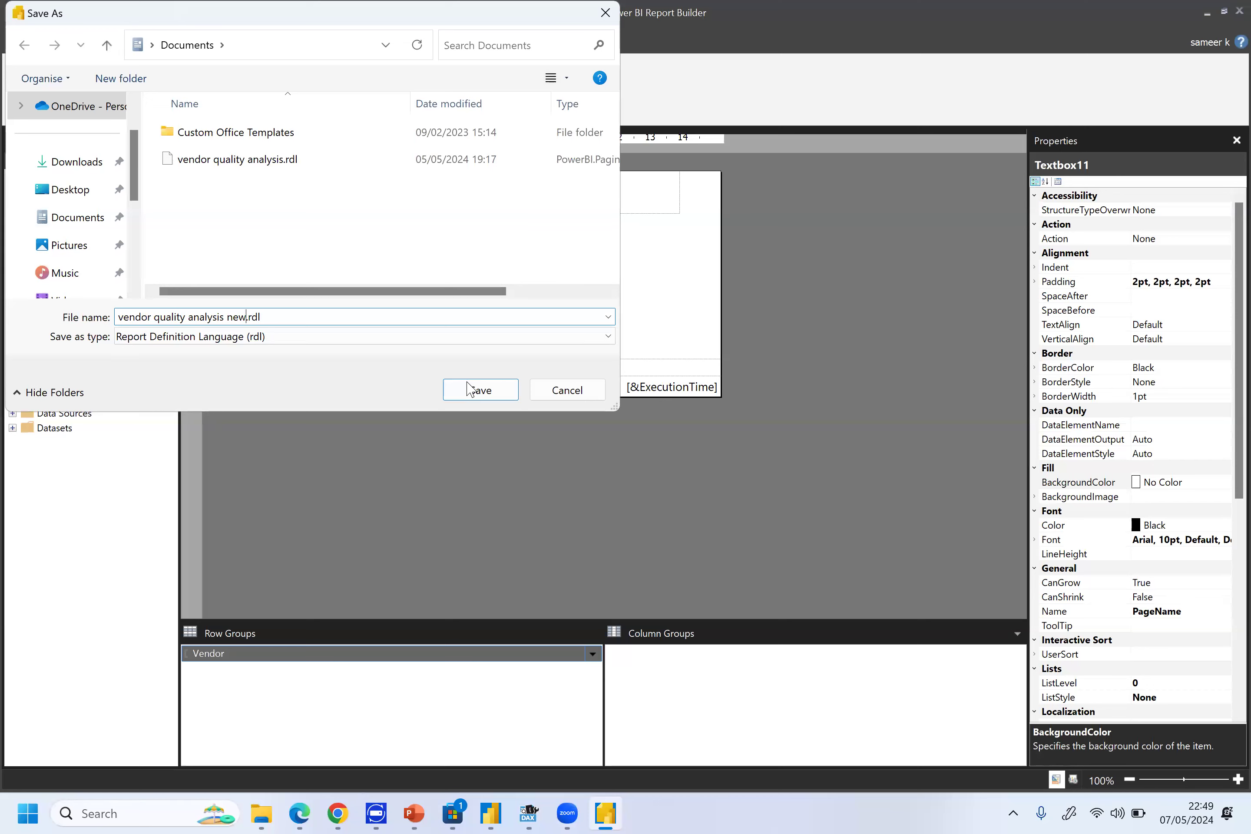
left_click(481, 391)
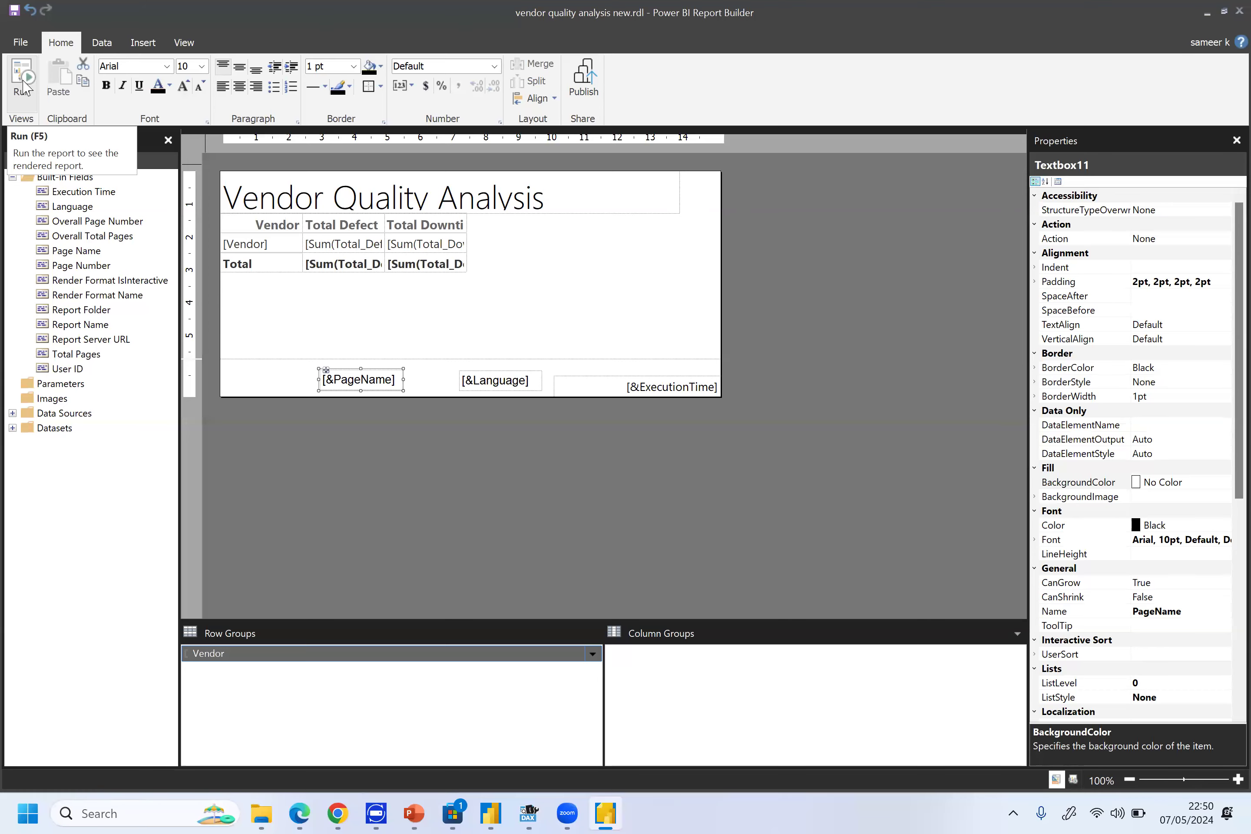
Preview the report, return to the design and widen the Vendor, Total Defect Qty and Total Downtime Minutes columns
left_click(25, 87)
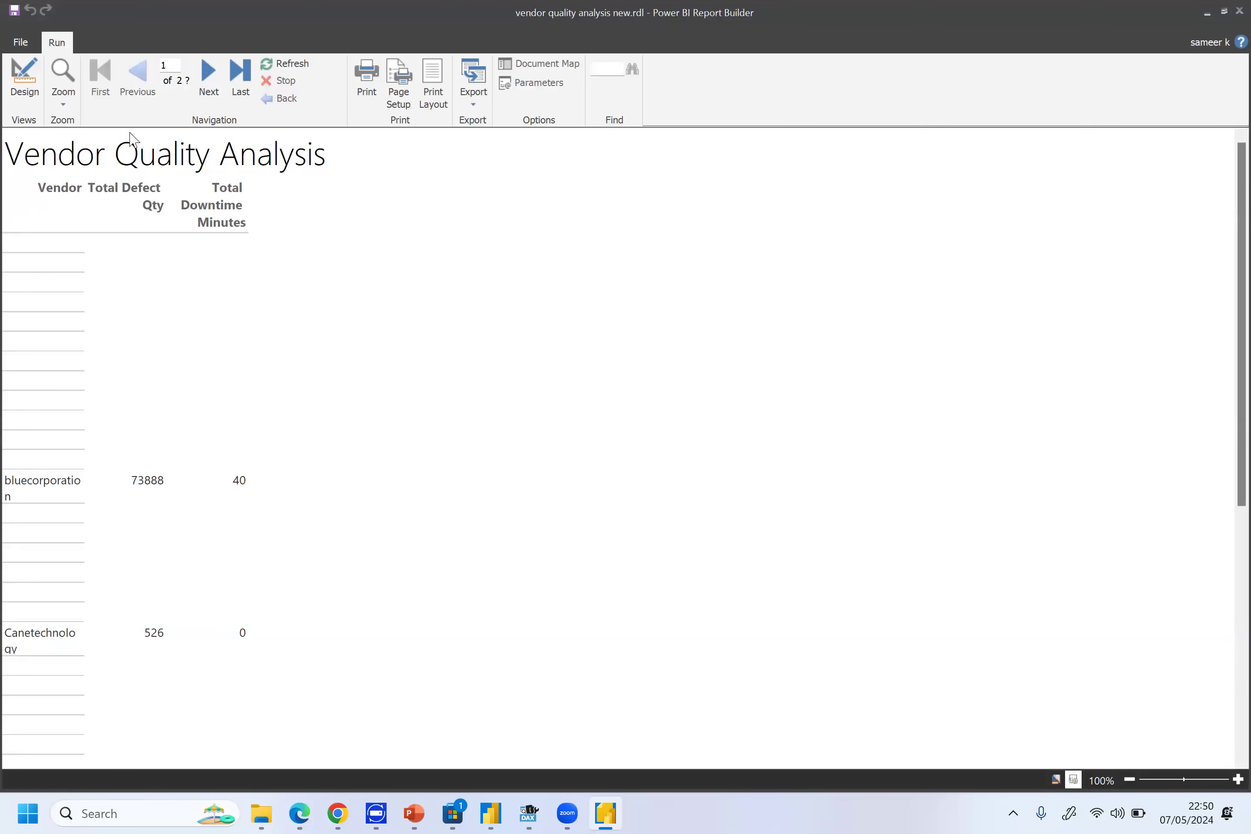
left_click(24, 81)
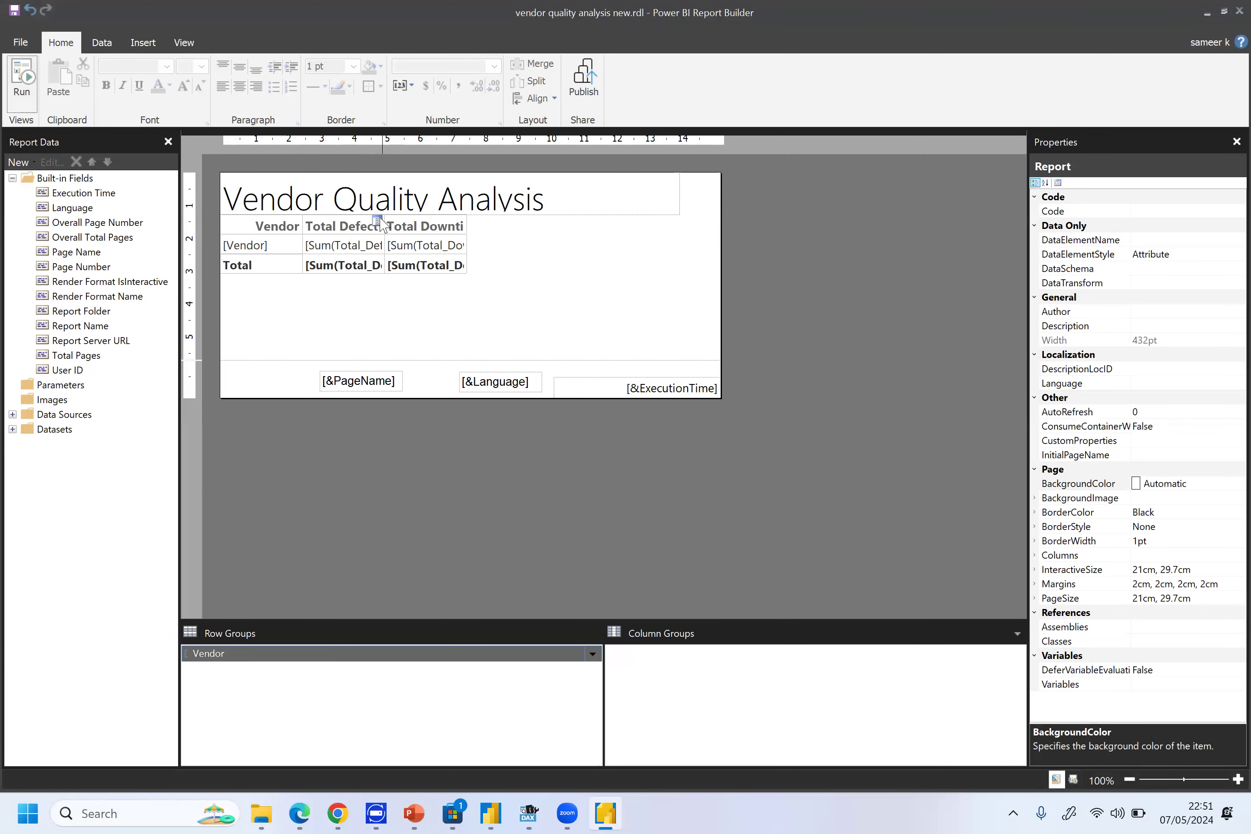
left_click(377, 220)
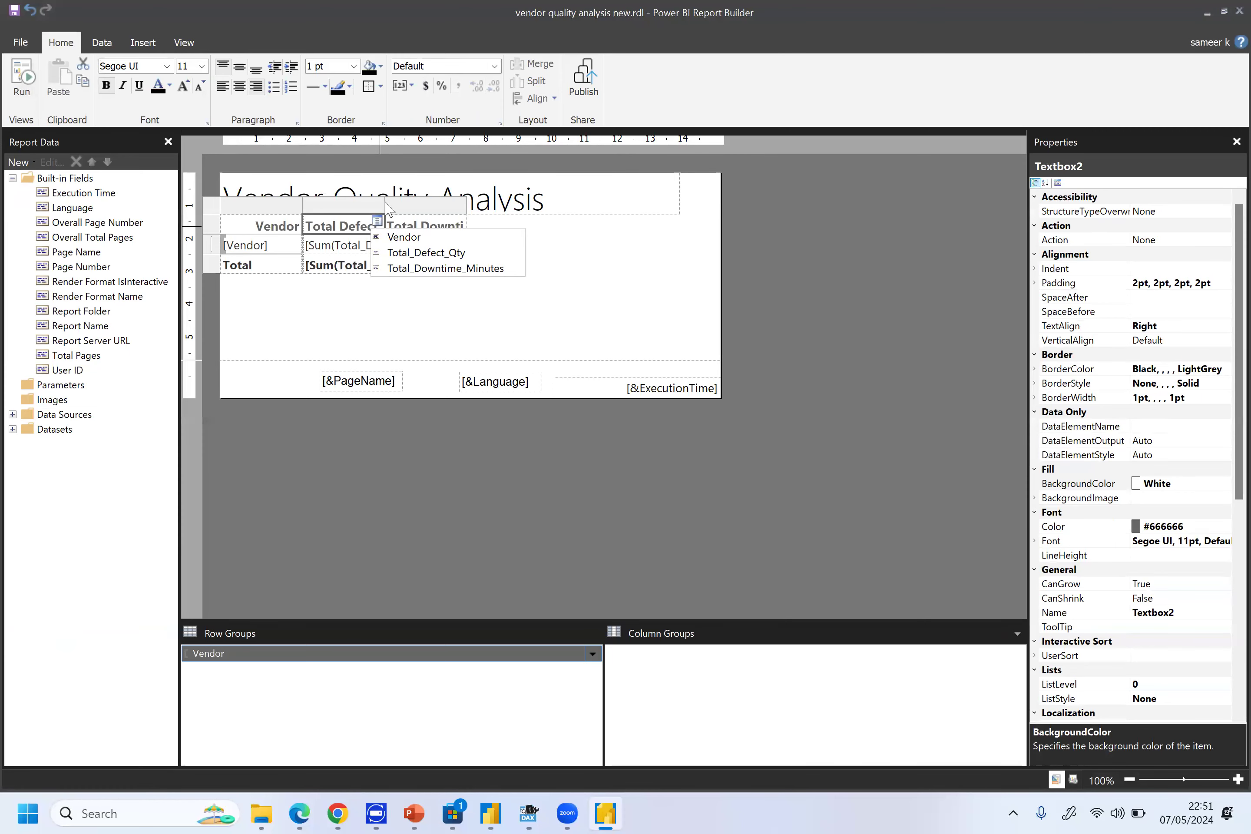
left_click(383, 205)
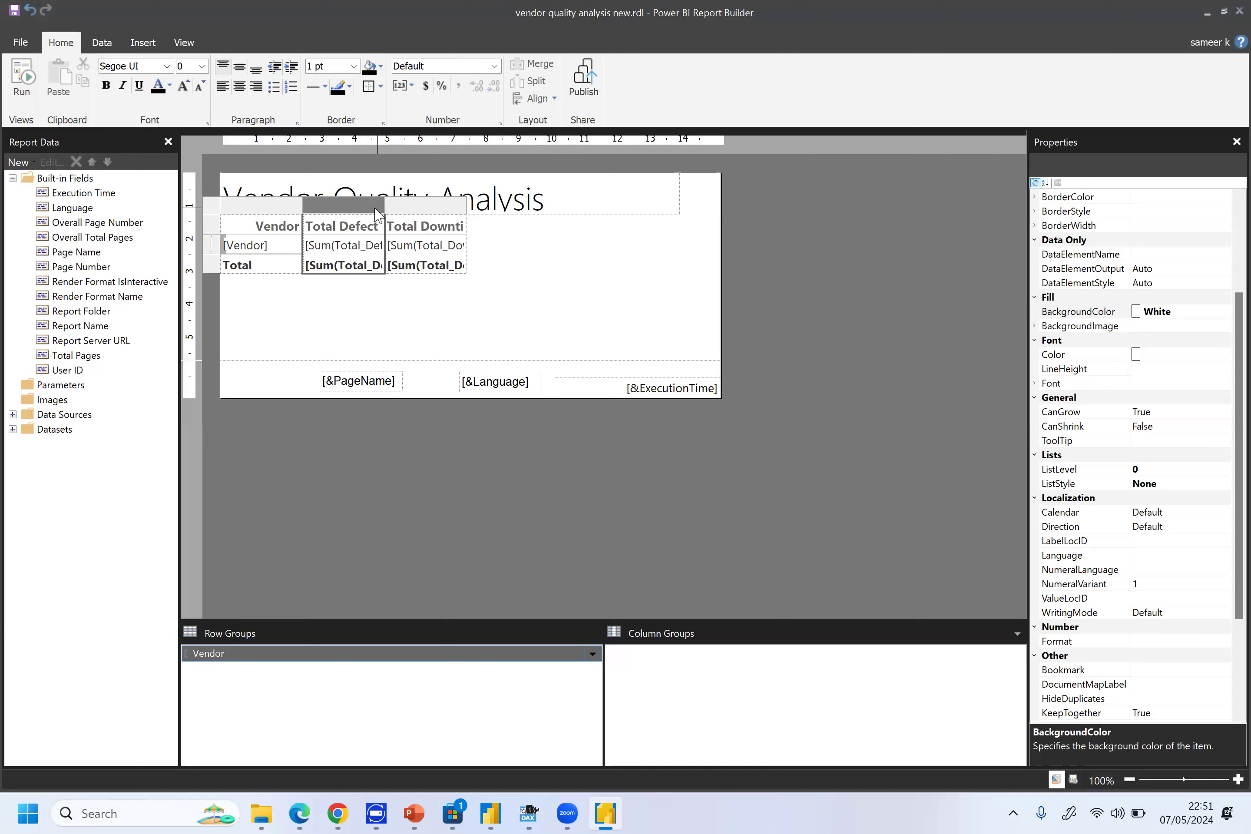
left_click_drag(385, 207, 459, 199)
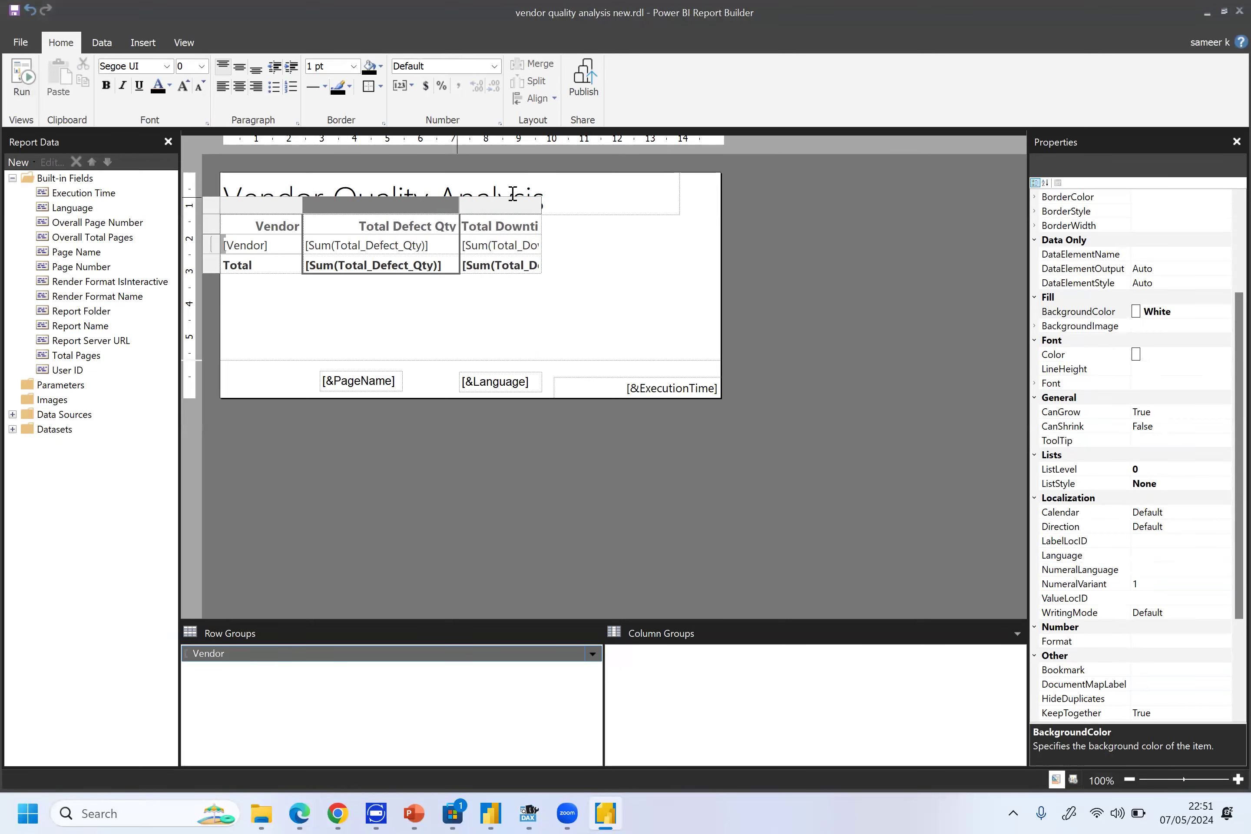
left_click_drag(541, 202, 634, 199)
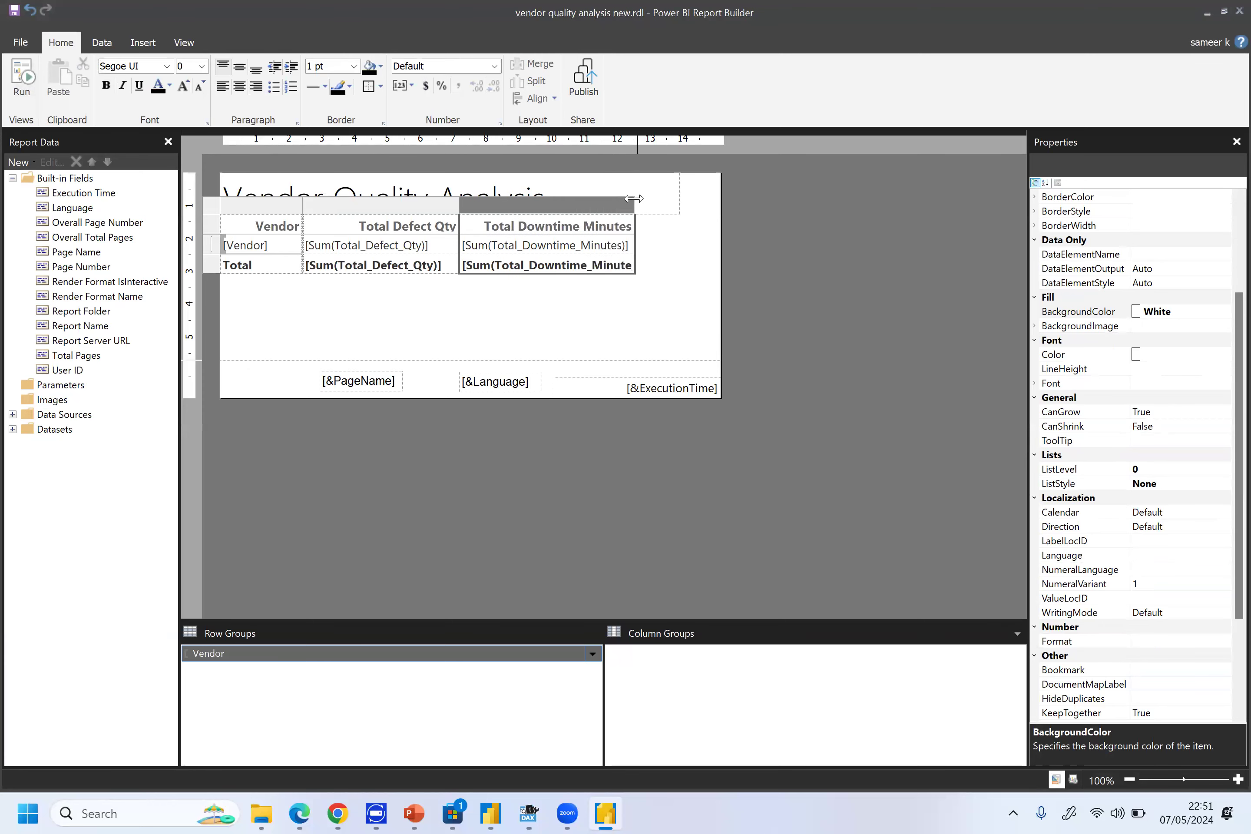
left_click(310, 205)
left_click_drag(311, 204, 321, 205)
left_click(342, 205)
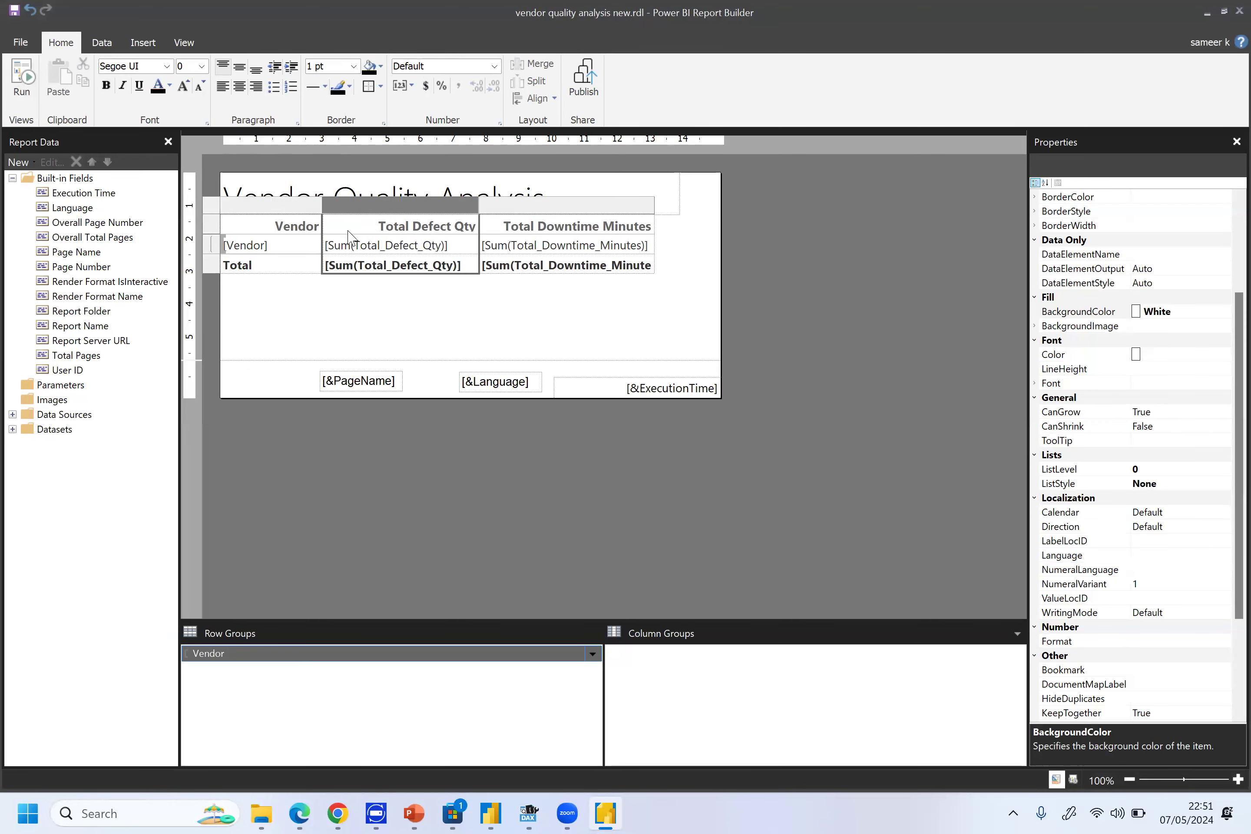
Shift the title text box slightly to the right and centre its text
left_click(587, 185)
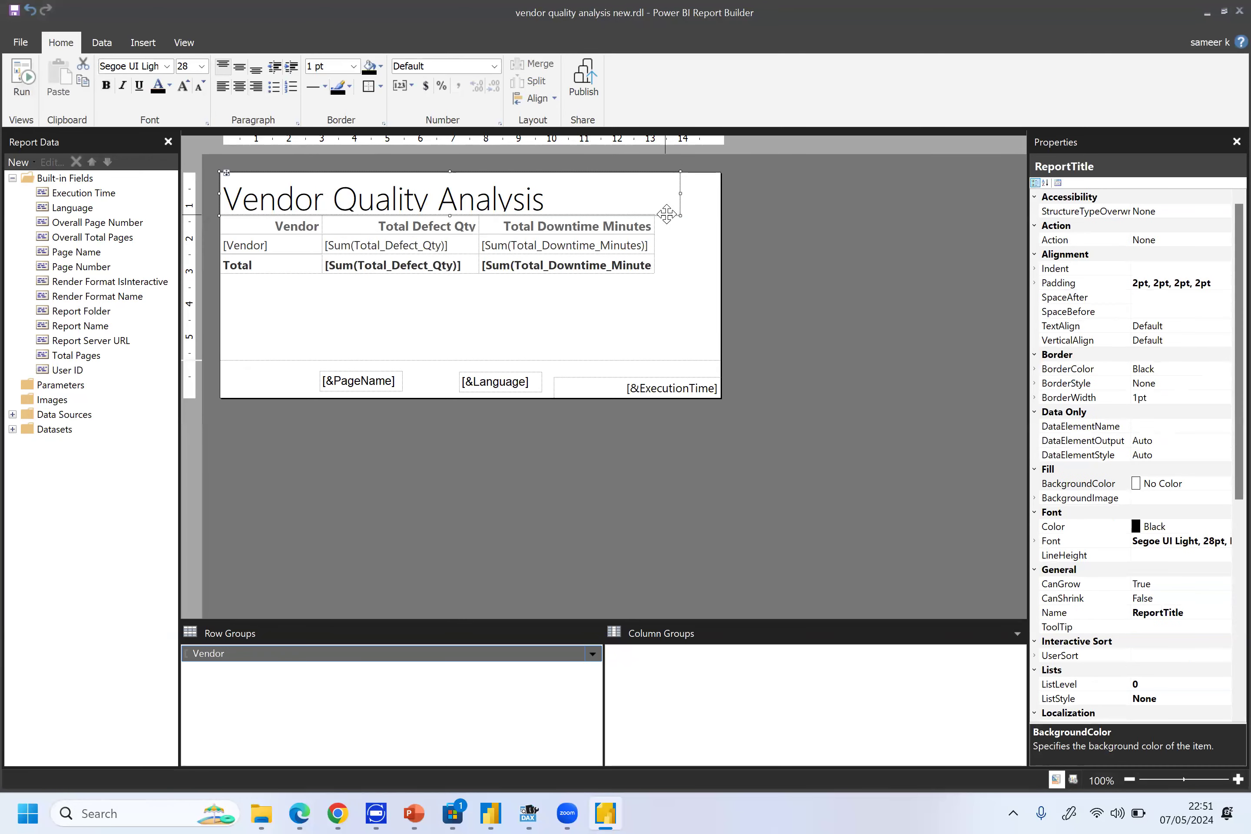
mouse_move(676, 213)
left_mouse_down()
mouse_move(648, 190)
mouse_move(695, 214)
left_mouse_up()
left_click(239, 87)
Make the Vendor Quality Analysis title text bold and blue
left_click_drag(306, 200, 653, 197)
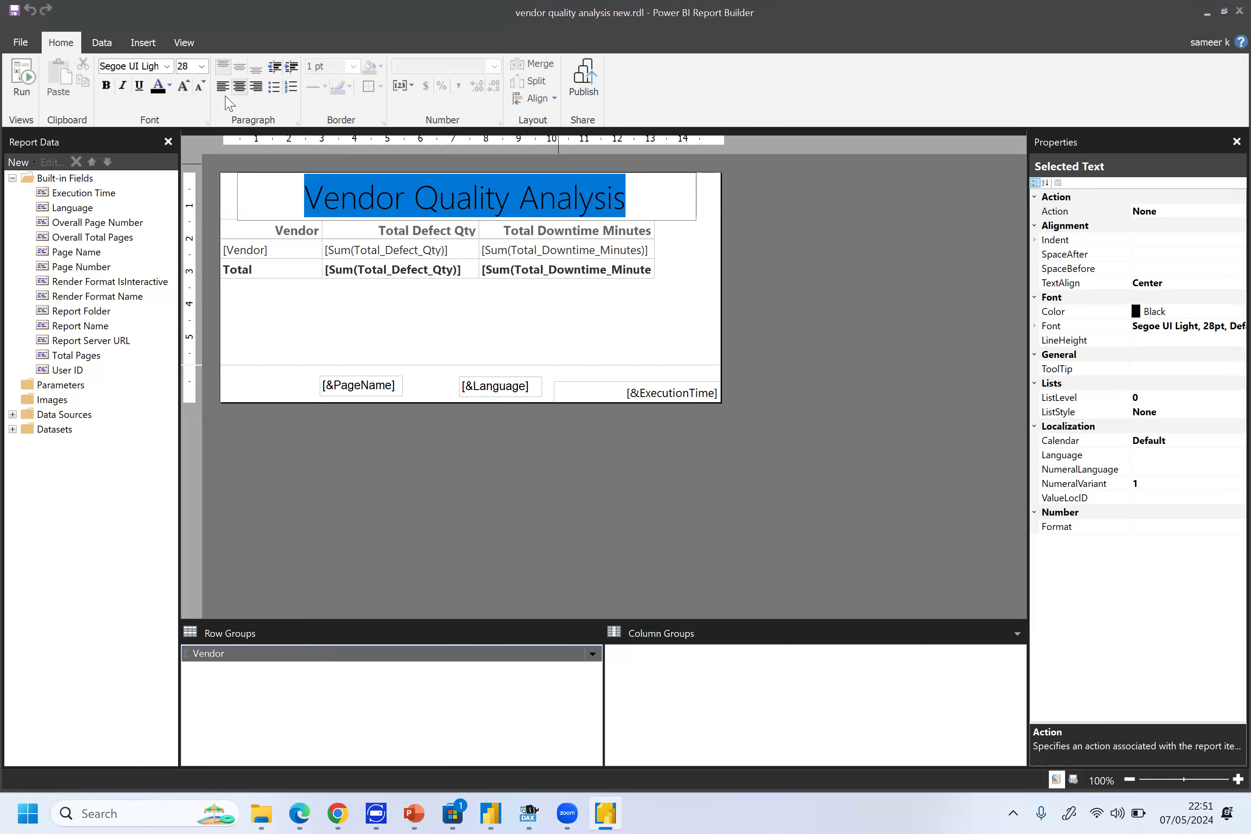
left_click(106, 85)
left_click(170, 85)
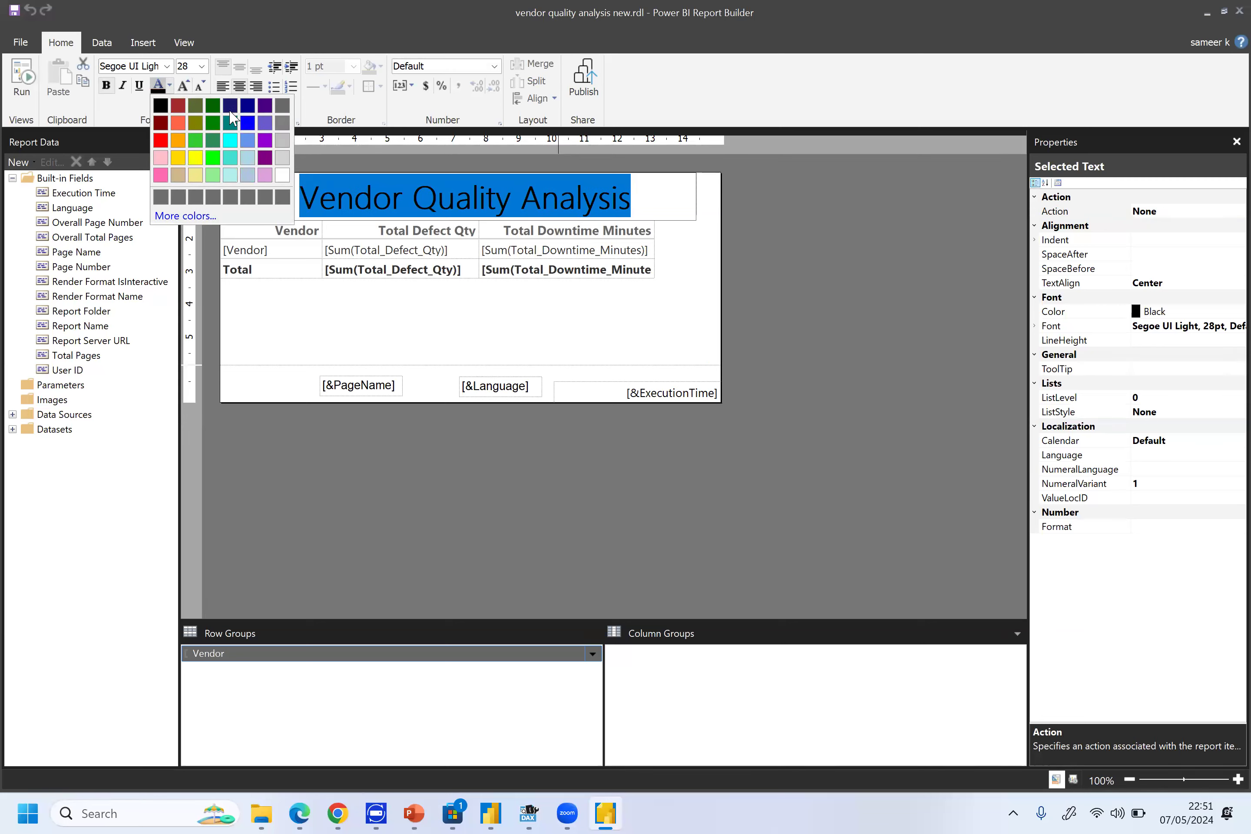
left_click(250, 124)
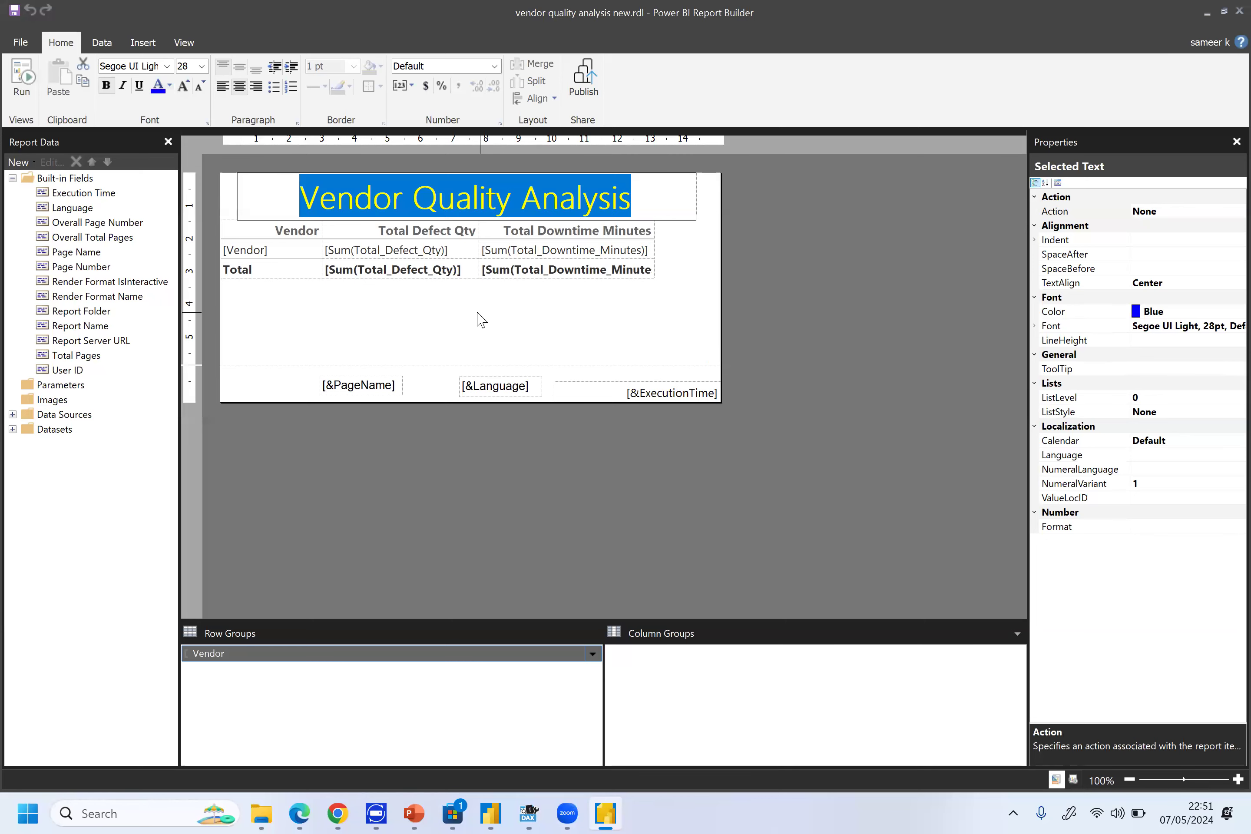
left_click(479, 315)
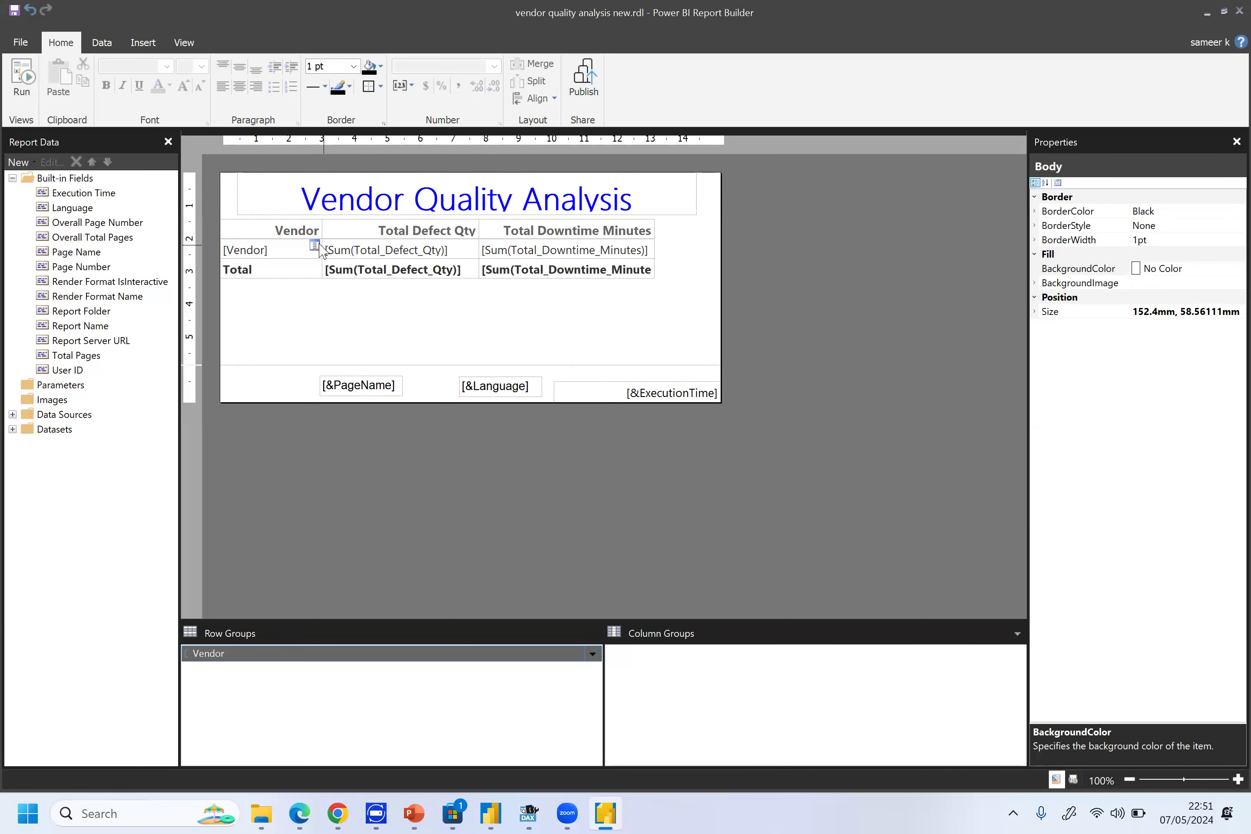
Colour the Vendor, Total Defect Qty and Total Downtime Minutes column headings blue
left_click(315, 226)
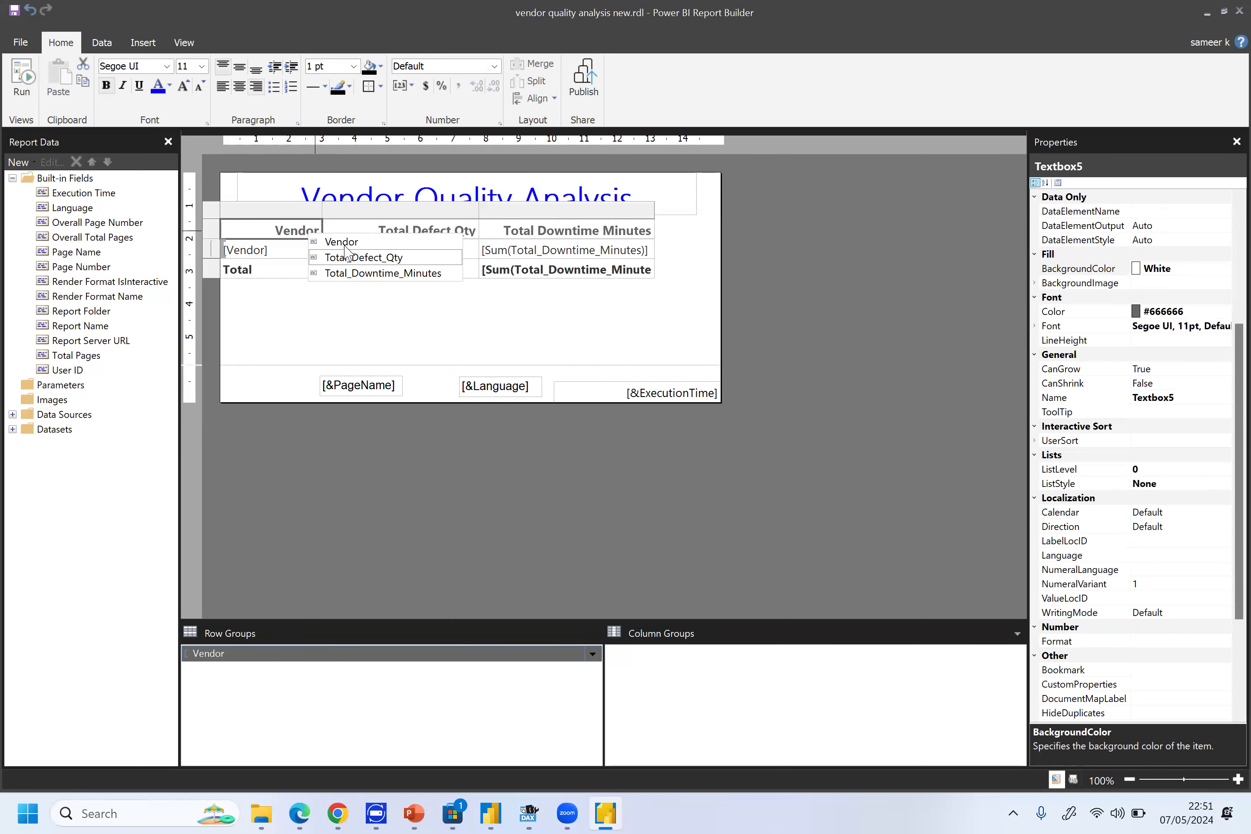
left_click(279, 230)
double_click(279, 230)
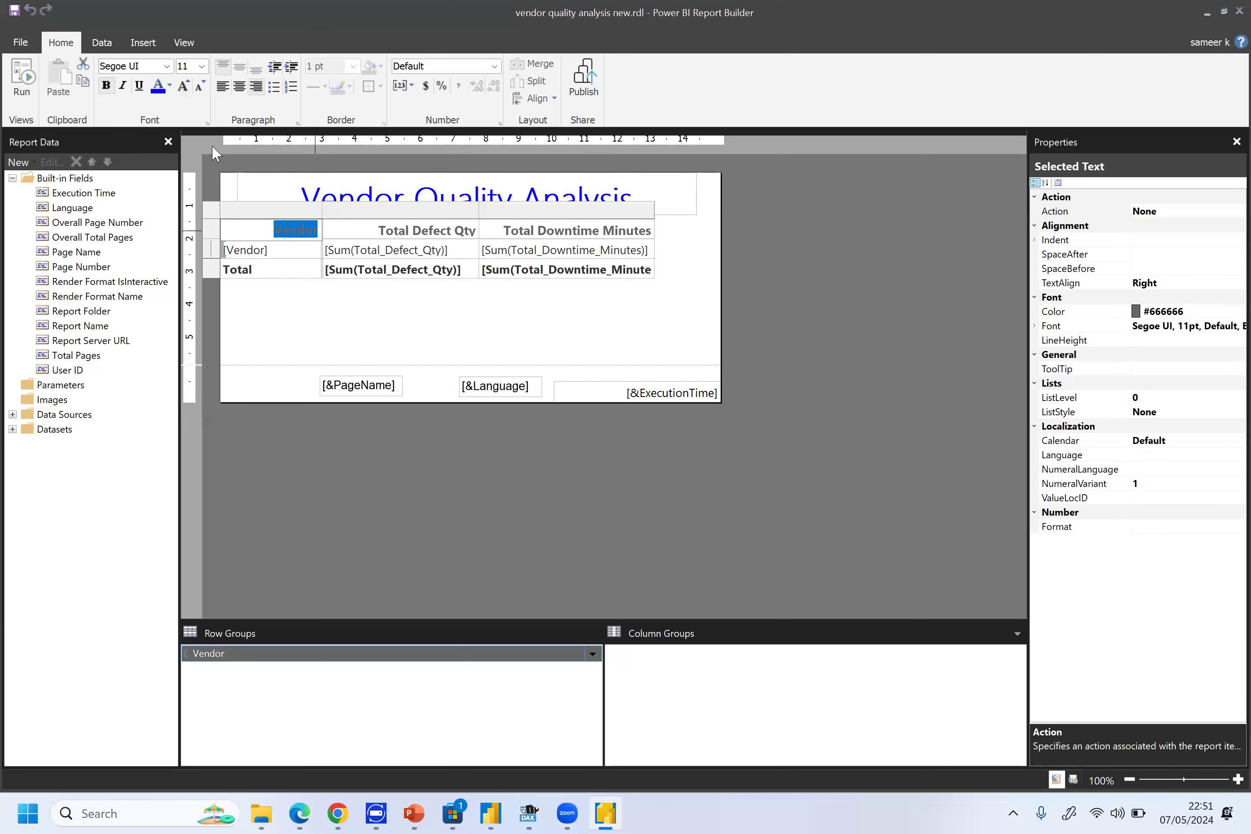
left_click(157, 85)
left_click(381, 228)
left_click_drag(376, 229, 475, 226)
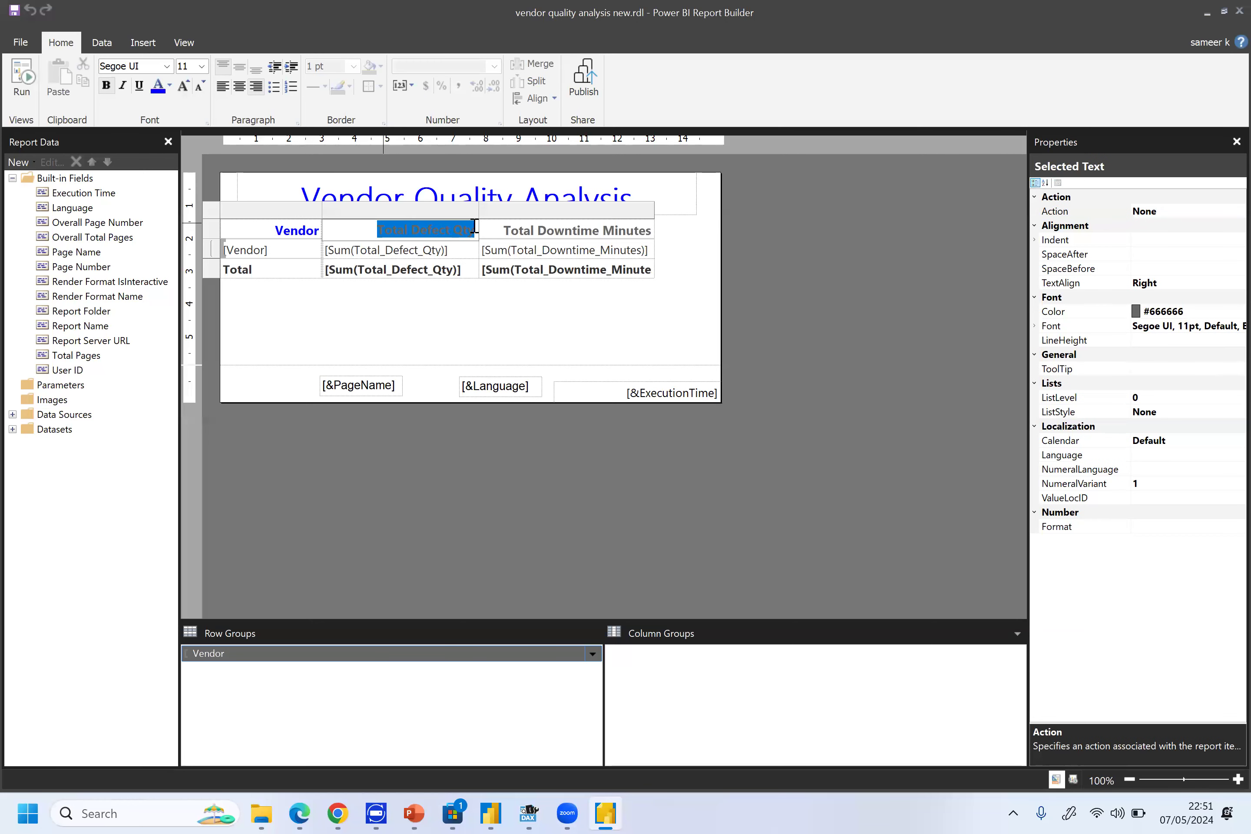
left_click(159, 84)
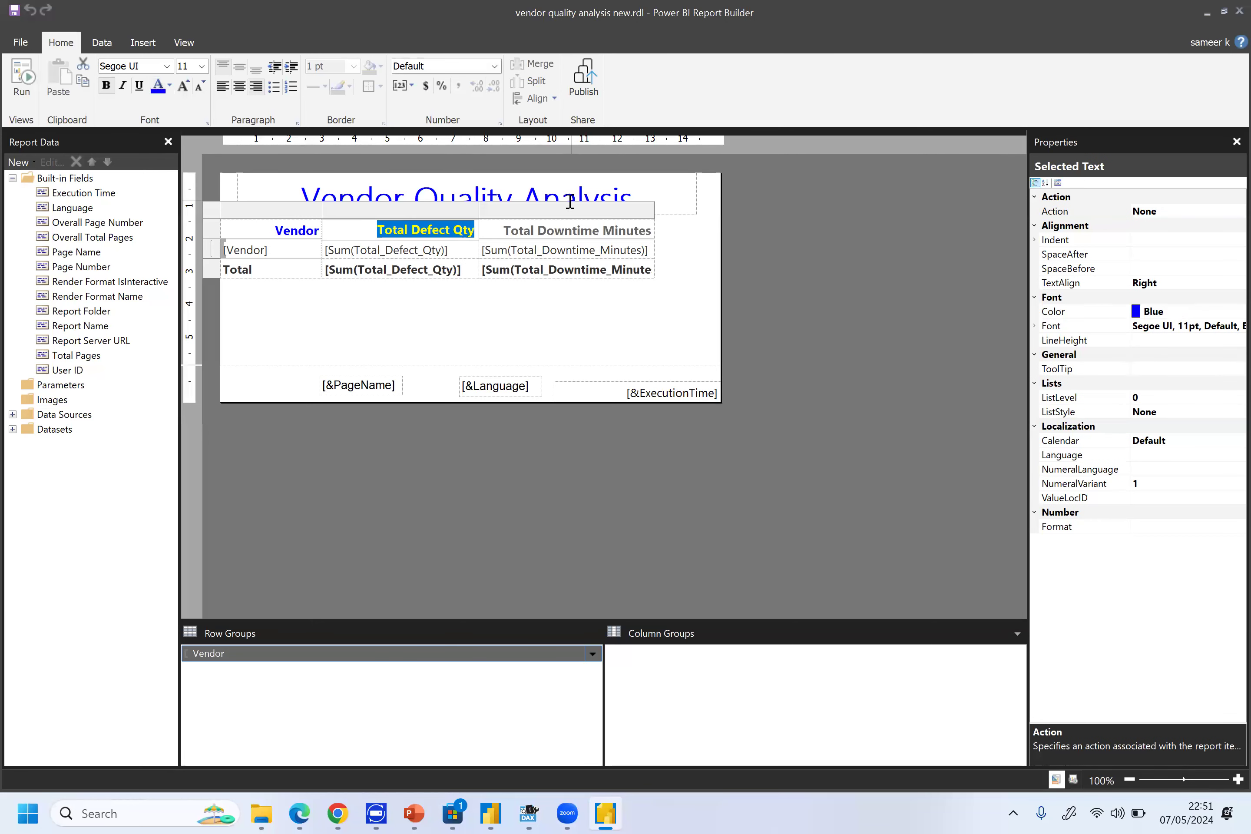
left_click_drag(509, 225, 606, 227)
left_click(513, 232)
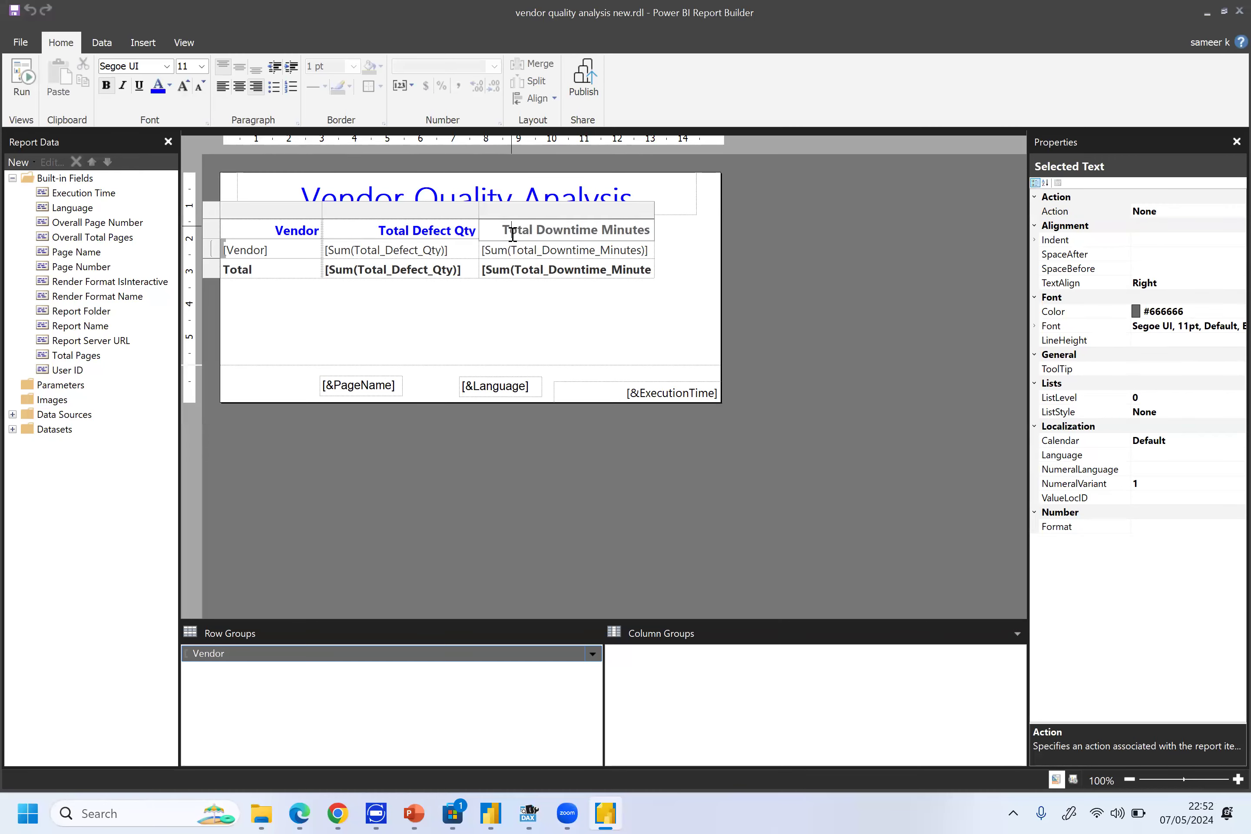
left_click_drag(506, 232, 653, 233)
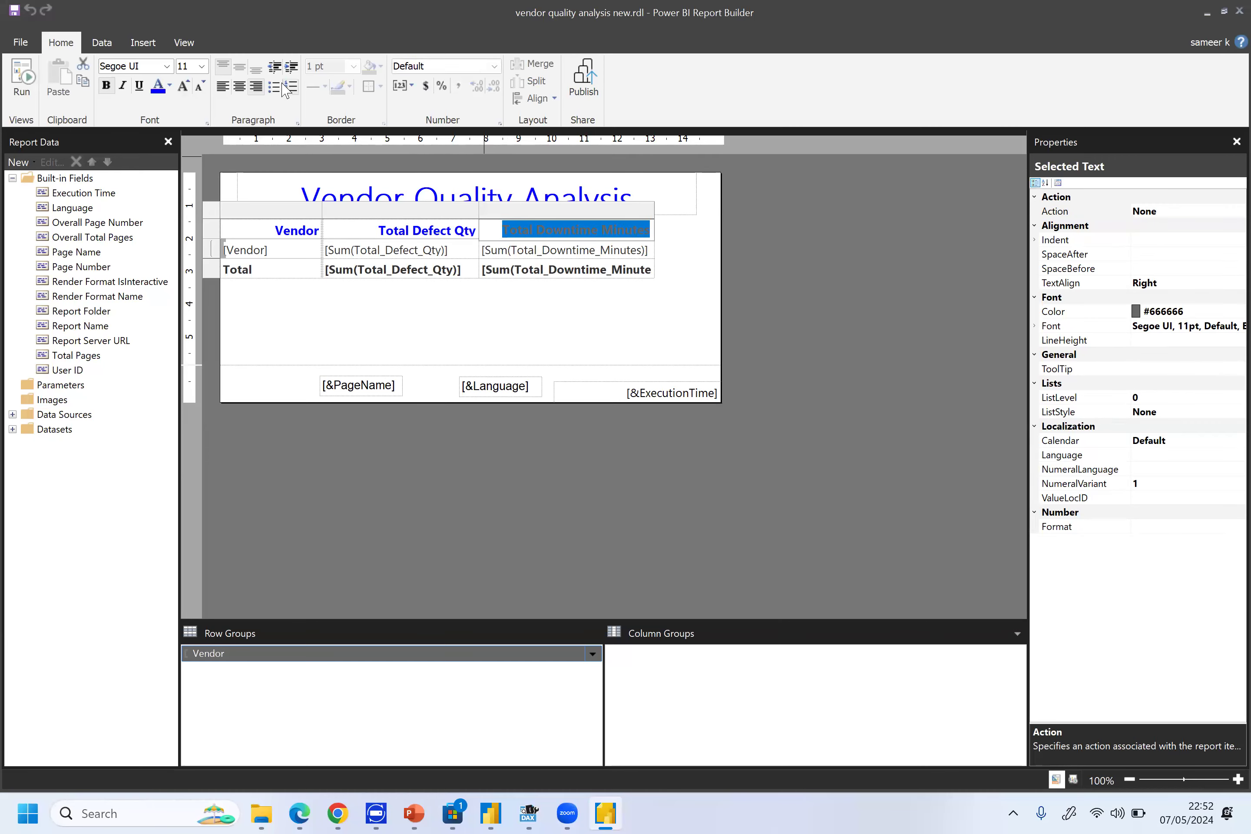
left_click(163, 93)
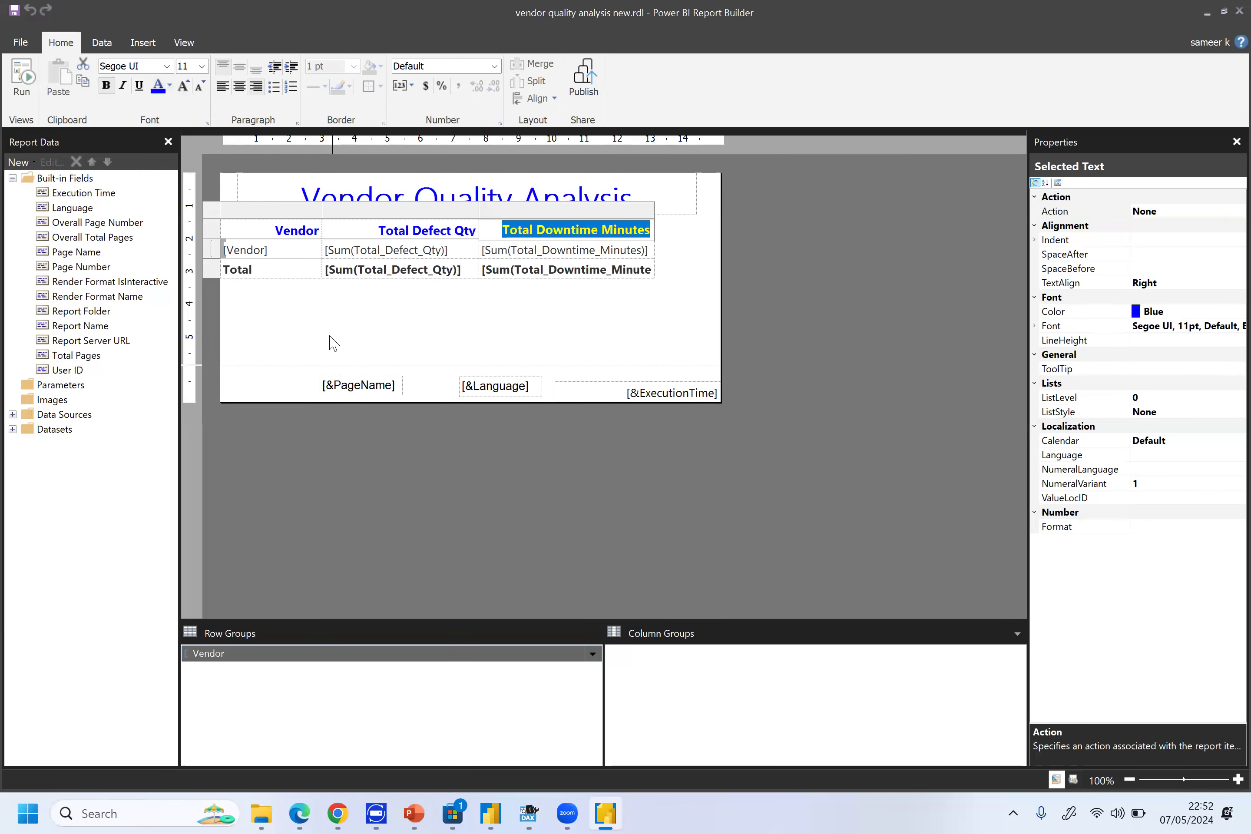
left_click(369, 343)
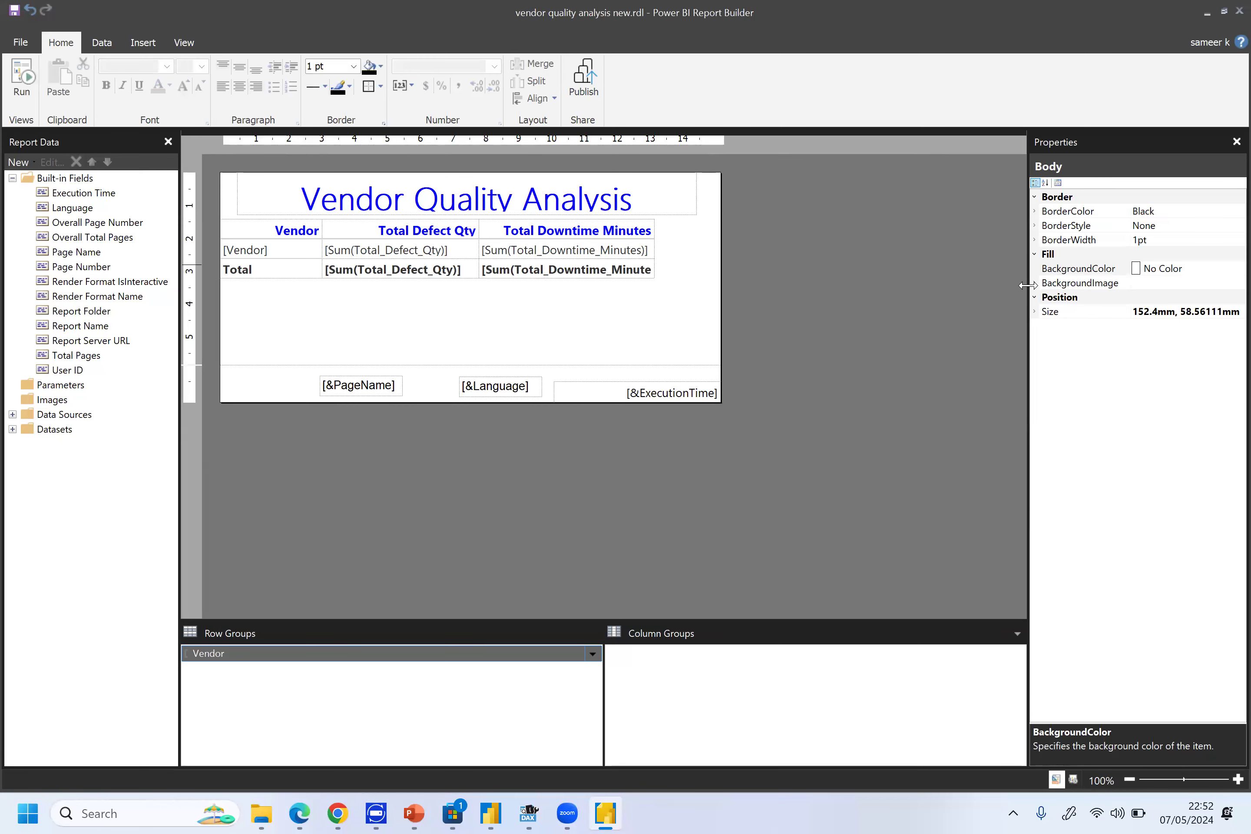
left_click(283, 230)
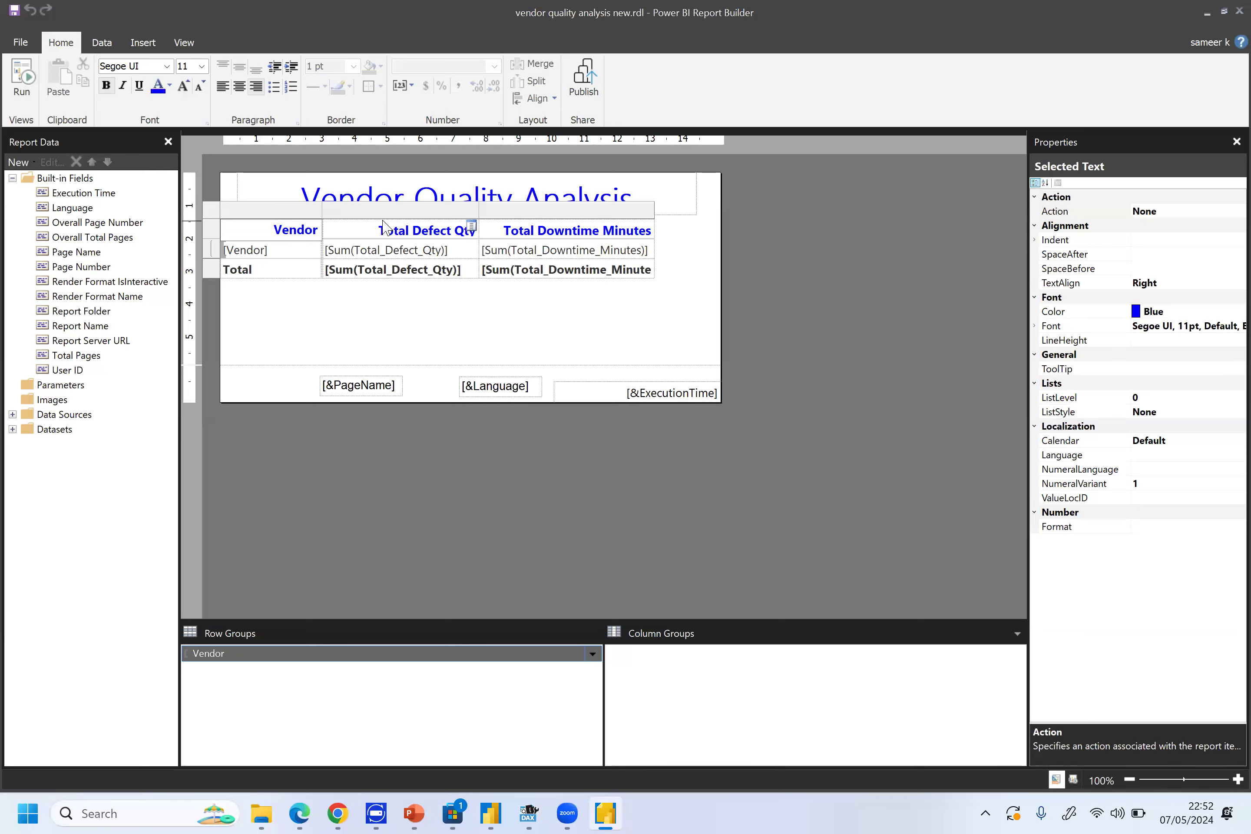
left_click(393, 210)
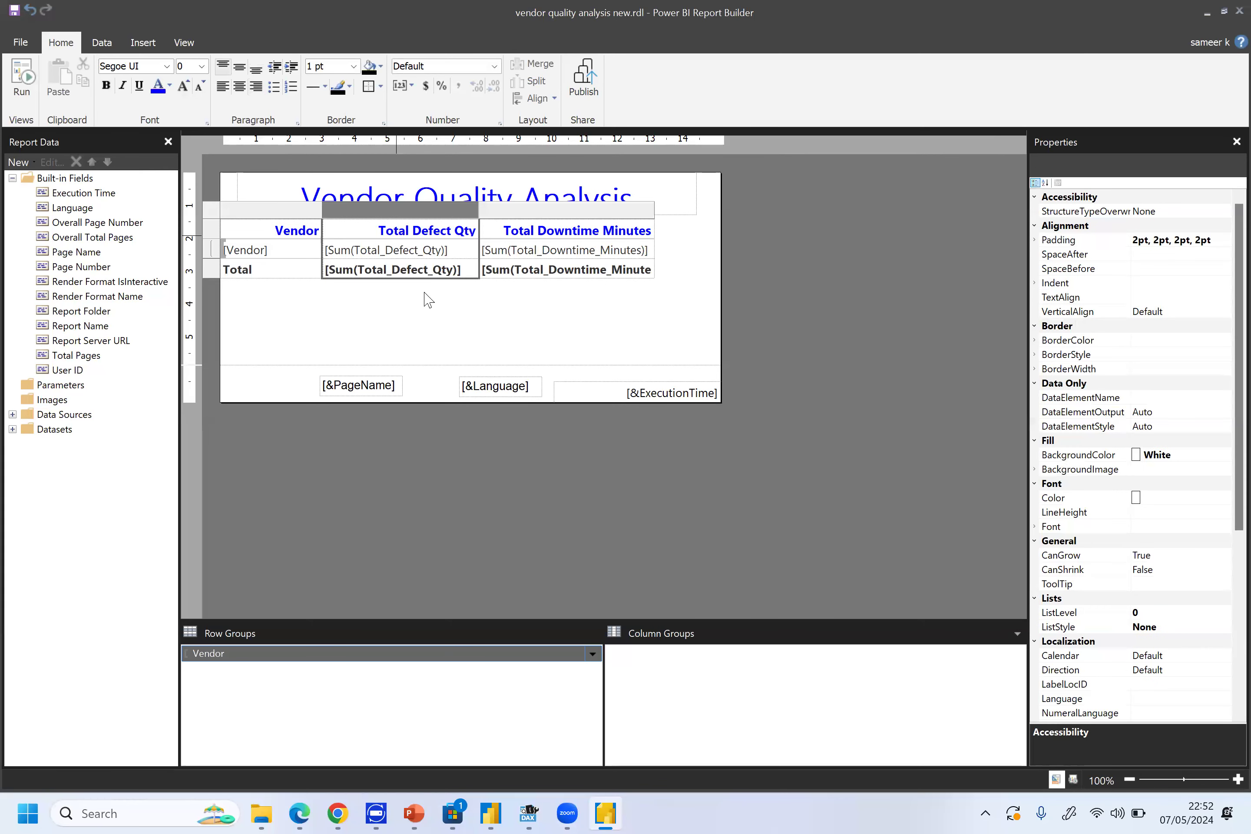
left_click(571, 341)
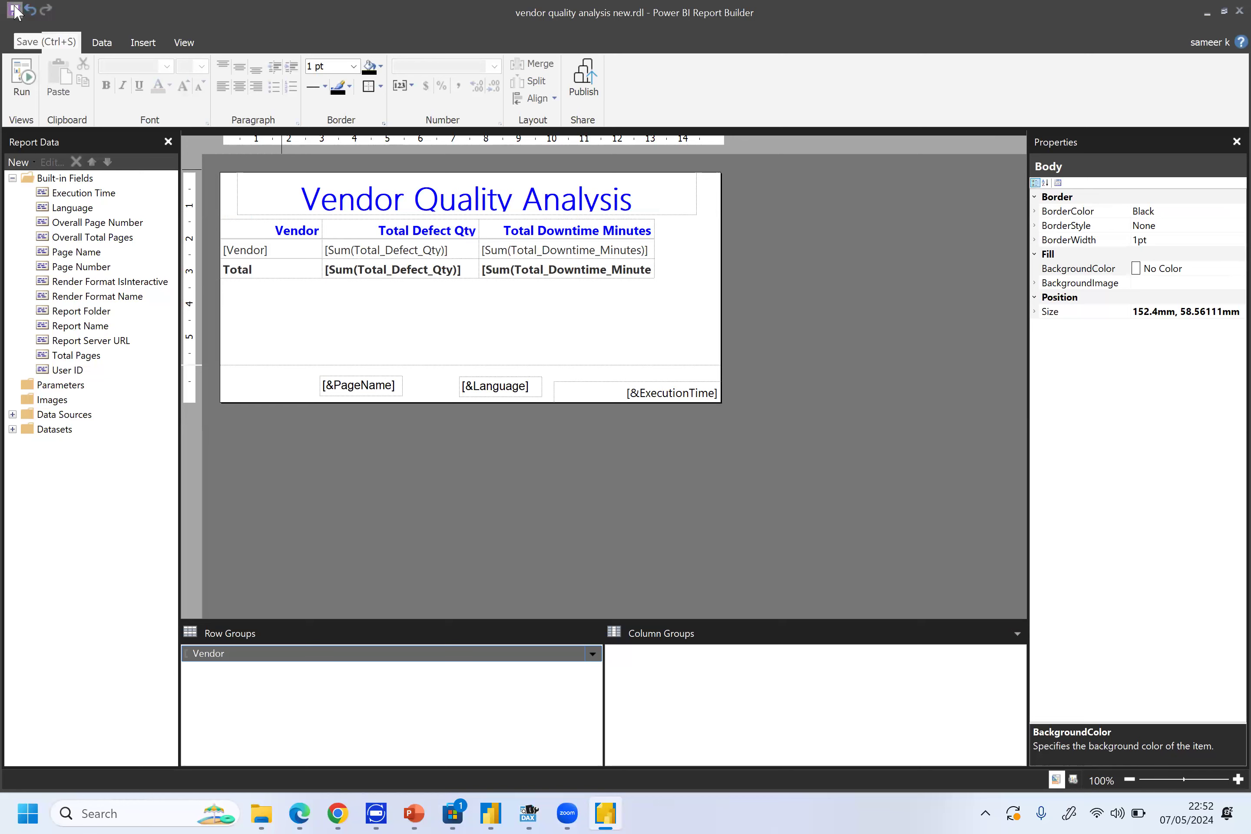
Try to preview the report and return to the design view, repeating the attempt
left_click(24, 89)
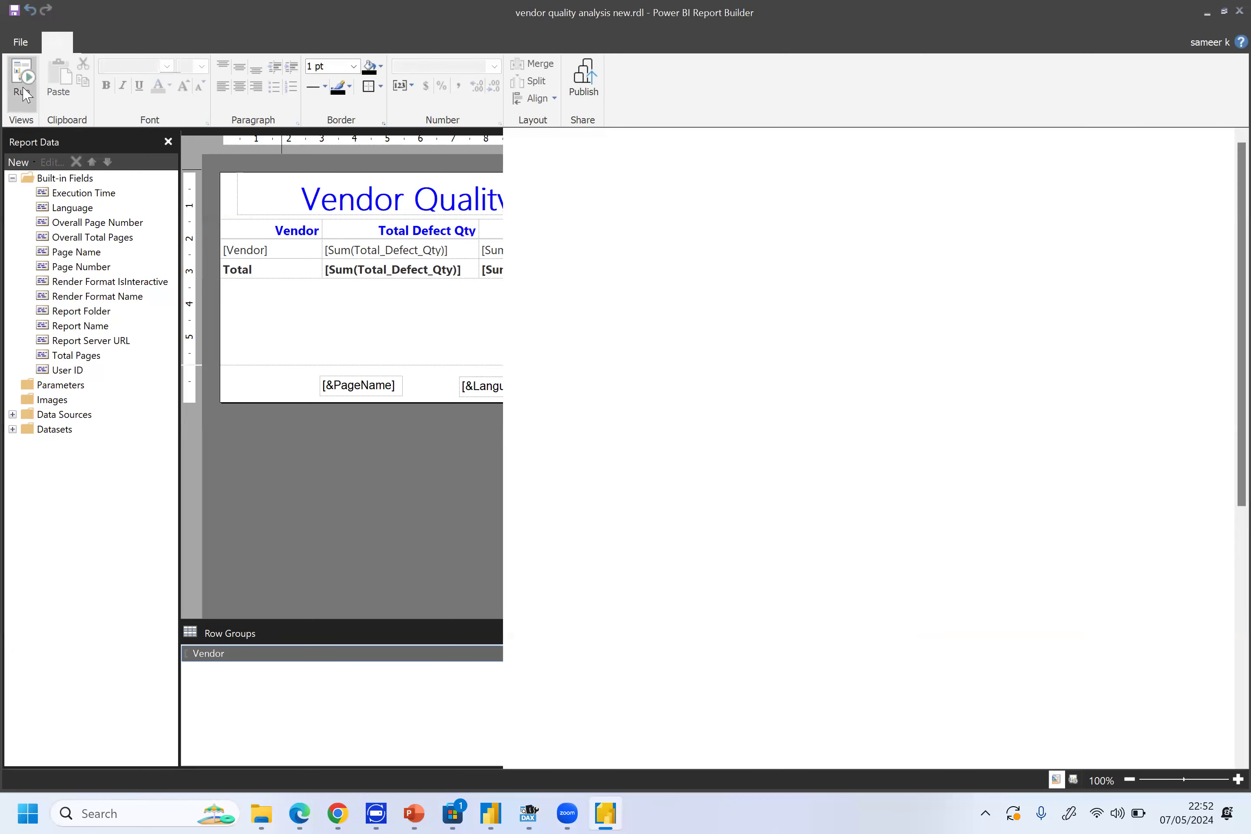
left_click(24, 92)
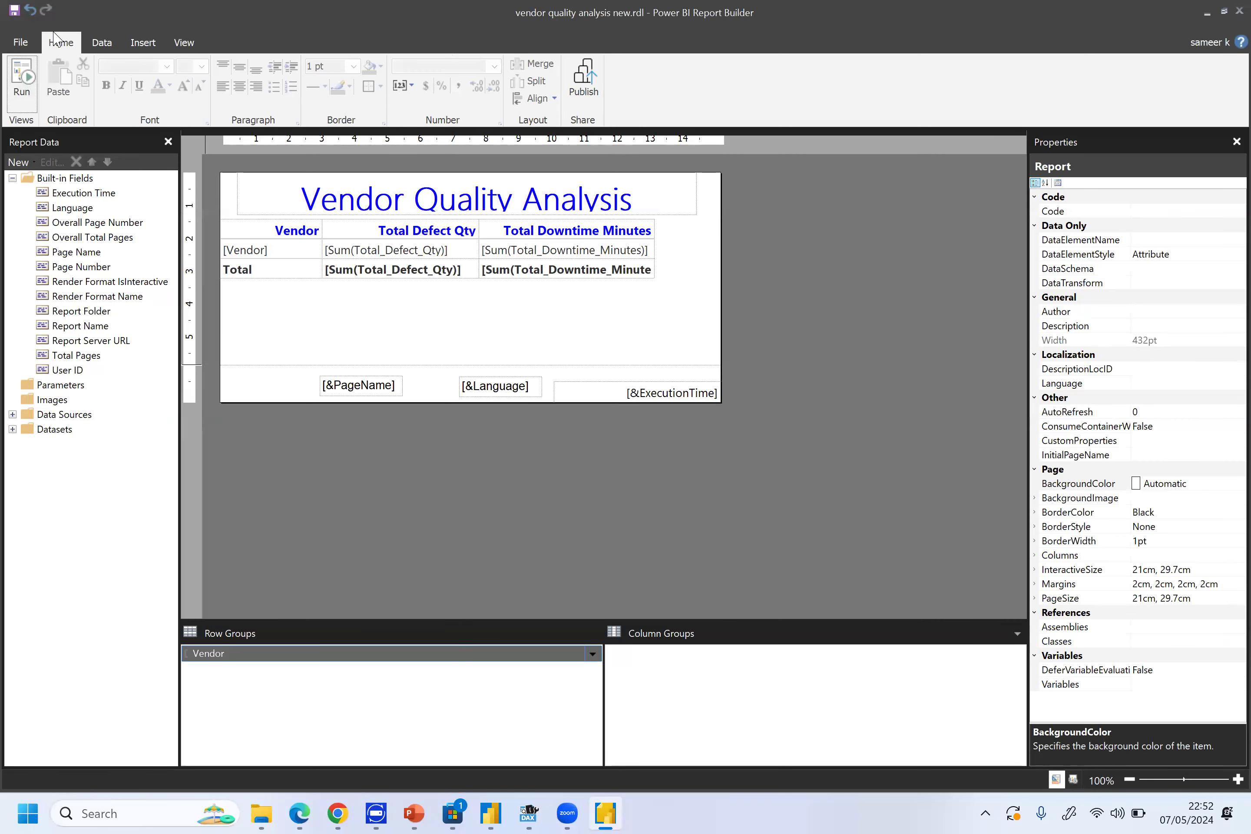
left_click(22, 83)
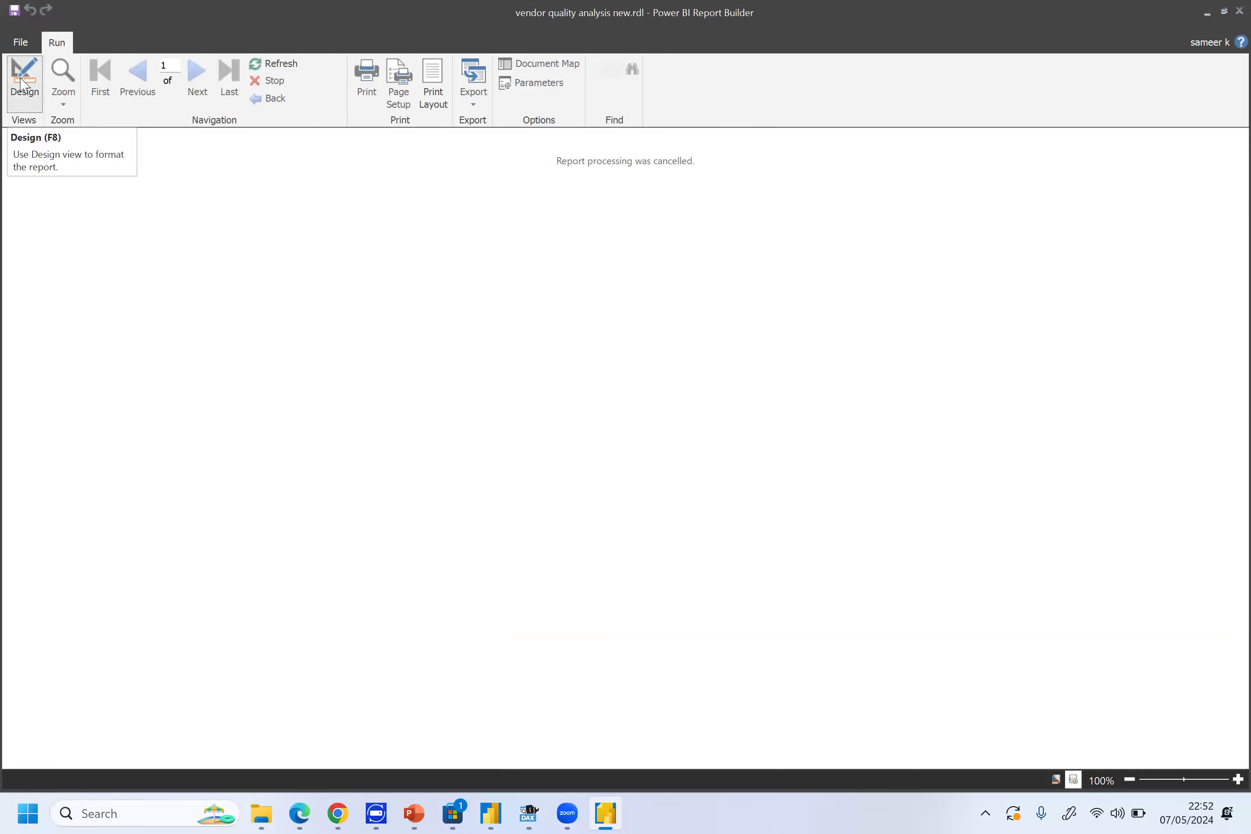
left_click(23, 84)
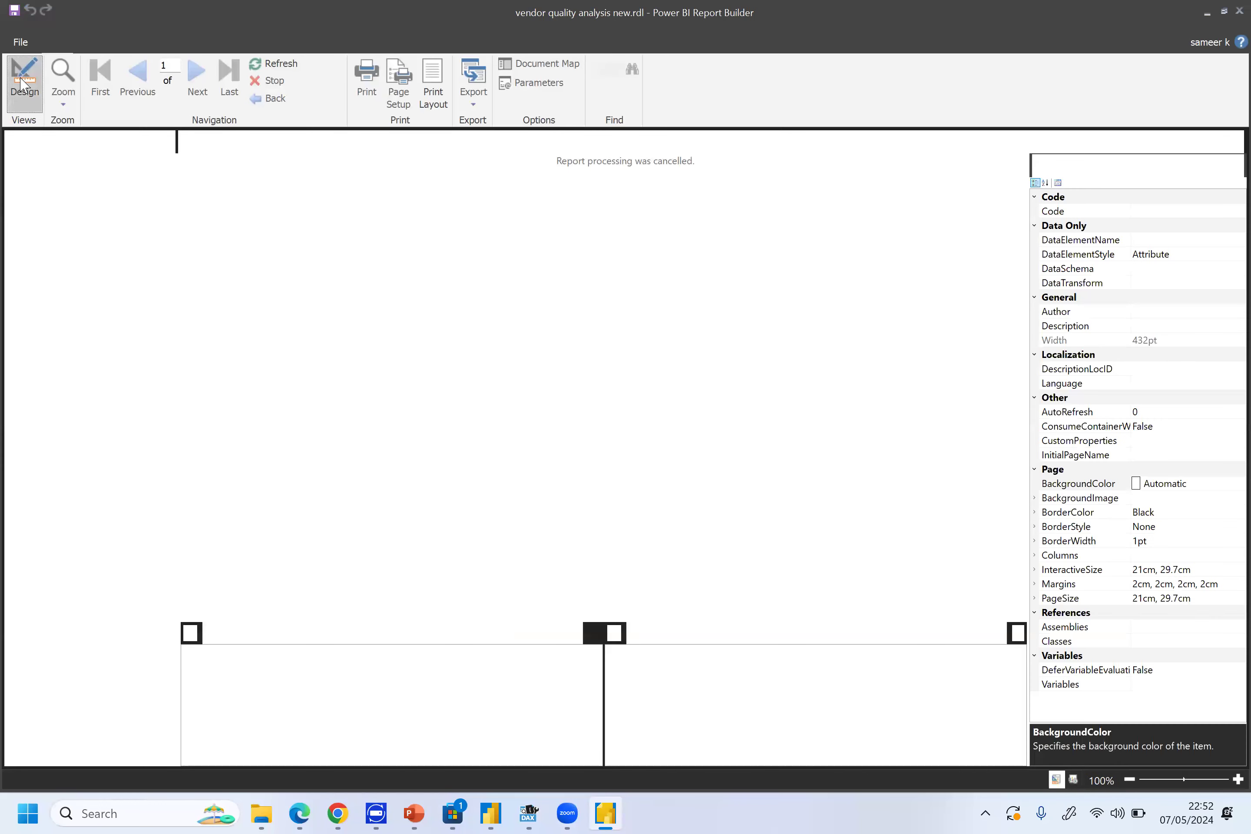
left_click(20, 79)
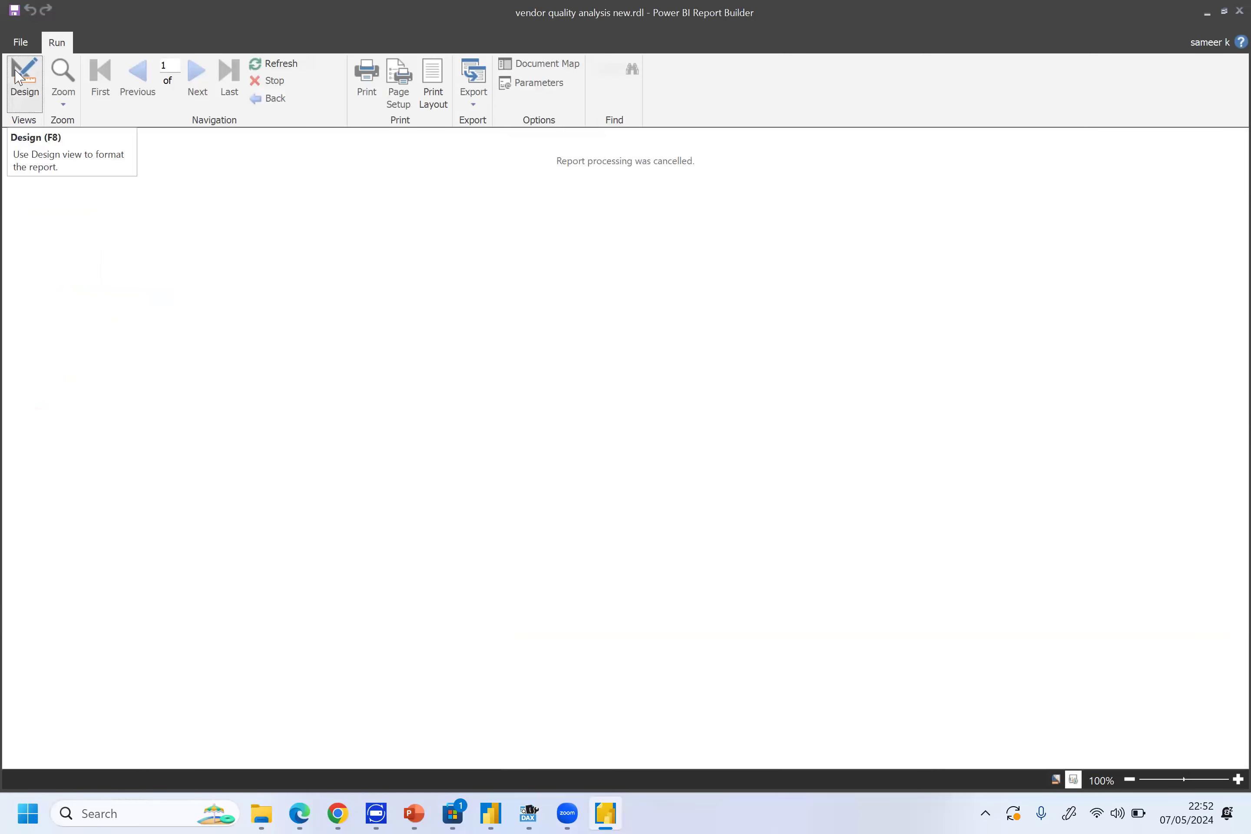
left_click(34, 86)
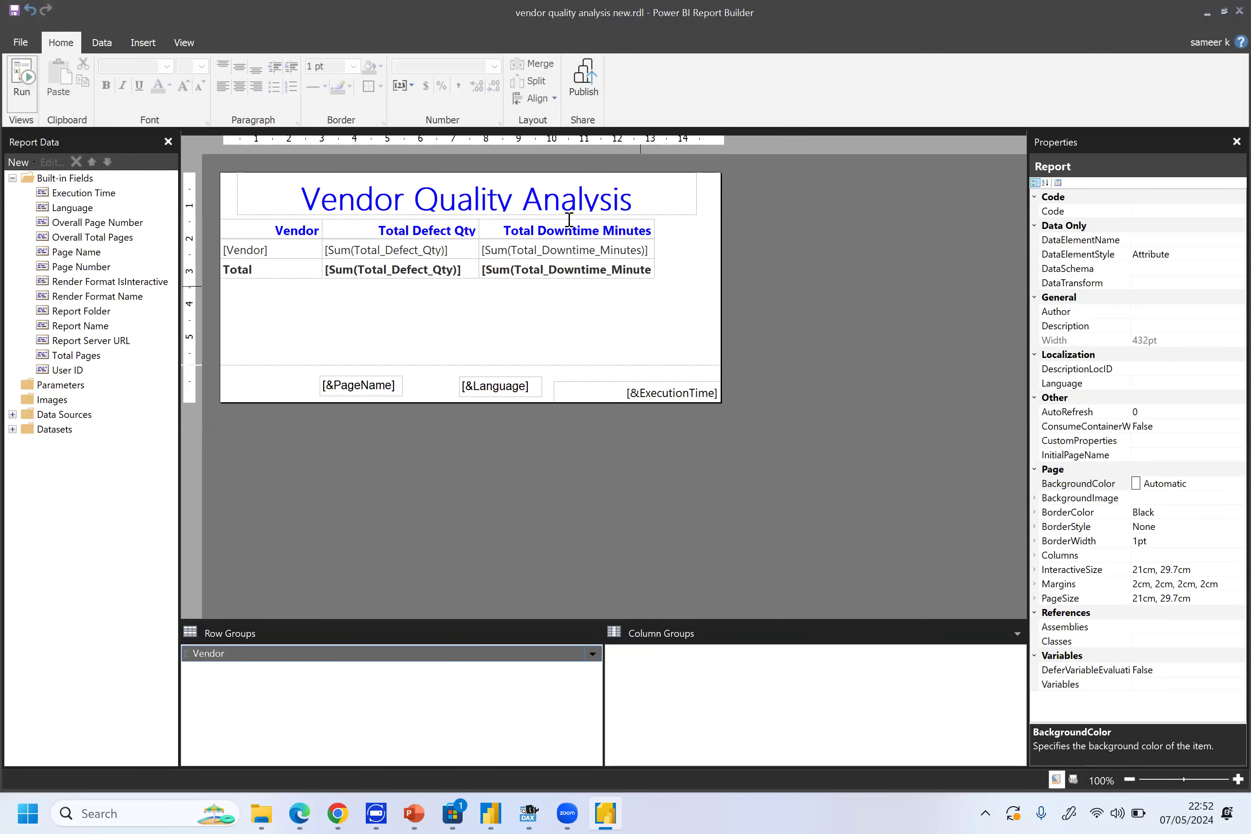
double_click(431, 187)
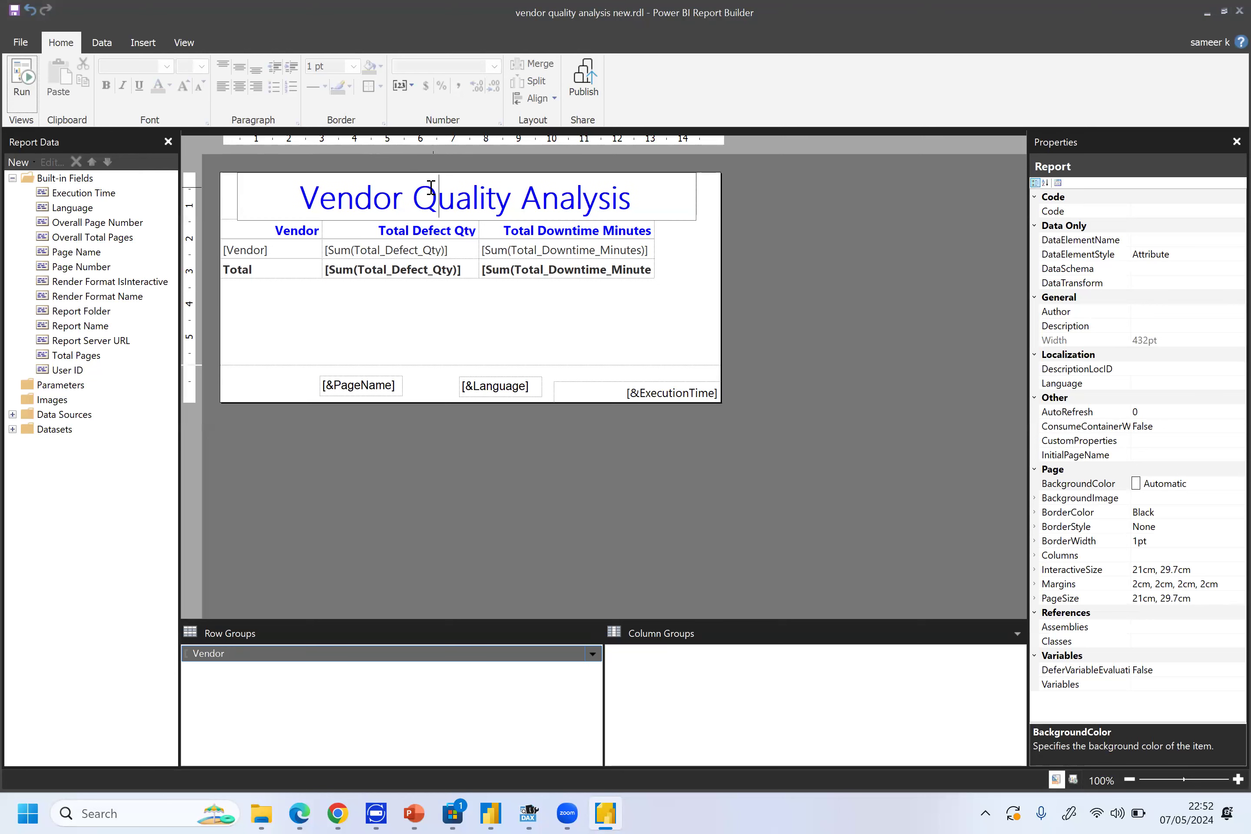
left_click(21, 79)
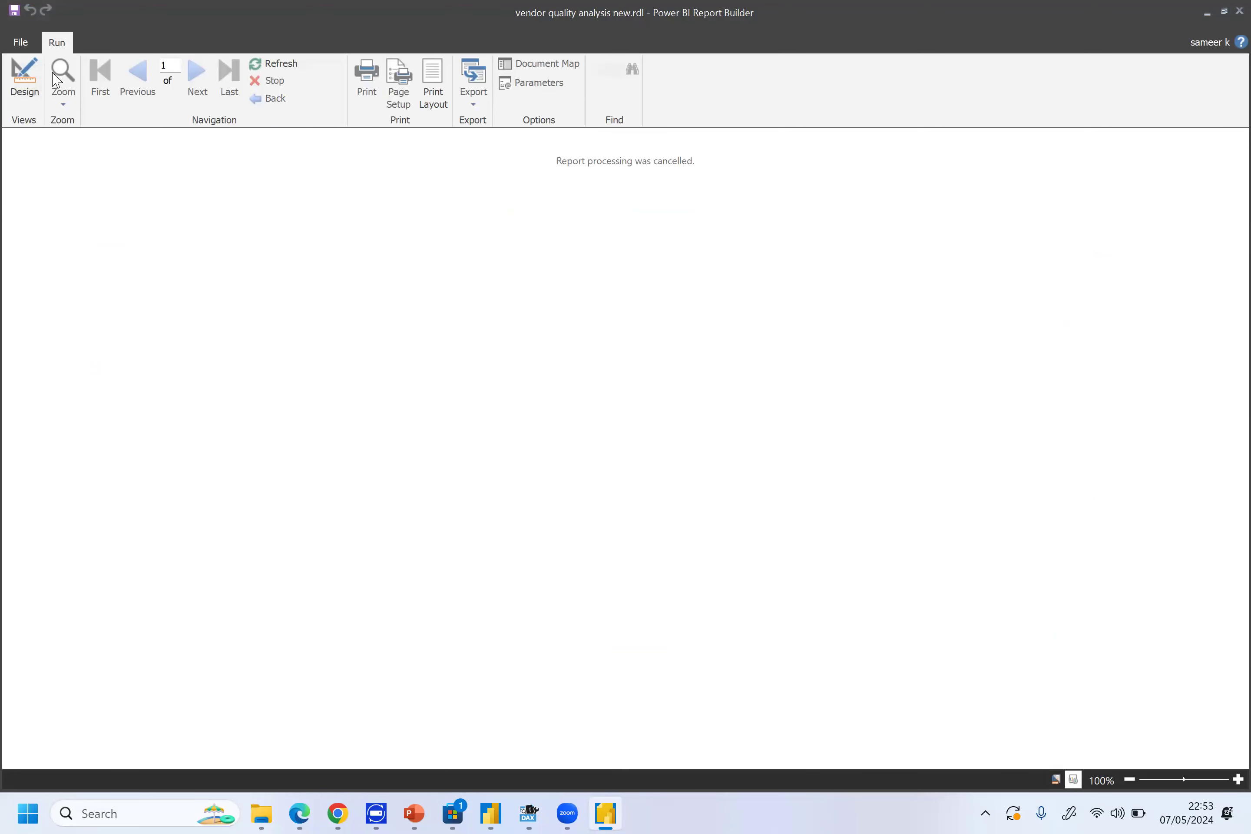
left_click(24, 78)
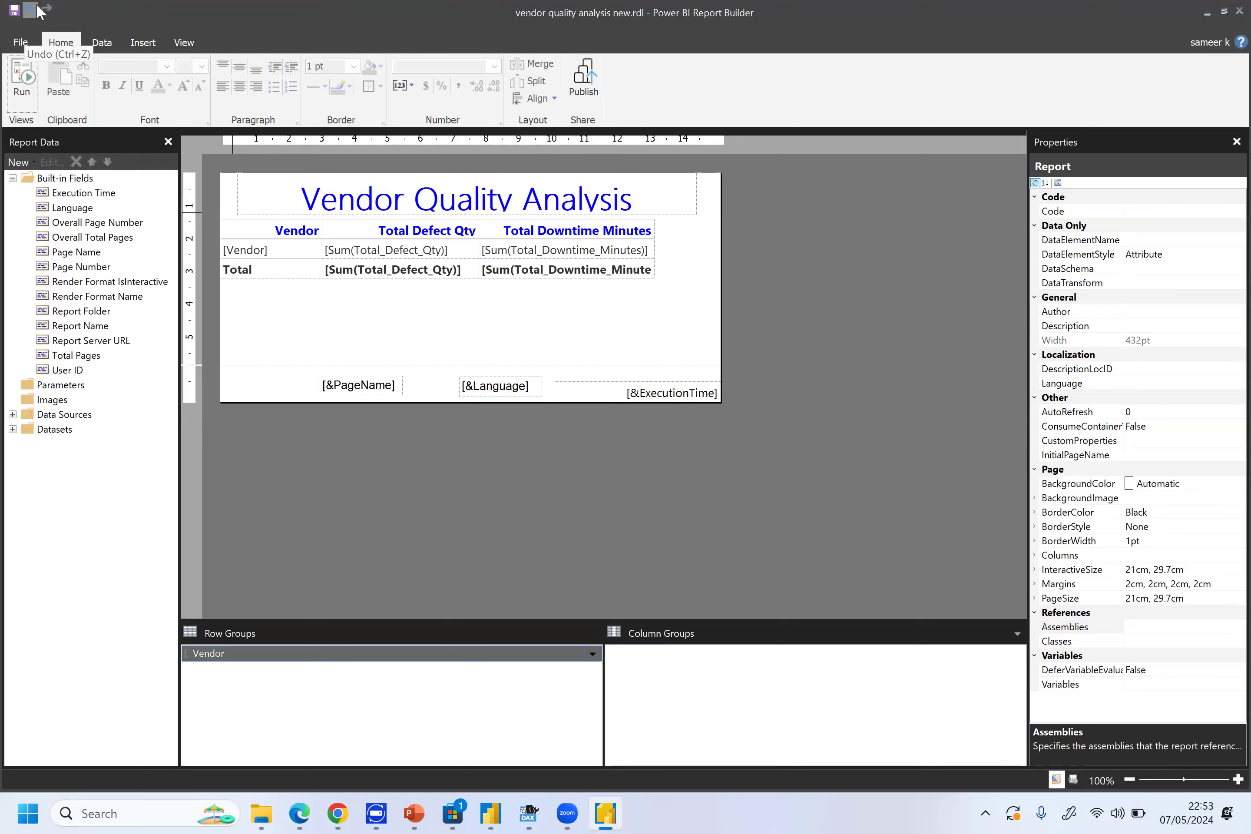
double_click(584, 205)
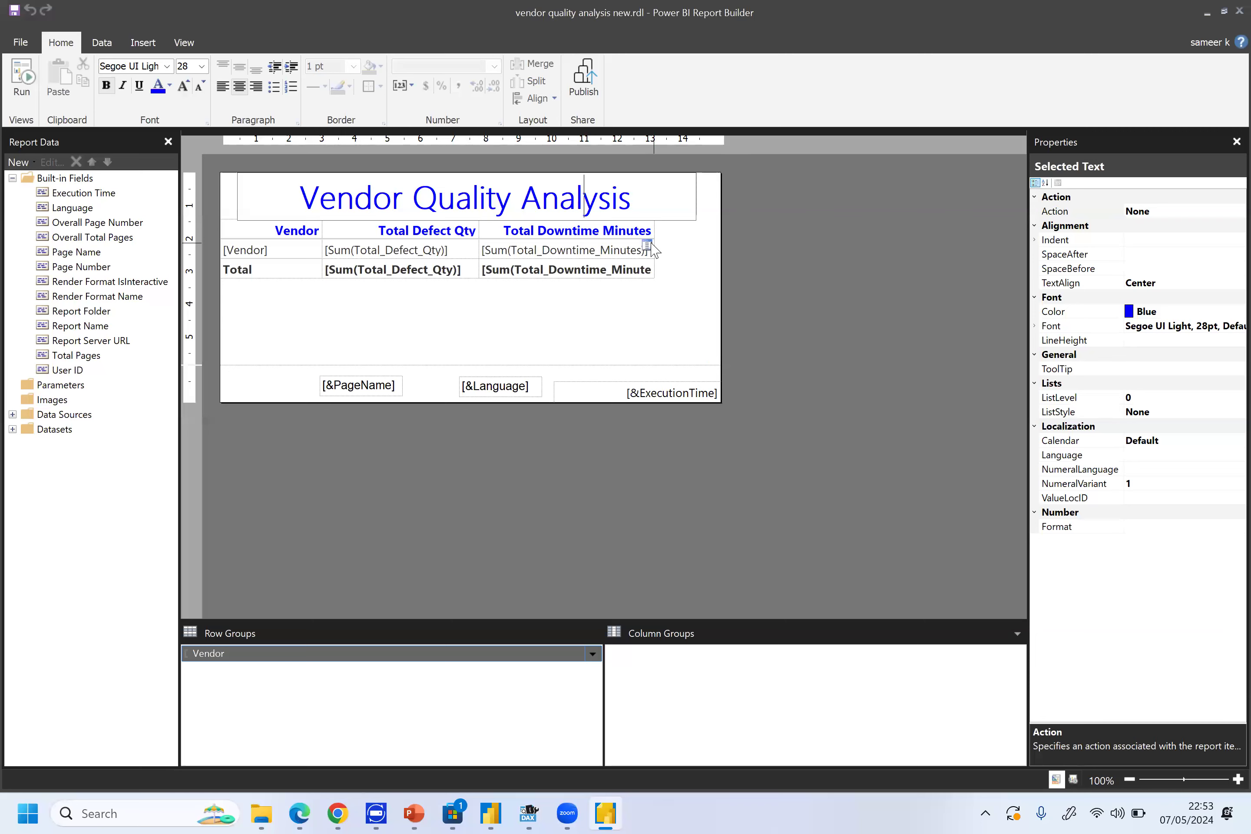
left_click(647, 245)
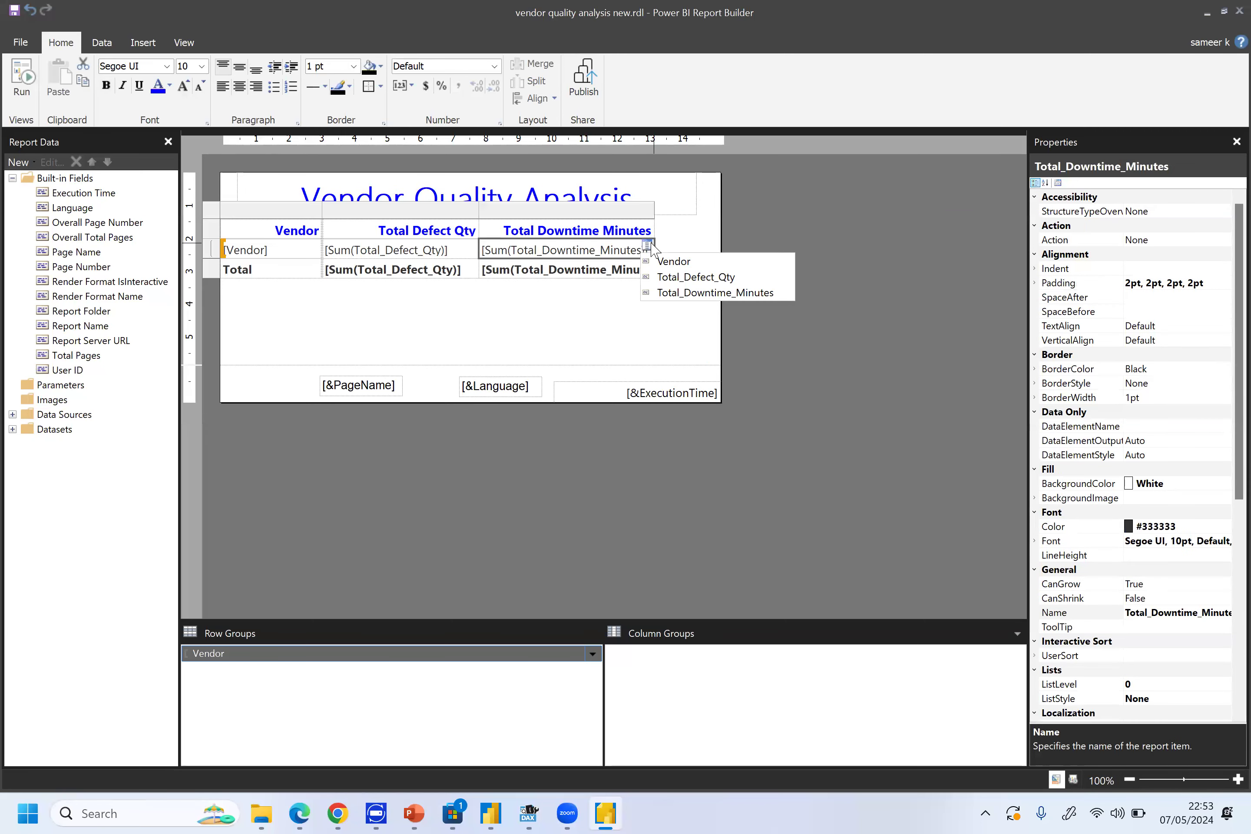
left_click(676, 294)
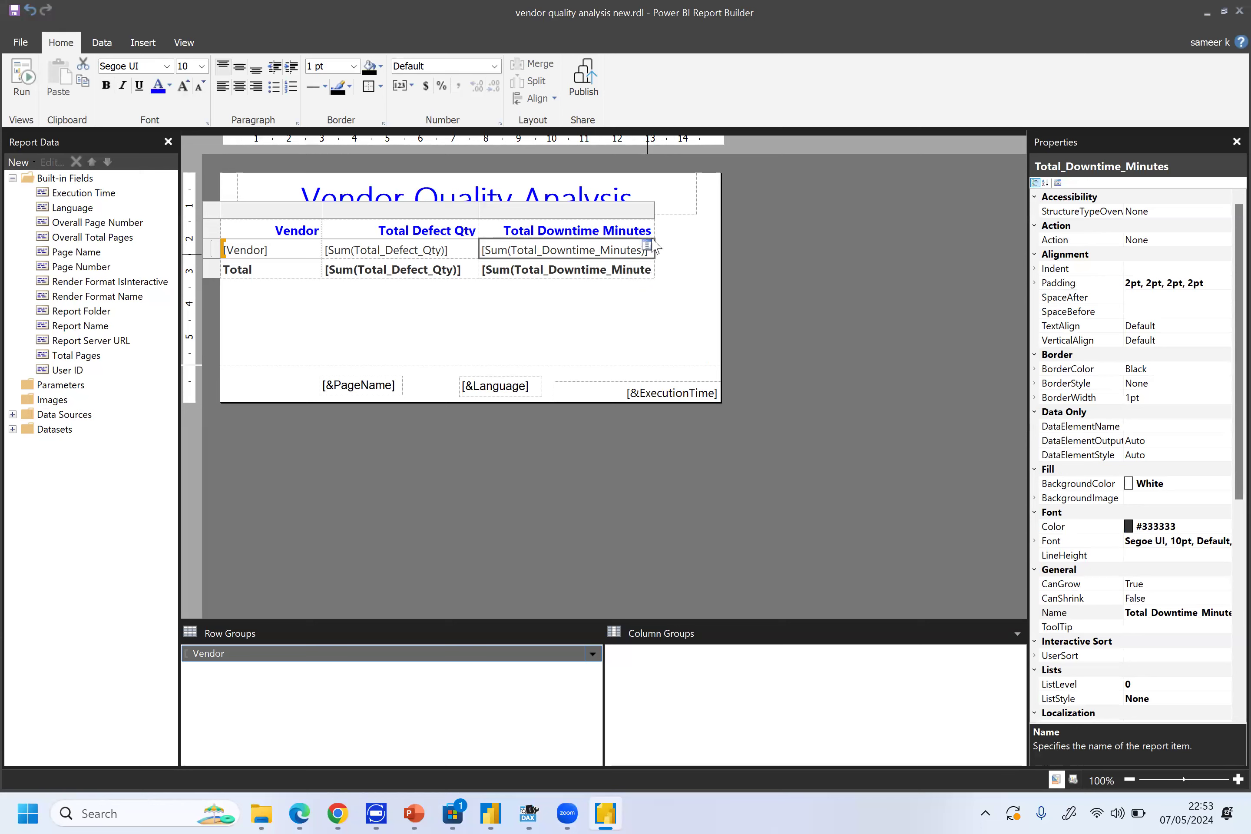
left_click(647, 266)
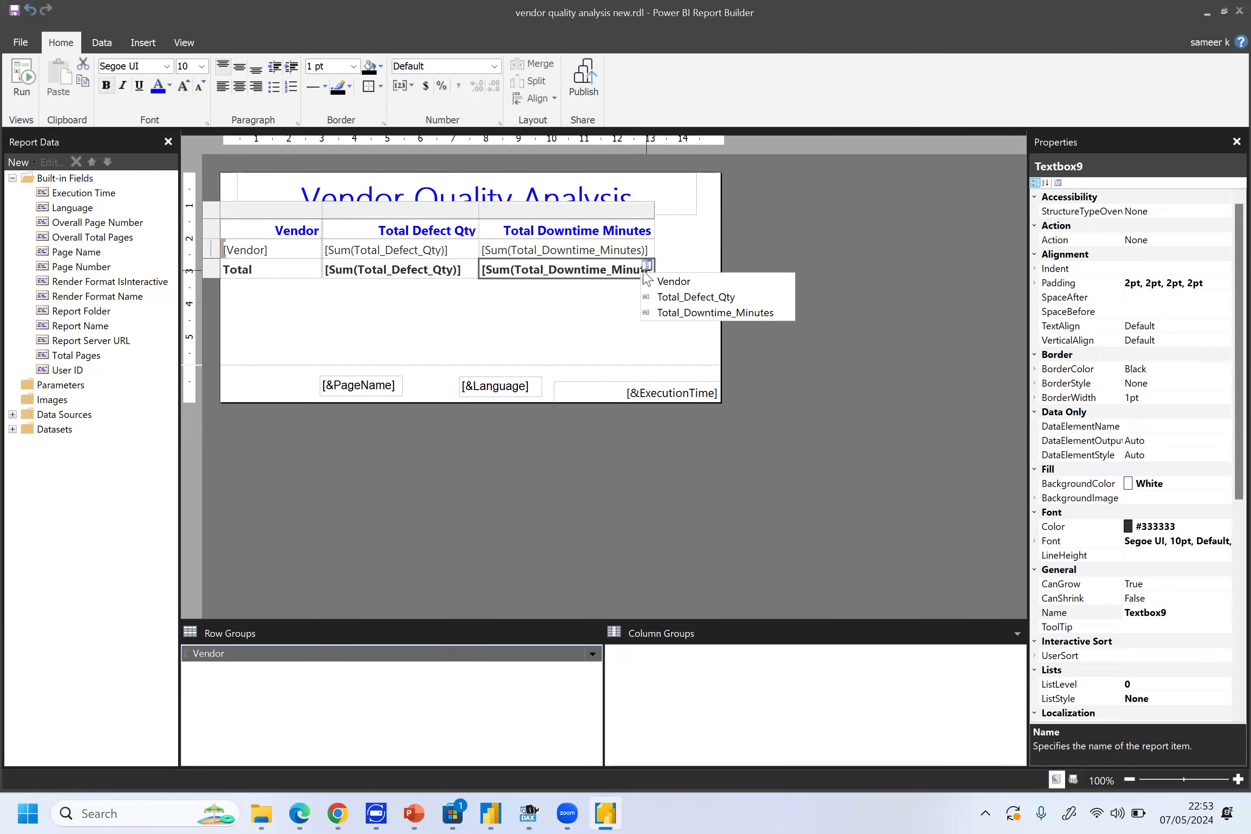
left_click(644, 211)
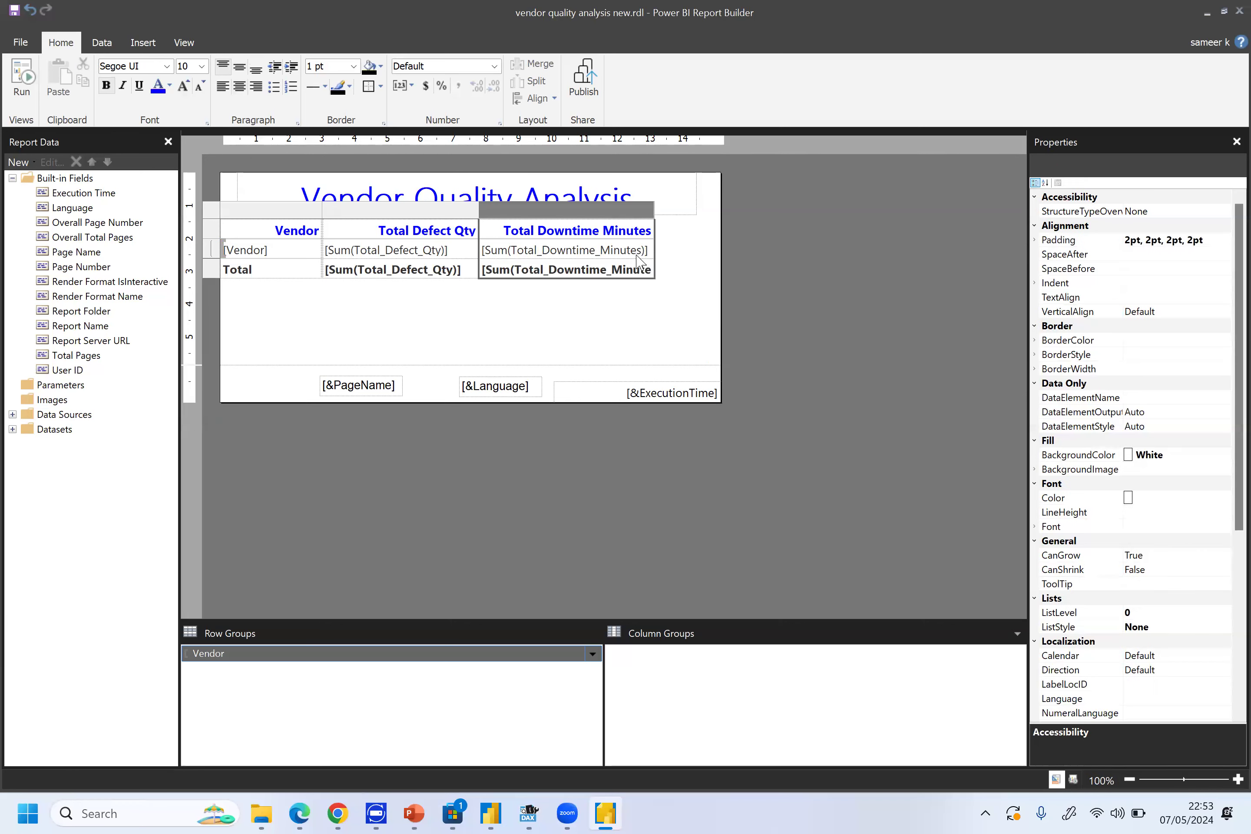
Shrink the table from its upper-left corner, aligning its left edge with the title text box and leaving a gap below the title
left_click(216, 213)
left_click_drag(220, 218, 241, 225)
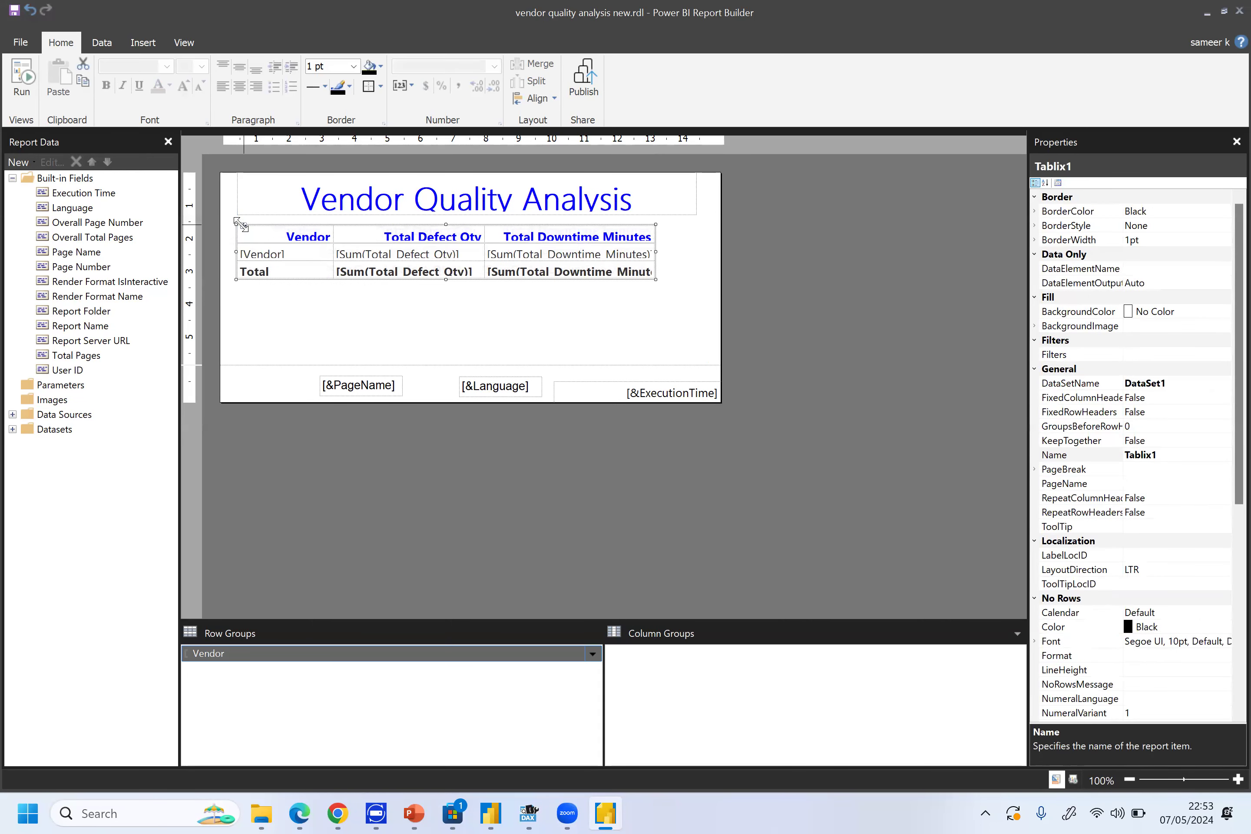
left_click(464, 344)
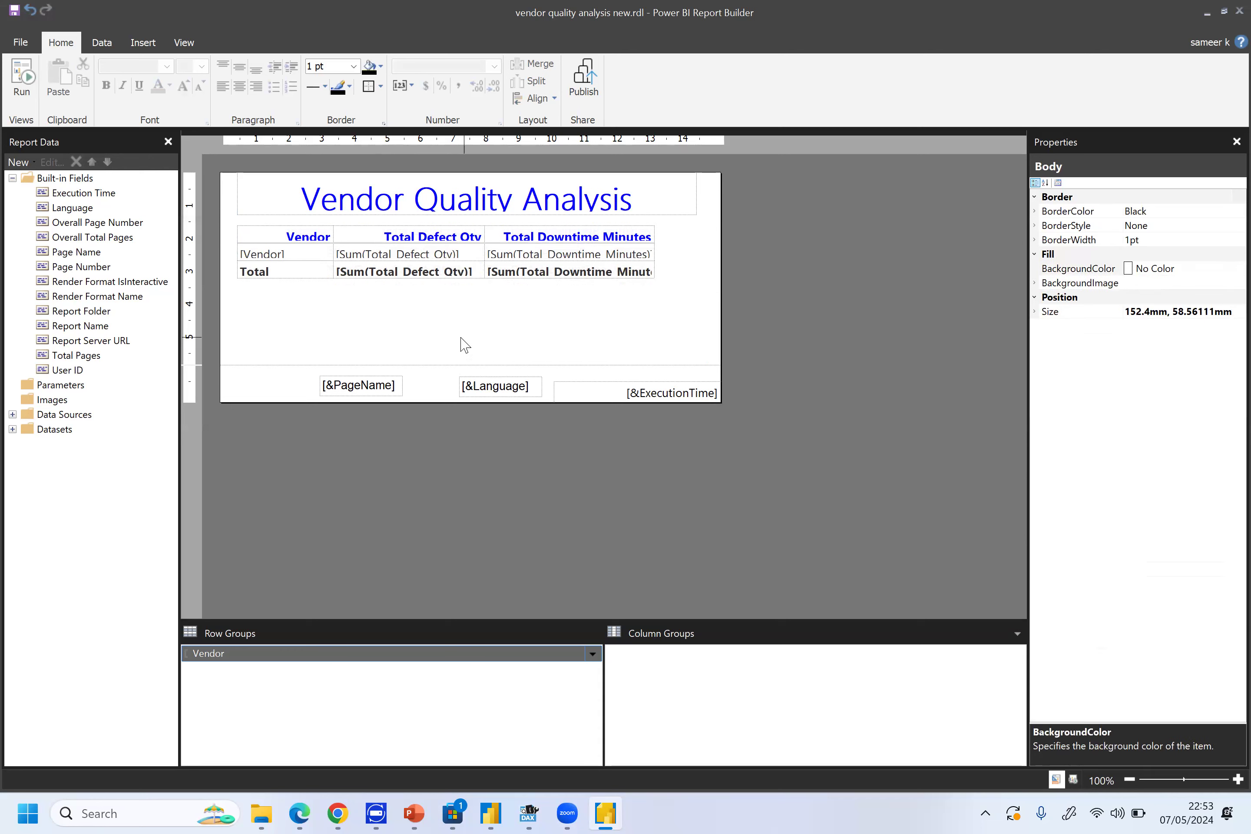
Add a line break after the Total Defect Qty column heading and save the report
left_click(327, 238)
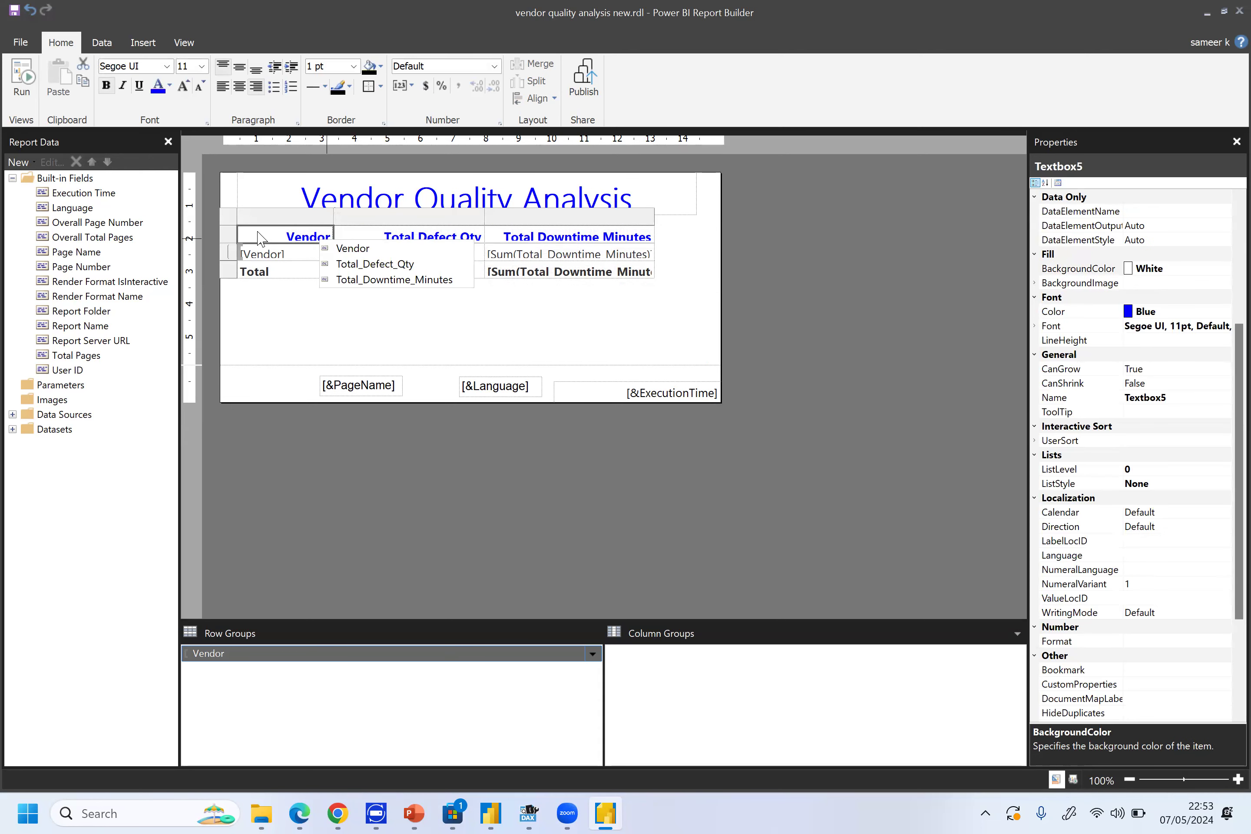
left_click(355, 237)
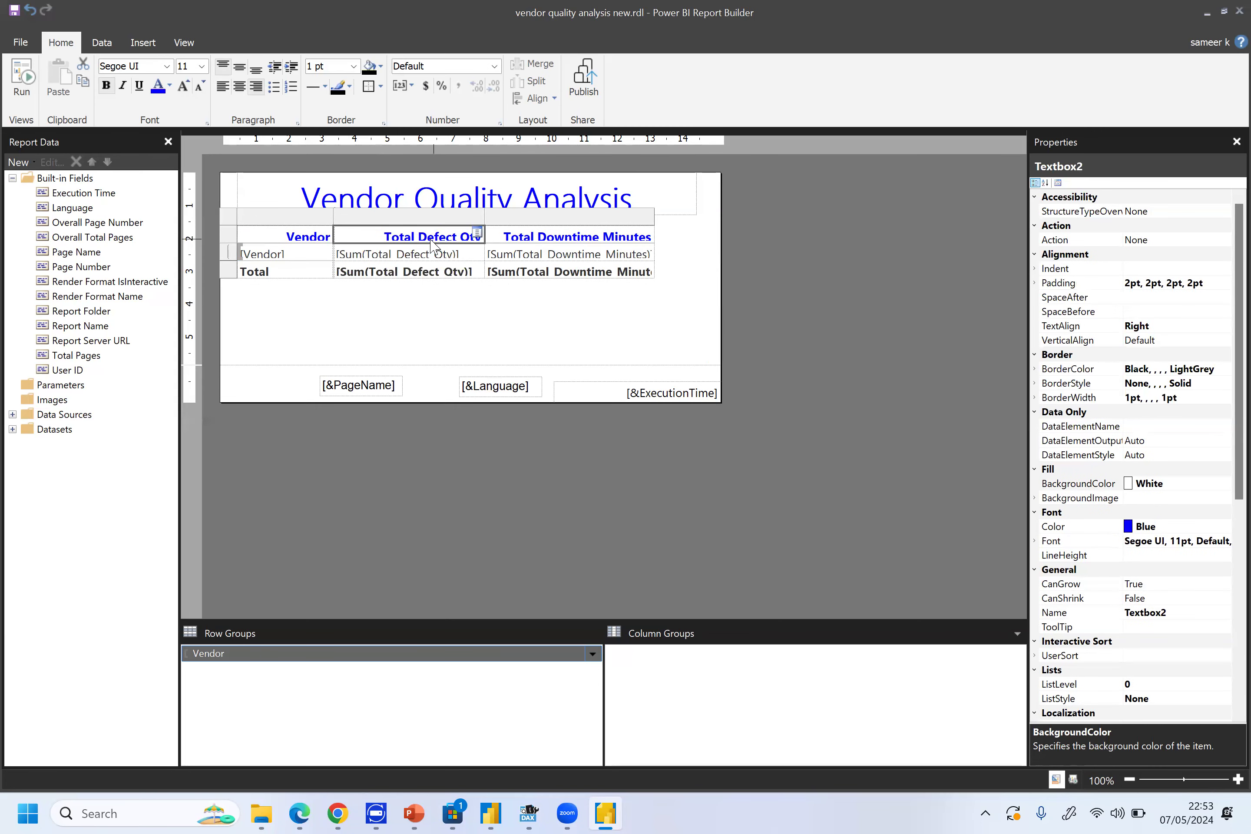
left_click(387, 236)
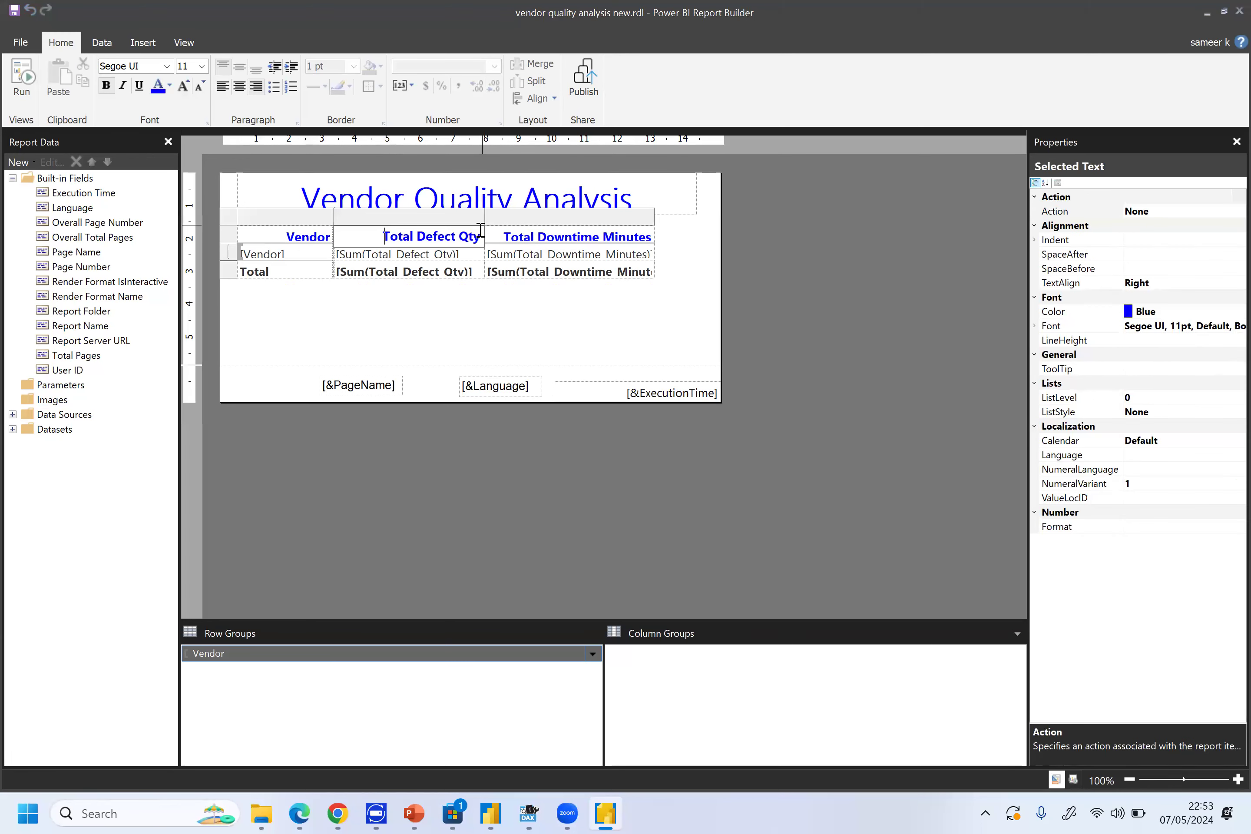
key("Return")
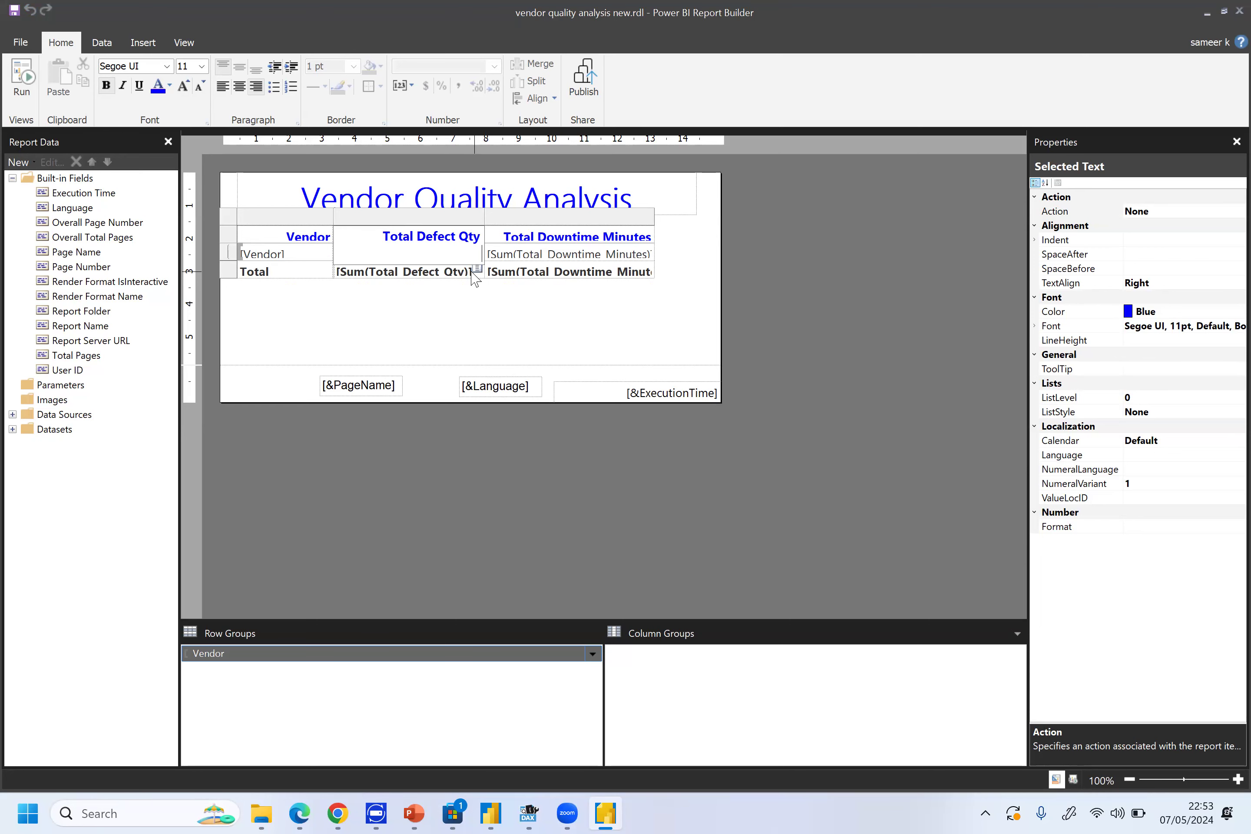
right_click(462, 305)
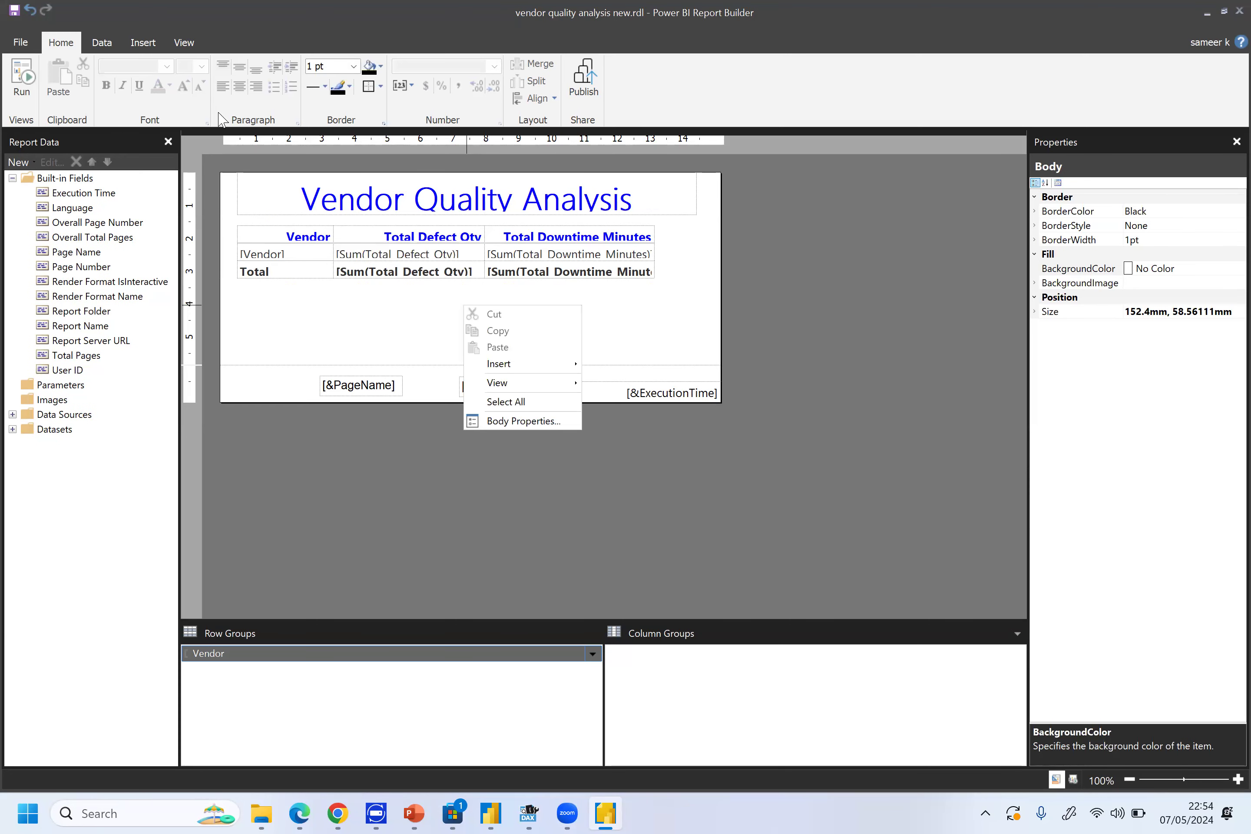
left_click(16, 16)
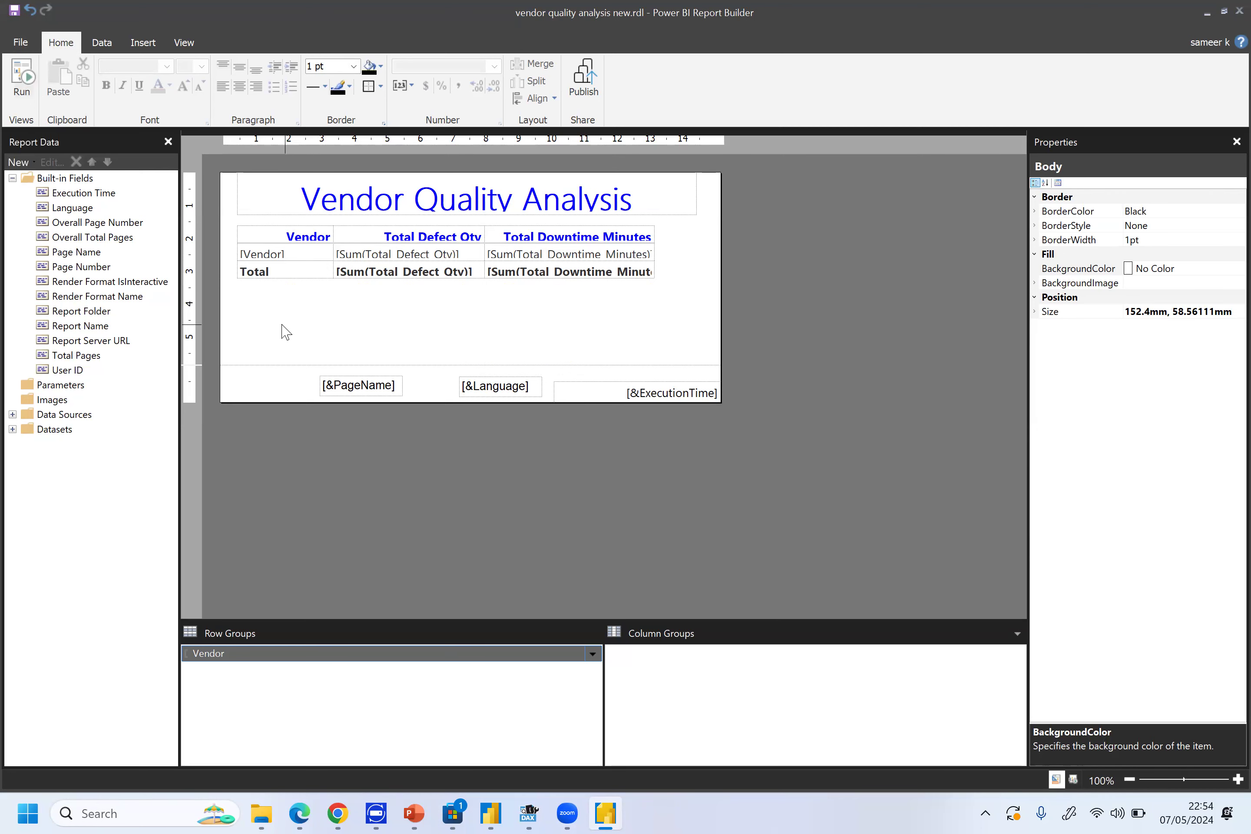
Preview the report and examine its first page from the title and headings down to the execution time in the footer
left_click(30, 80)
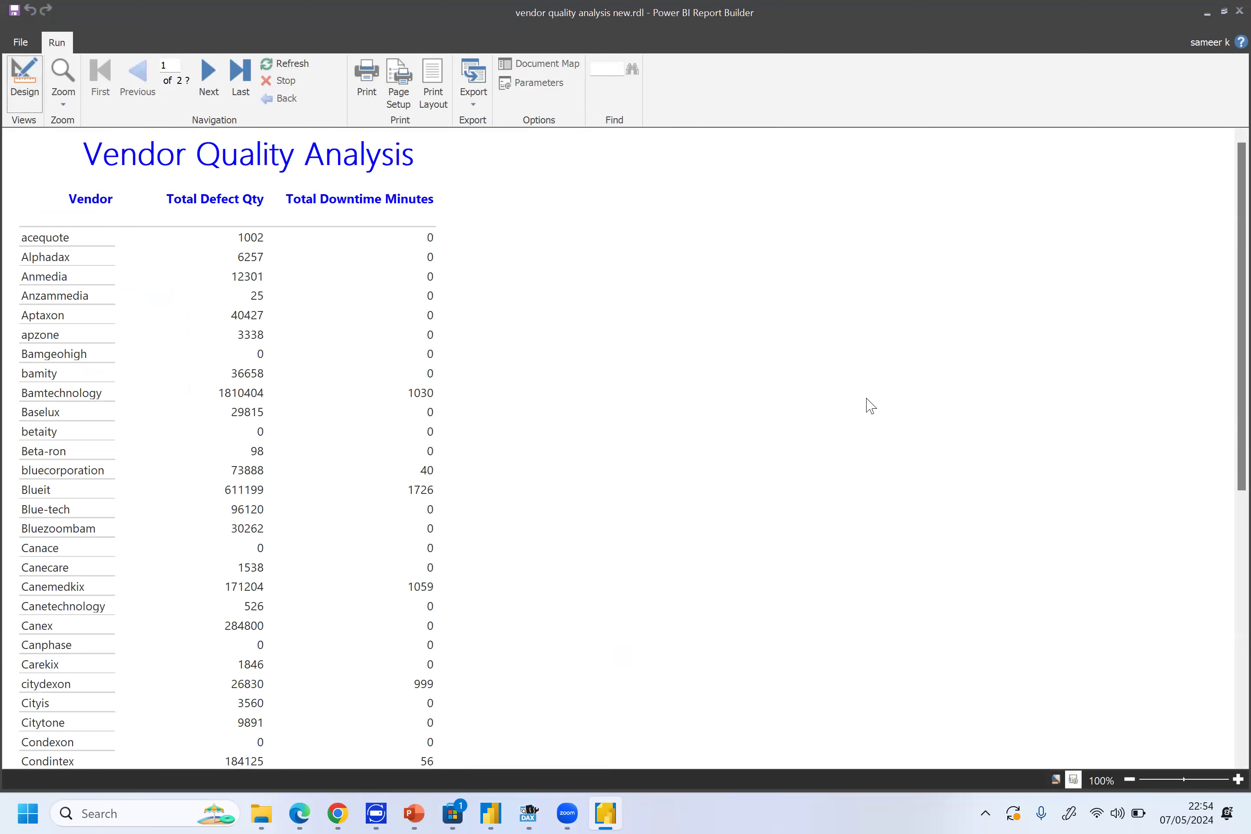
scroll(448, 184, "down", 10)
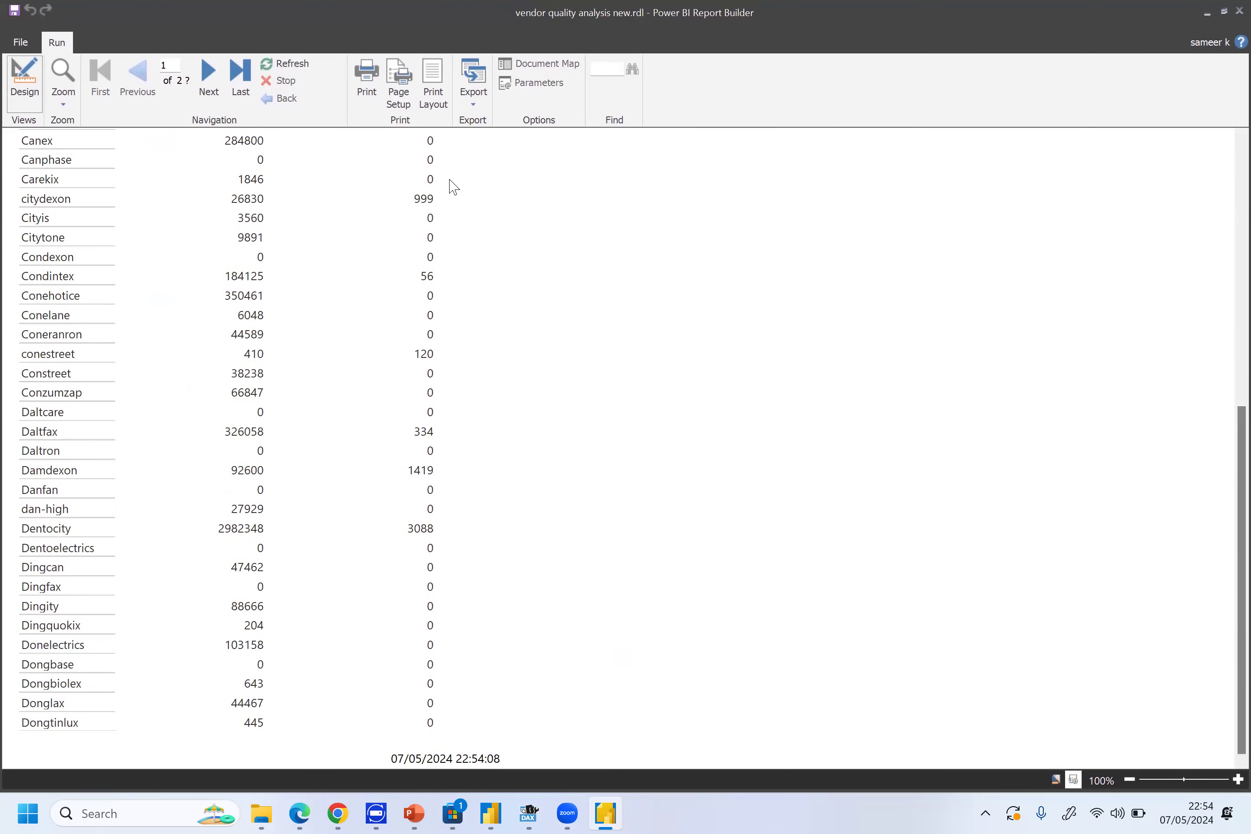
scroll(447, 184, "up", 10)
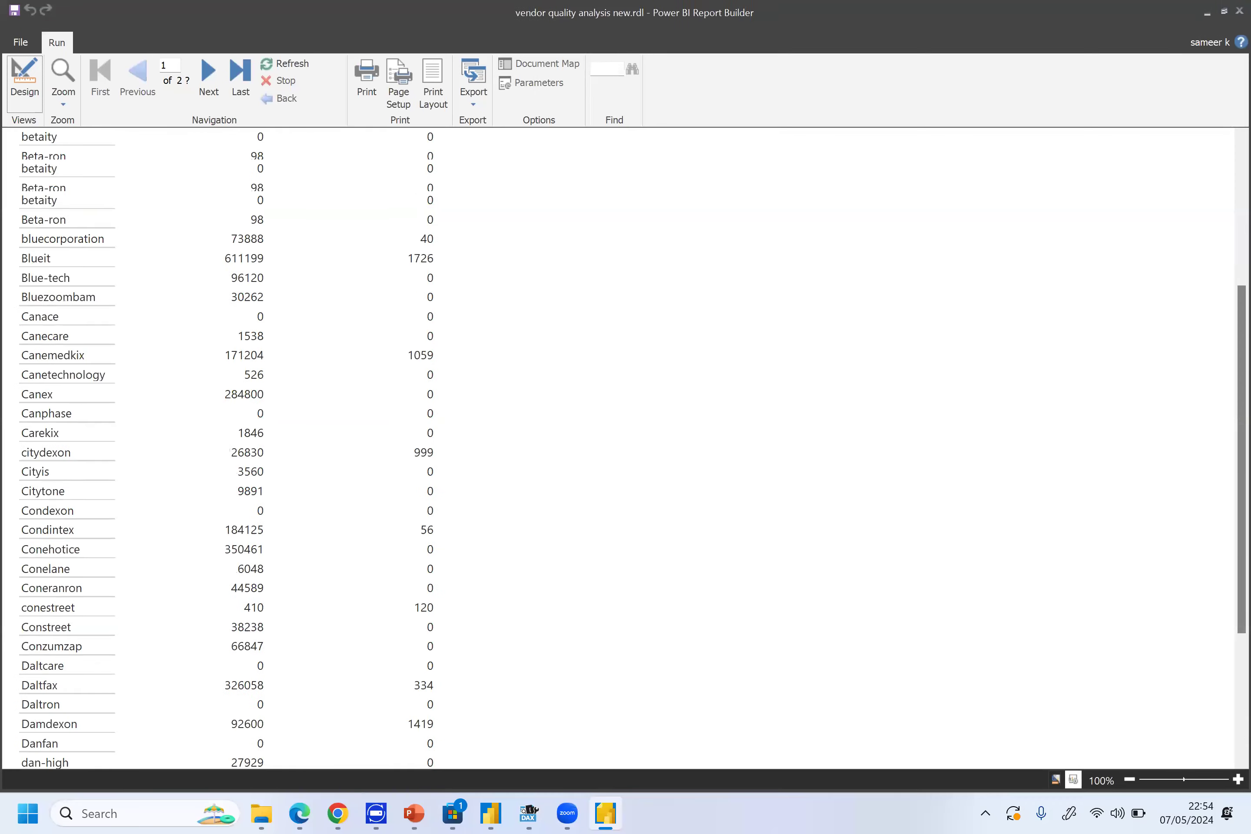
scroll(452, 185, "up", 1)
scroll(453, 186, "down", 10)
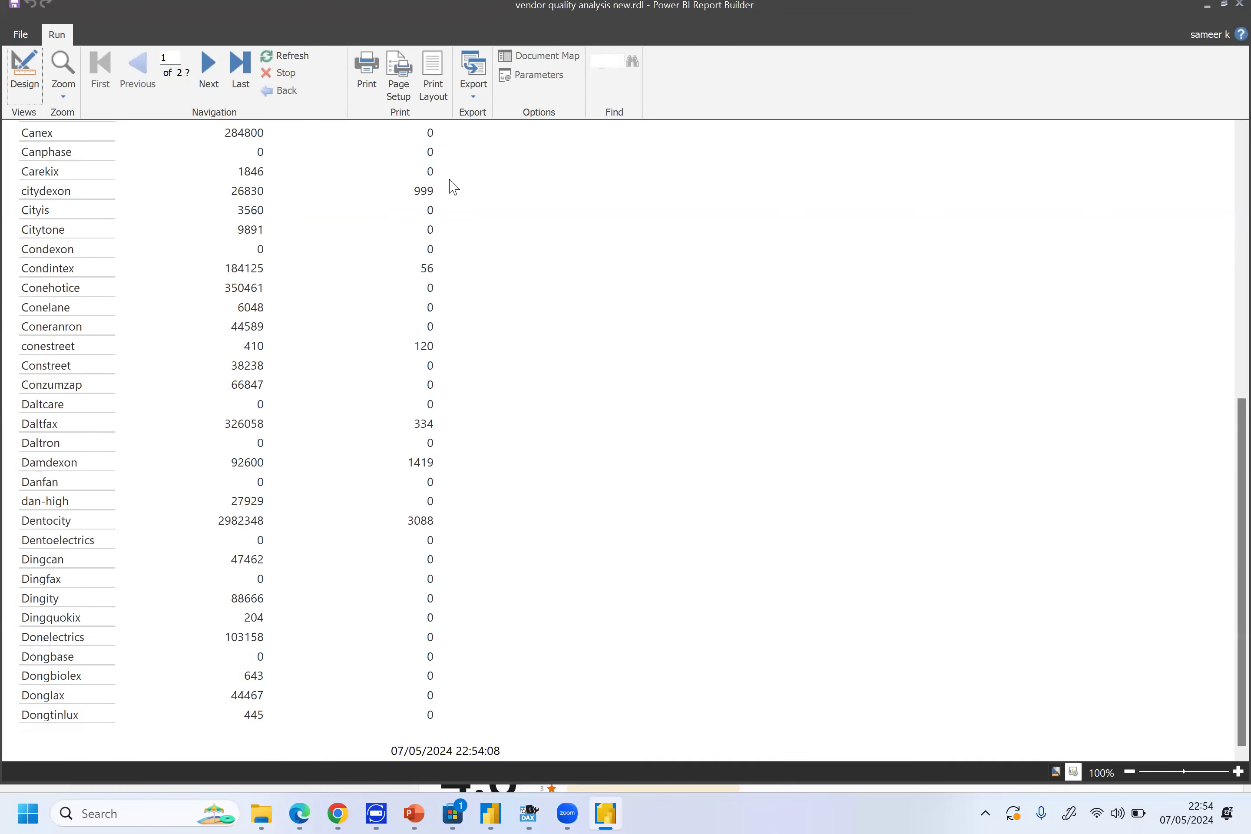
scroll(454, 187, "up", 3)
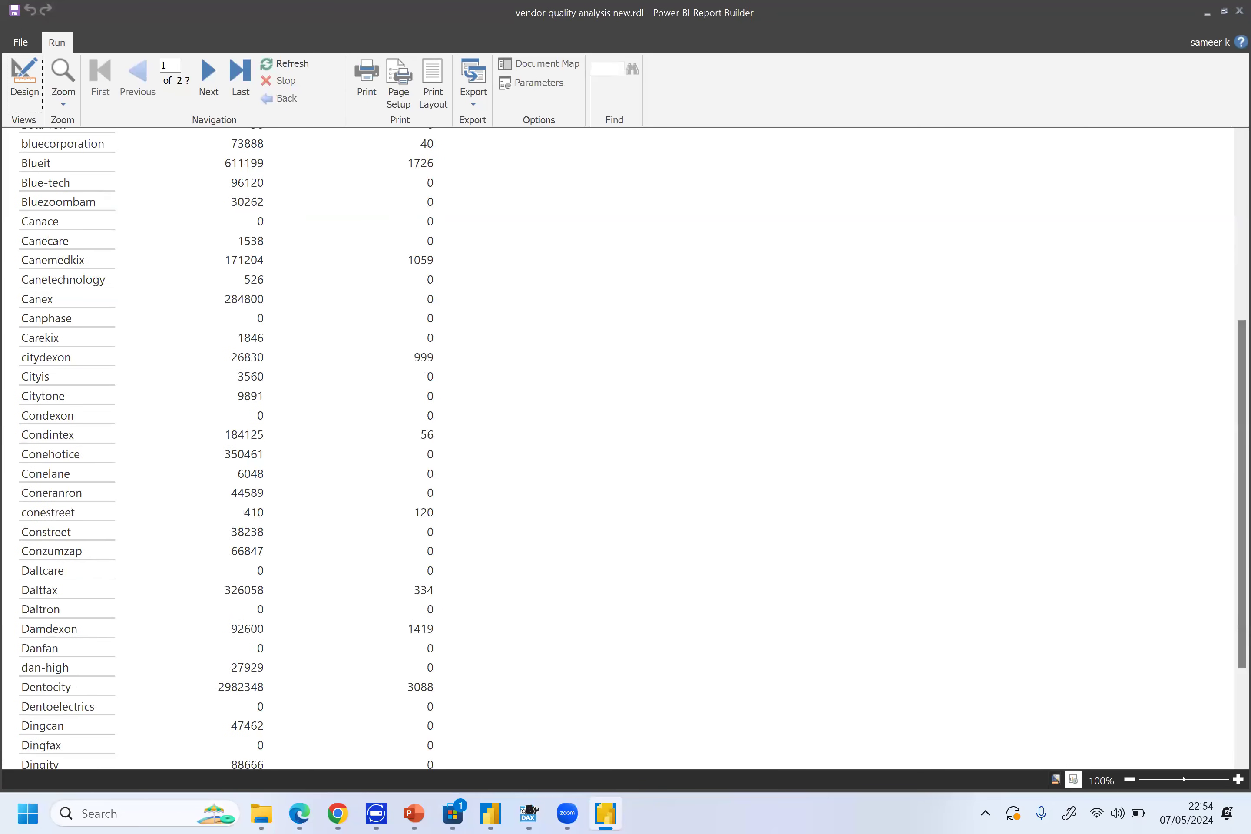
scroll(454, 187, "down", 3)
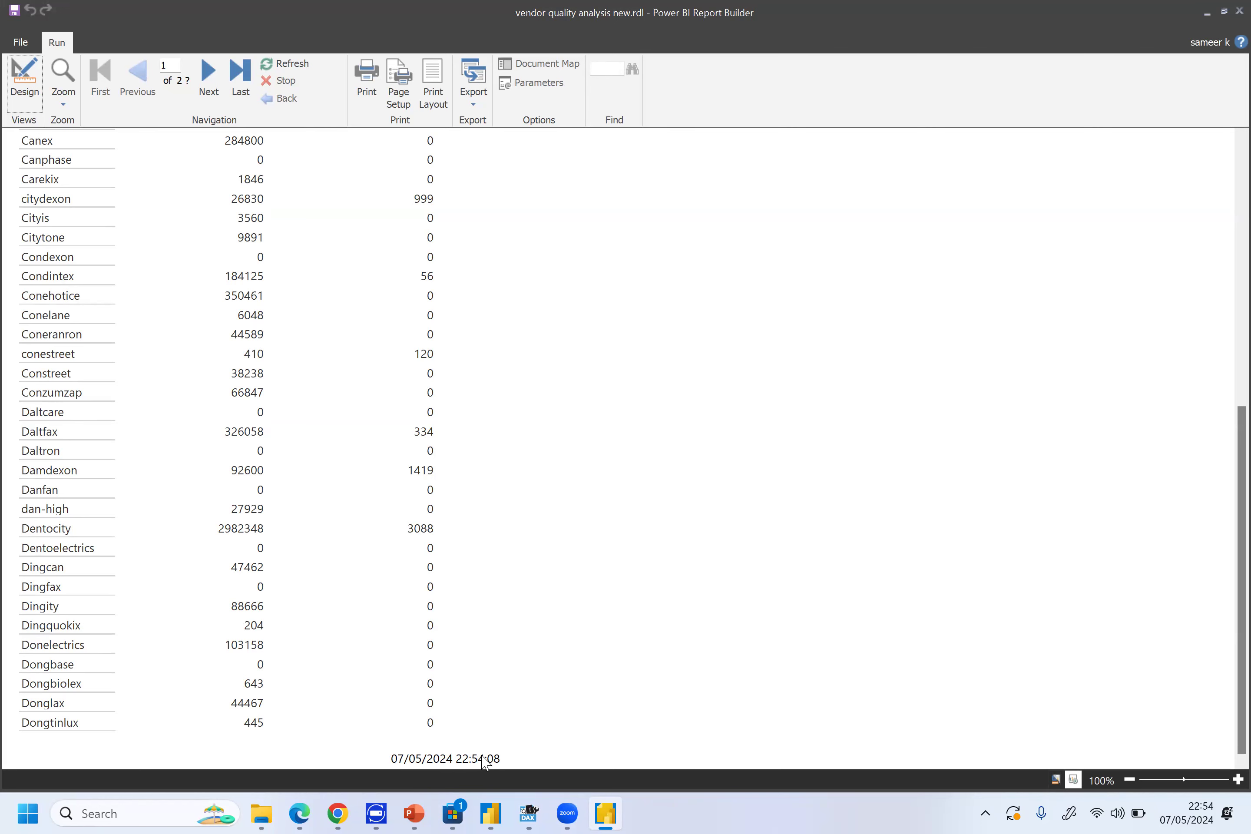
scroll(484, 762, "up", 9)
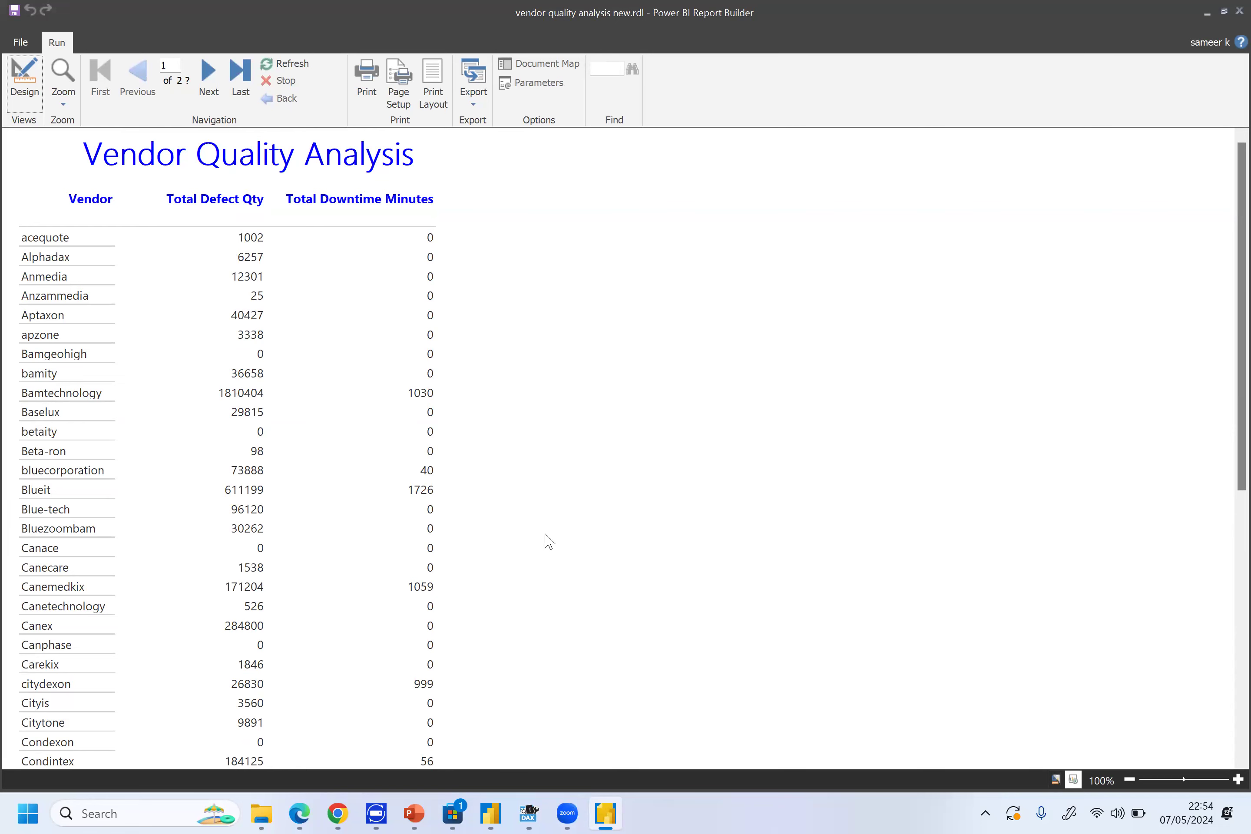
Show the report in print layout and page forward to page 4
left_click(448, 91)
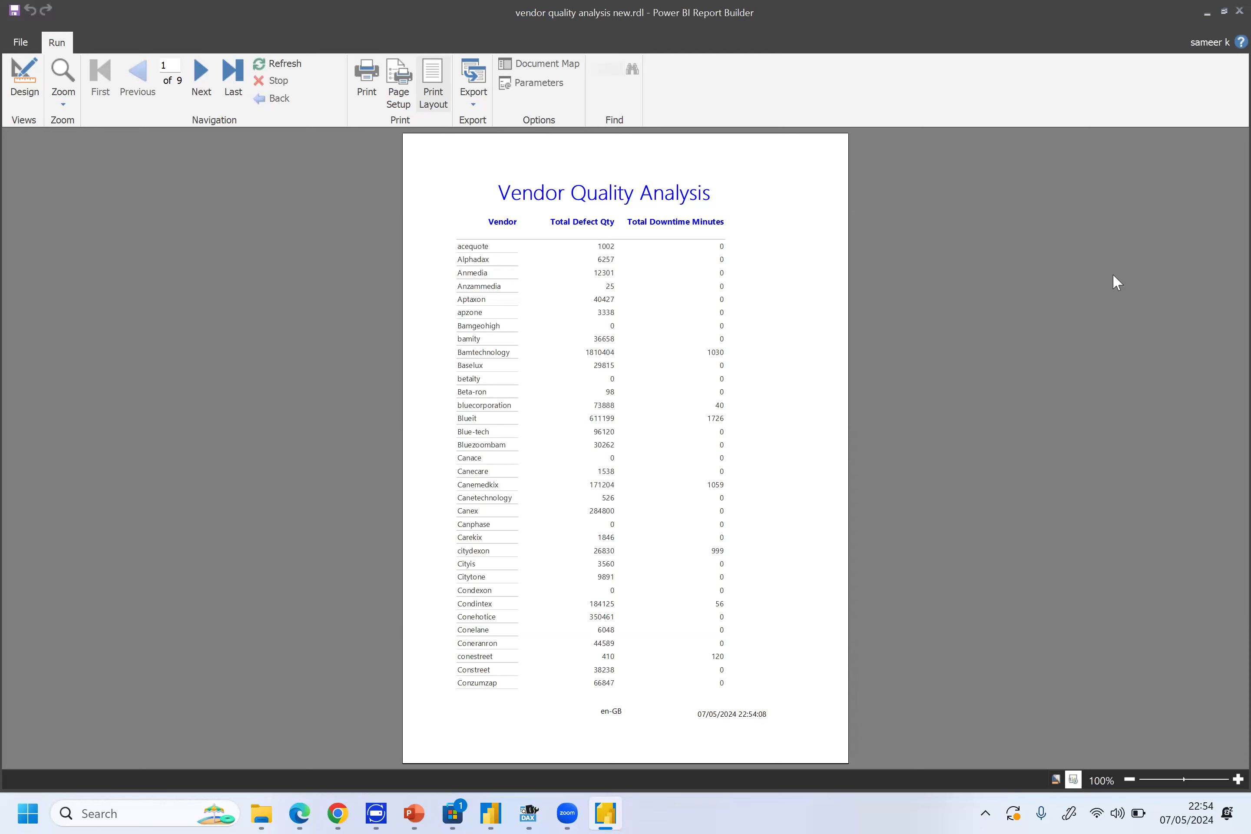
left_click(202, 75)
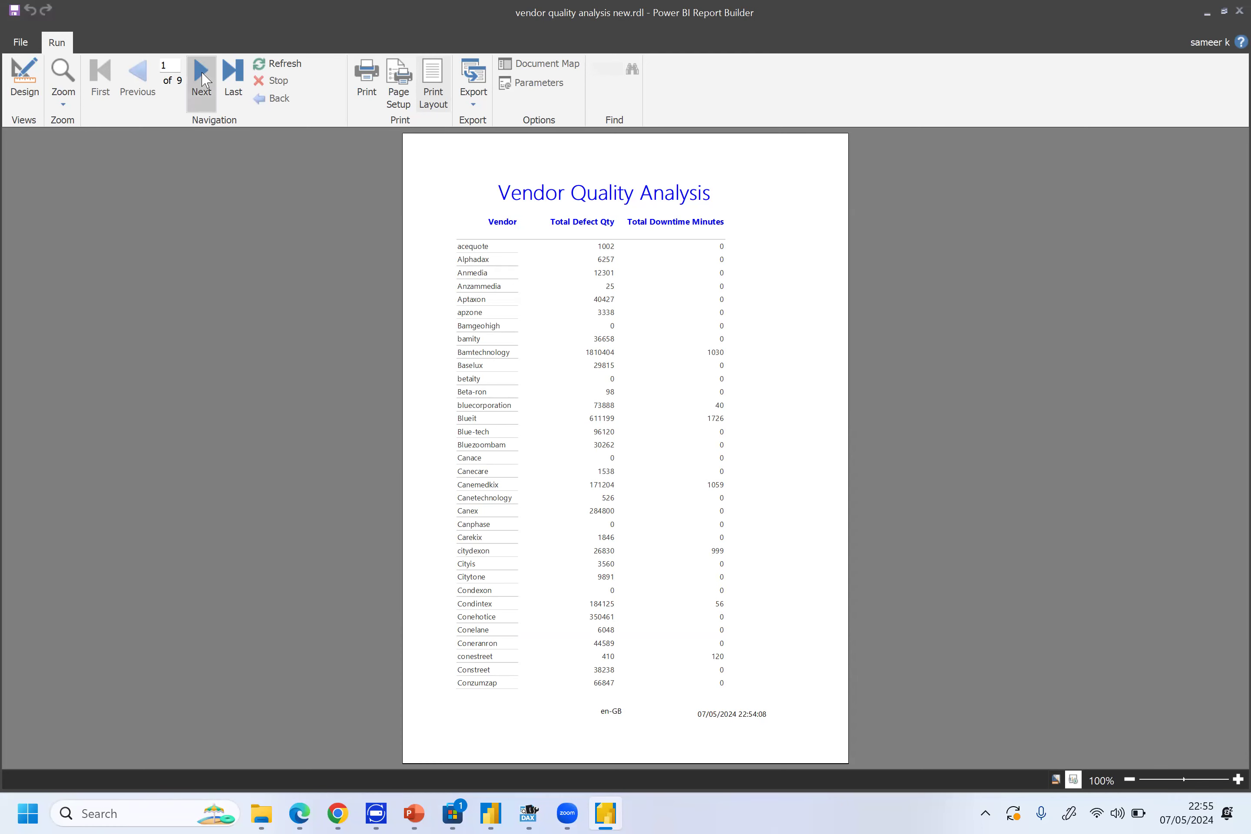
left_click(201, 75)
left_click(201, 75)
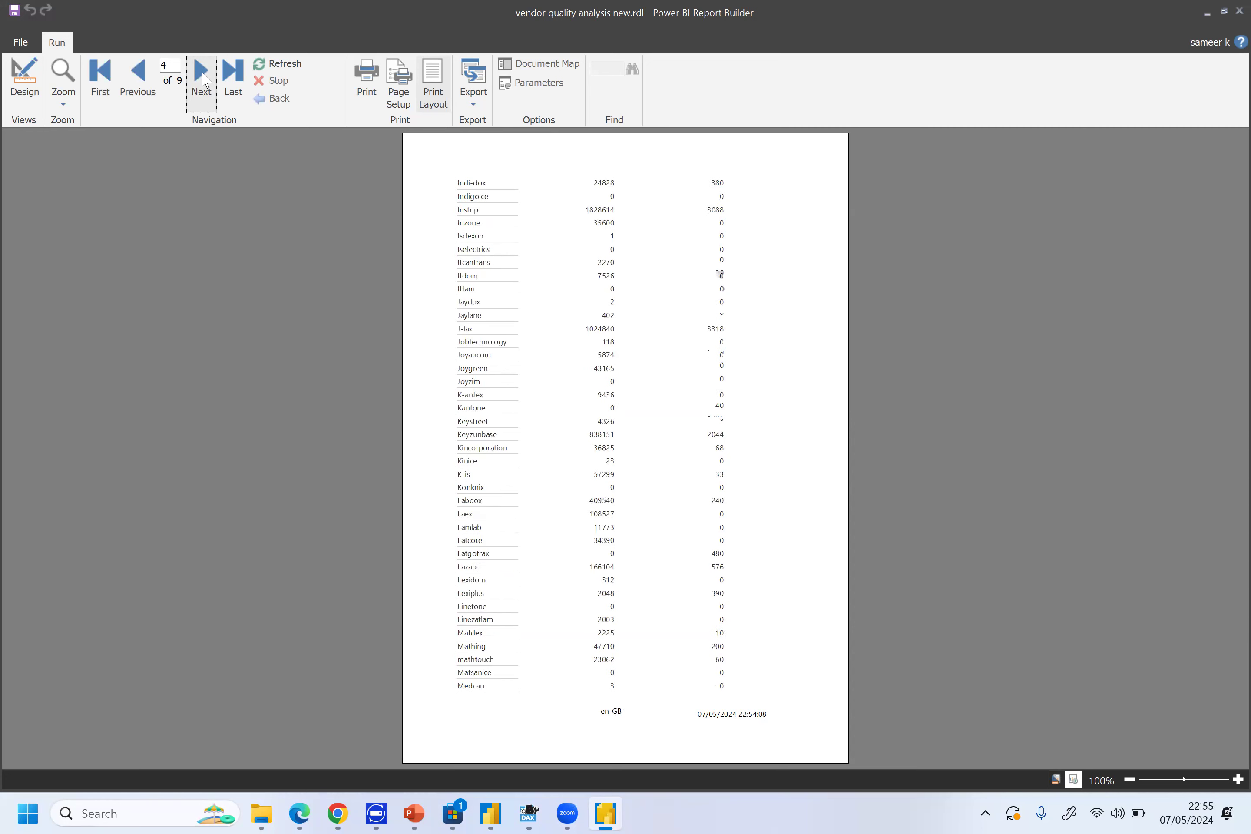
Page forward through the print layout preview from page 4 to page 9, the report's last page
left_click(201, 75)
left_click(202, 75)
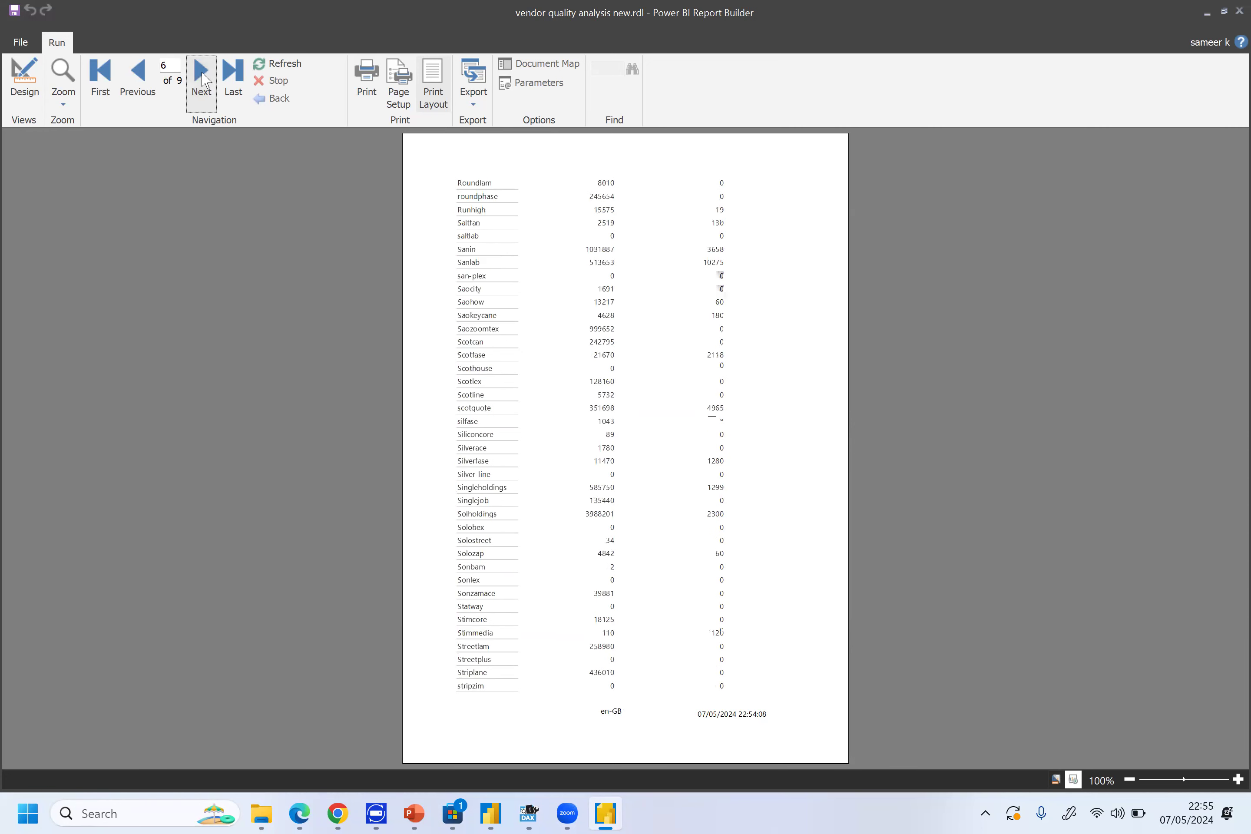
left_click(201, 76)
left_click(202, 75)
left_click(202, 75)
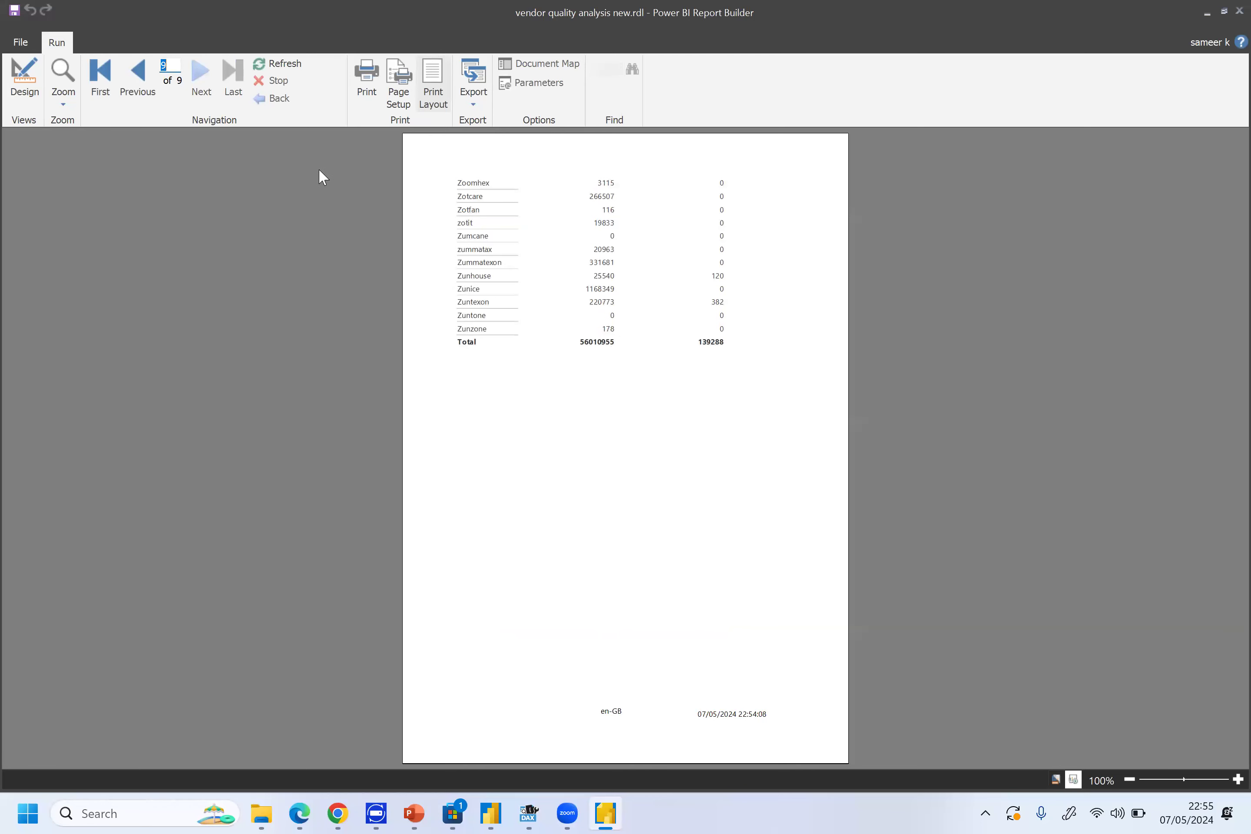
Page back through the print layout preview to page 3 of the report
left_click(139, 80)
left_click(139, 81)
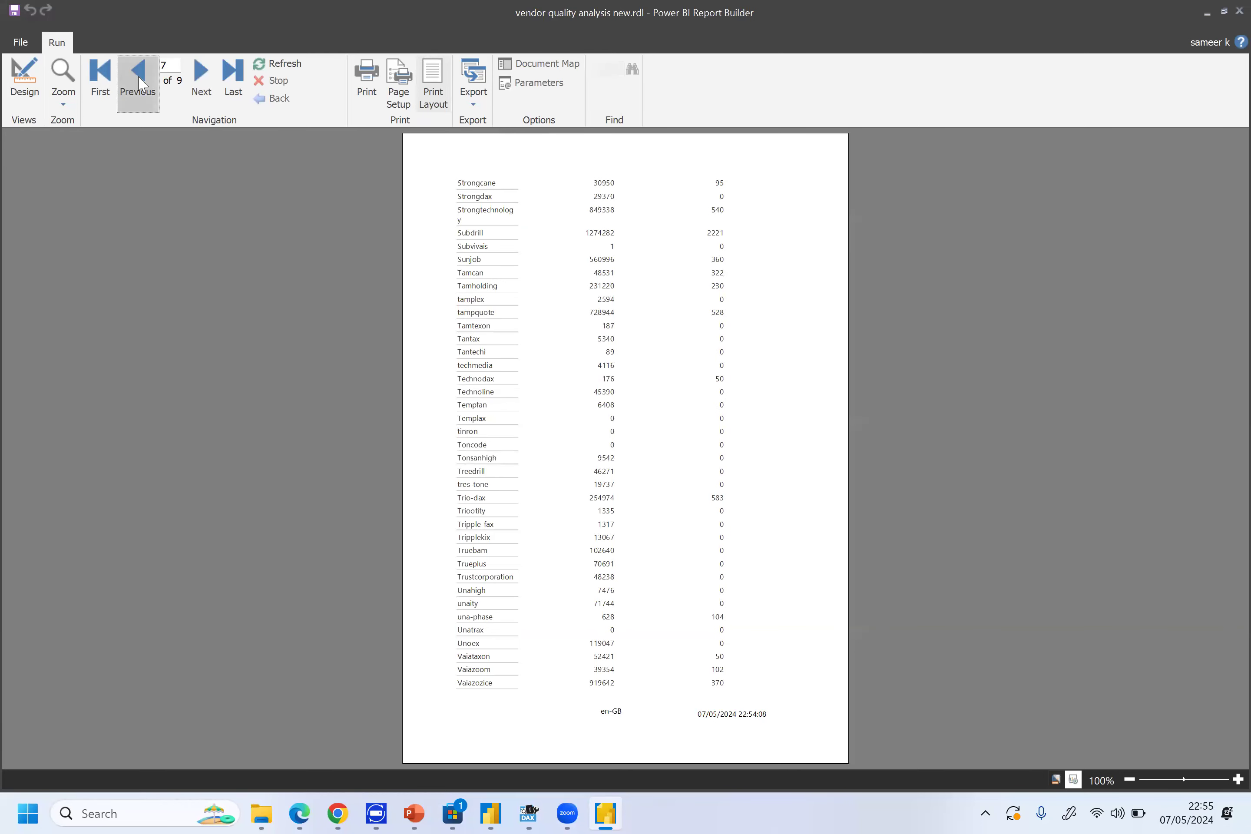
left_click(139, 81)
left_click(139, 81)
left_click(139, 81)
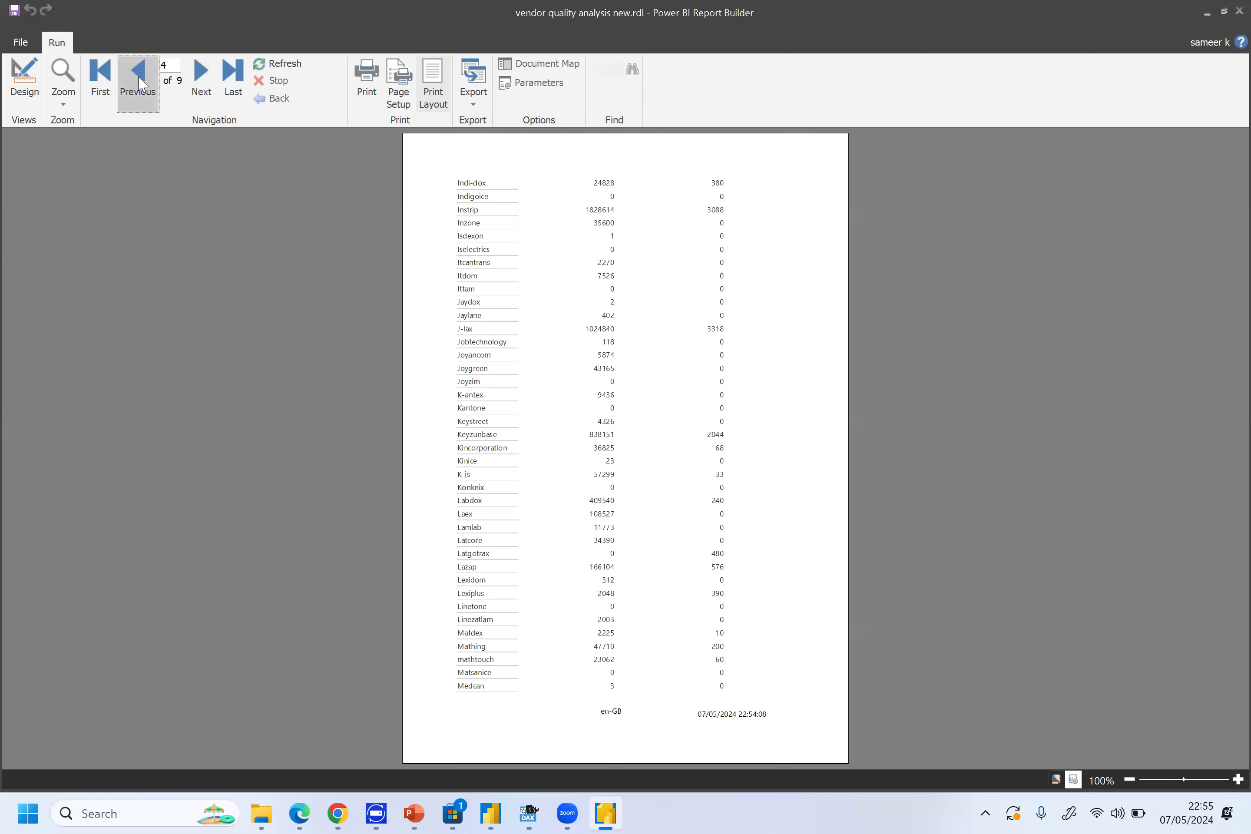
left_click(140, 83)
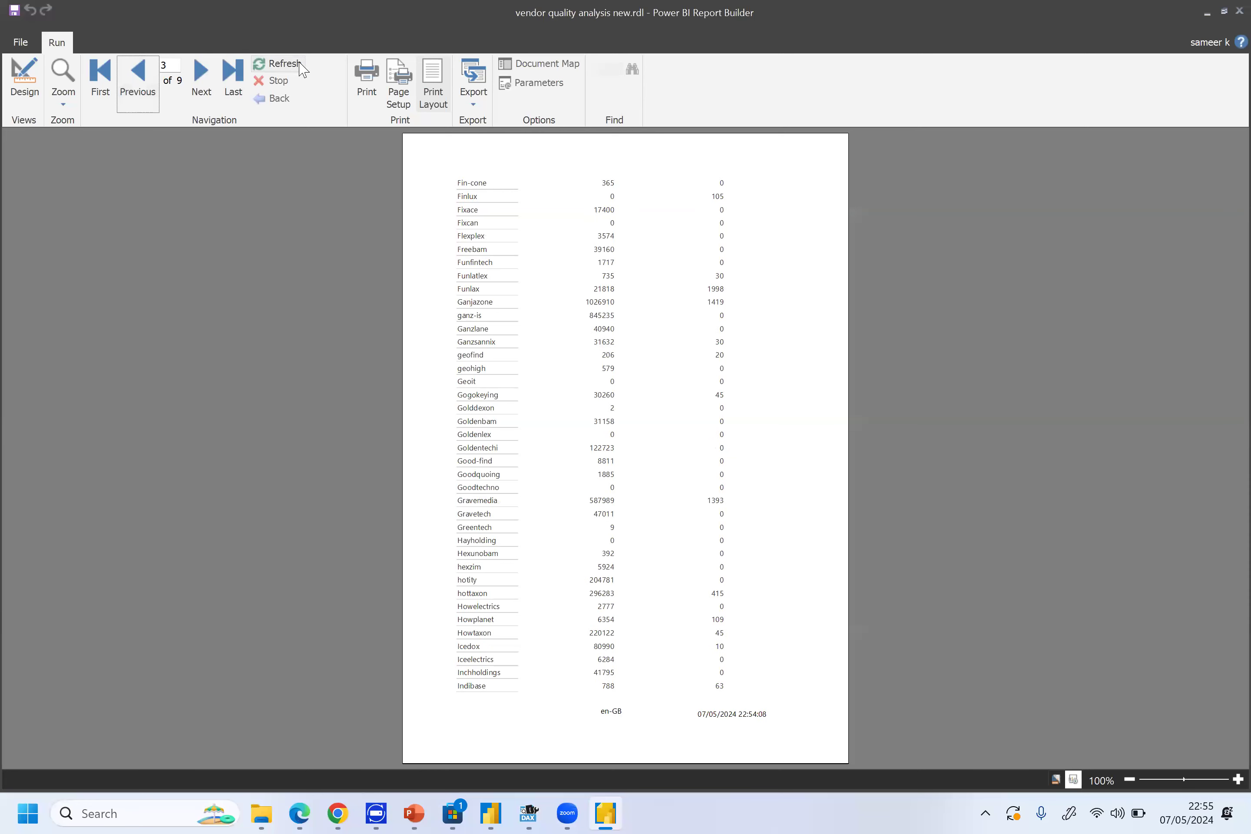
Start printing the report with Print to file on, portrait orientation, all pages and Microsoft Print to PDF as the printer
left_click(368, 81)
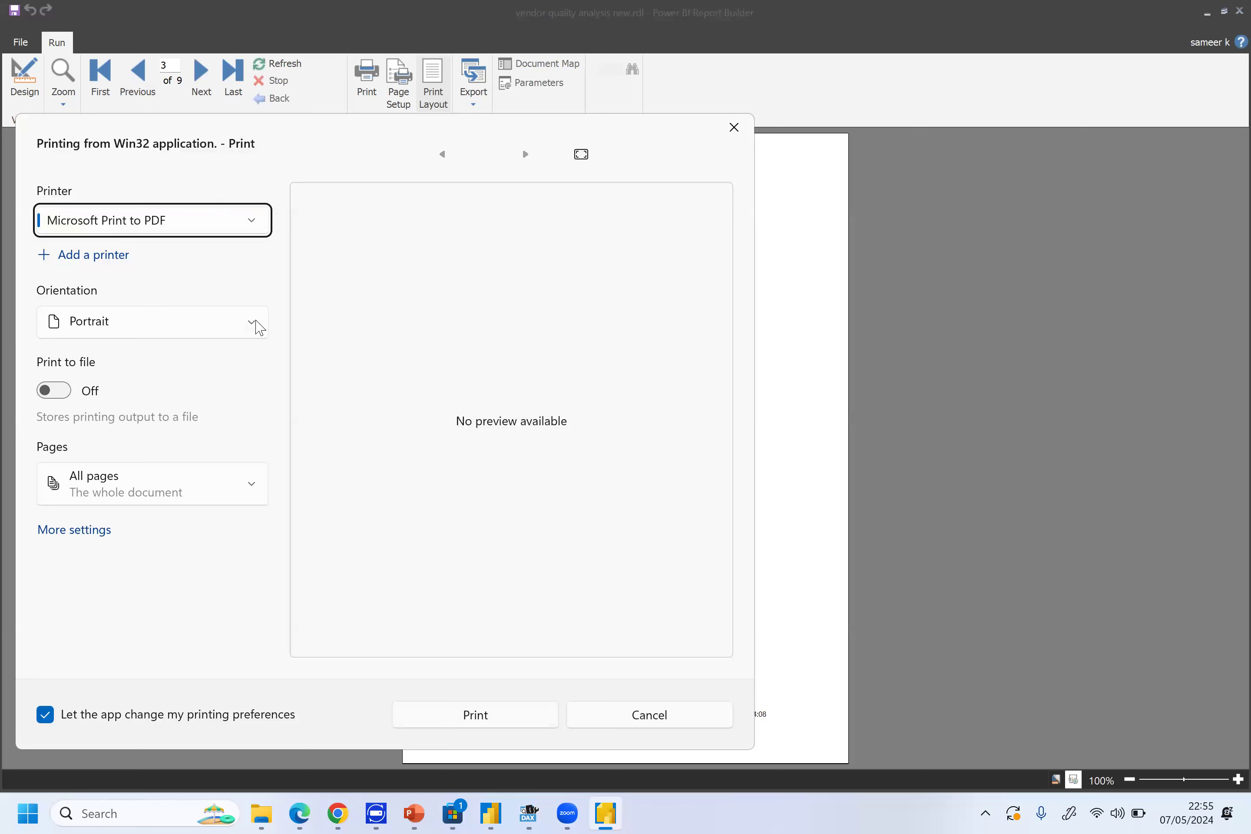
left_click(65, 392)
left_click(240, 334)
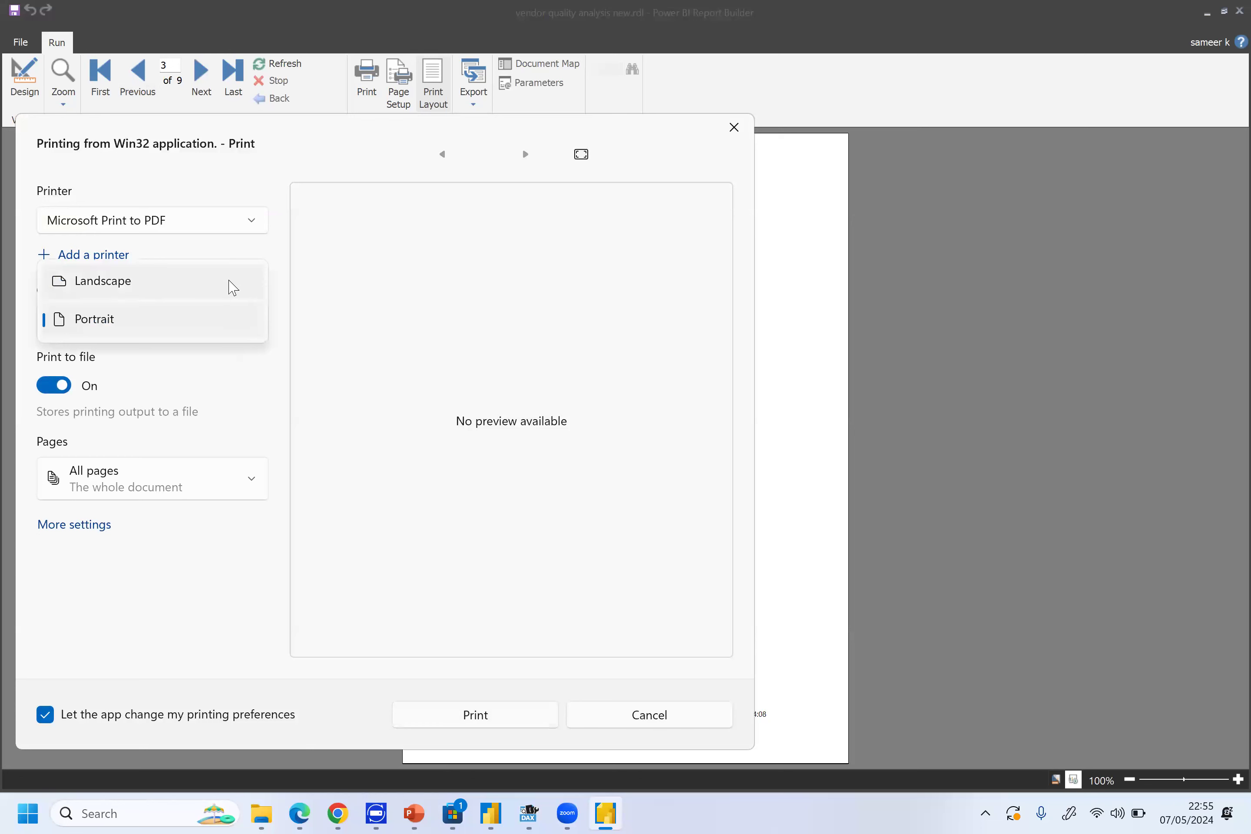
left_click(230, 290)
left_click(234, 337)
left_click(240, 331)
left_click(239, 326)
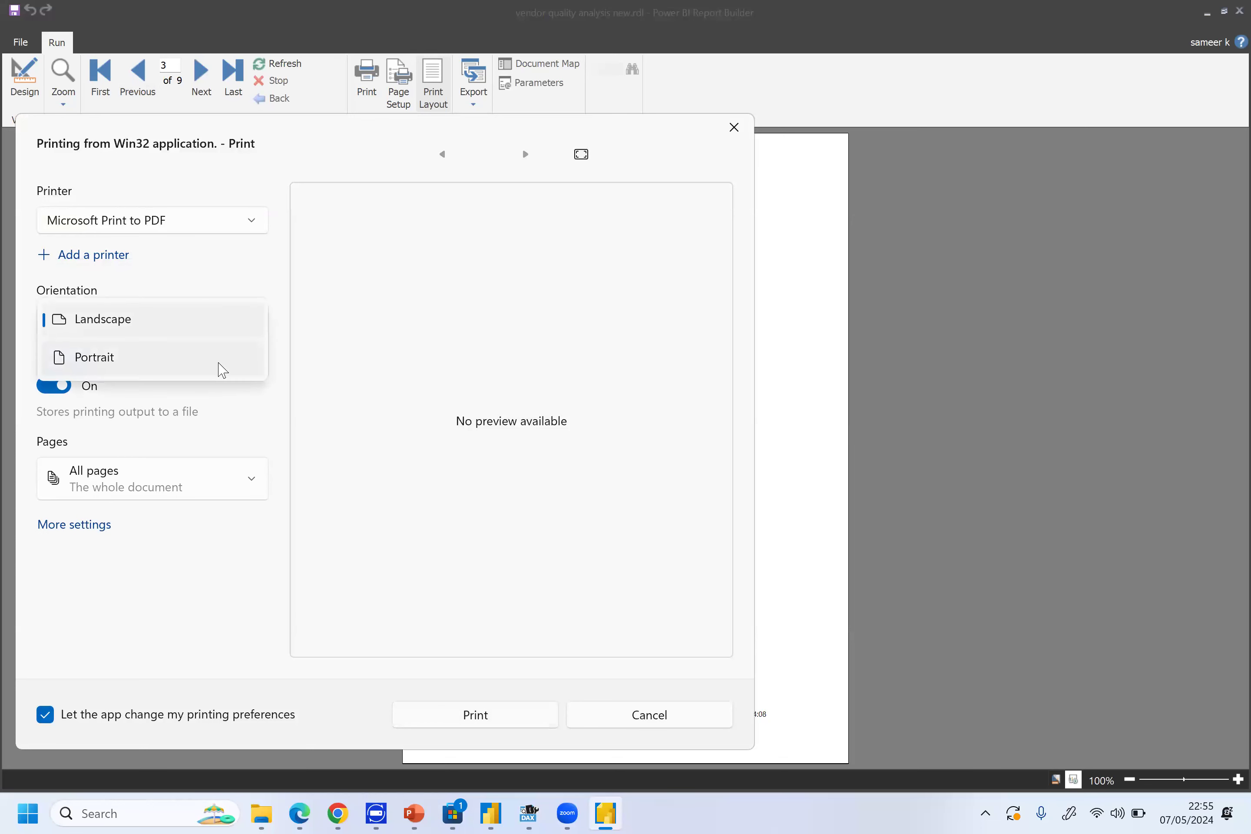
left_click(222, 366)
left_click(250, 230)
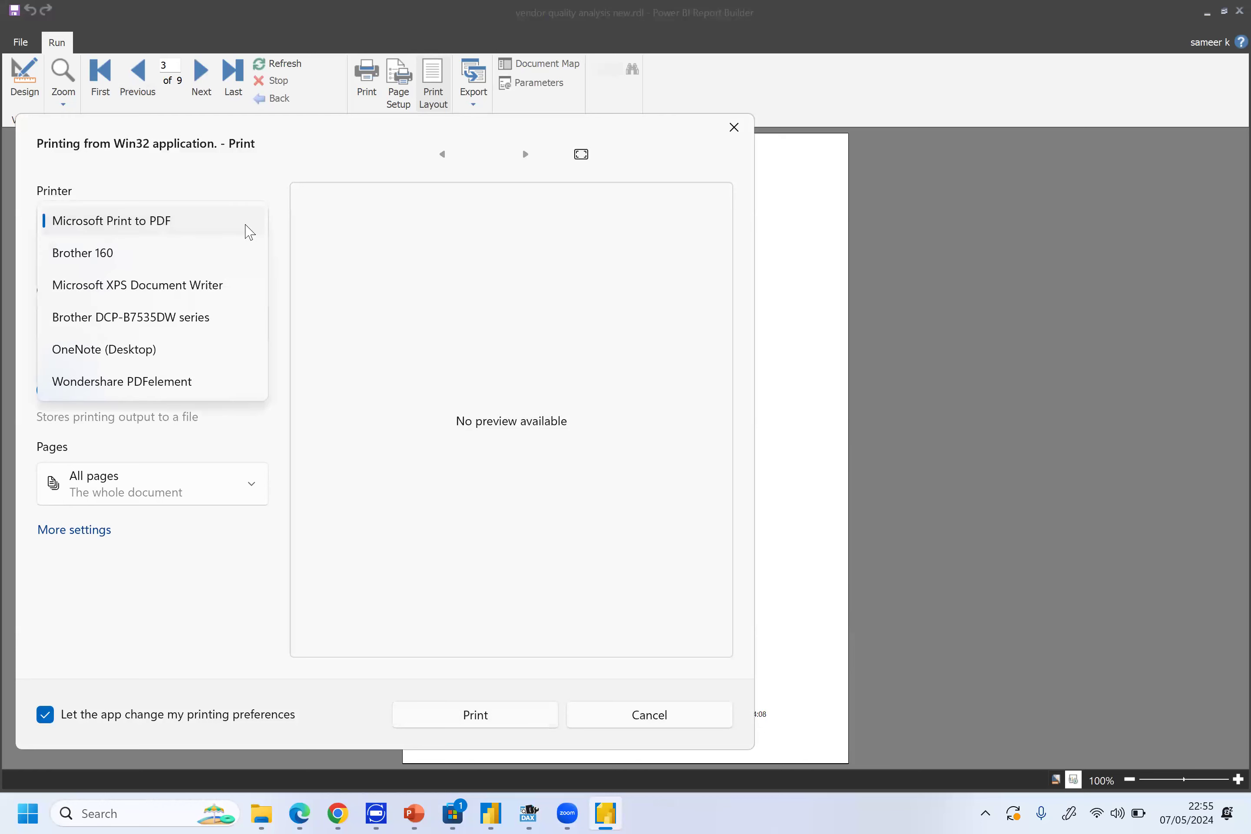
left_click(239, 223)
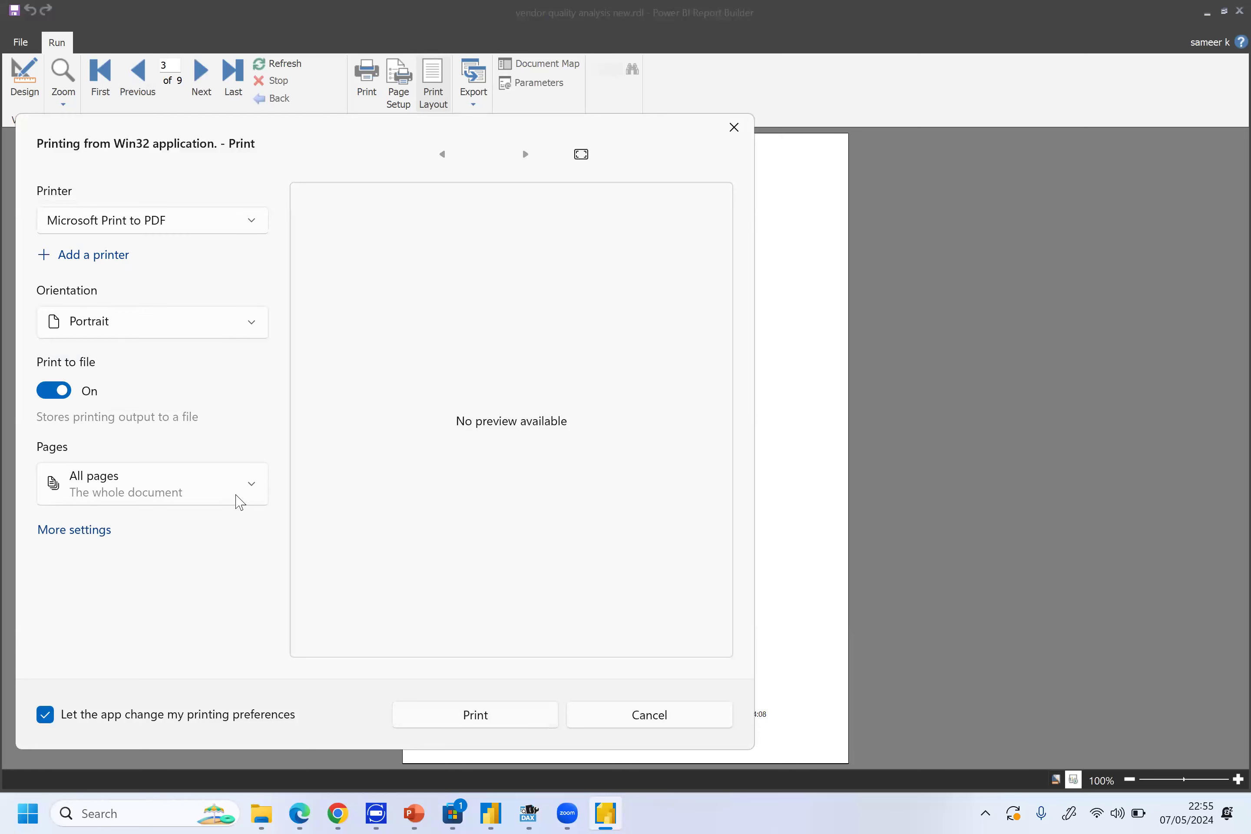
Try to print the report to PDF, cancel saving the print output and minimise the Microsoft Store window
left_click(523, 715)
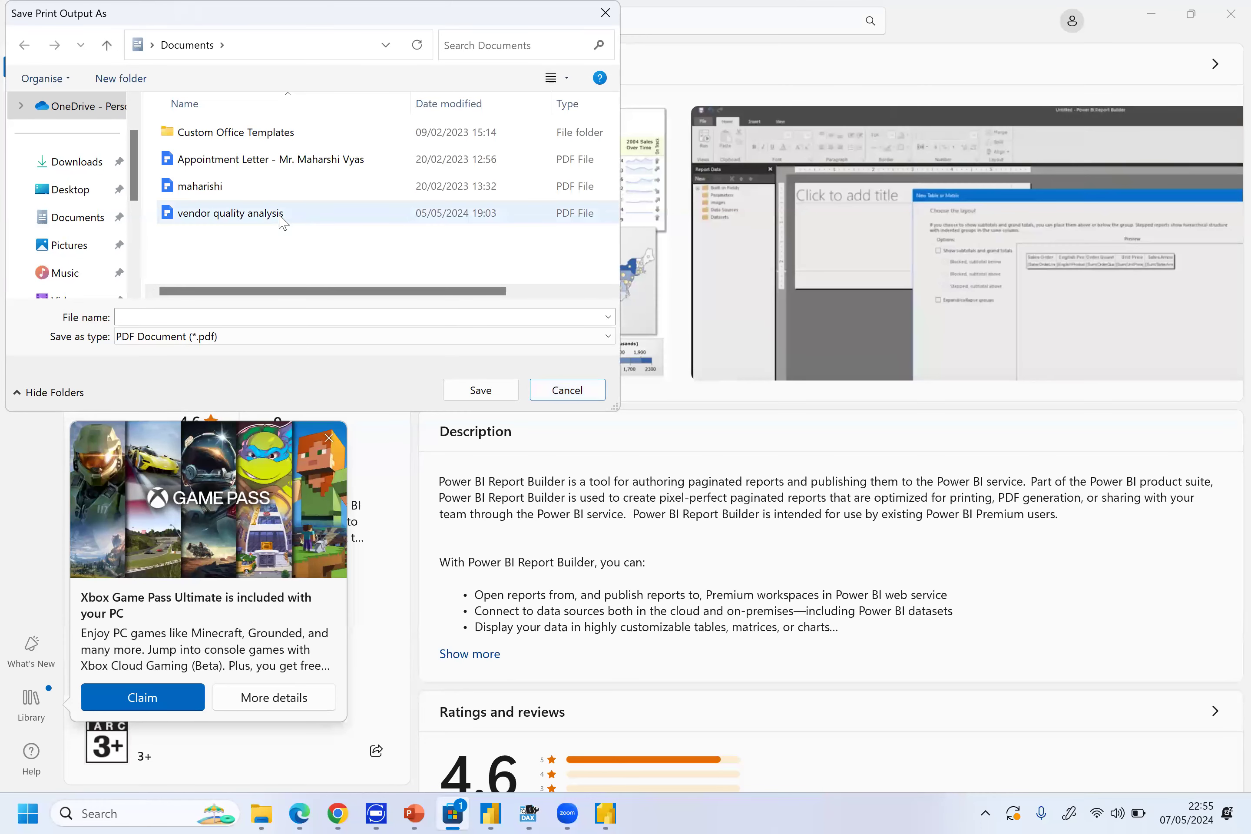
left_click(601, 389)
left_click(1150, 14)
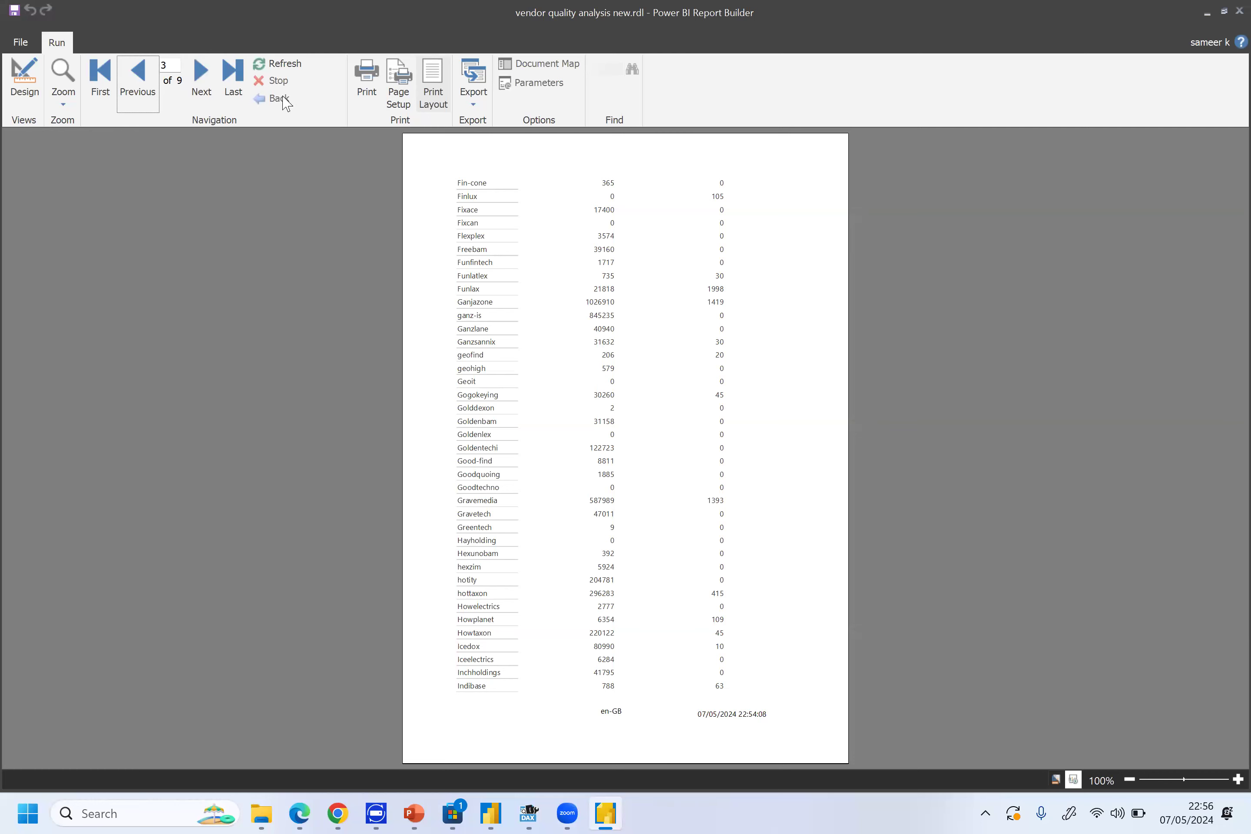
Return the report to design view and start publishing it, choosing the last listed workspace as the destination
left_click(20, 77)
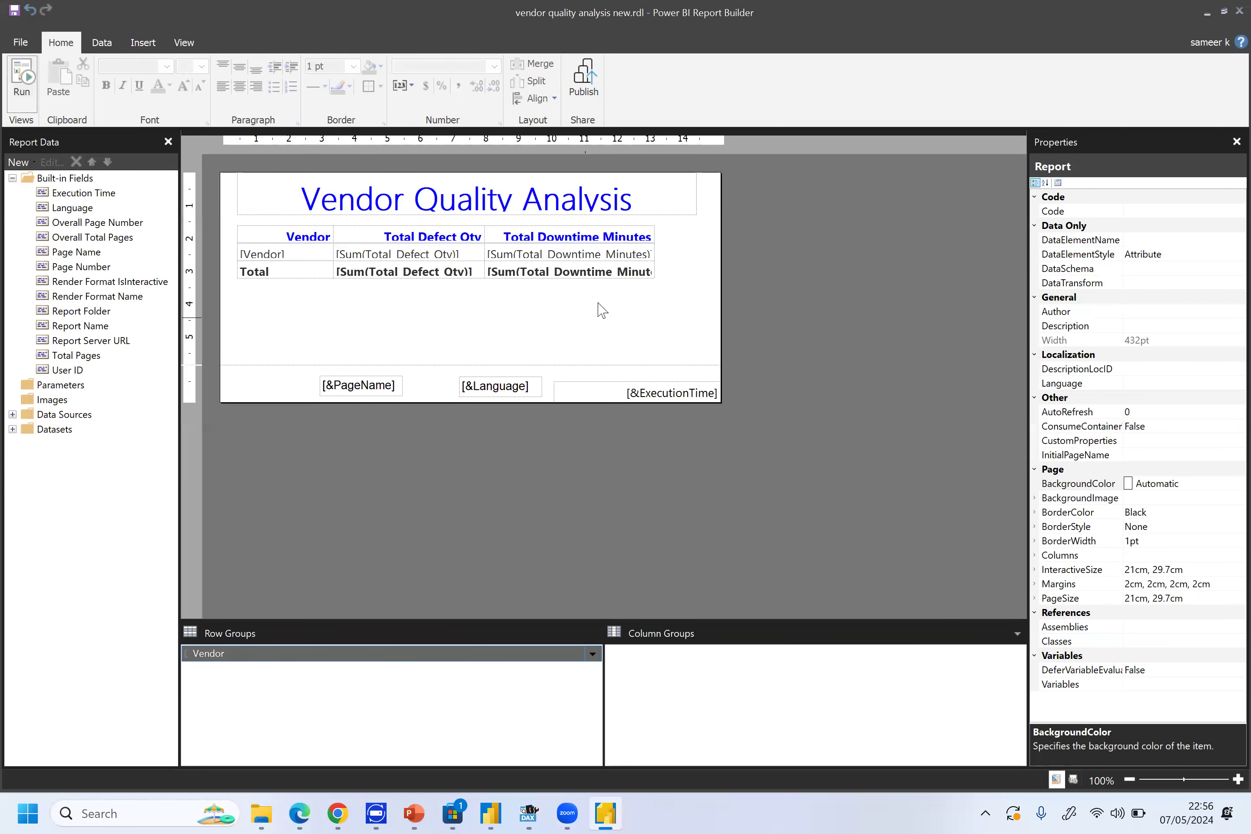
left_click(584, 81)
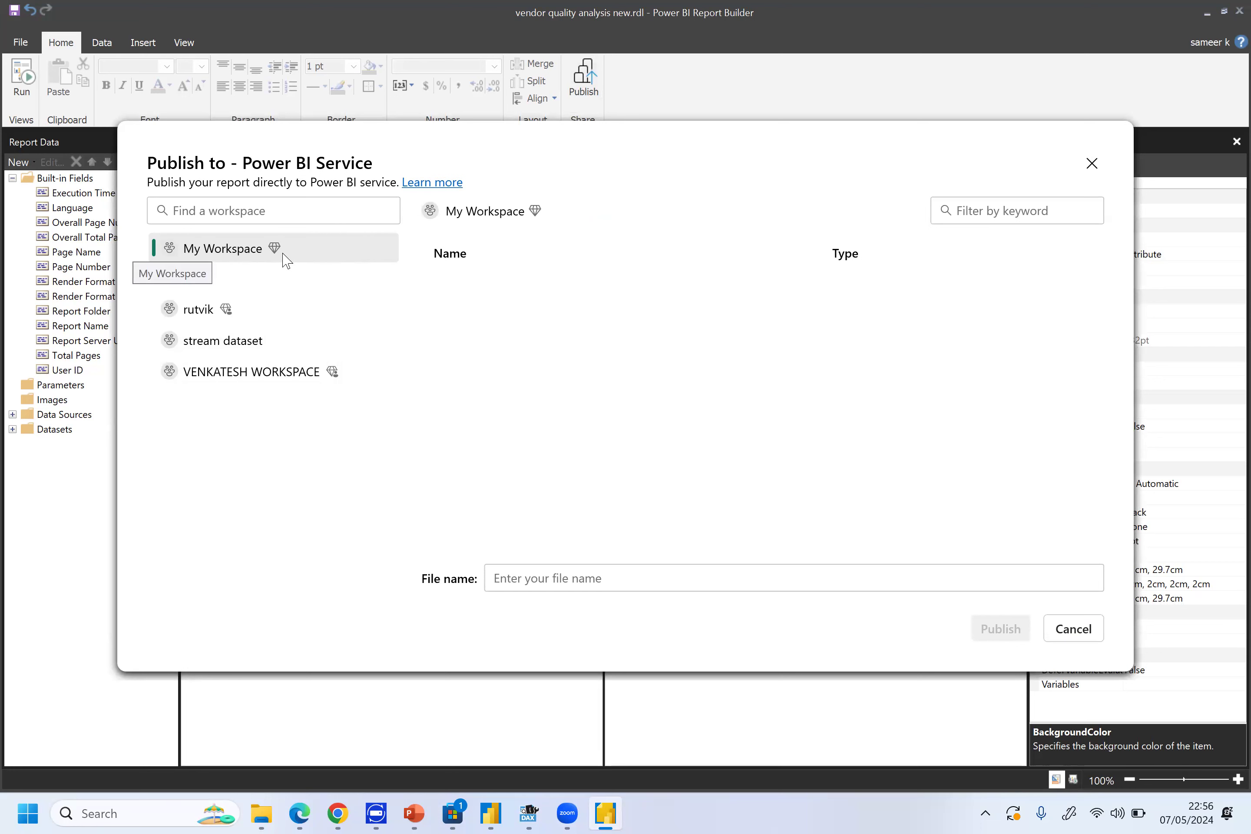
left_click(229, 376)
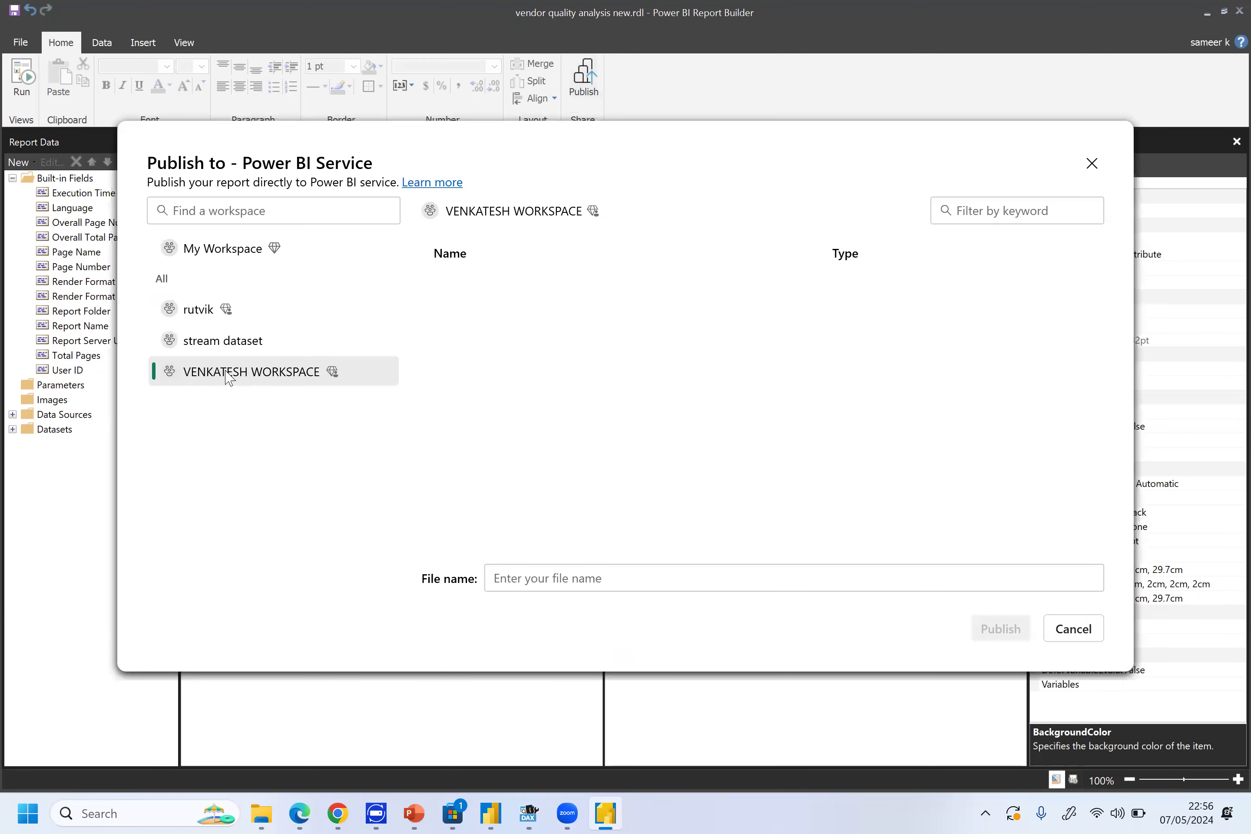
Publish the report to the chosen workspace under the file name Vendor Quality Analysis Paginated Report
left_click(563, 566)
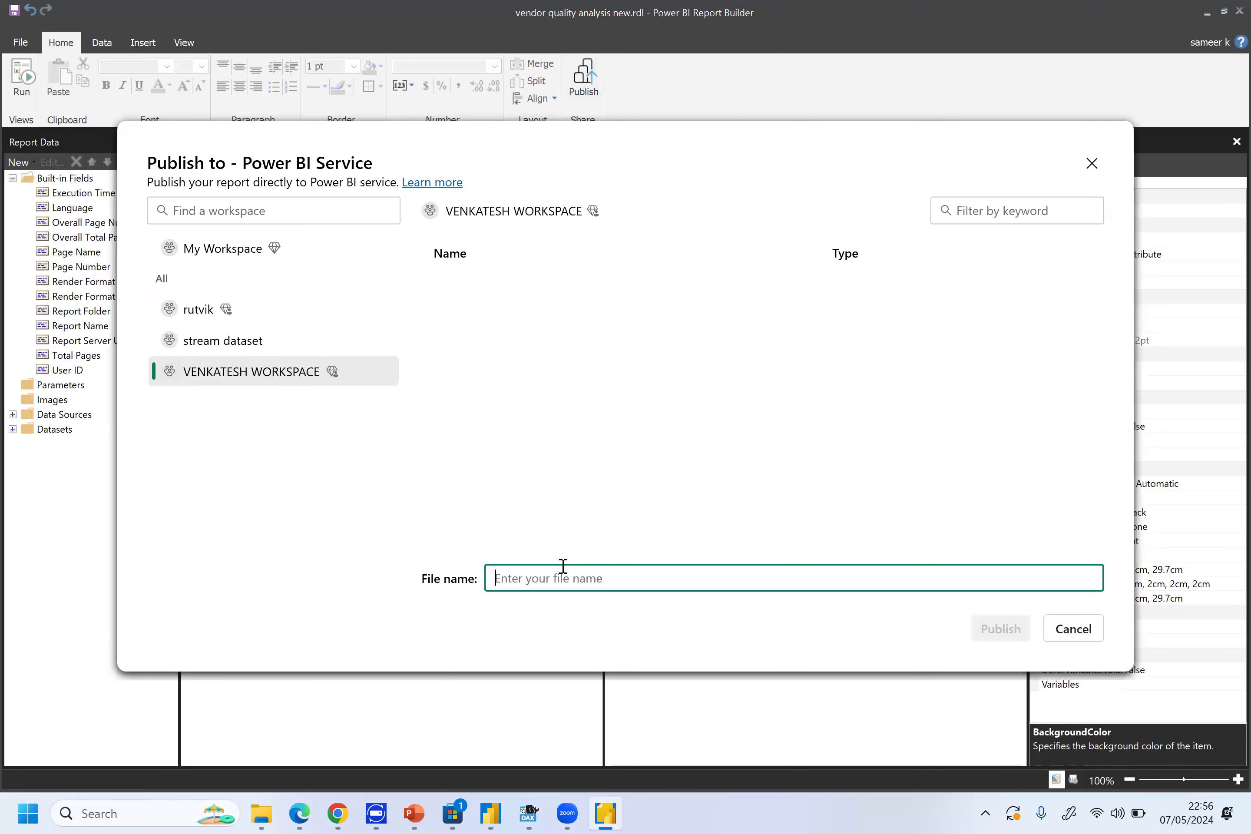
type("Sam")
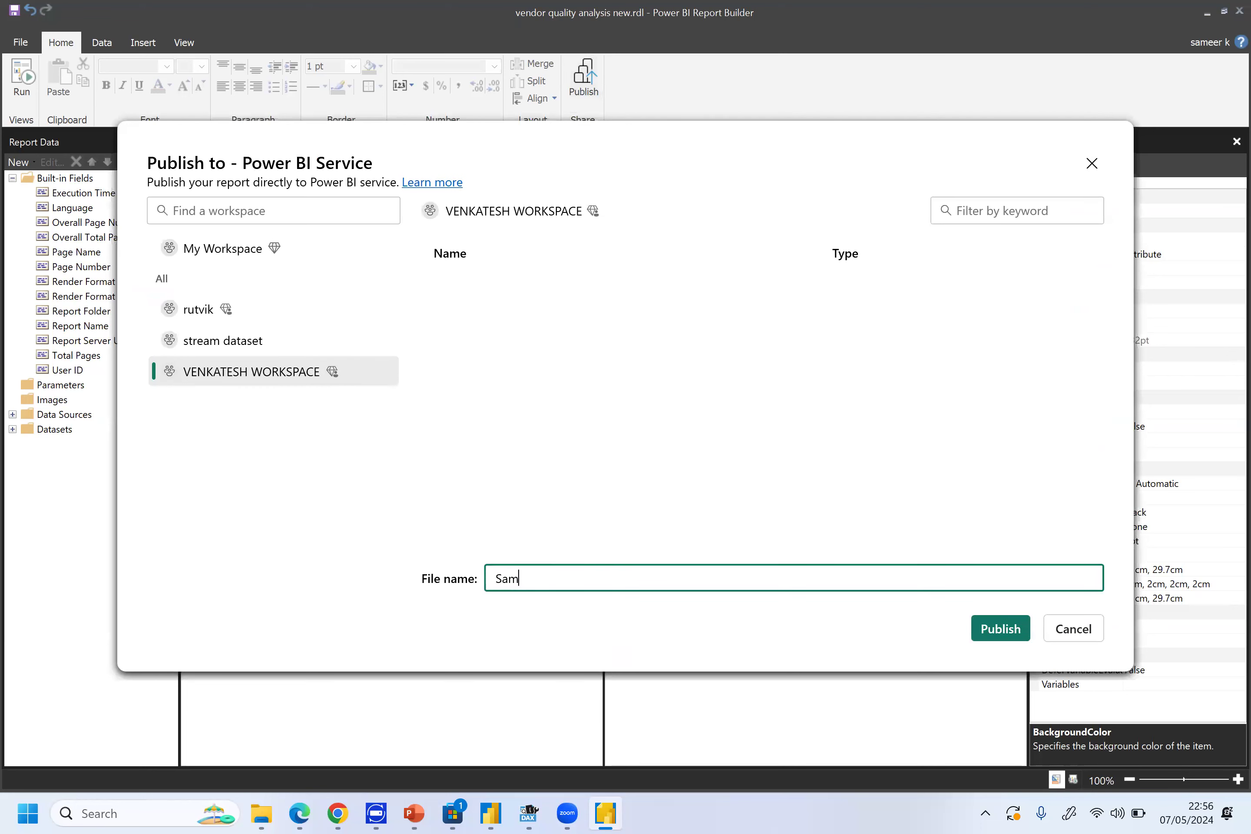
key("BackSpace")
key("BackSpace")
key("BackSpace")
type("Vendor Quality Analysis Pa")
type("gin")
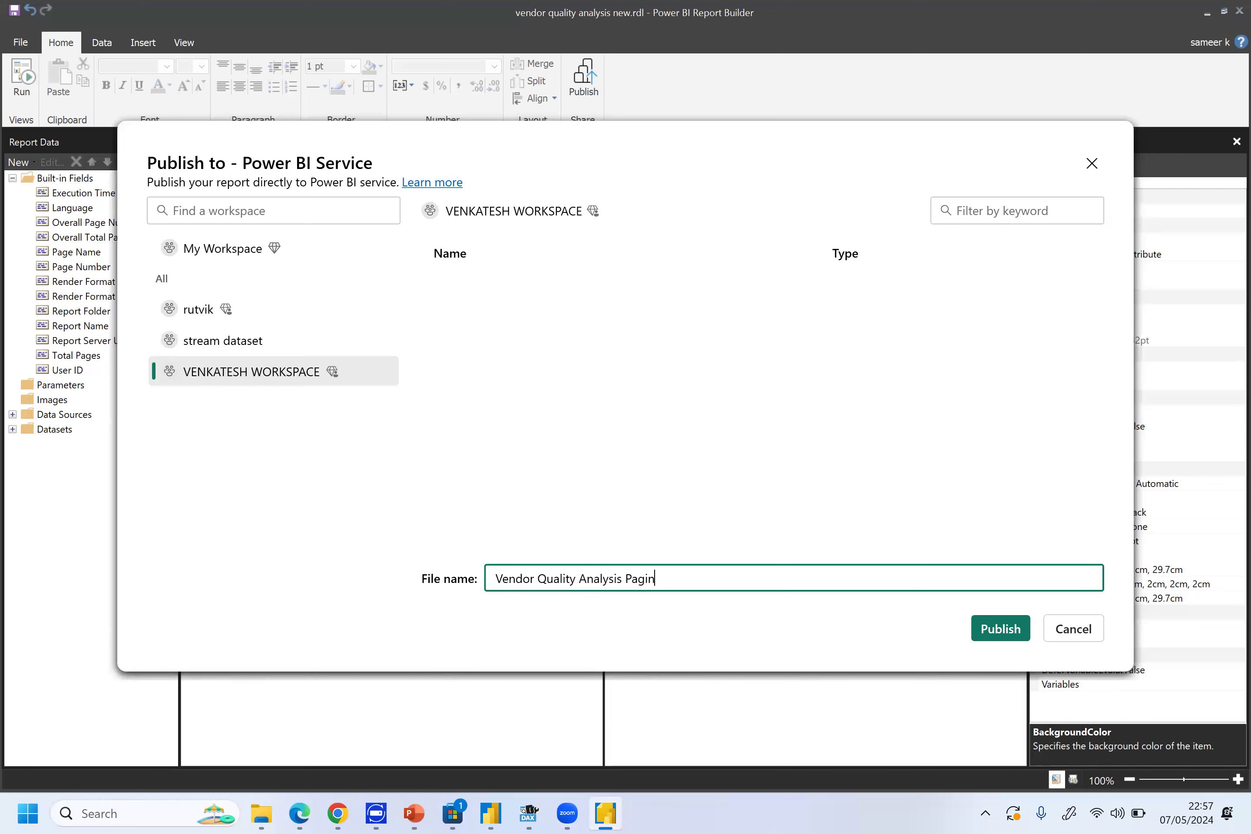
type("ated Report")
left_click(1010, 630)
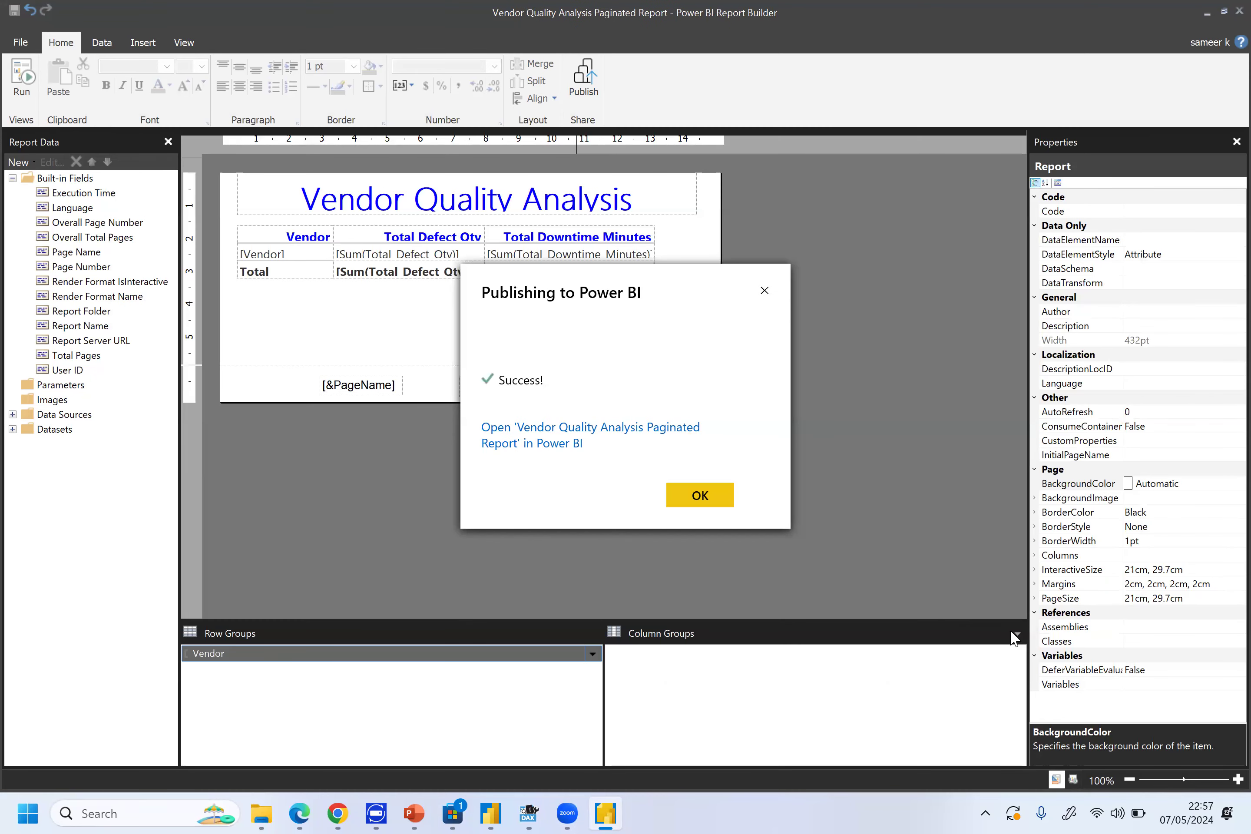
Open the published report in the Power BI service and examine its first page down to the footer
left_click(682, 430)
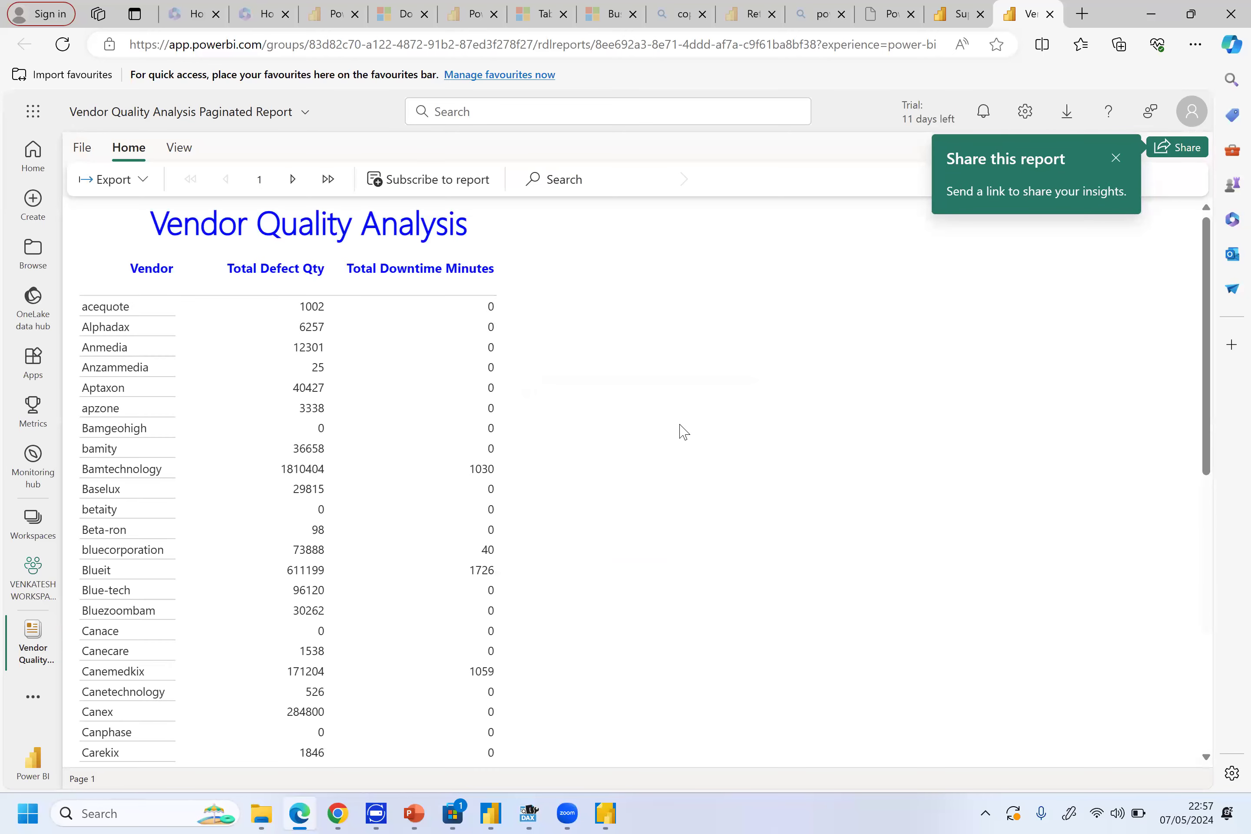
scroll(683, 431, "down", 10)
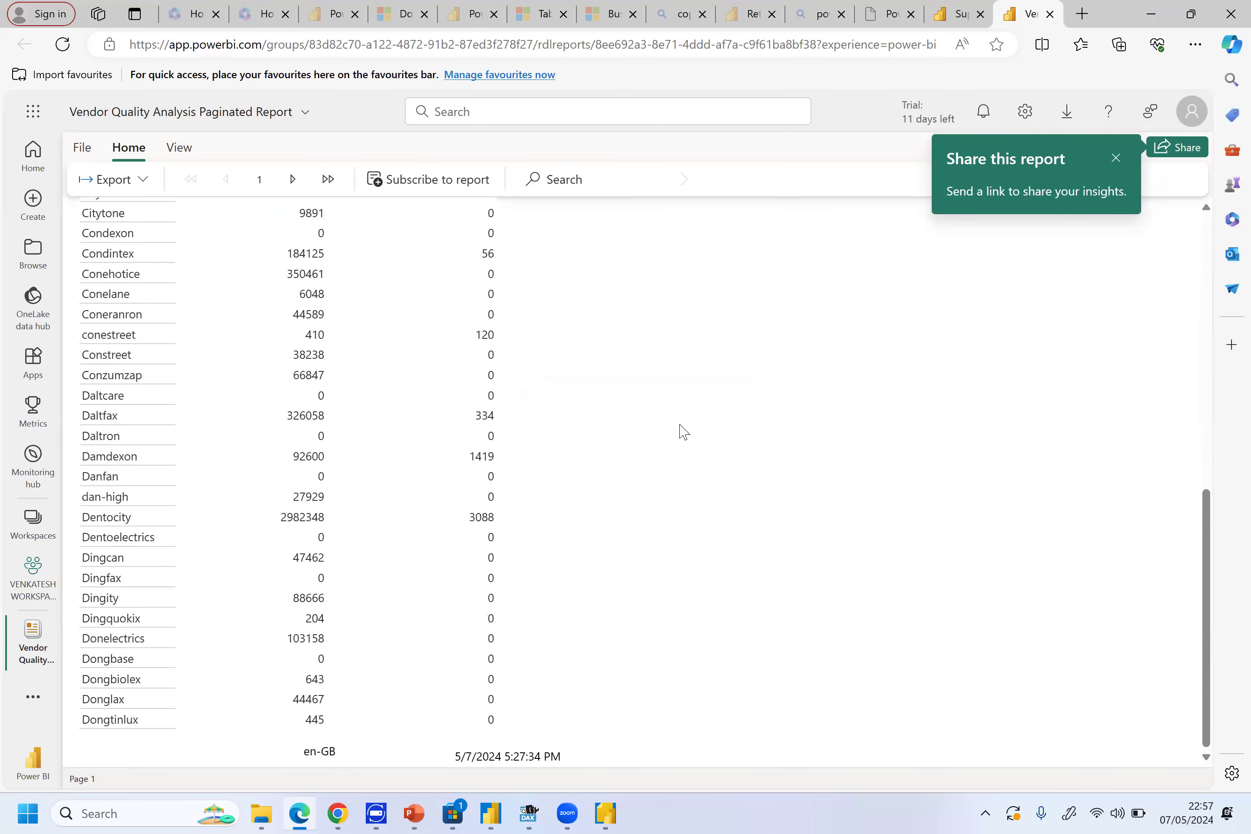
scroll(683, 431, "up", 10)
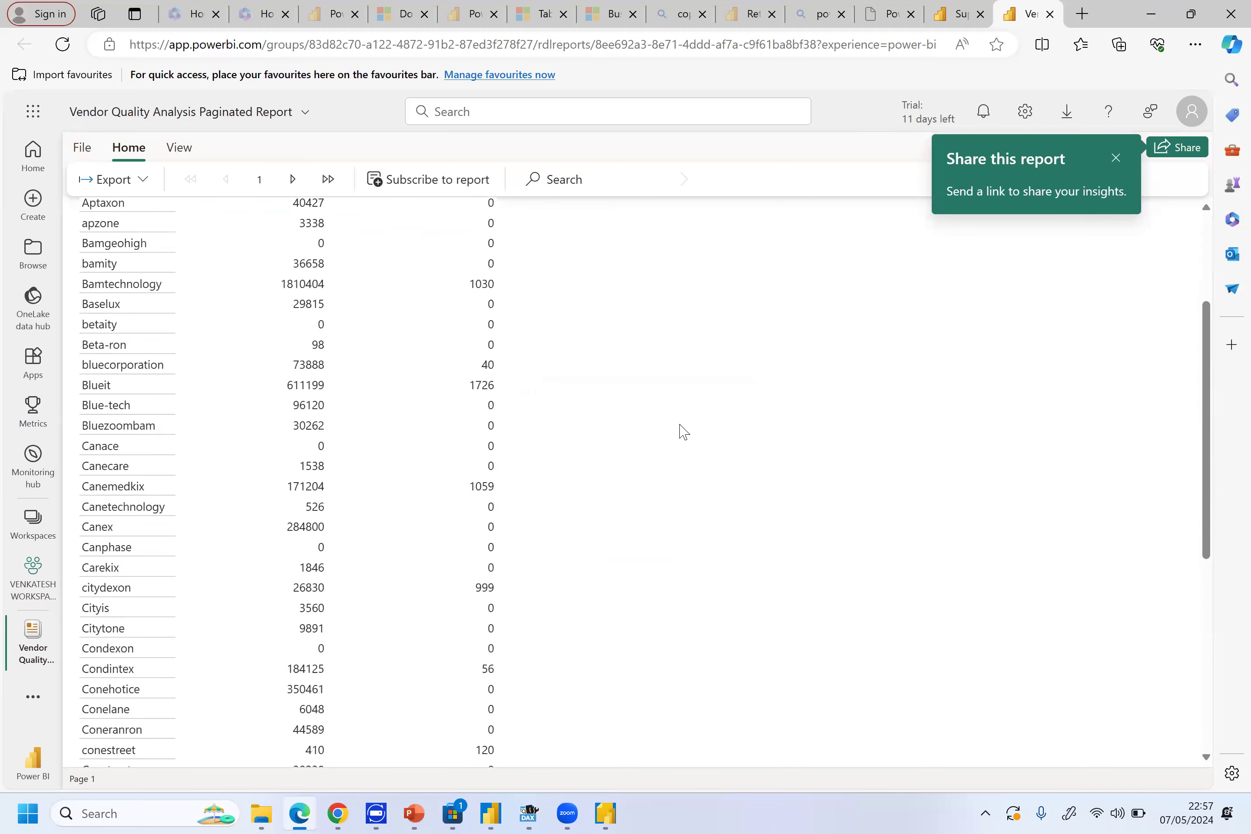
scroll(683, 431, "down", 10)
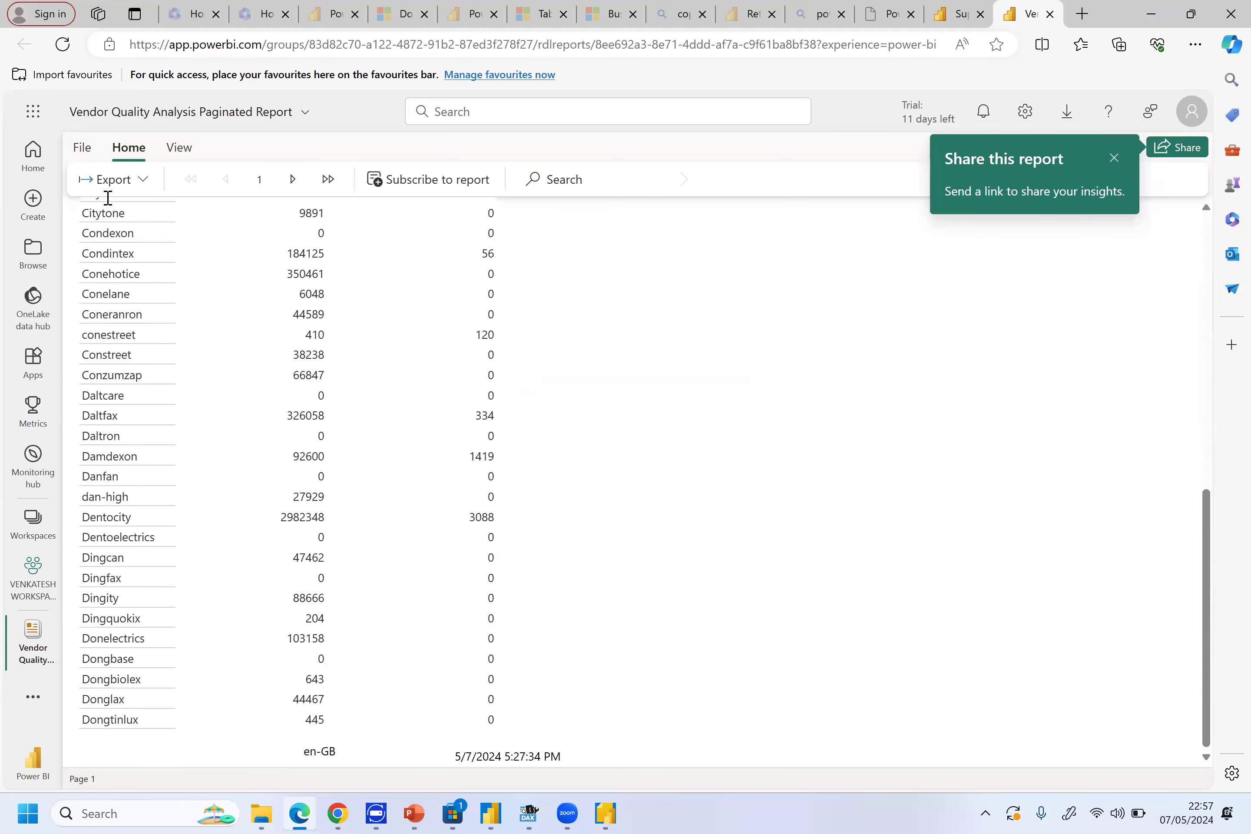
Export the published report as PDF (.pdf) and open the downloaded Vendor Quality Analysis Paginated Report.pdf
left_click(113, 183)
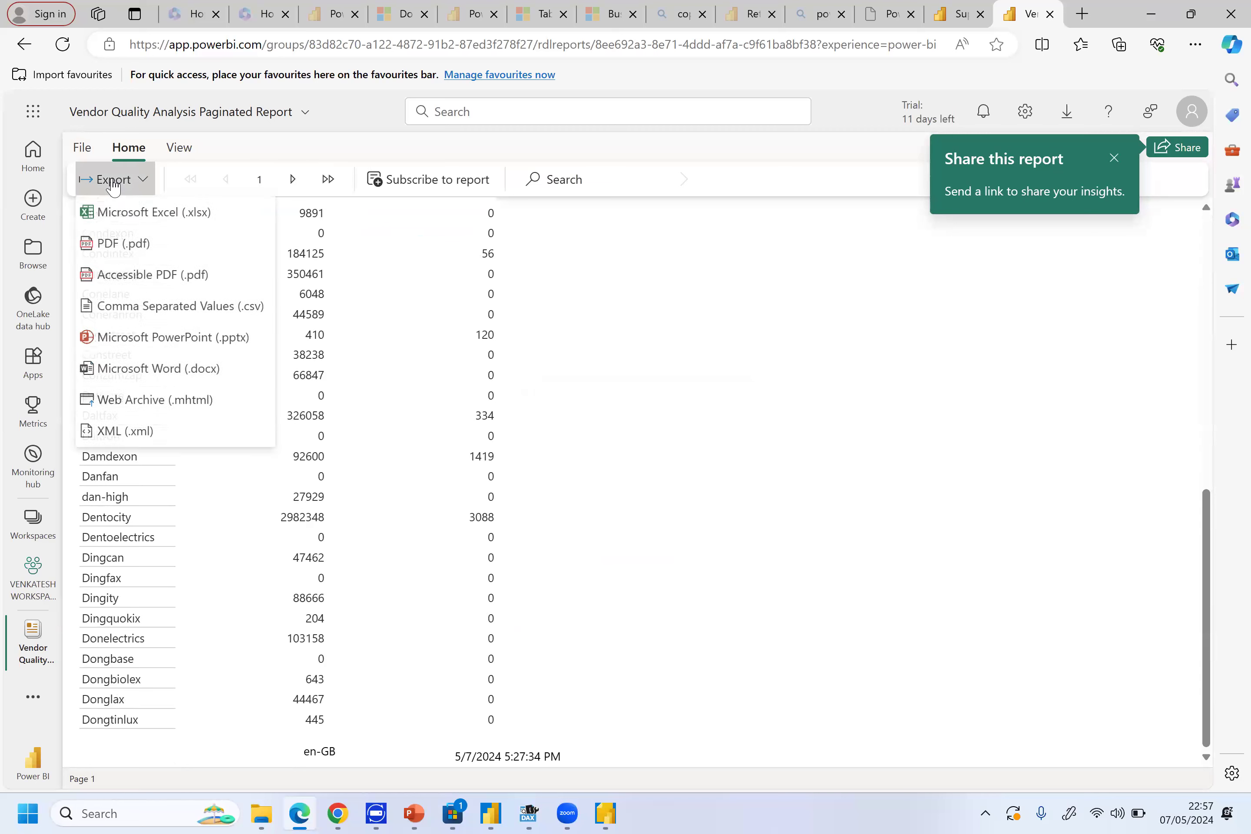
left_click(129, 246)
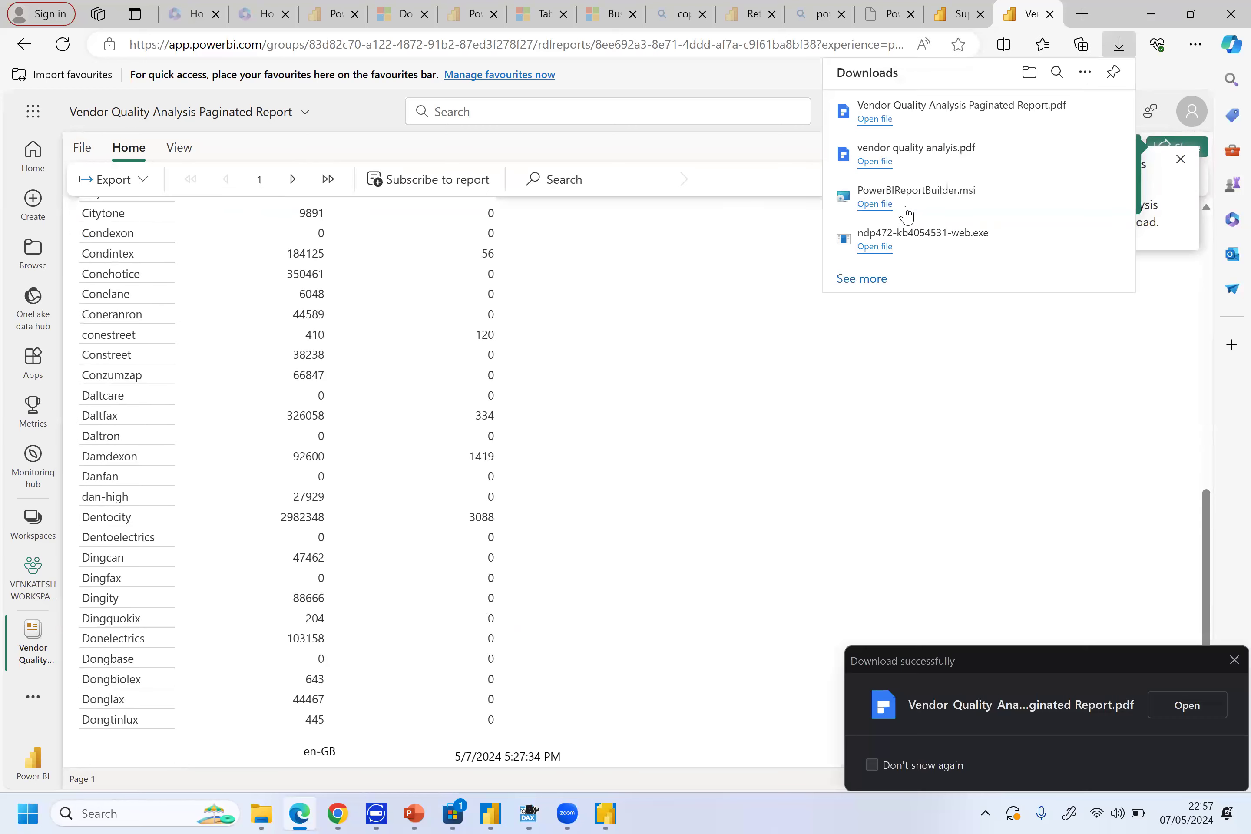
left_click(874, 119)
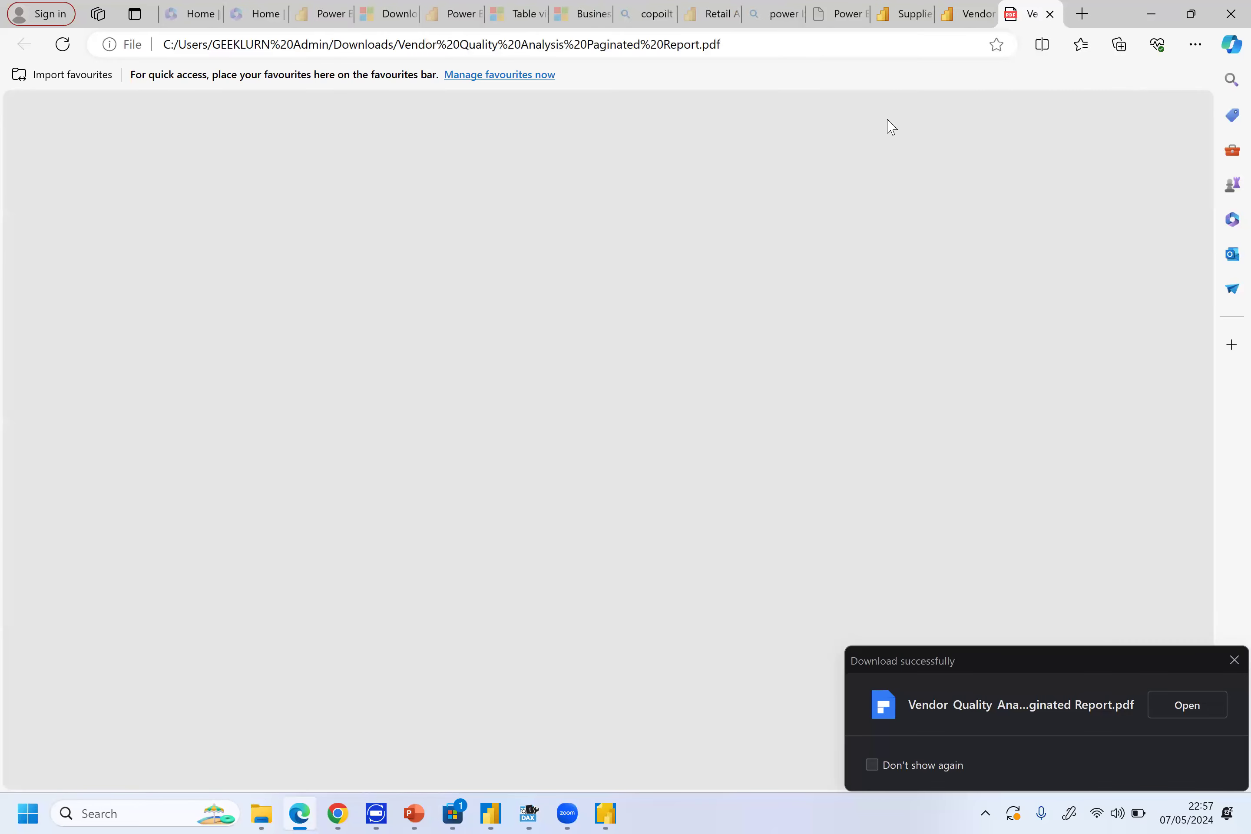
Examine the exported PDF from its title and column headings through the page footers to the Total row on page 9
scroll(891, 126, "down", 10)
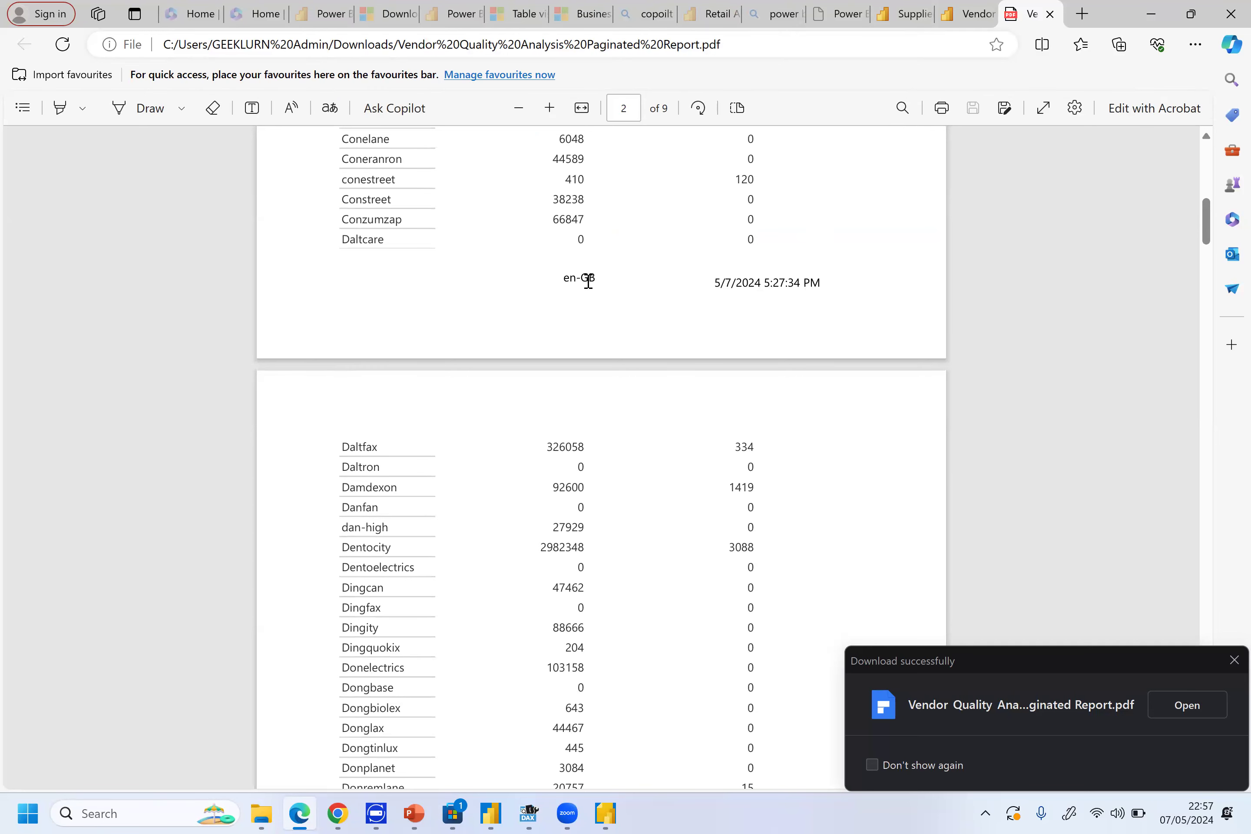
scroll(582, 282, "down", 3)
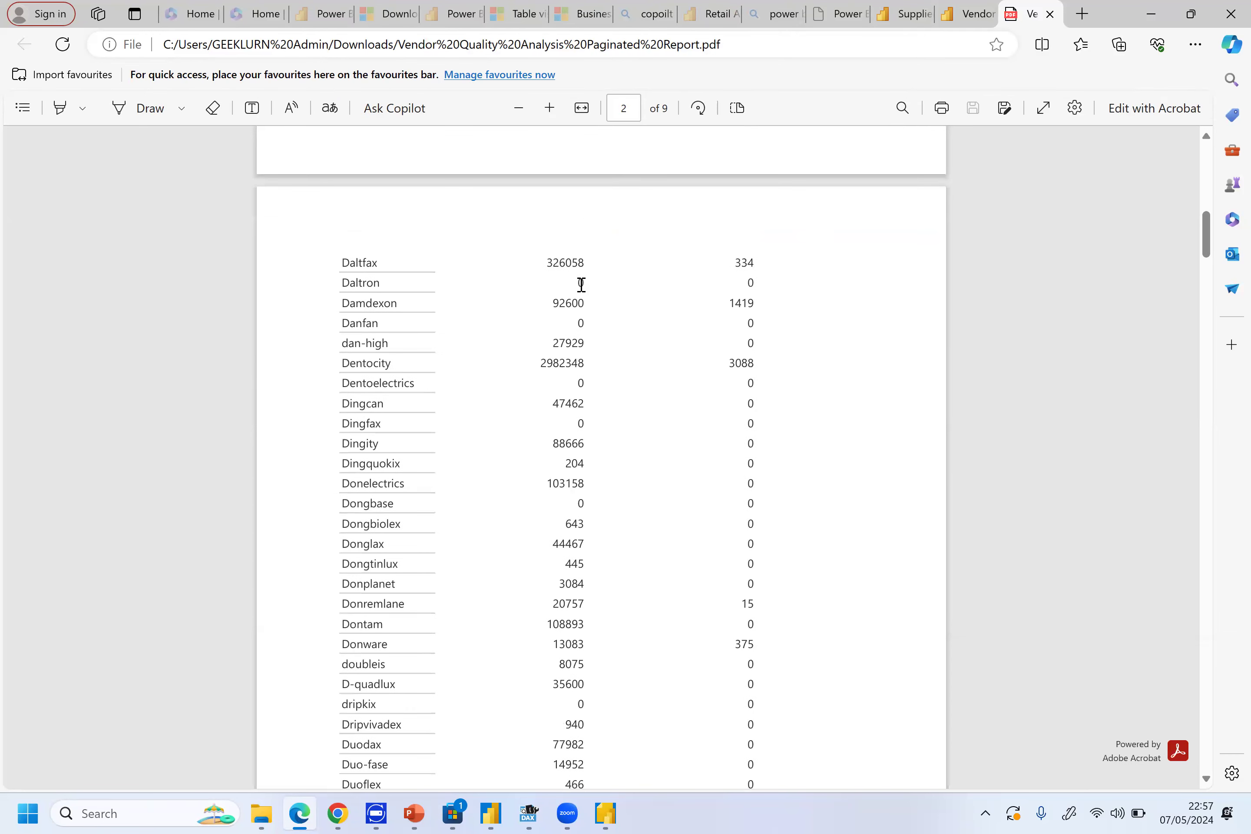
scroll(581, 284, "down", 10)
scroll(582, 284, "down", 20)
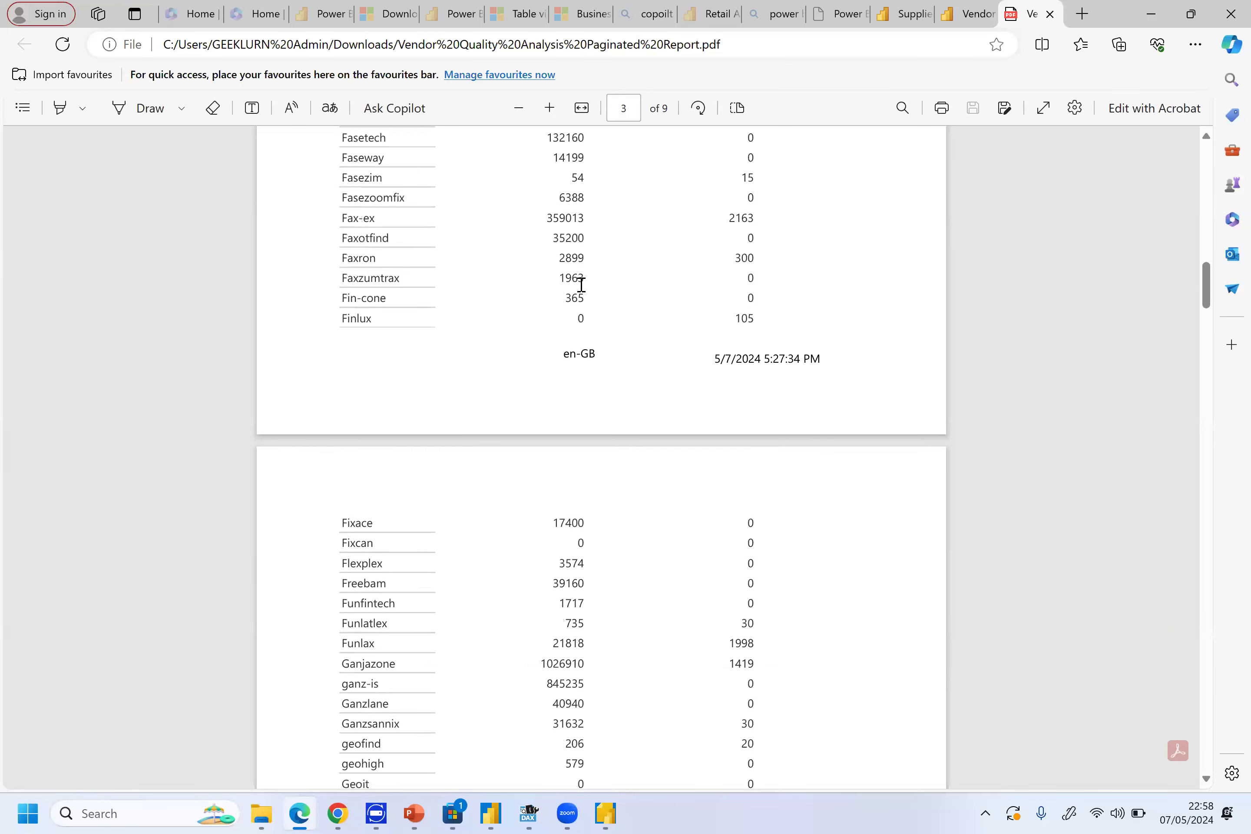
scroll(581, 284, "down", 20)
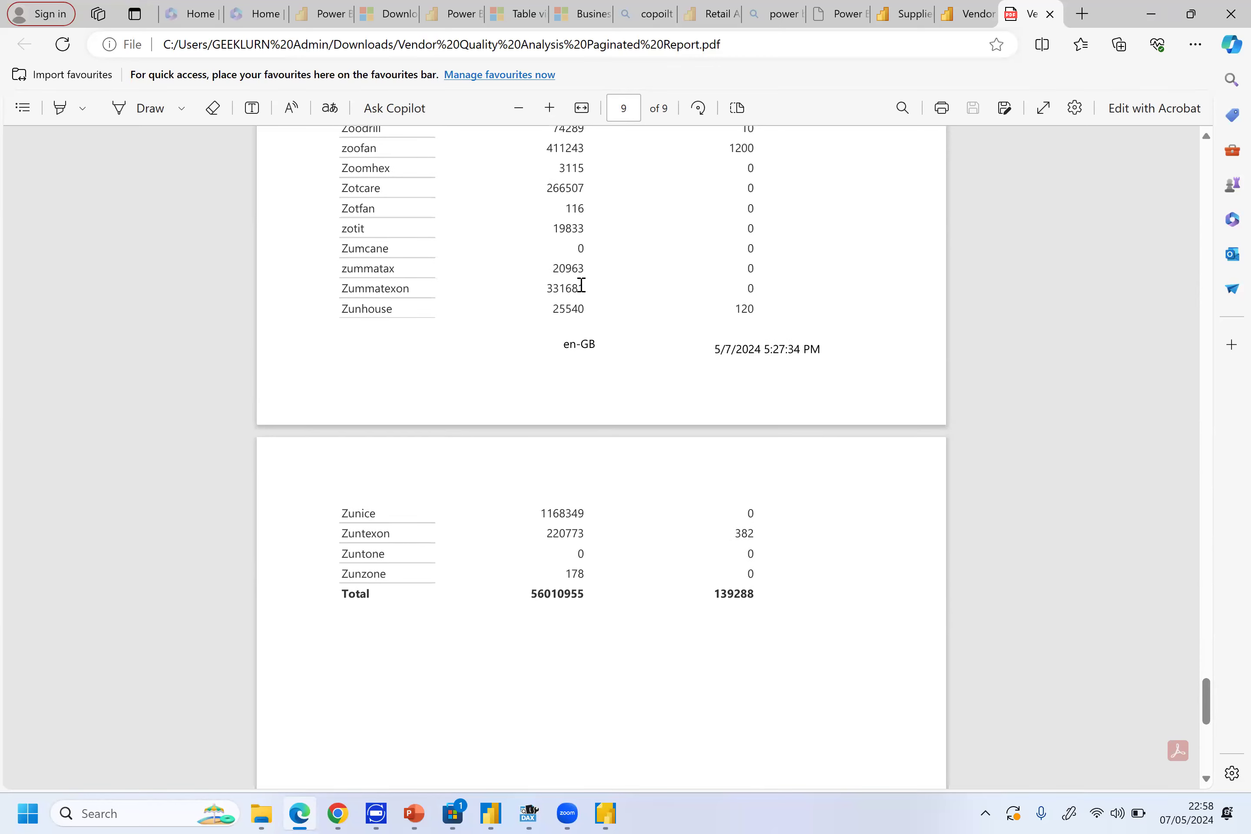
scroll(581, 284, "up", 20)
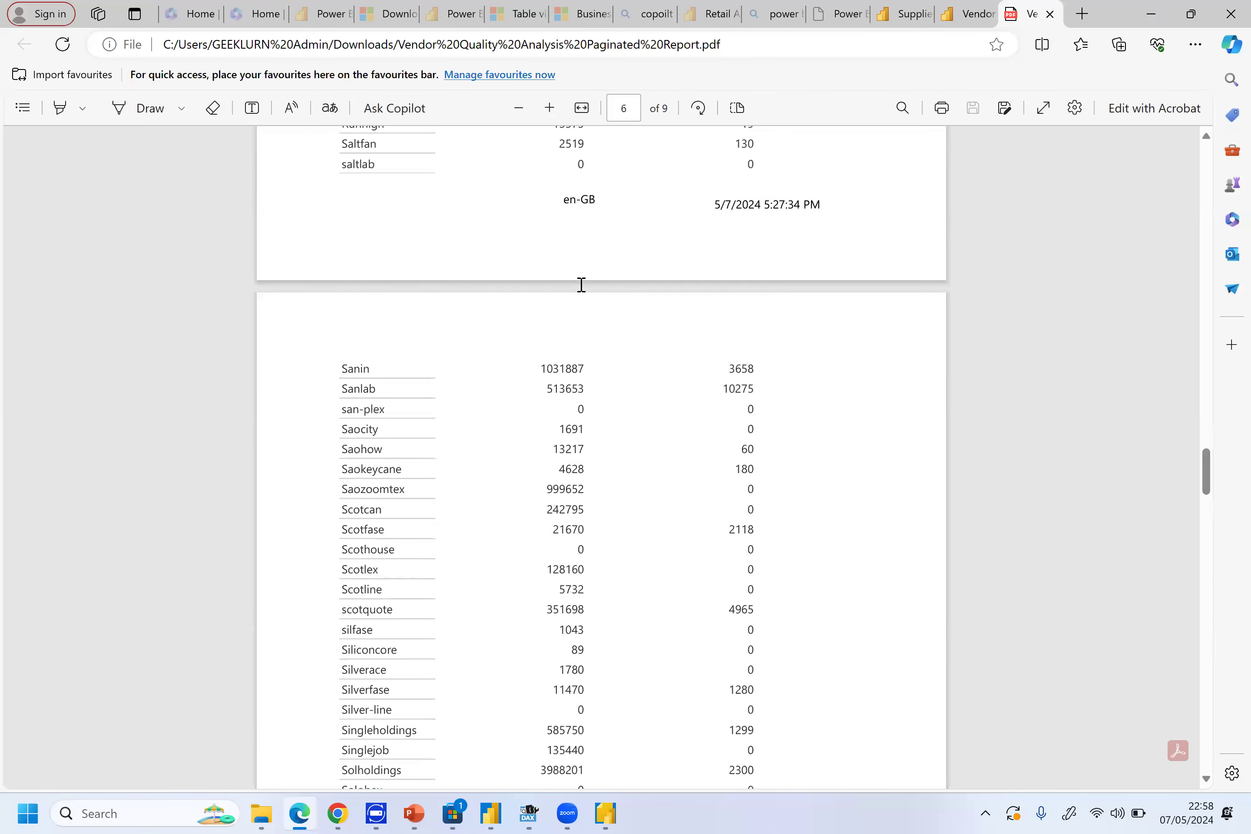
scroll(581, 285, "up", 20)
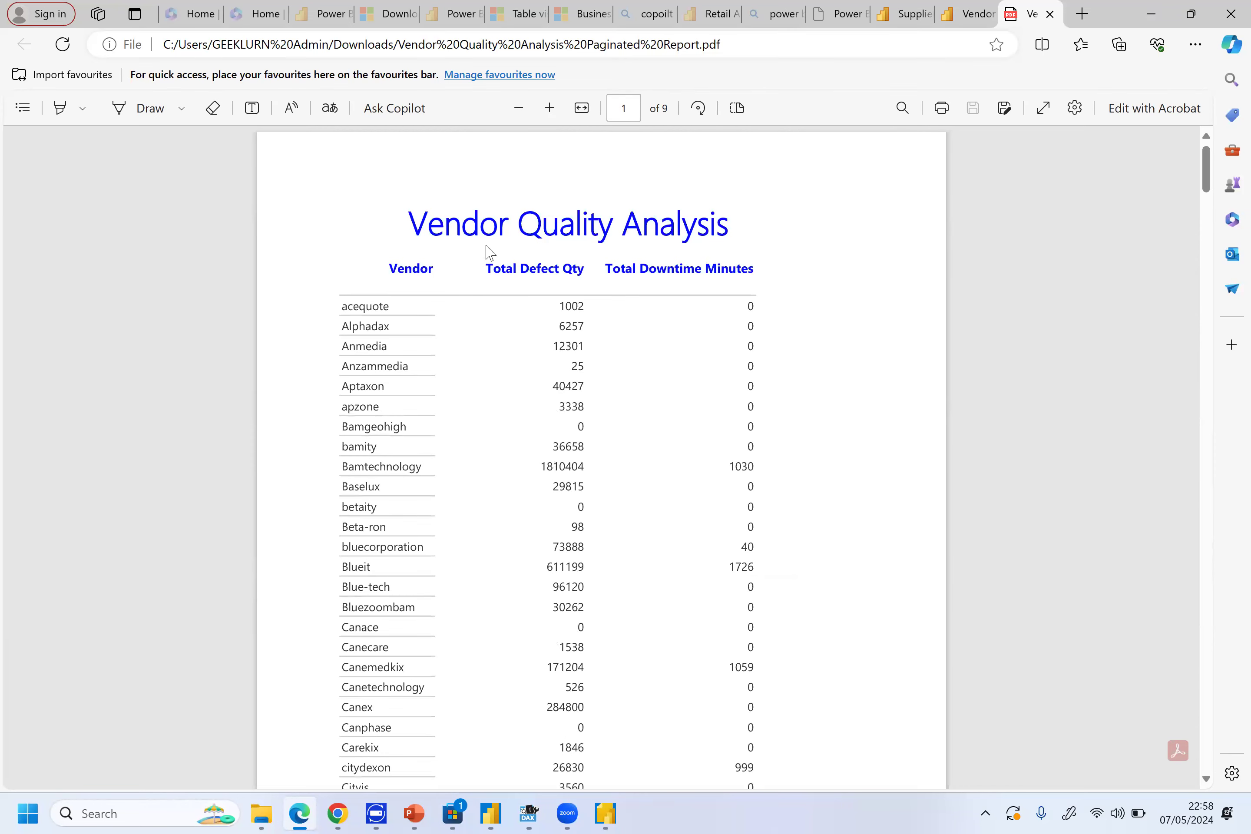
scroll(488, 244, "down", 12)
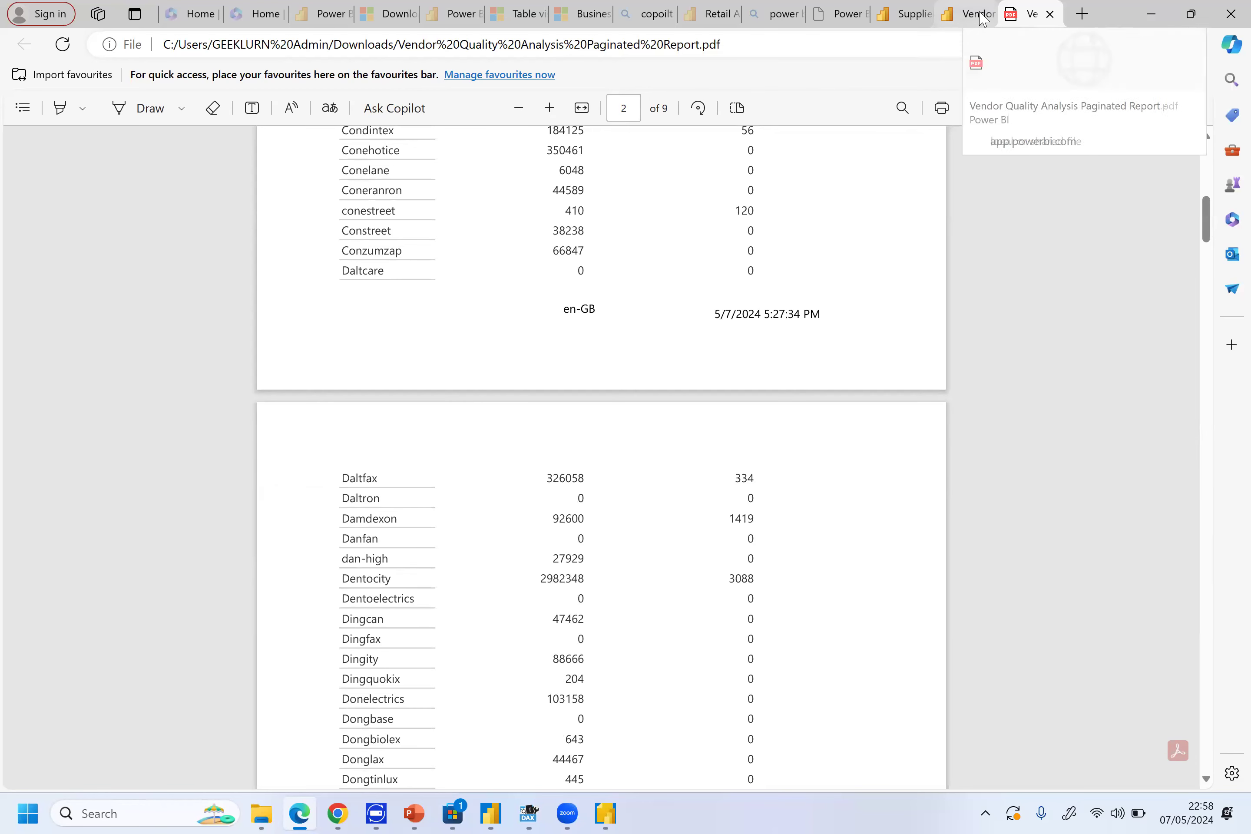
Return to the Power BI service and open the workspace that holds the published Vendor Quality Analysis Paginated Report
left_click(963, 13)
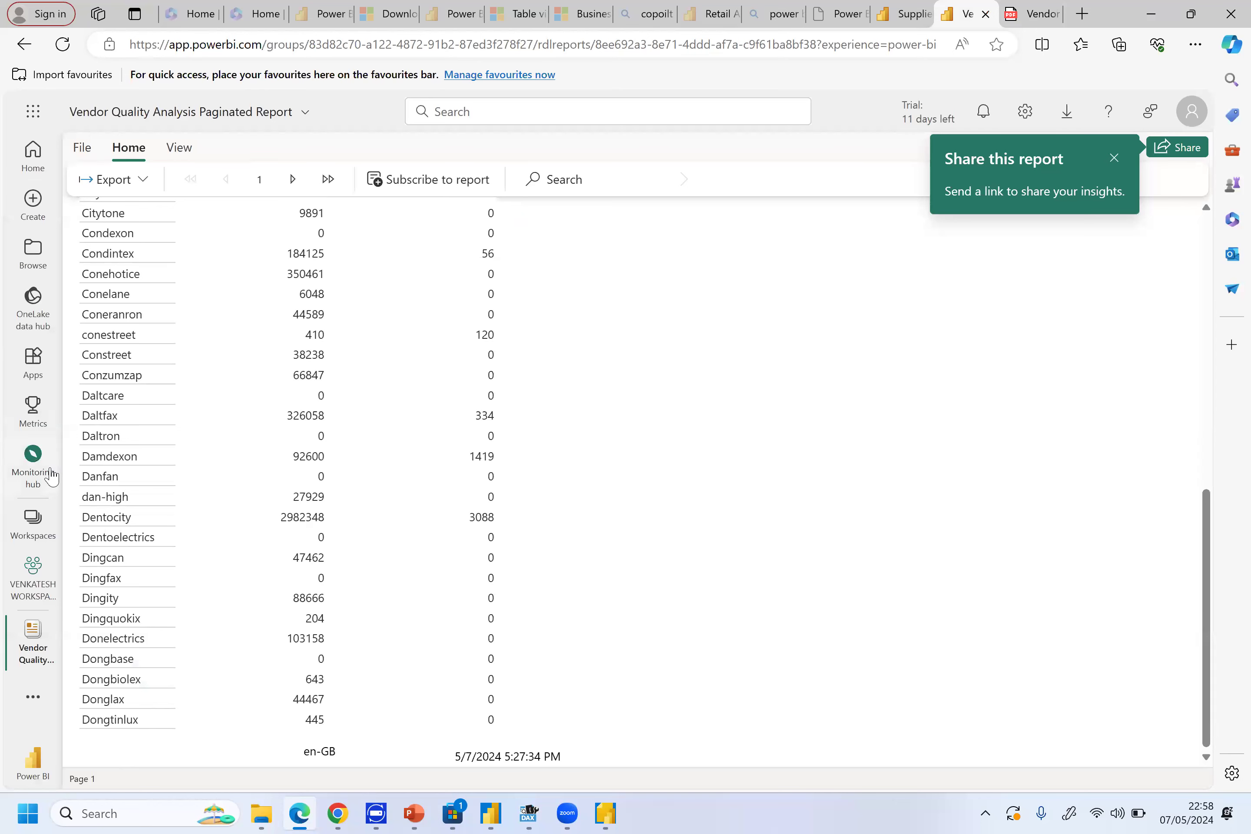
left_click(33, 525)
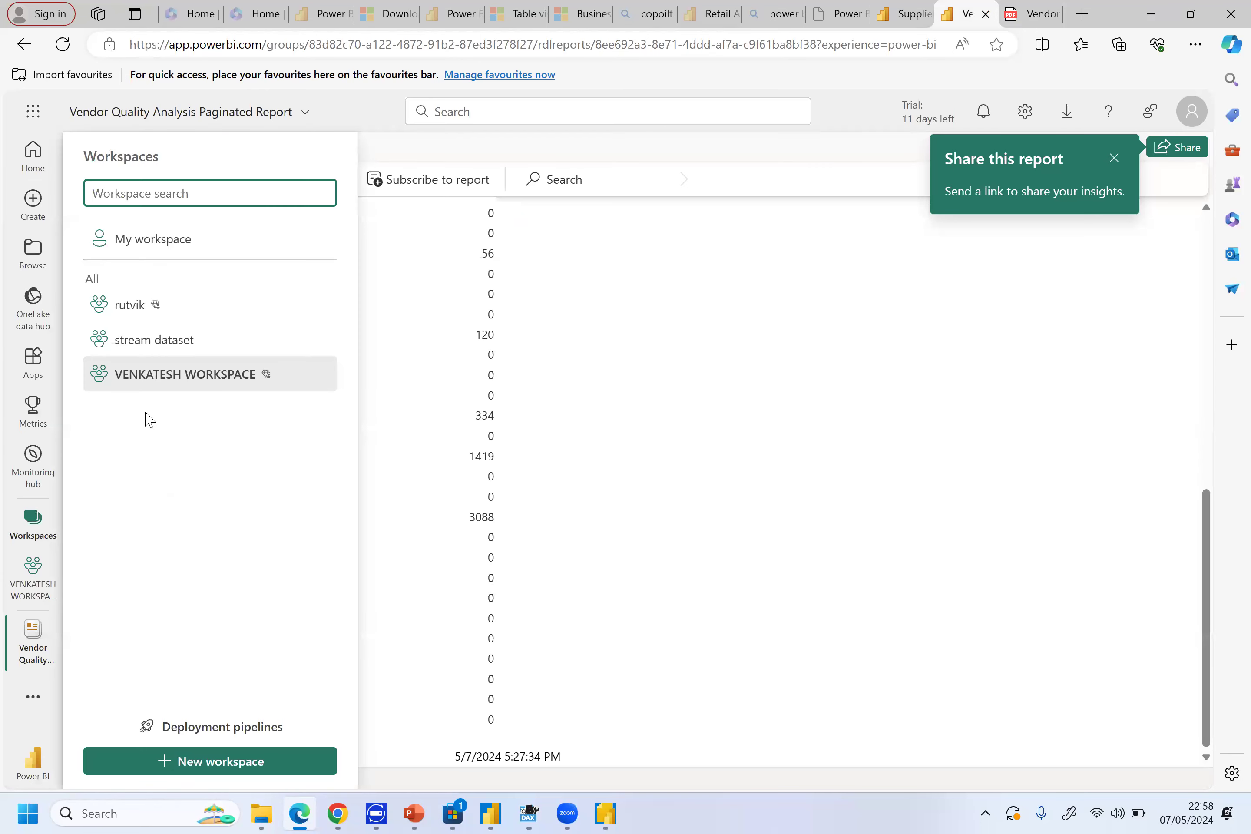
left_click(192, 383)
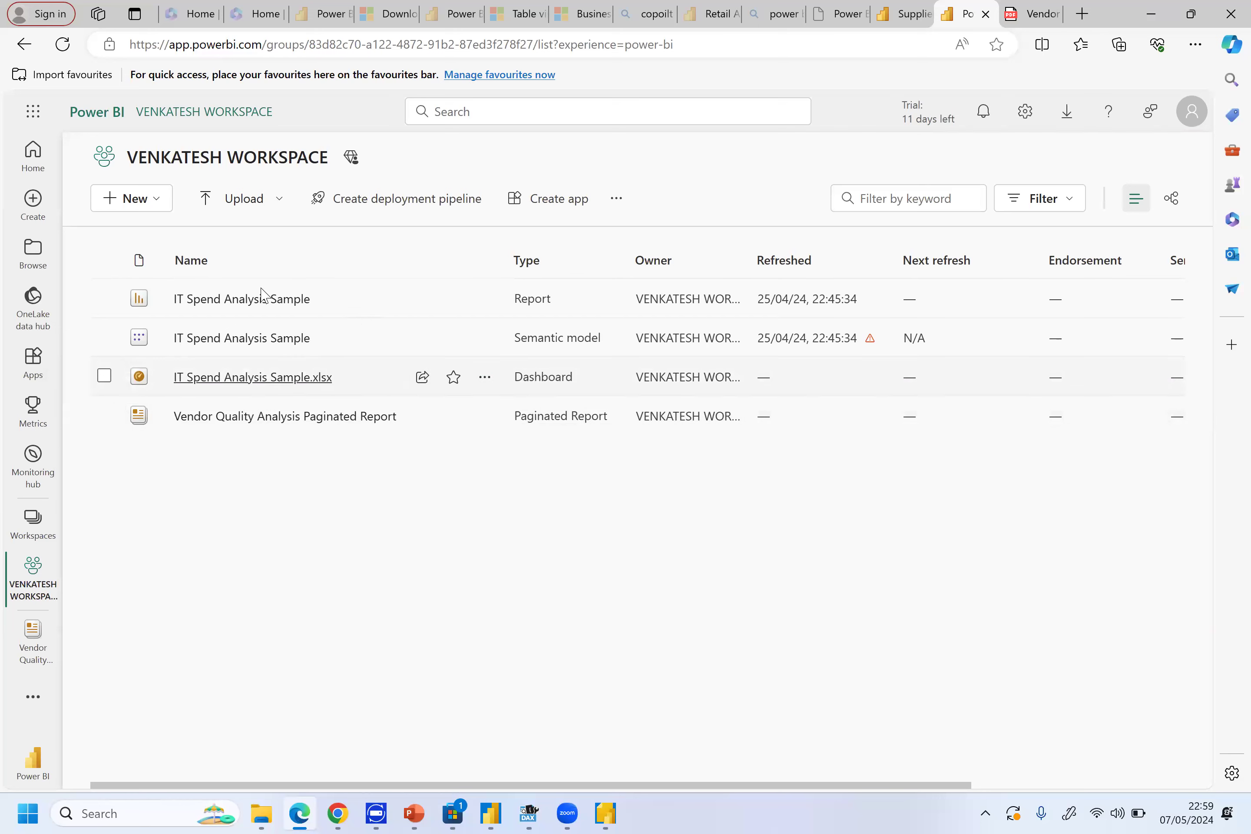
mouse_move(362, 172)
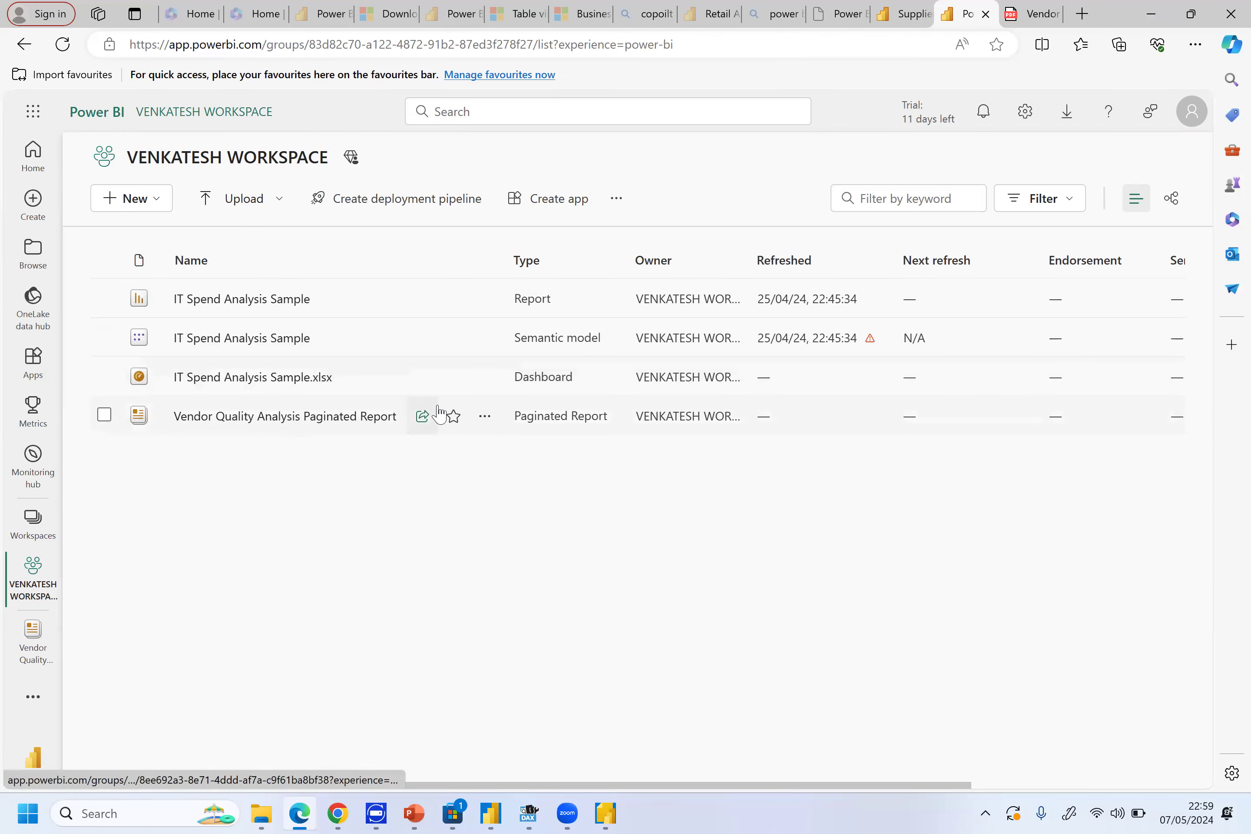
Open Vendor Quality Analysis Paginated Report for editing in Power BI Report Builder, always allowing app.powerbi.com to open such links
left_click(485, 417)
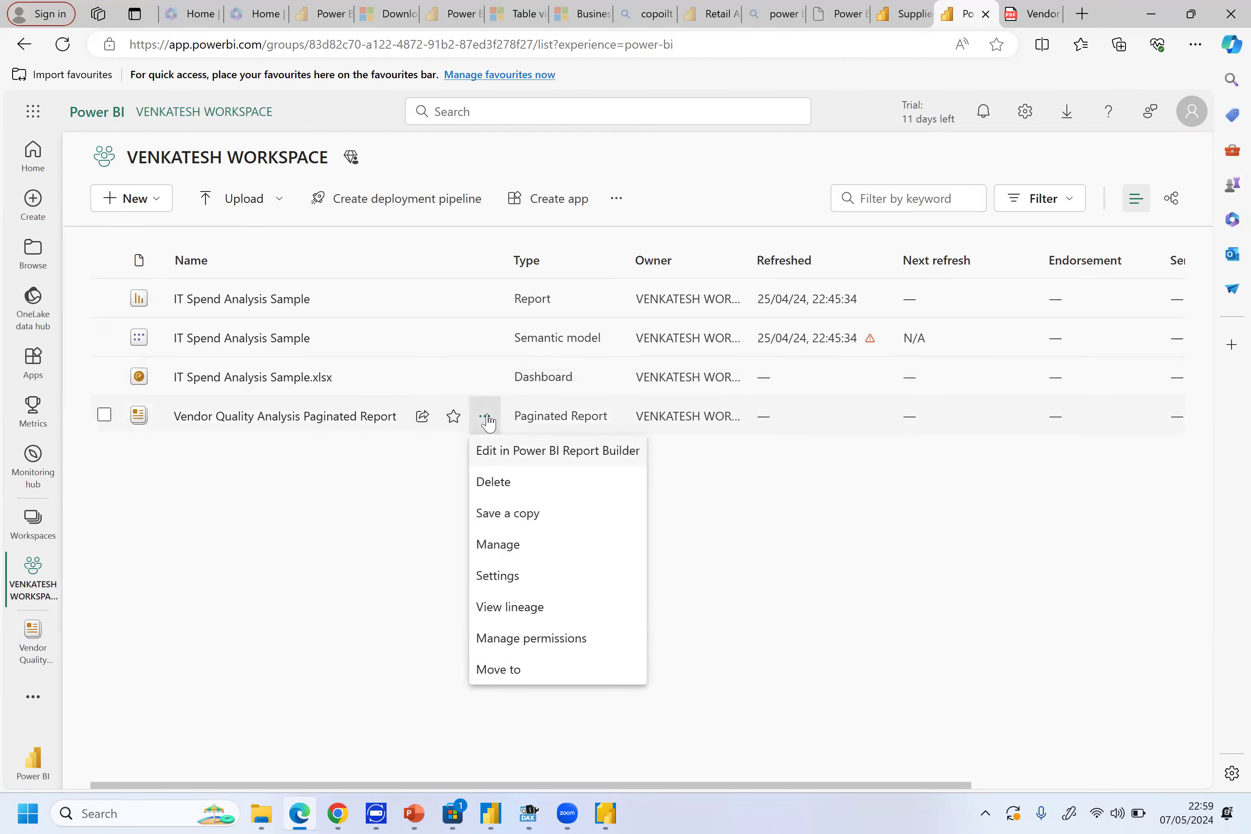
left_click(563, 462)
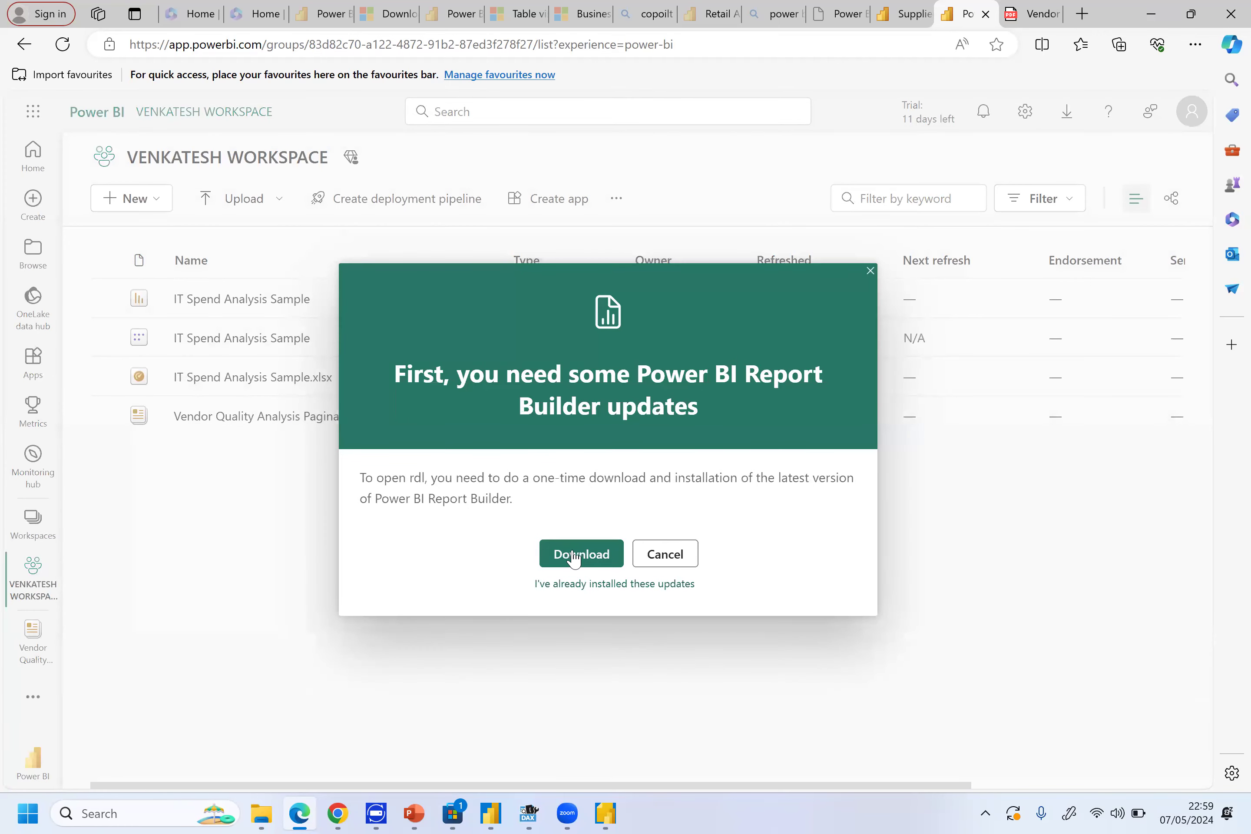
left_click(585, 585)
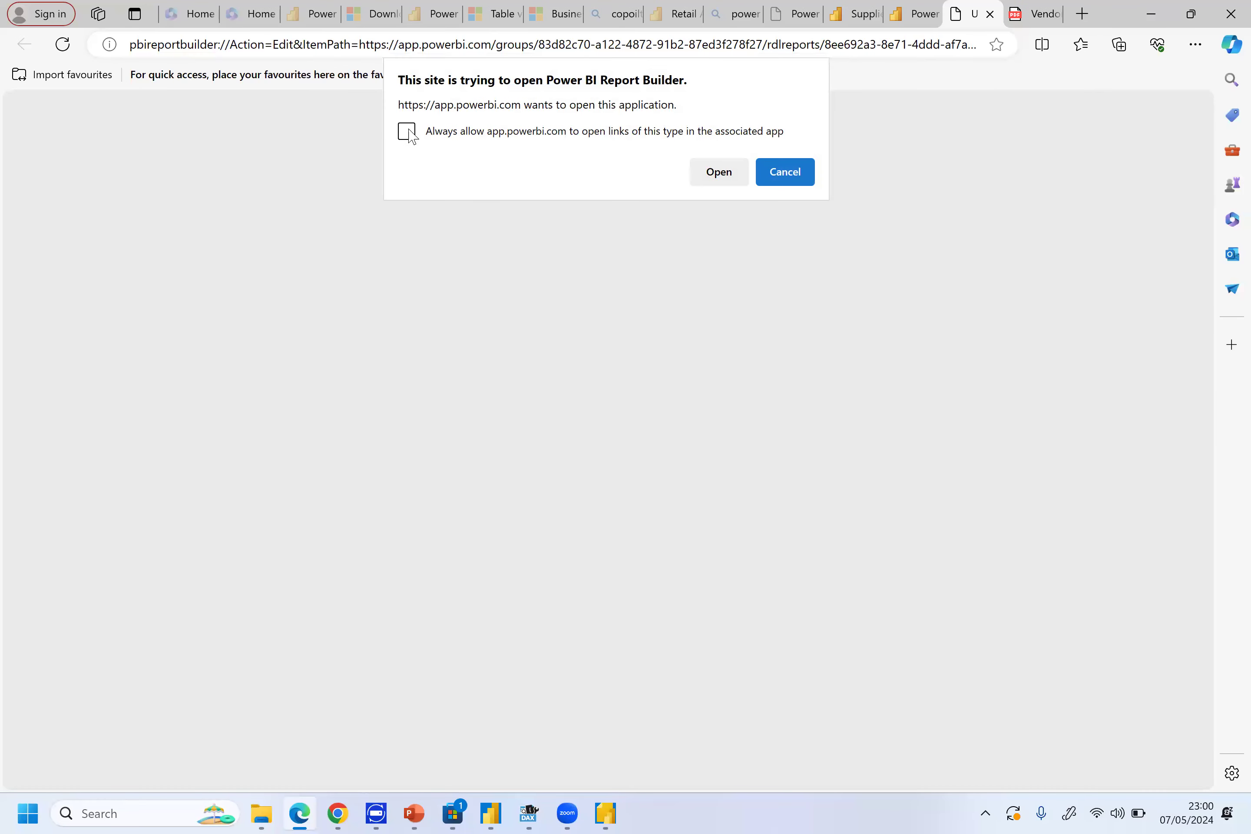
left_click(407, 131)
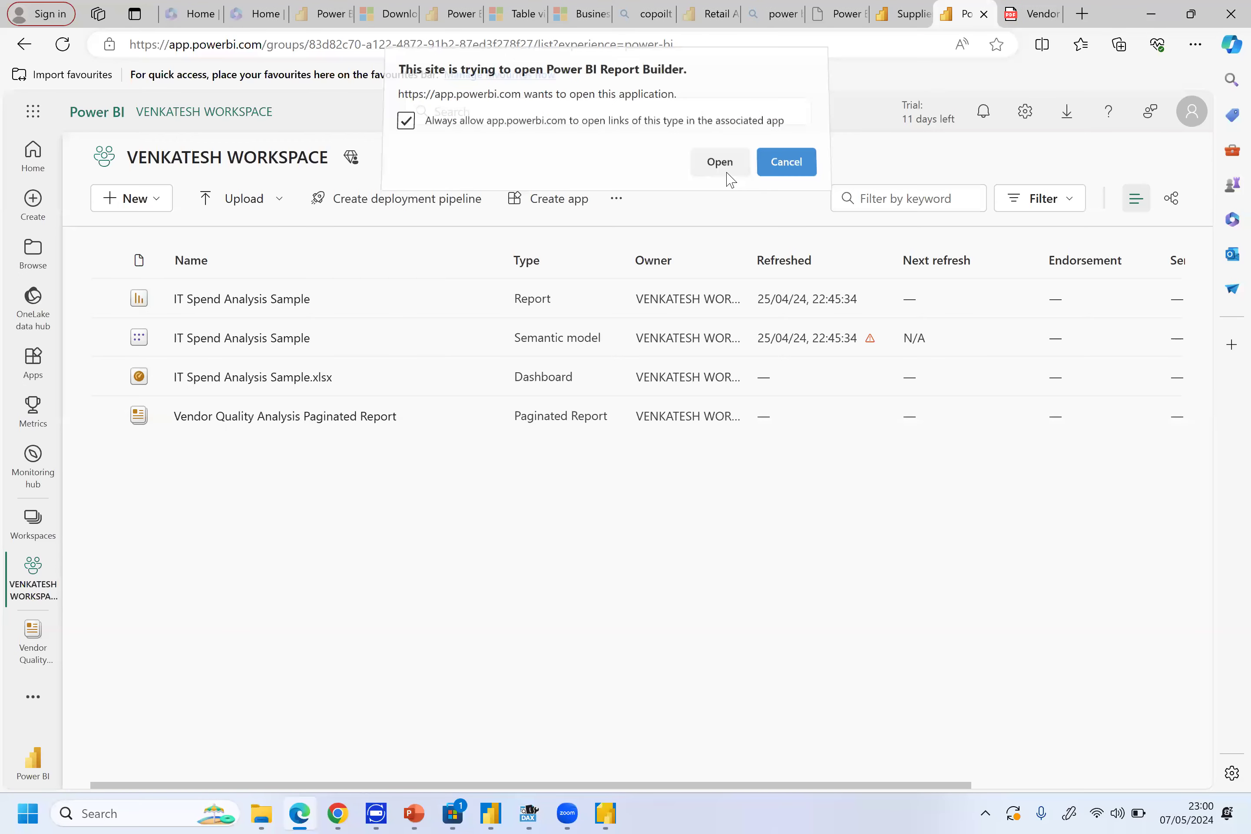
left_click(719, 172)
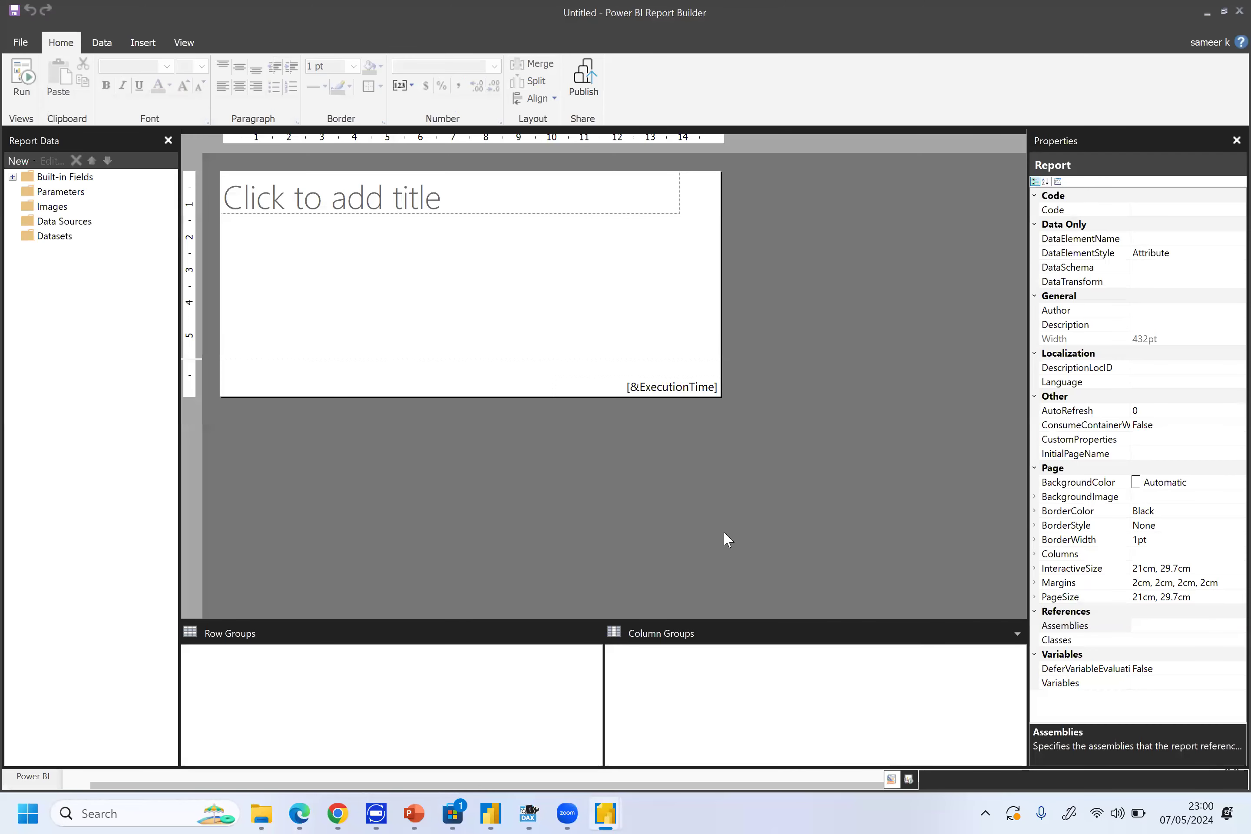
left_click(691, 480)
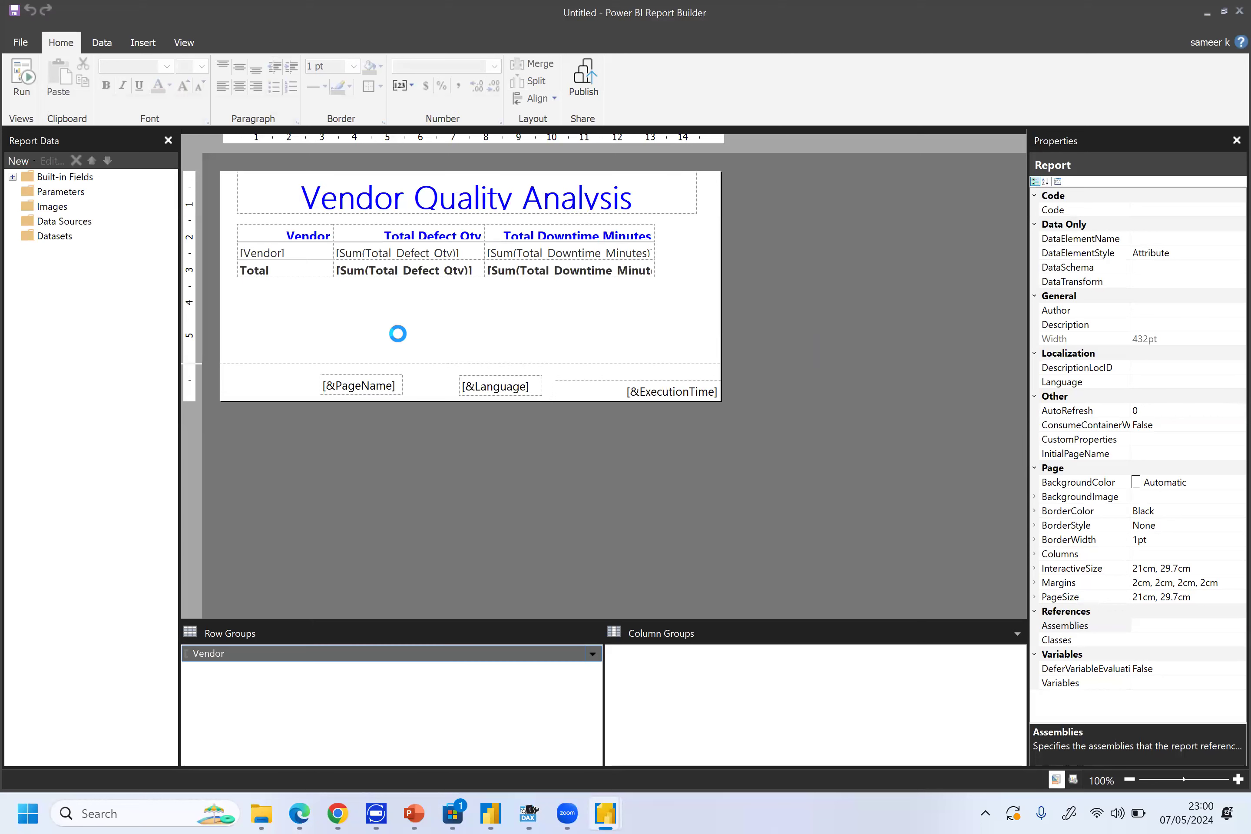
Recolor the report title Vendor Quality Analysis orange
mouse_move(305, 268)
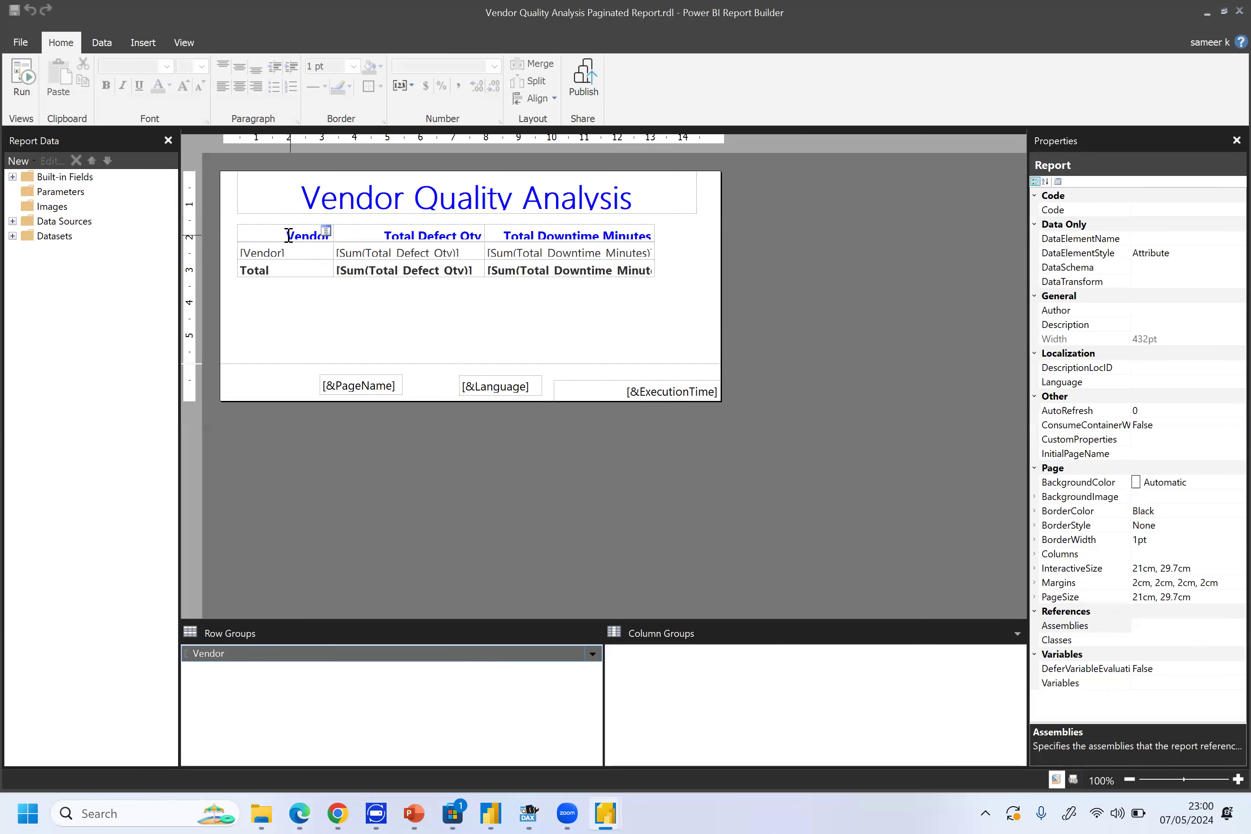
left_click(306, 200)
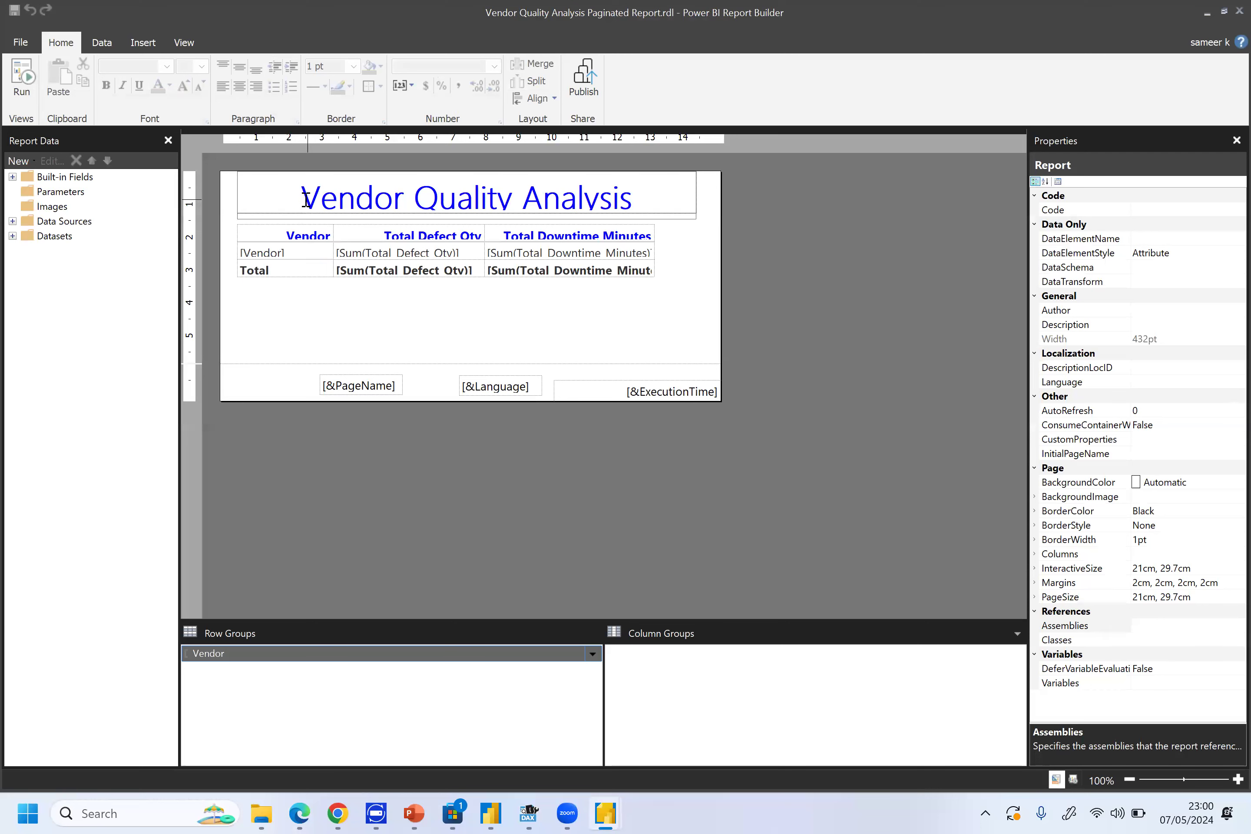
left_click(305, 200)
left_click_drag(302, 200, 630, 217)
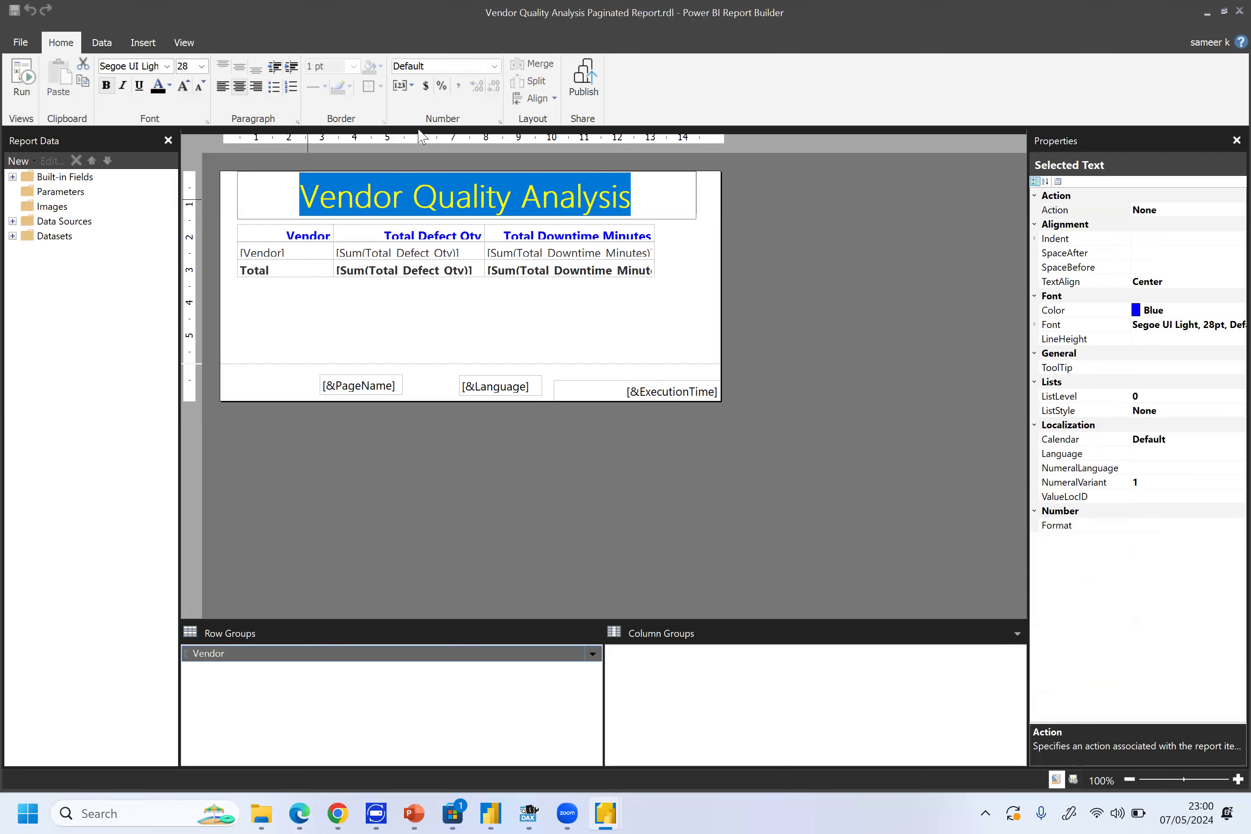
left_click(170, 86)
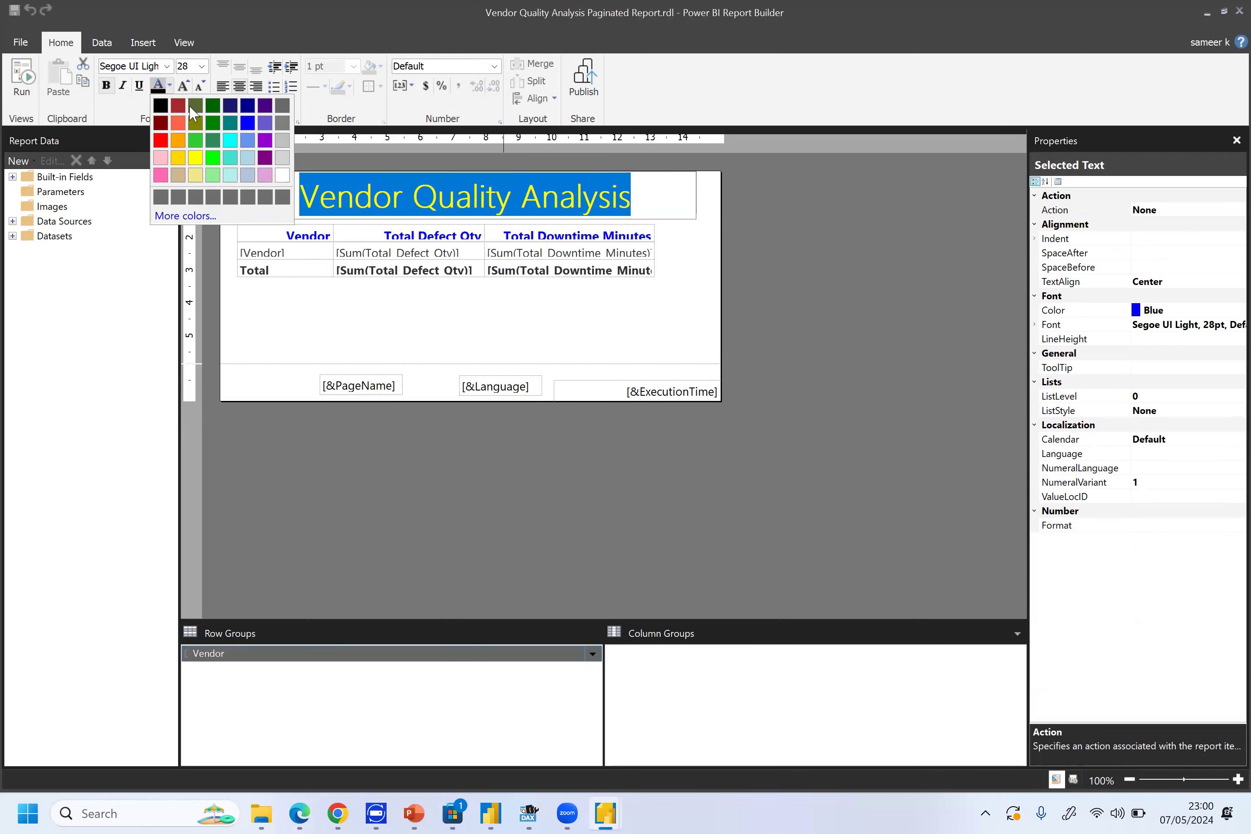
left_click(178, 141)
left_click(352, 340)
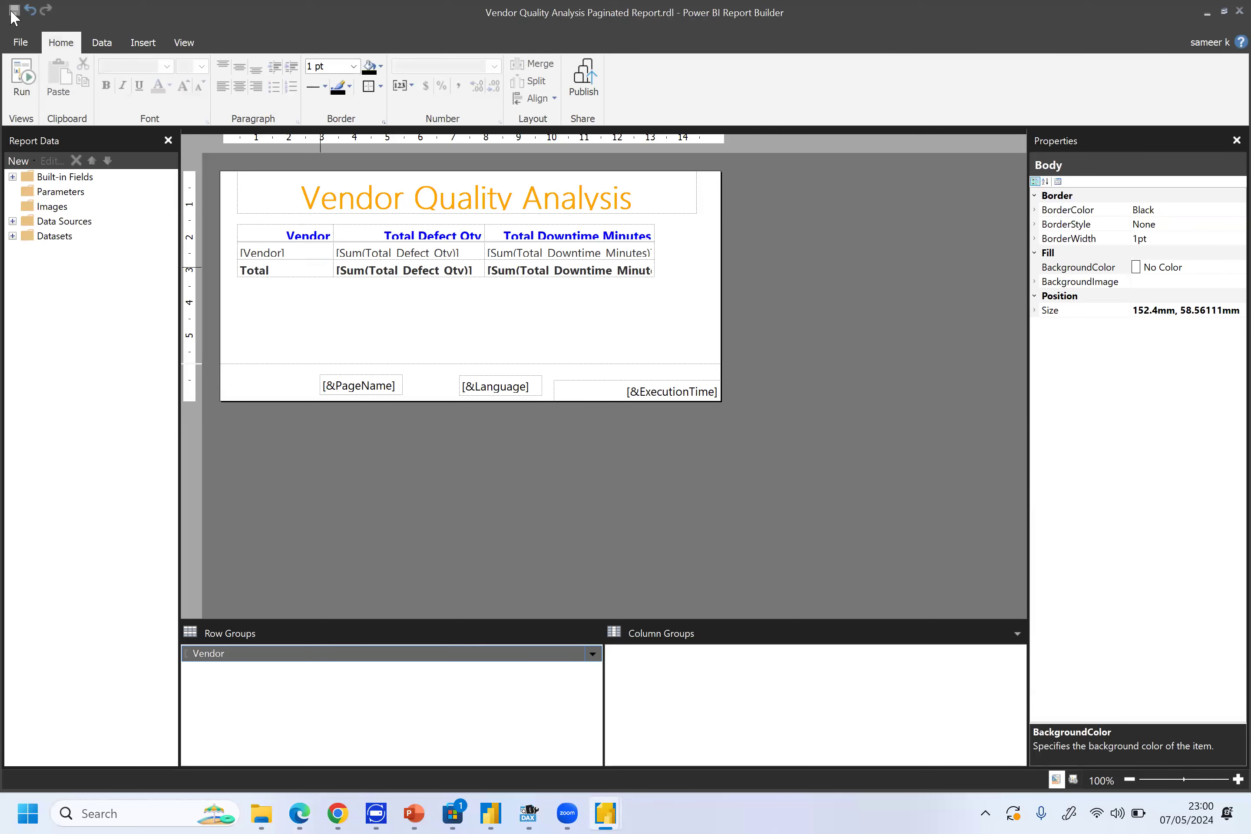
left_click(20, 42)
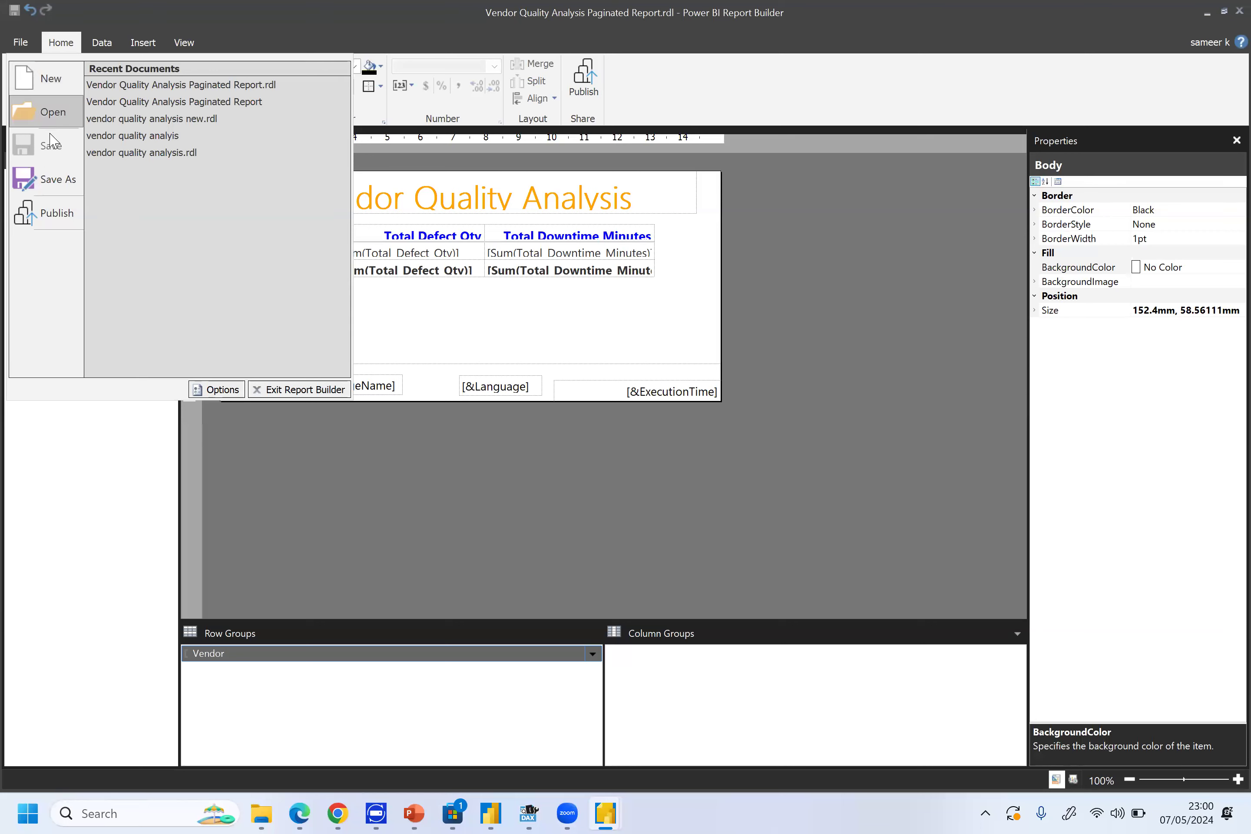
left_click(62, 188)
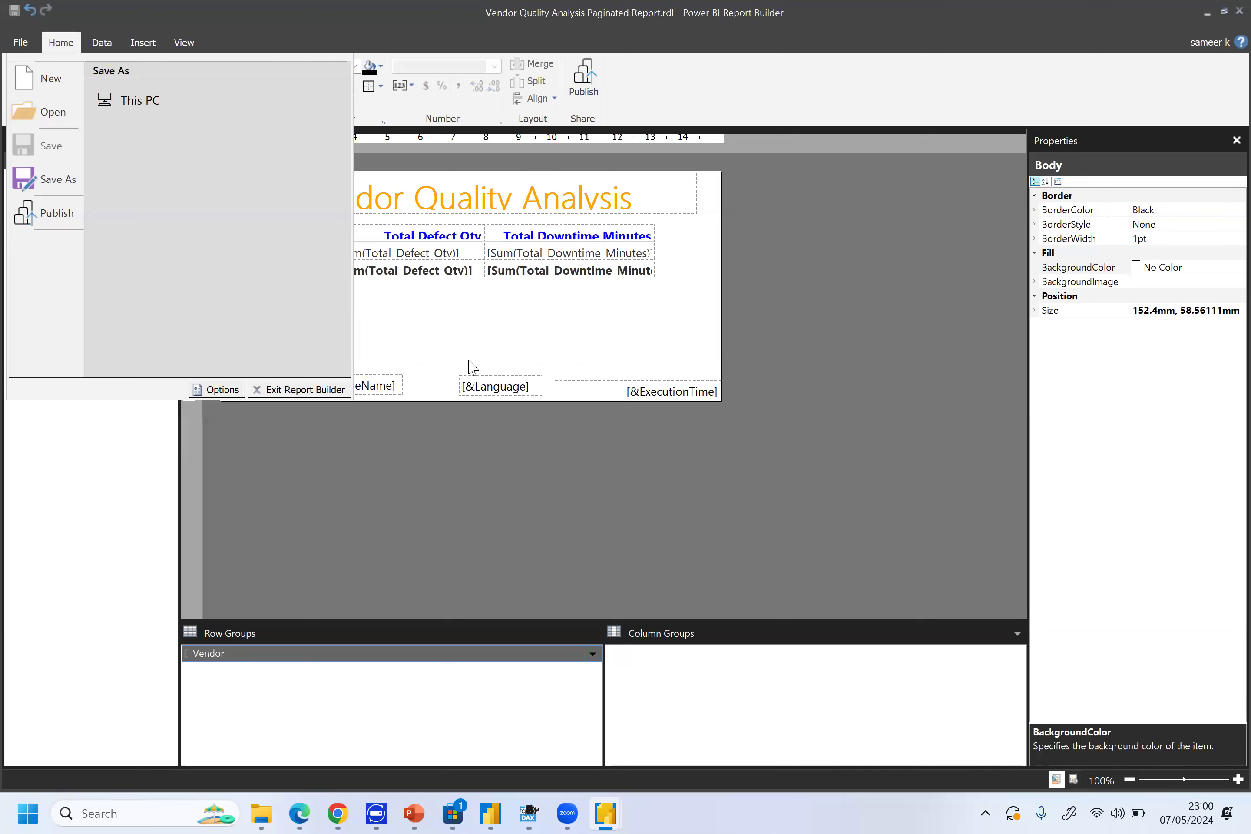
left_click(480, 336)
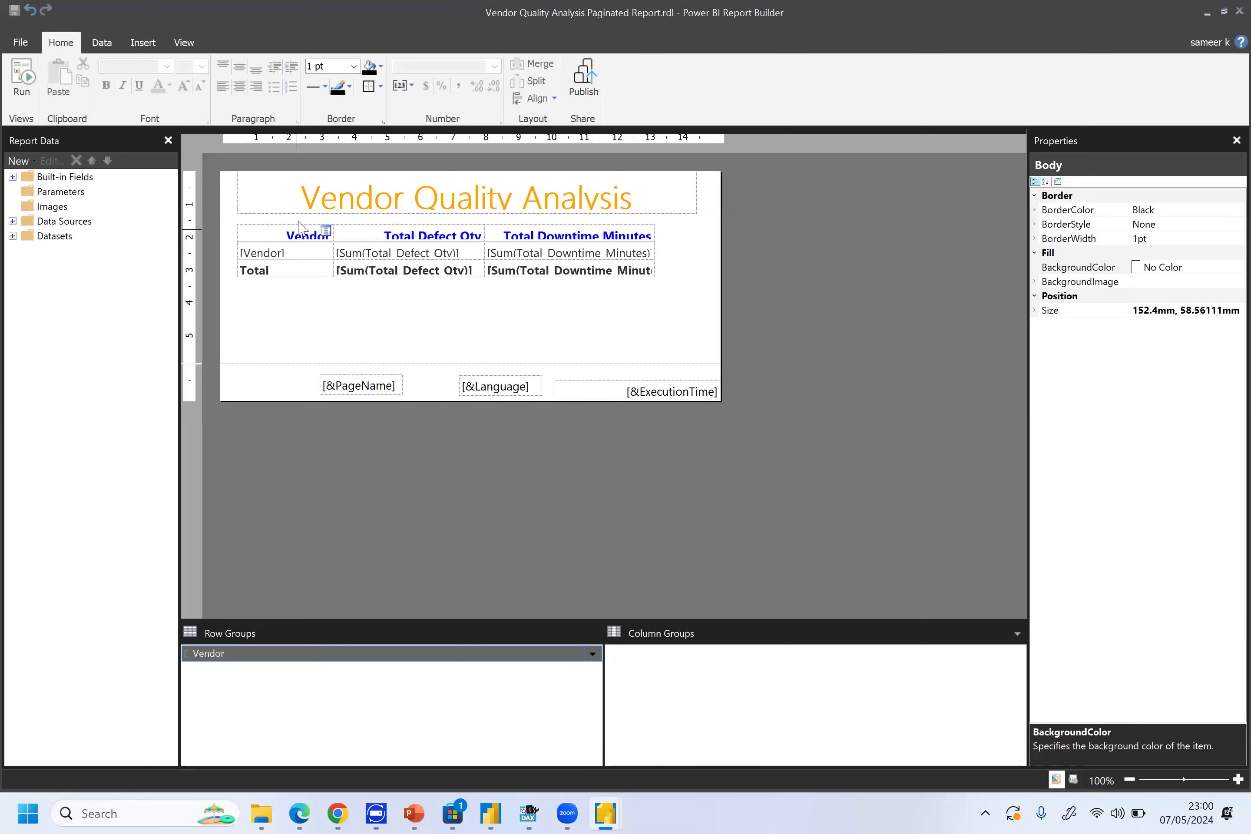
Set the Vendor header cell's Hidden property to True and its InitialToggleState to True
left_click(314, 237)
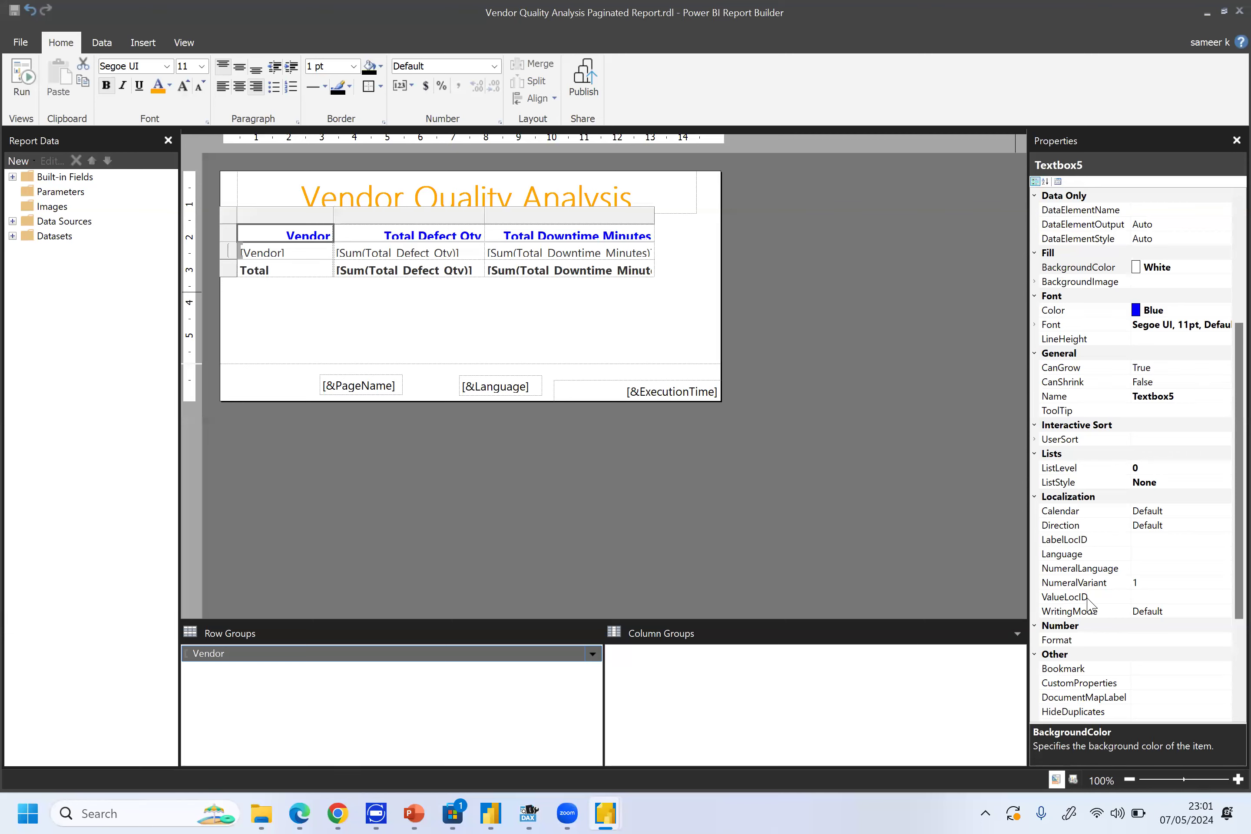
scroll(1089, 602, "down", 3)
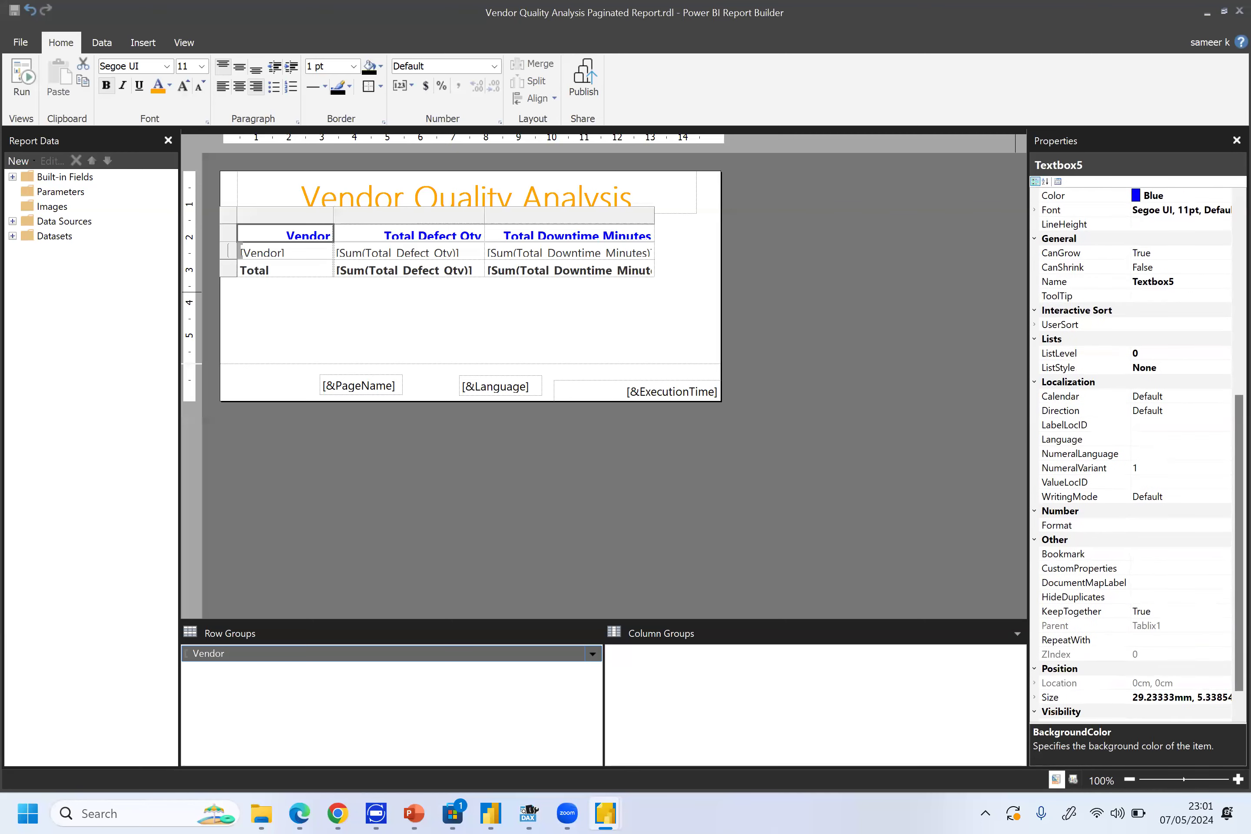
scroll(1089, 602, "down", 2)
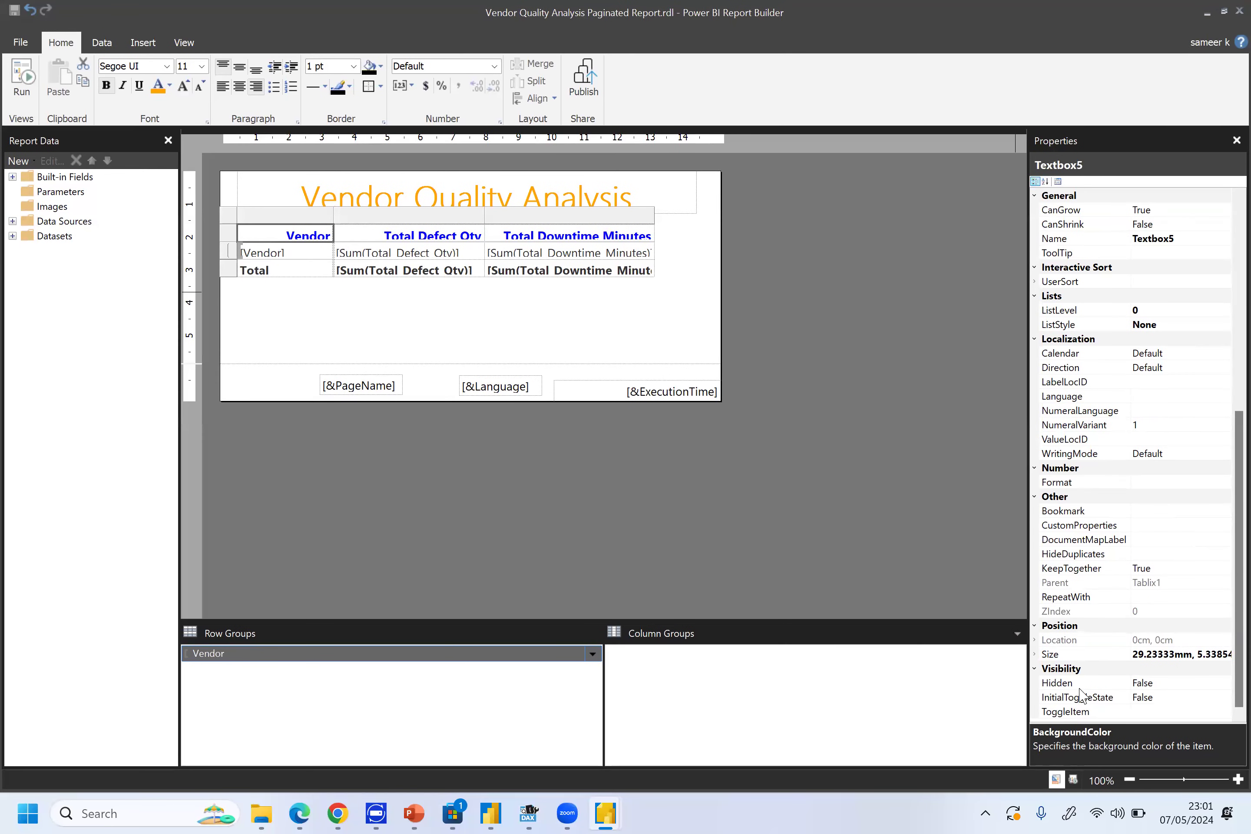
left_click(1163, 683)
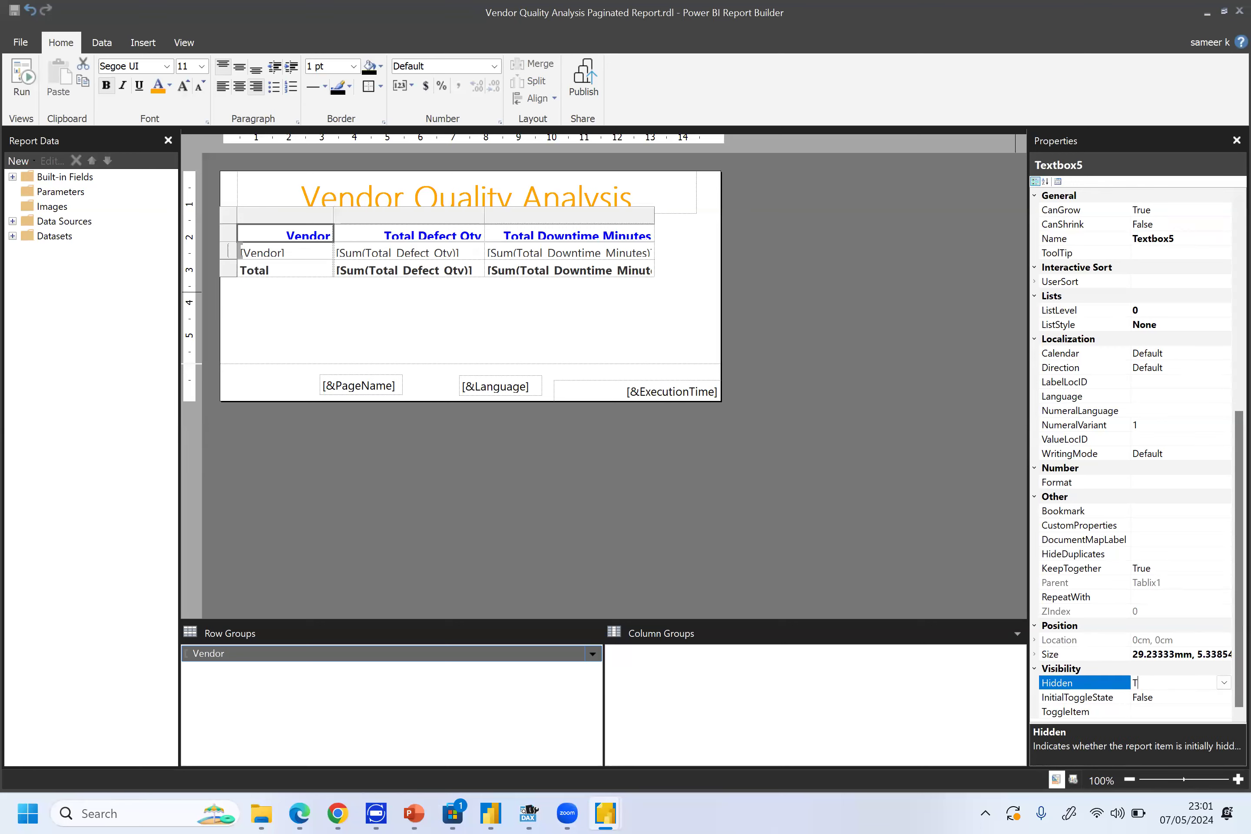
left_click(1157, 698)
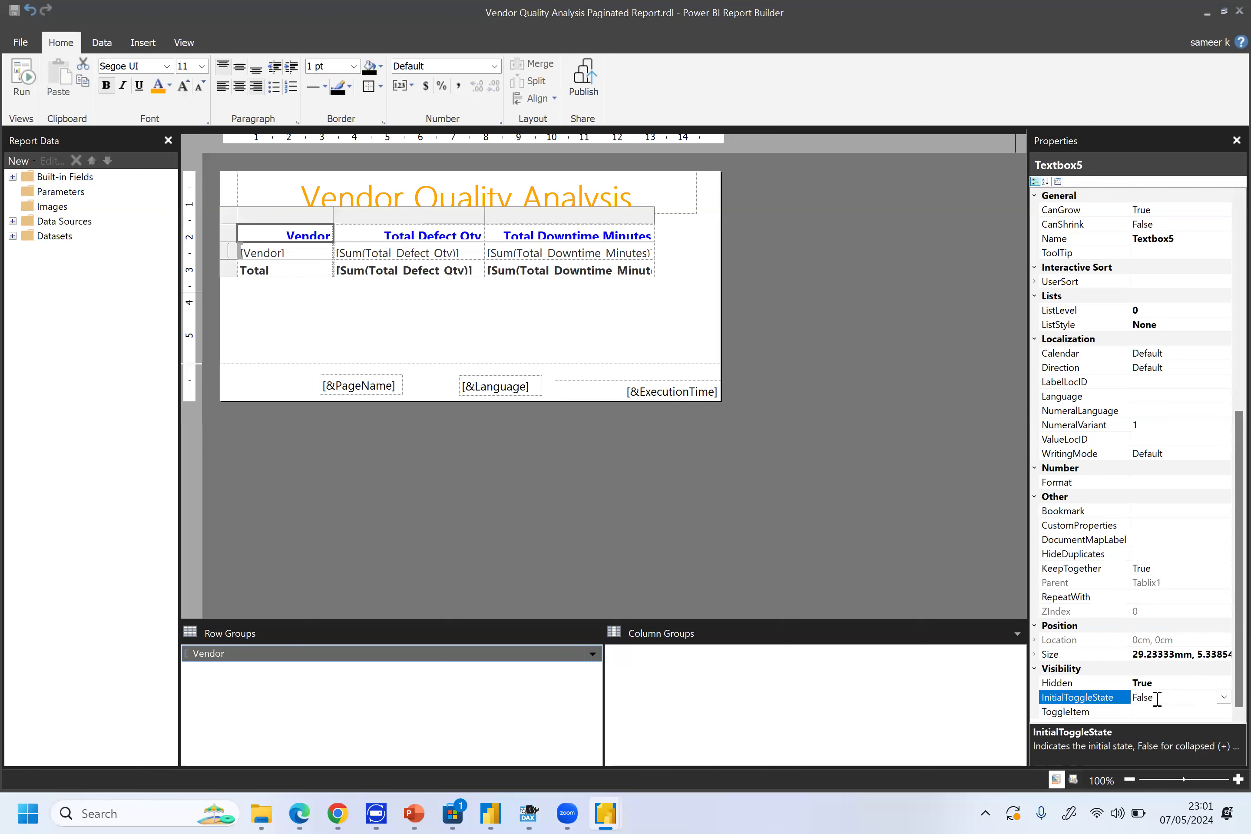
left_click(1224, 697)
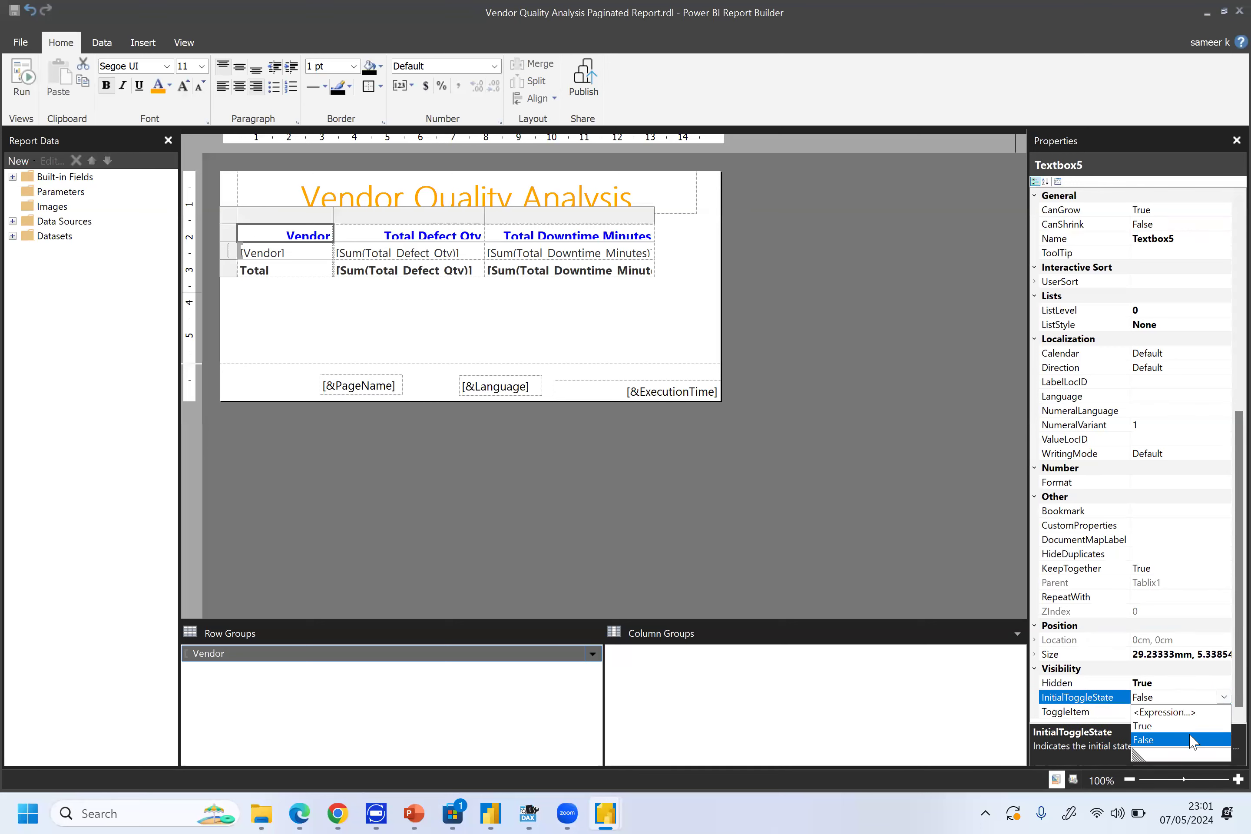
left_click(1172, 737)
double_click(1171, 697)
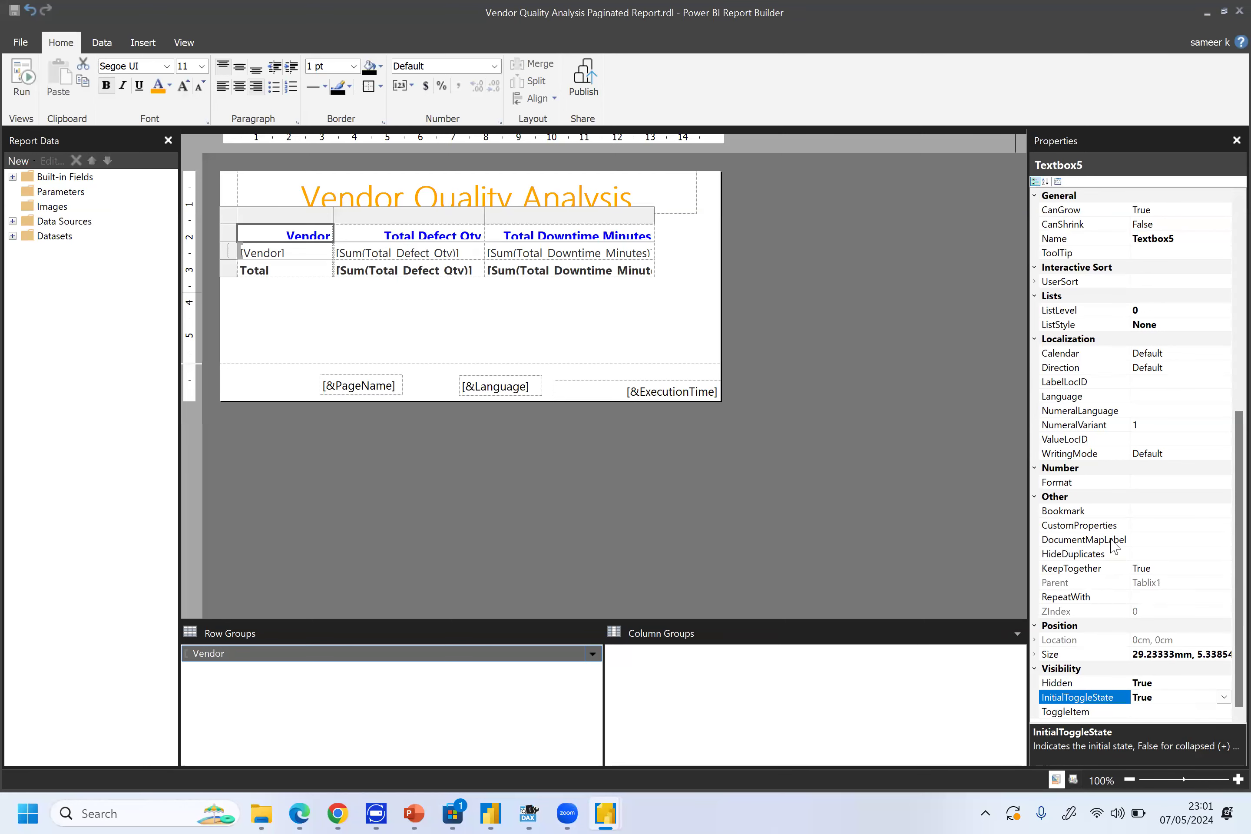
Examine the remaining properties of the Vendor header cell and those of the [Vendor] data cell down to Visibility
scroll(1113, 545, "up", 4)
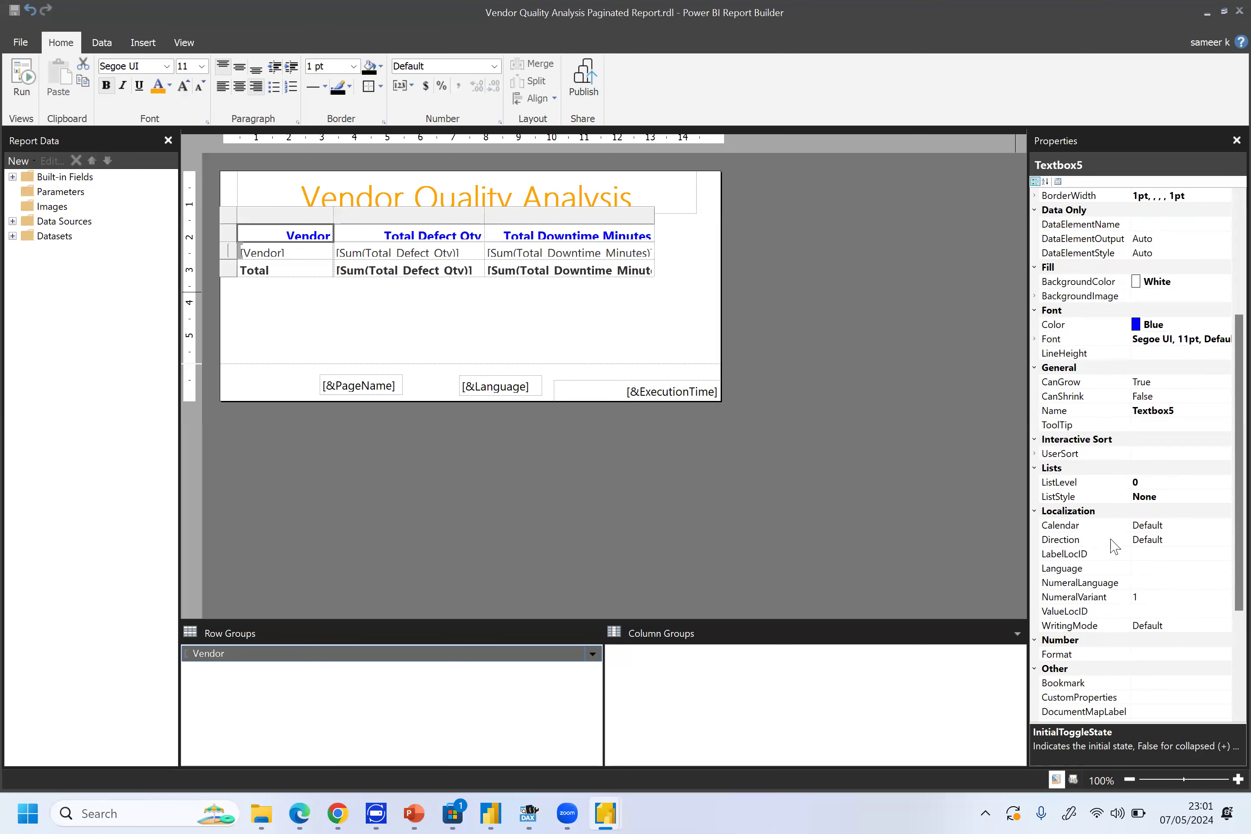
scroll(1114, 544, "up", 1)
scroll(1114, 484, "up", 4)
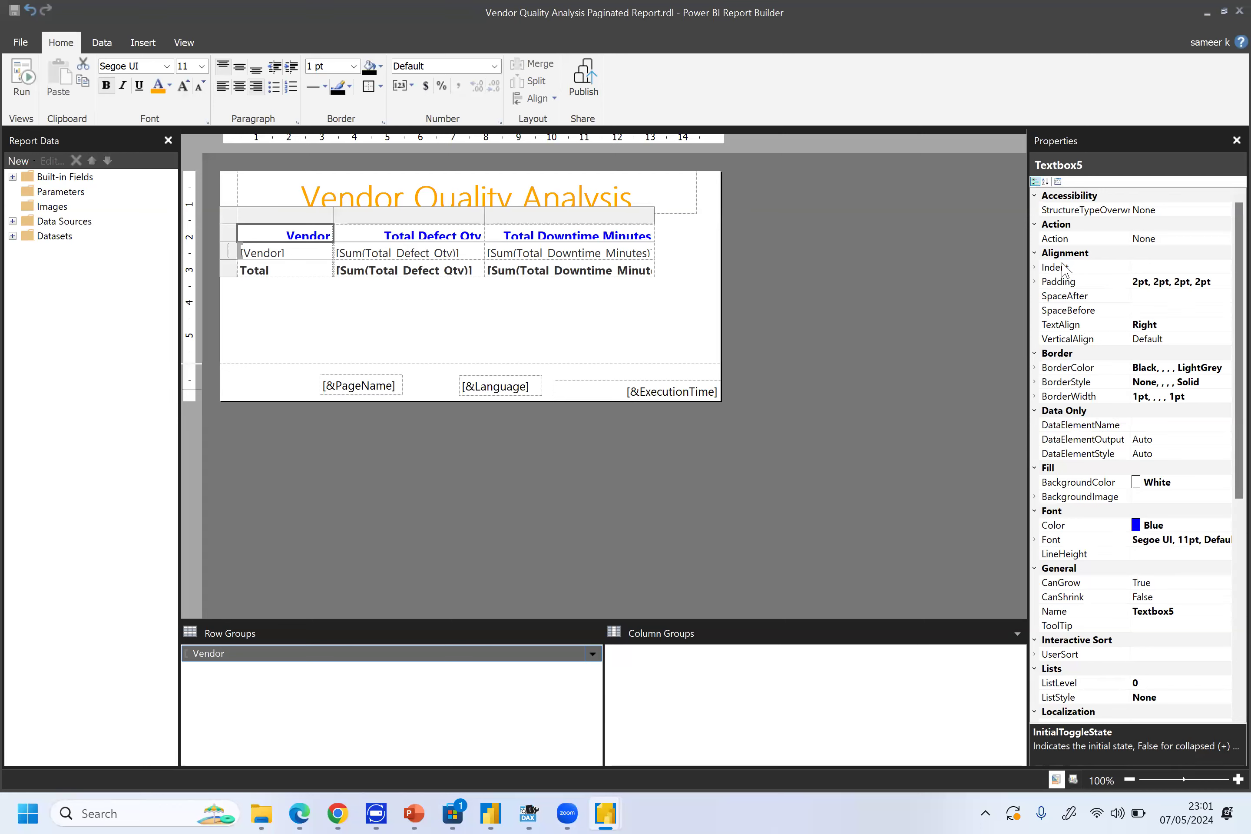
left_click(316, 248)
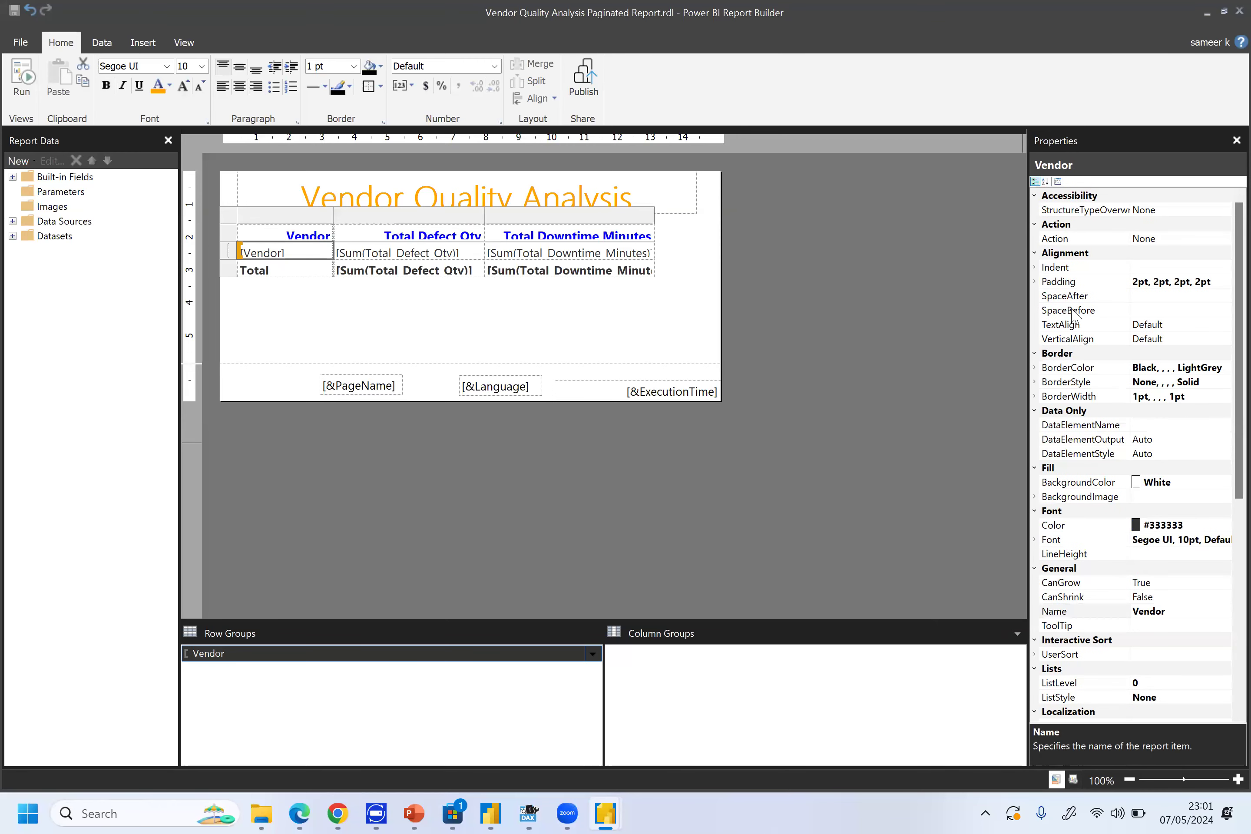
scroll(1076, 348, "down", 2)
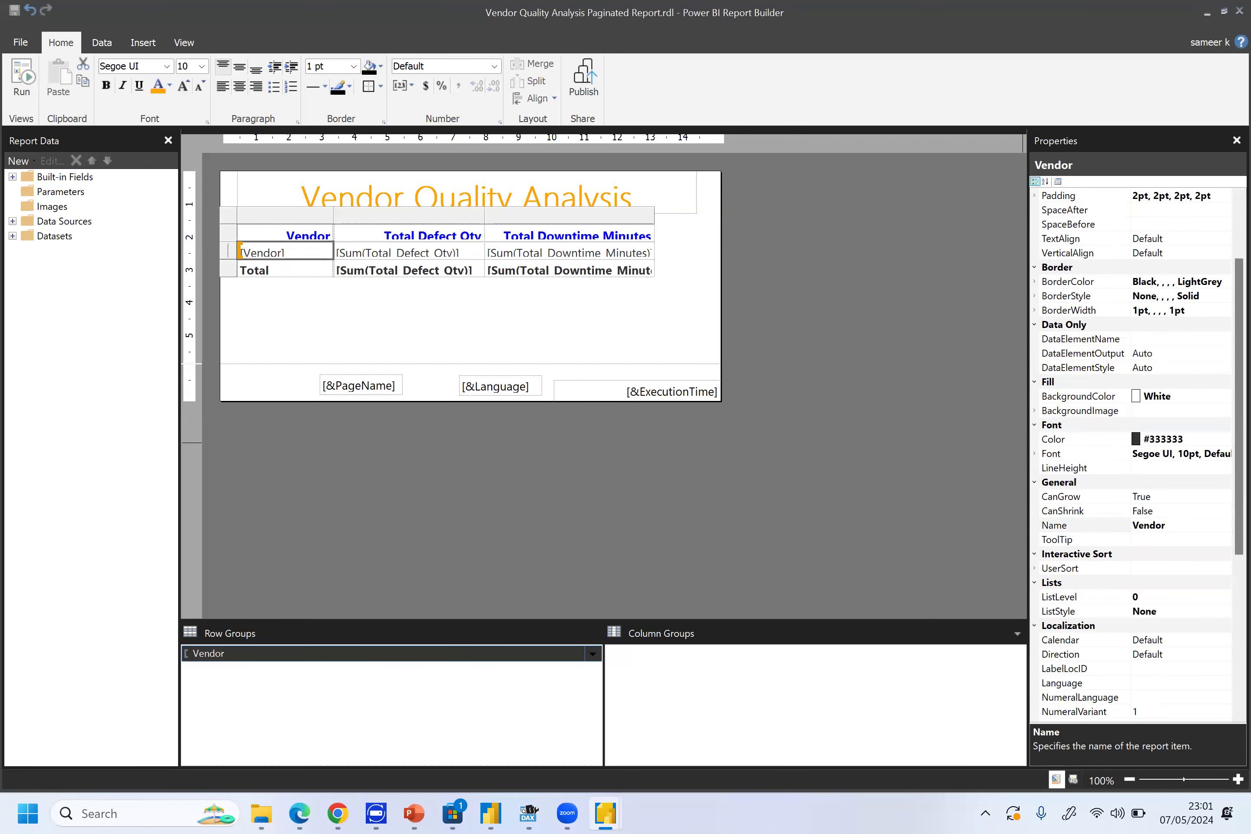
scroll(1075, 350, "down", 4)
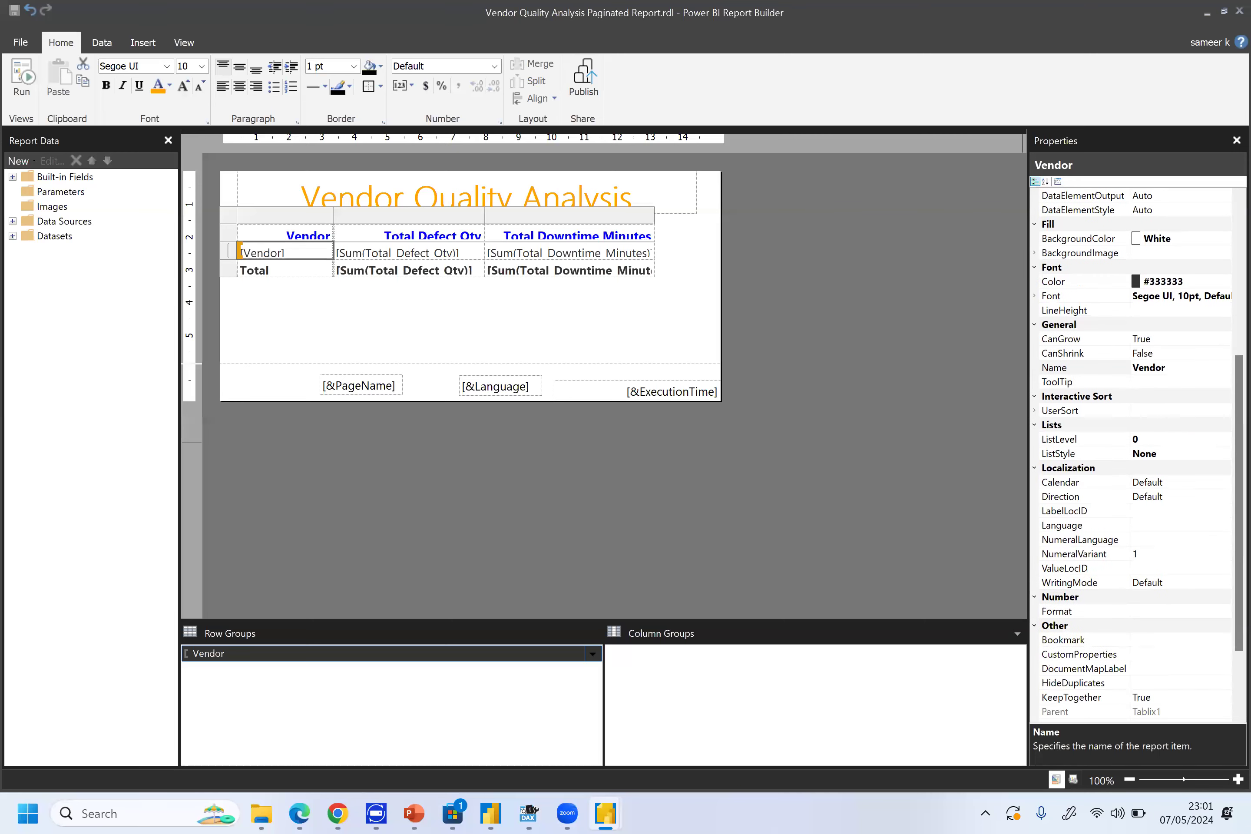
scroll(1076, 349, "down", 2)
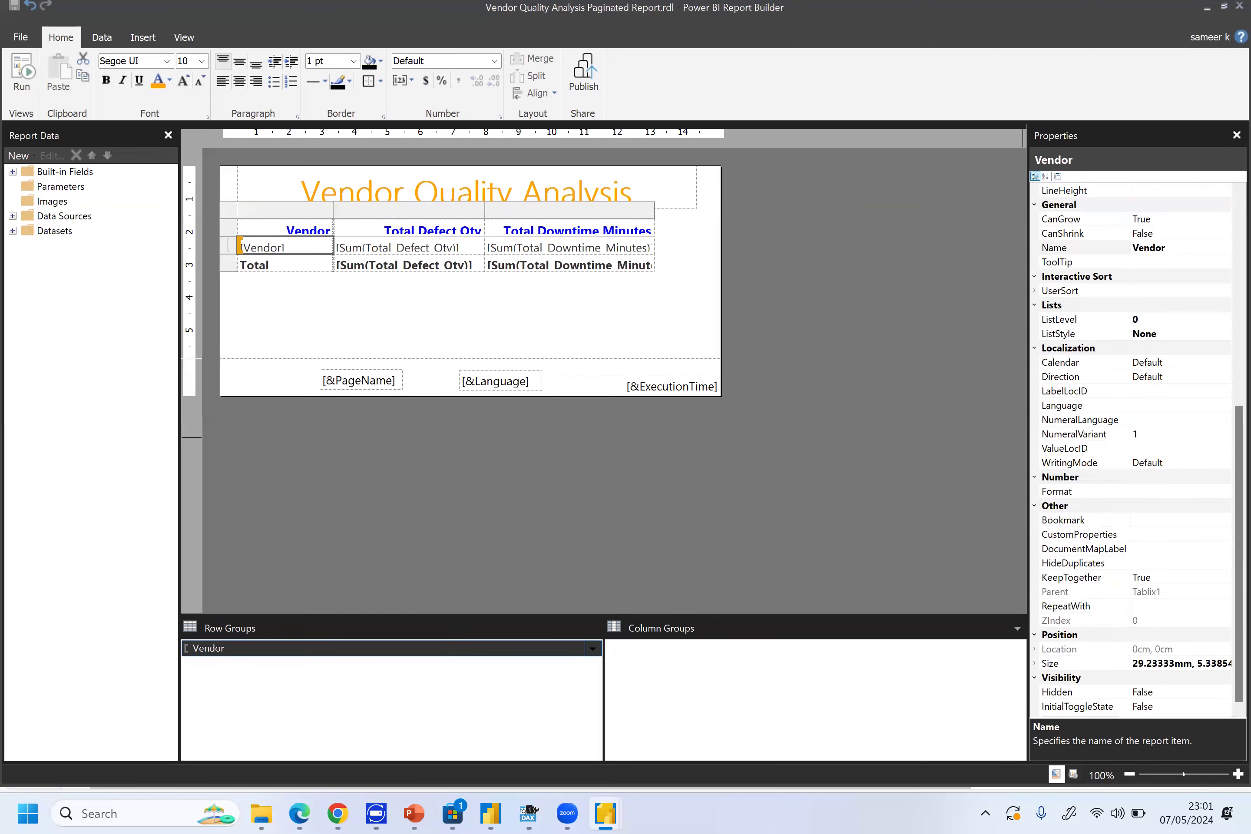
scroll(1075, 350, "down", 1)
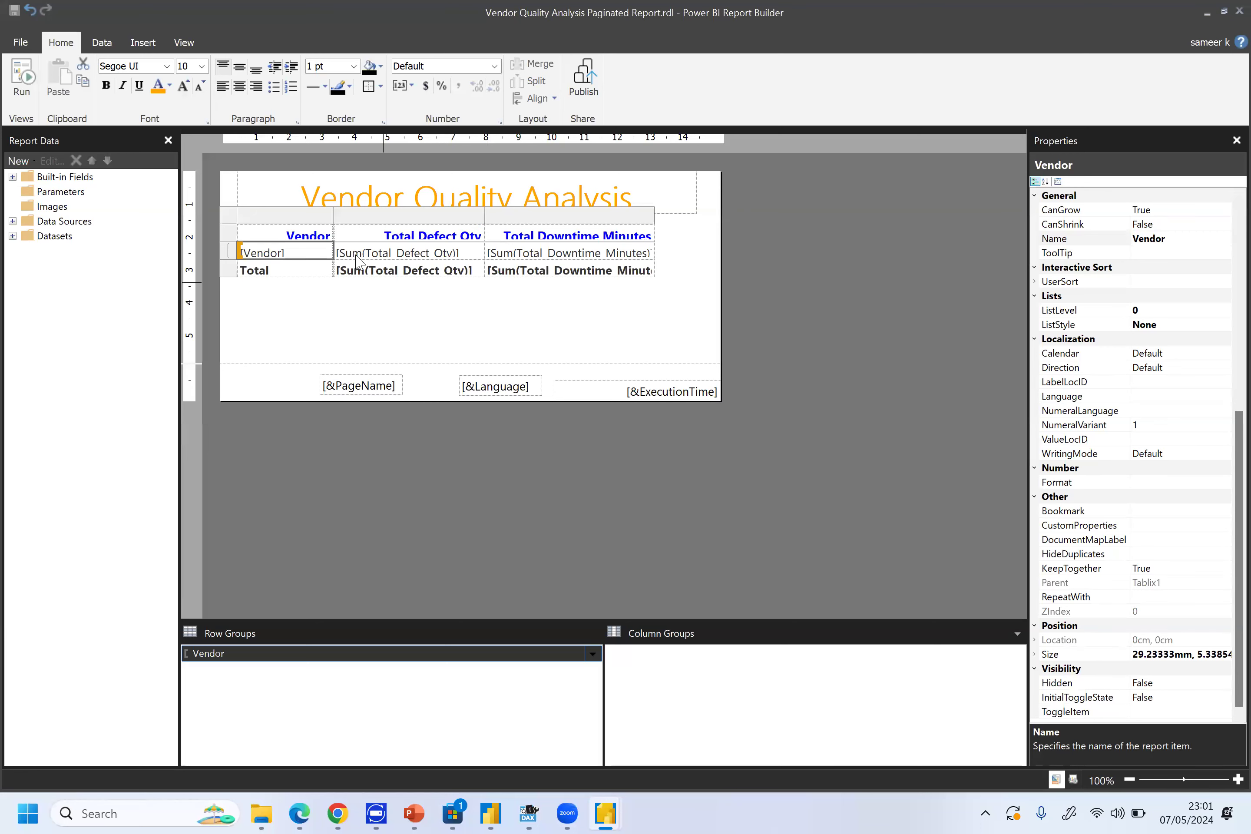
Select the [&PageName] box in the page footer and list the report's built-in fields
double_click(329, 383)
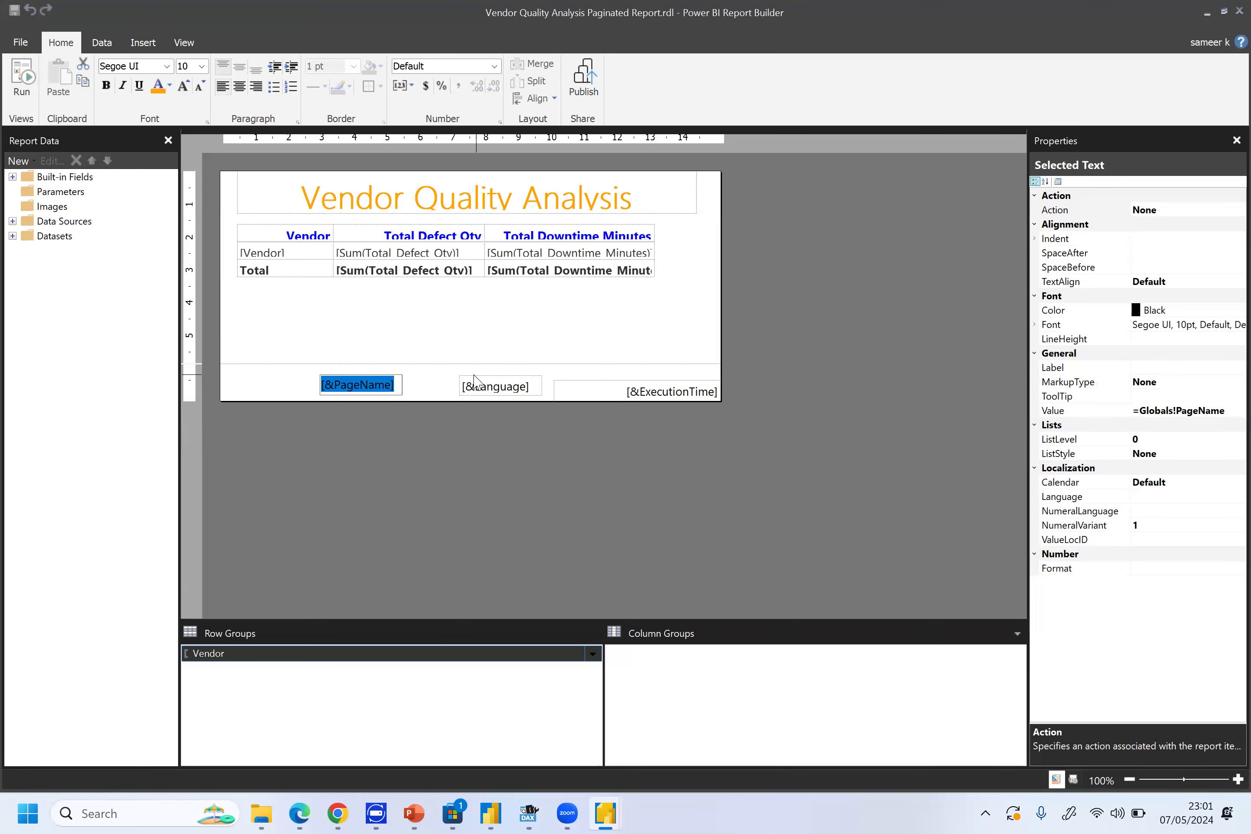
left_click(404, 385)
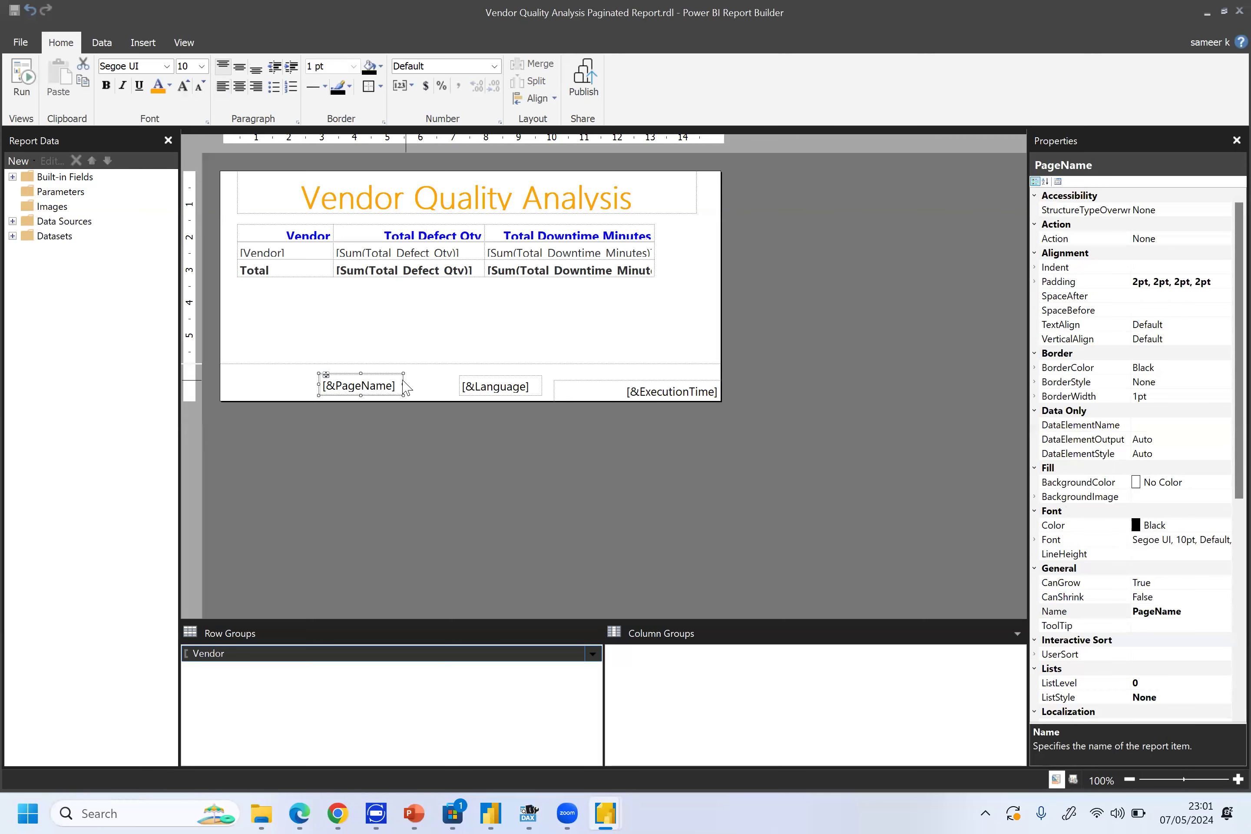
left_click(13, 176)
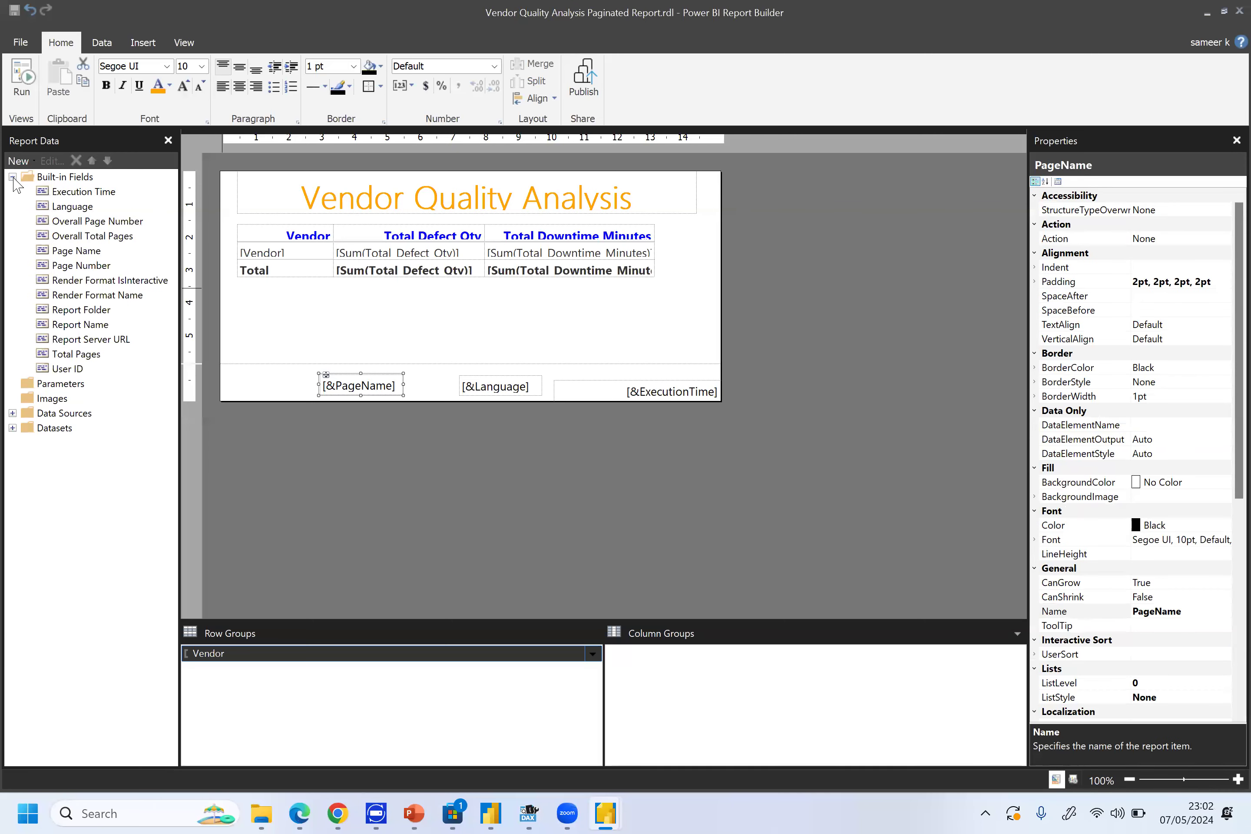
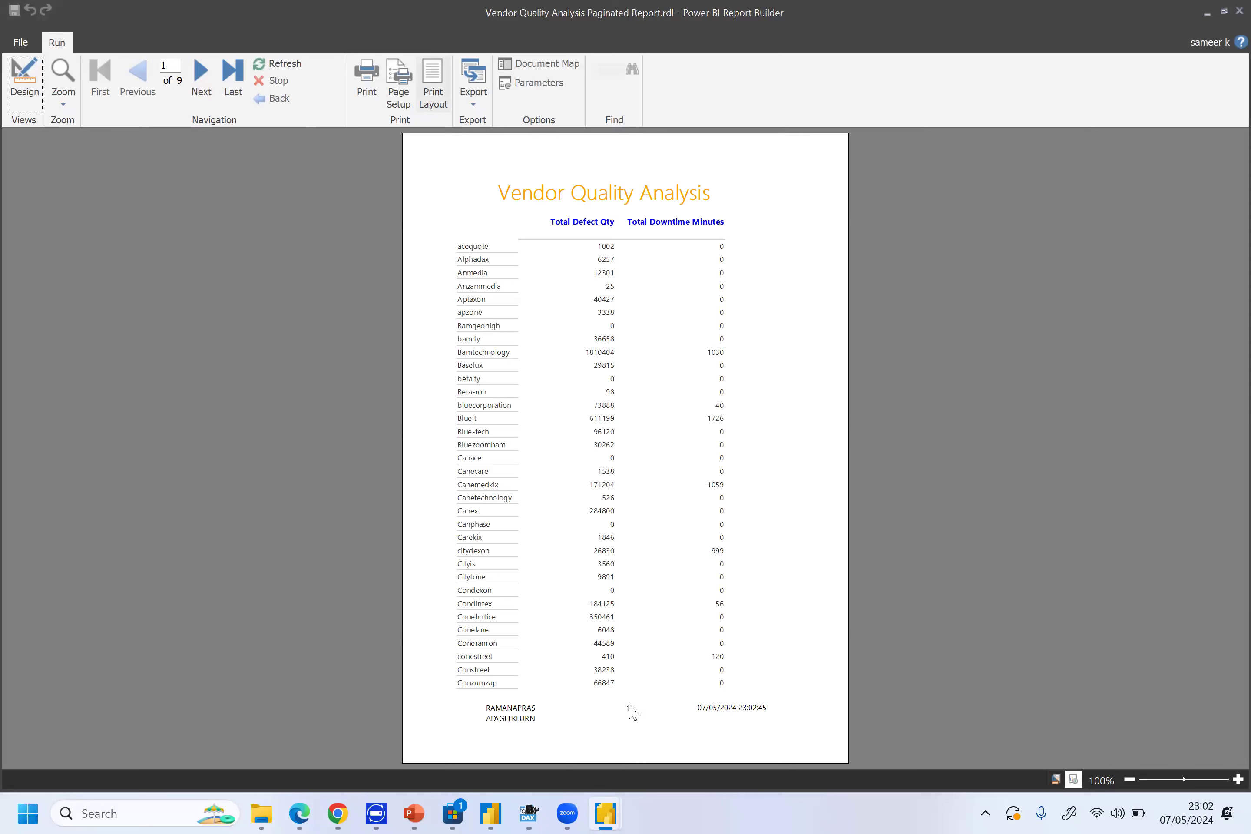
Check the second page of the report preview, then delete the User ID box from the page footer in design view
key("Page_Down")
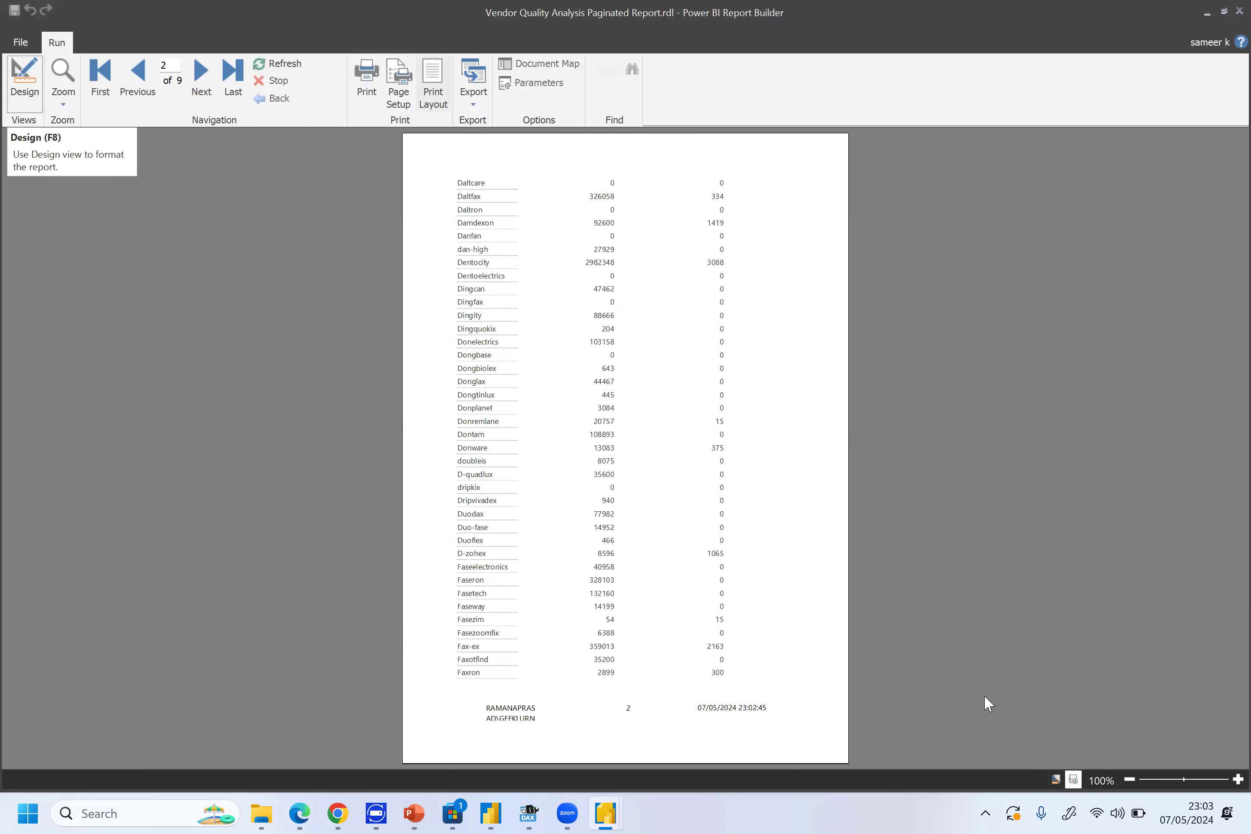
left_click(30, 60)
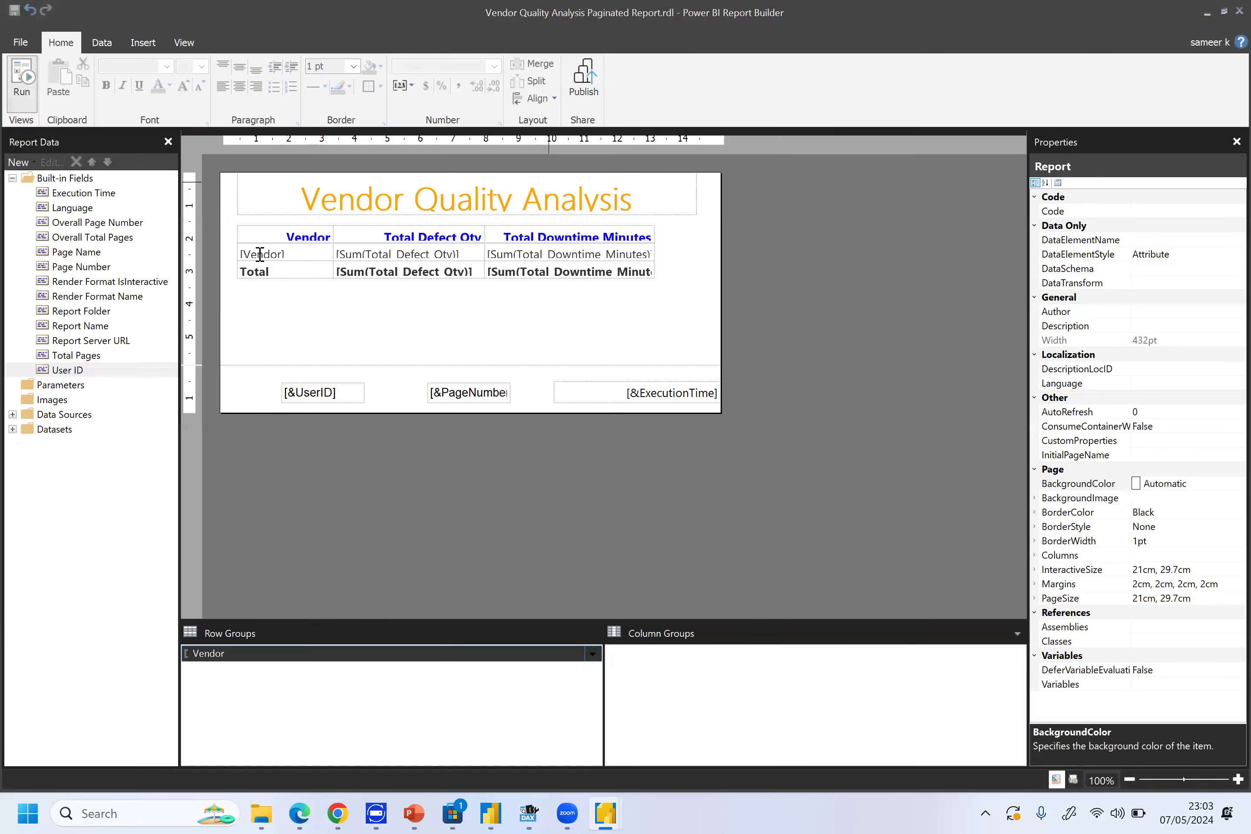
left_click(361, 392)
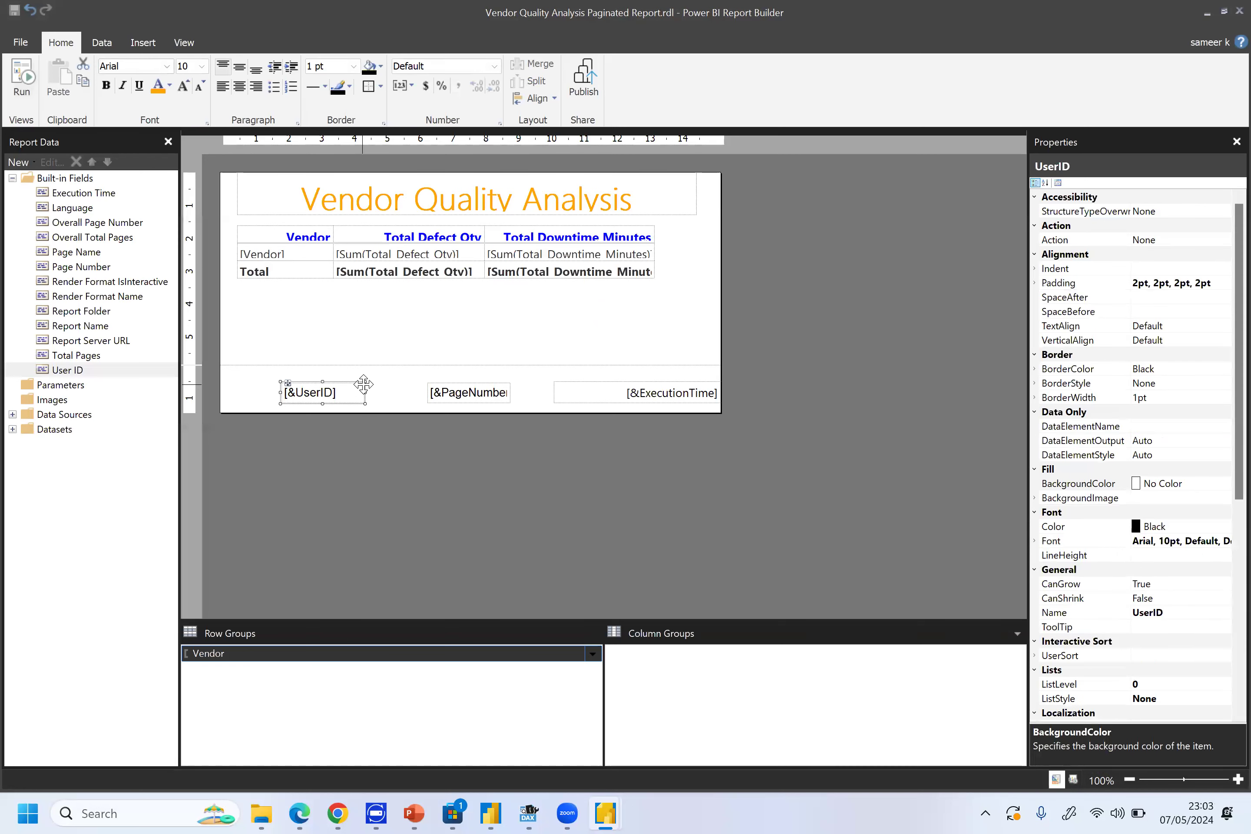
key("Delete")
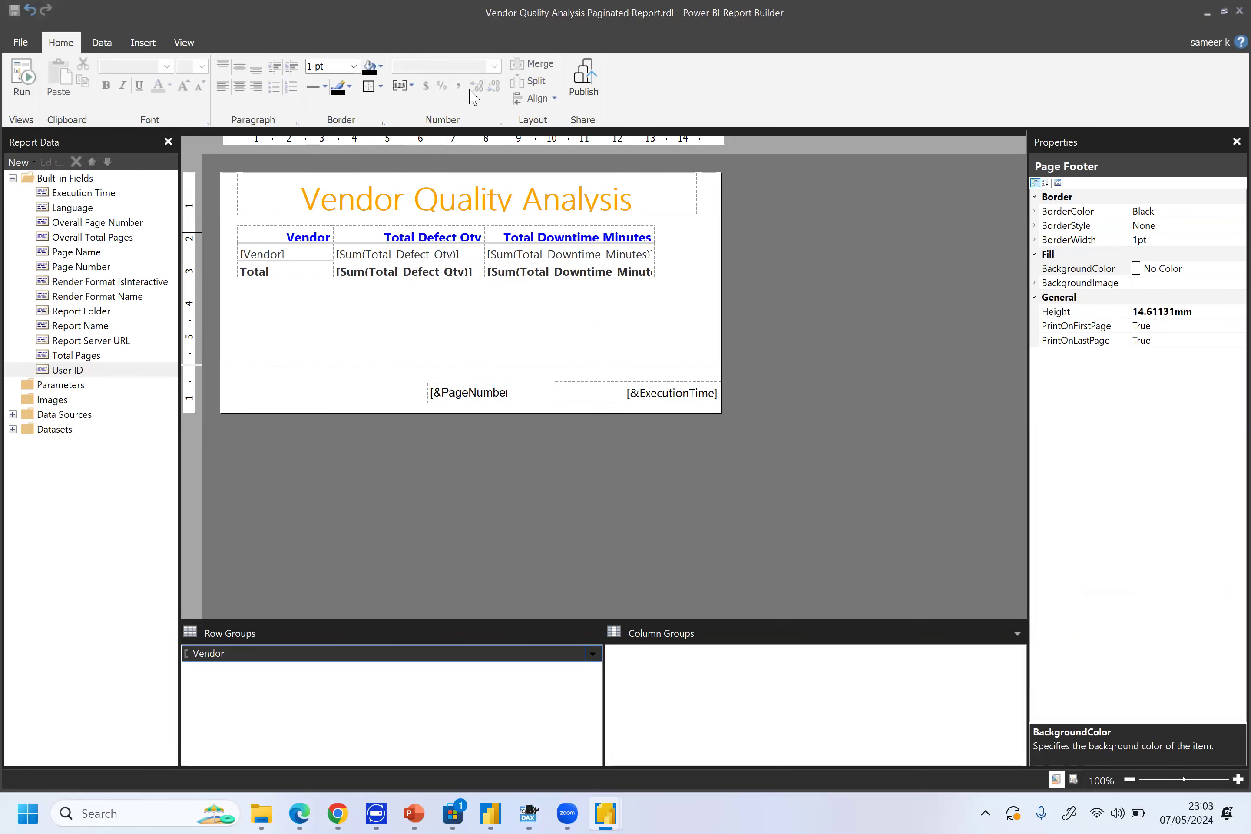
Publish the report over the existing Vendor Quality Analysis Paginated Report in the selected workspace and open it in Power BI
left_click(587, 81)
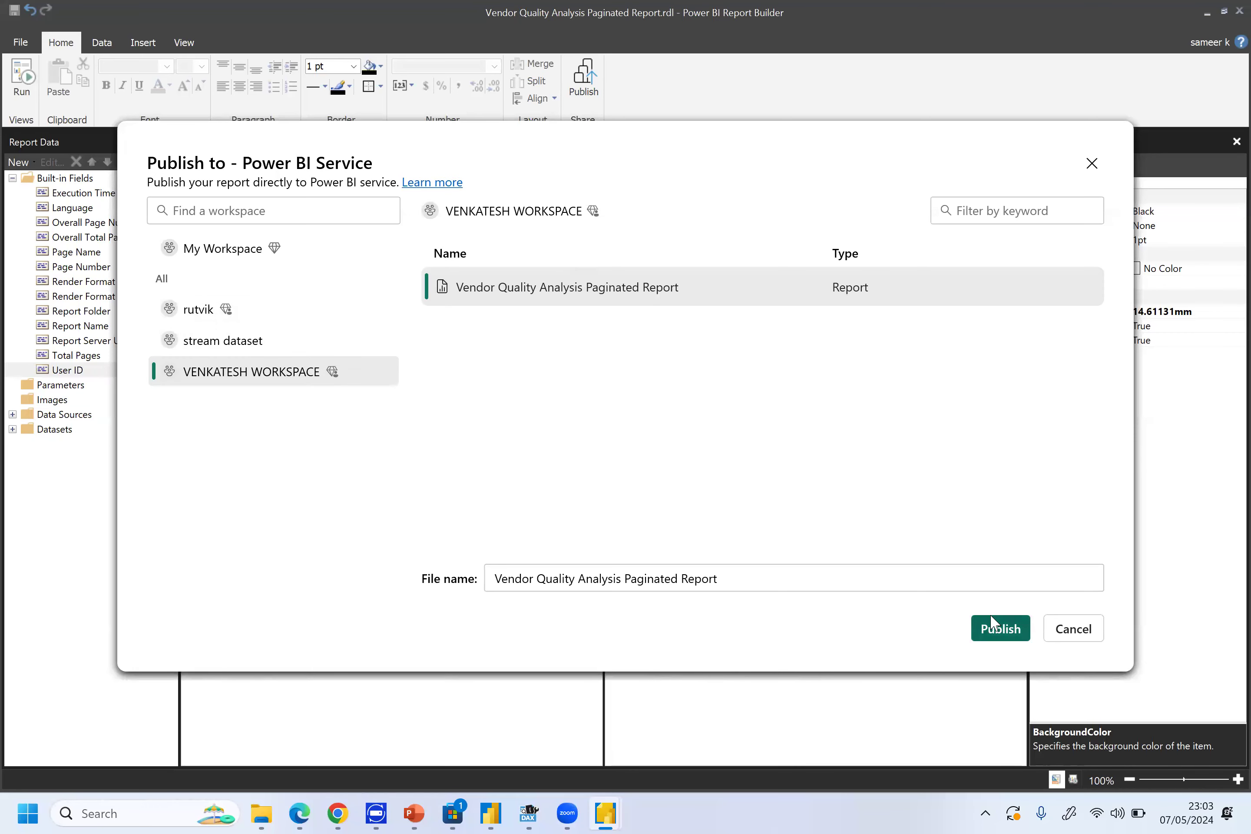
left_click(999, 629)
left_click(669, 467)
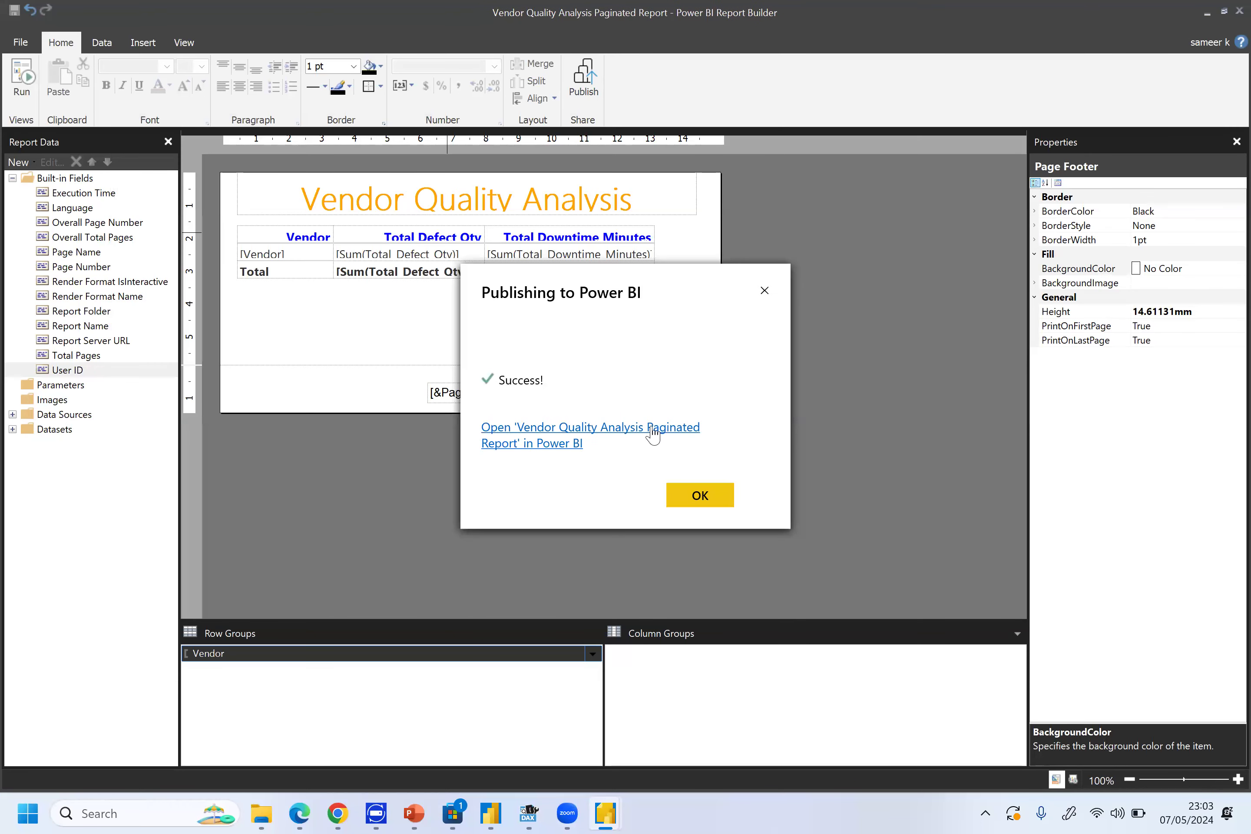
left_click(655, 434)
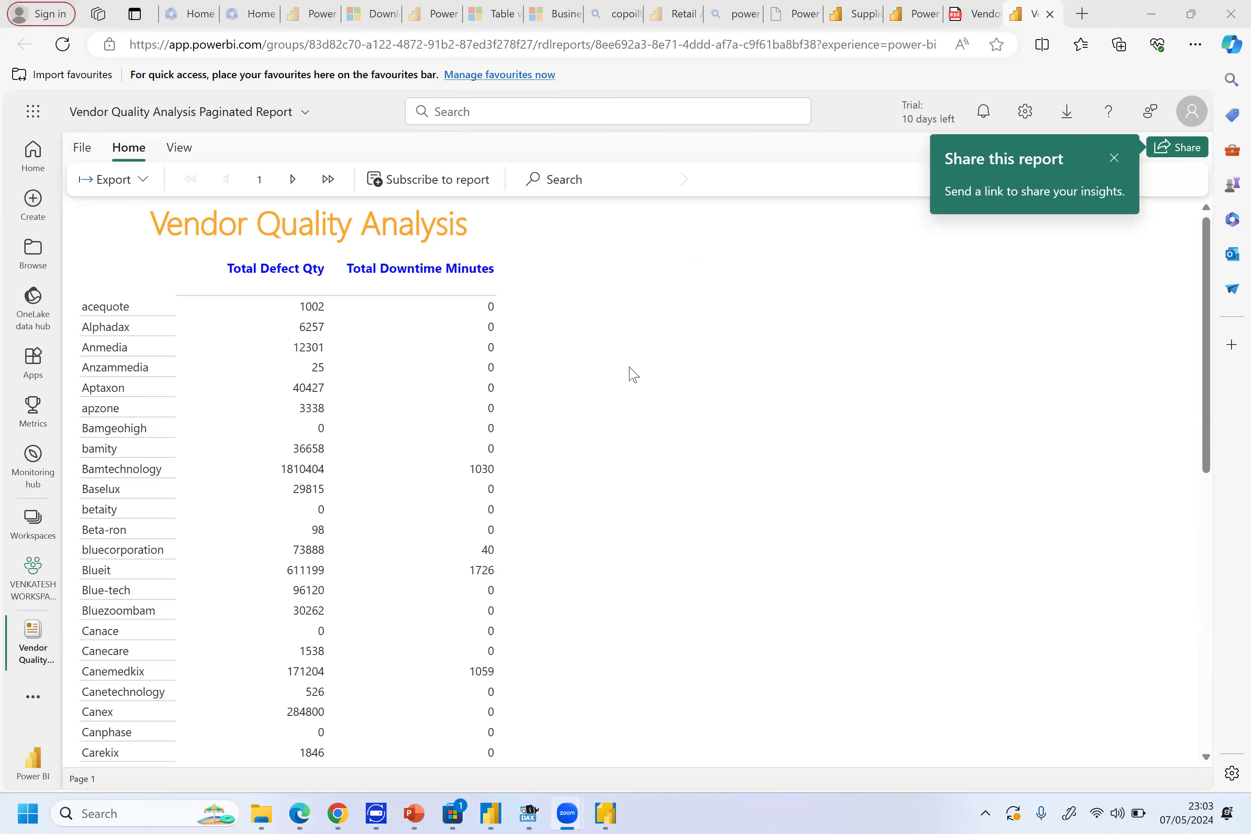
Export the published report as a PDF and open the downloaded Vendor Quality Analysis Paginated Report (1).pdf
scroll(642, 425, "down", 12)
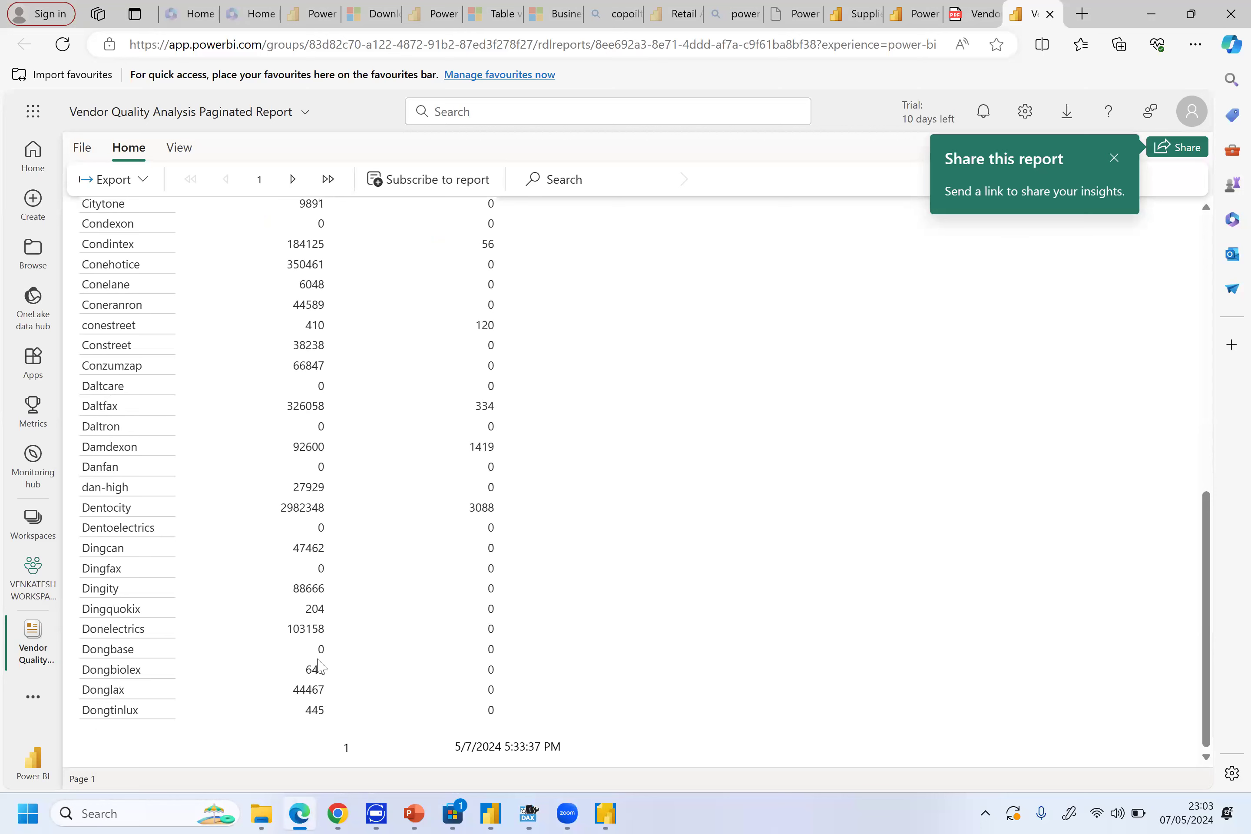
left_click(127, 181)
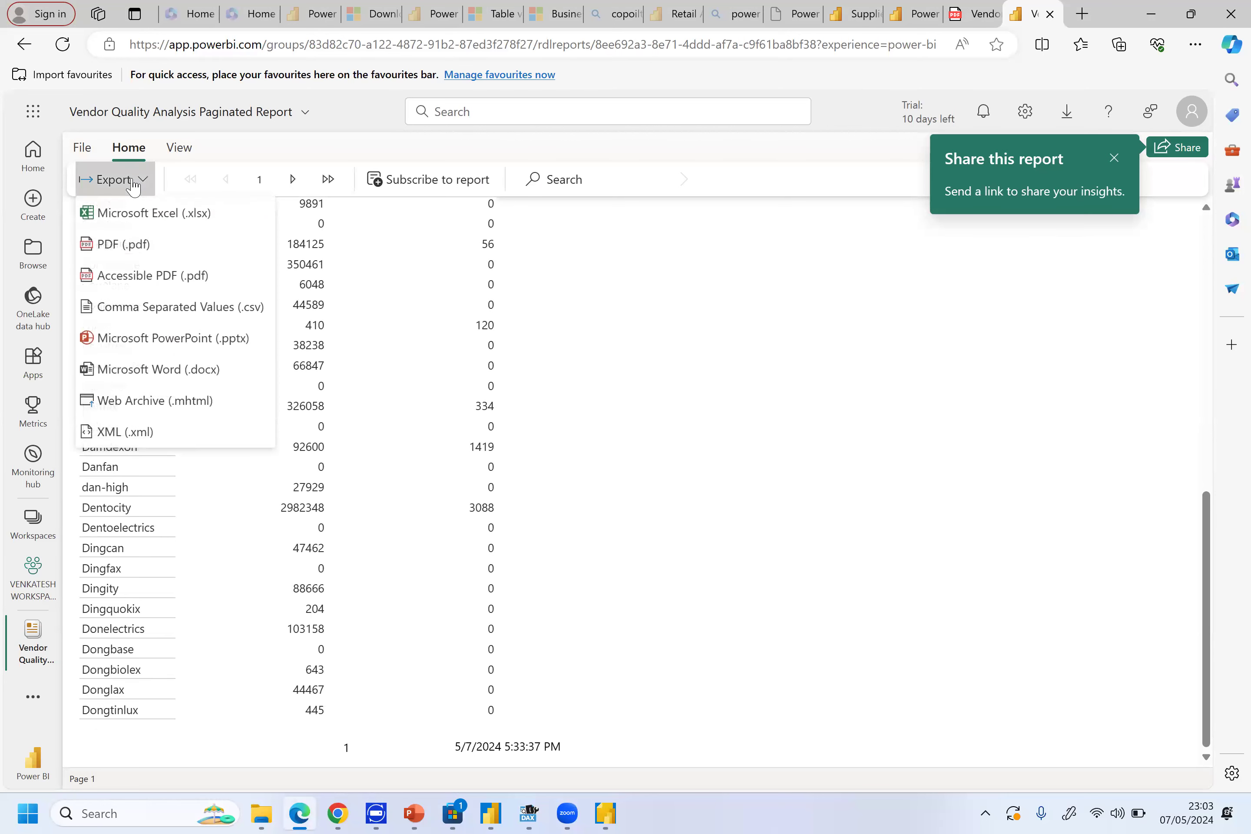
left_click(137, 246)
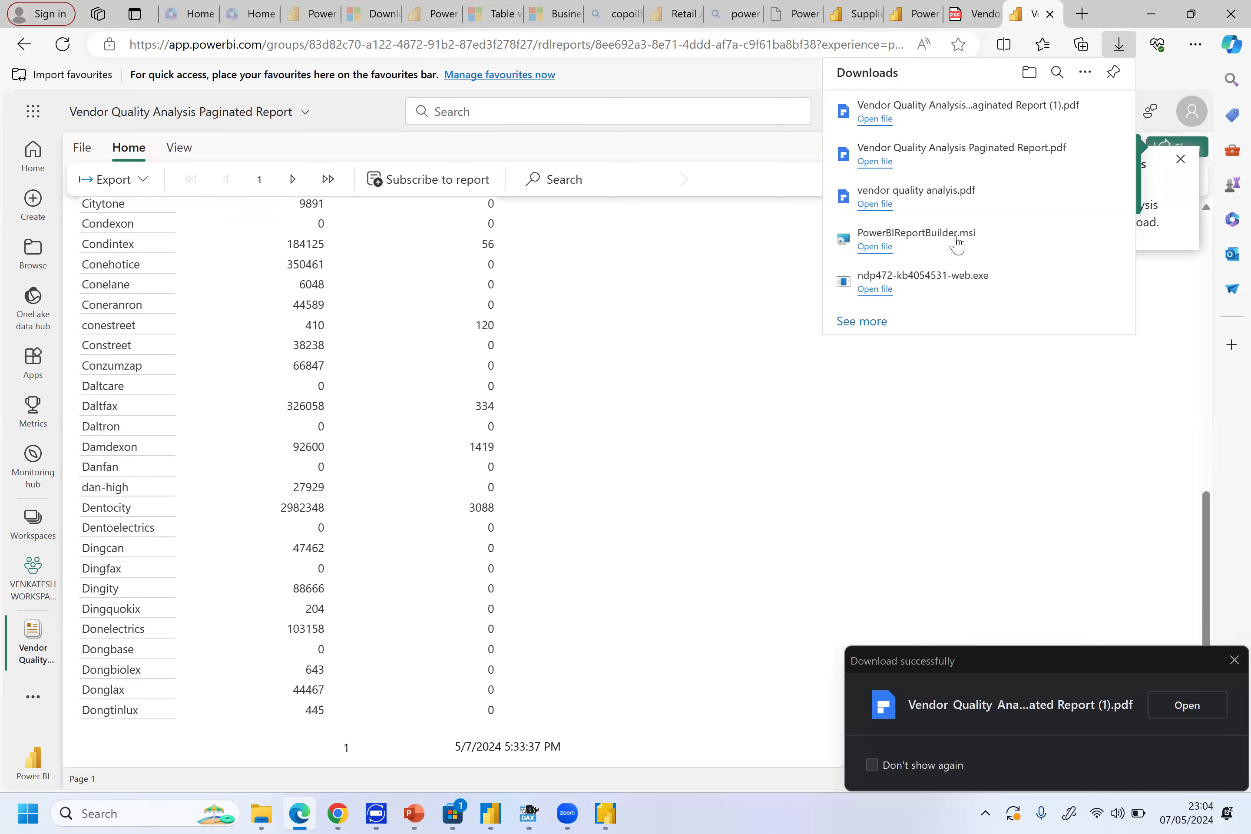
left_click(875, 119)
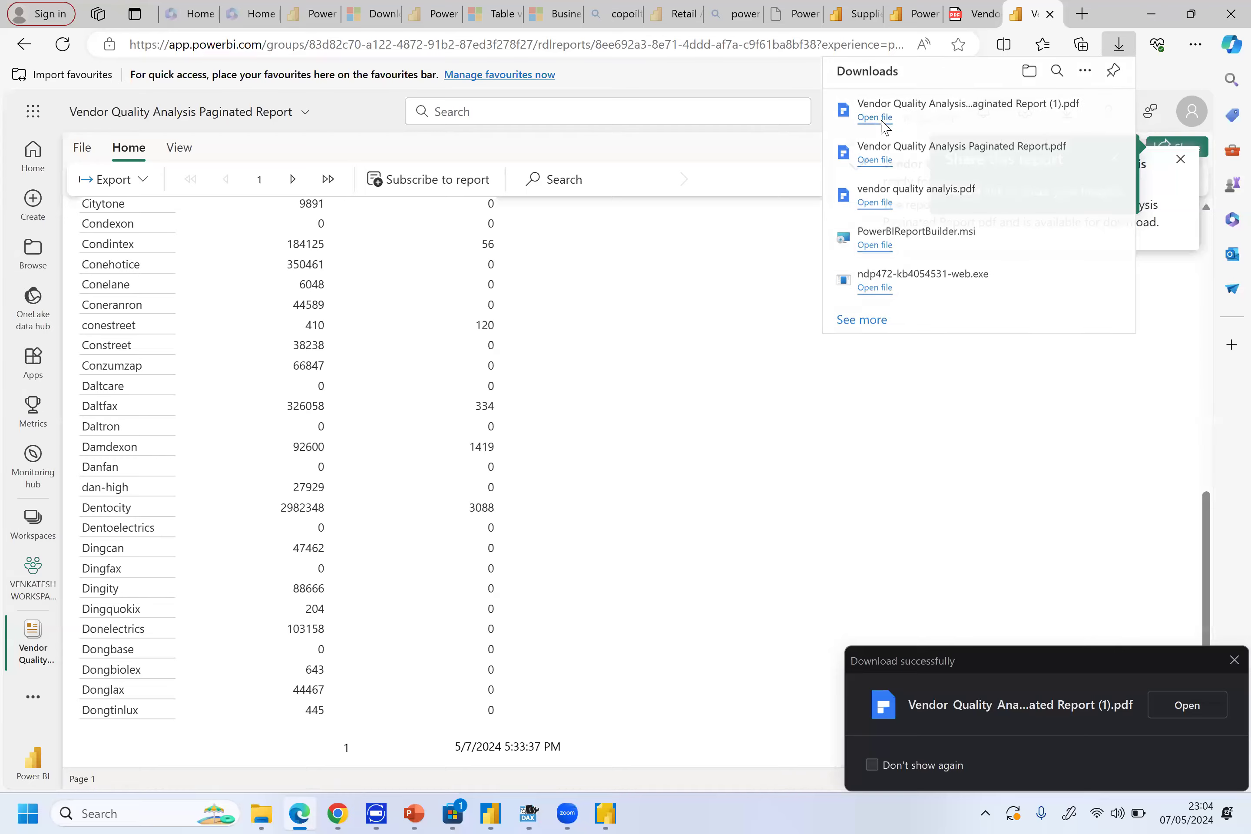
Examine the exported PDF's vendor rows, page numbers and execution times across its pages, and return to the first page
scroll(883, 128, "down", 10)
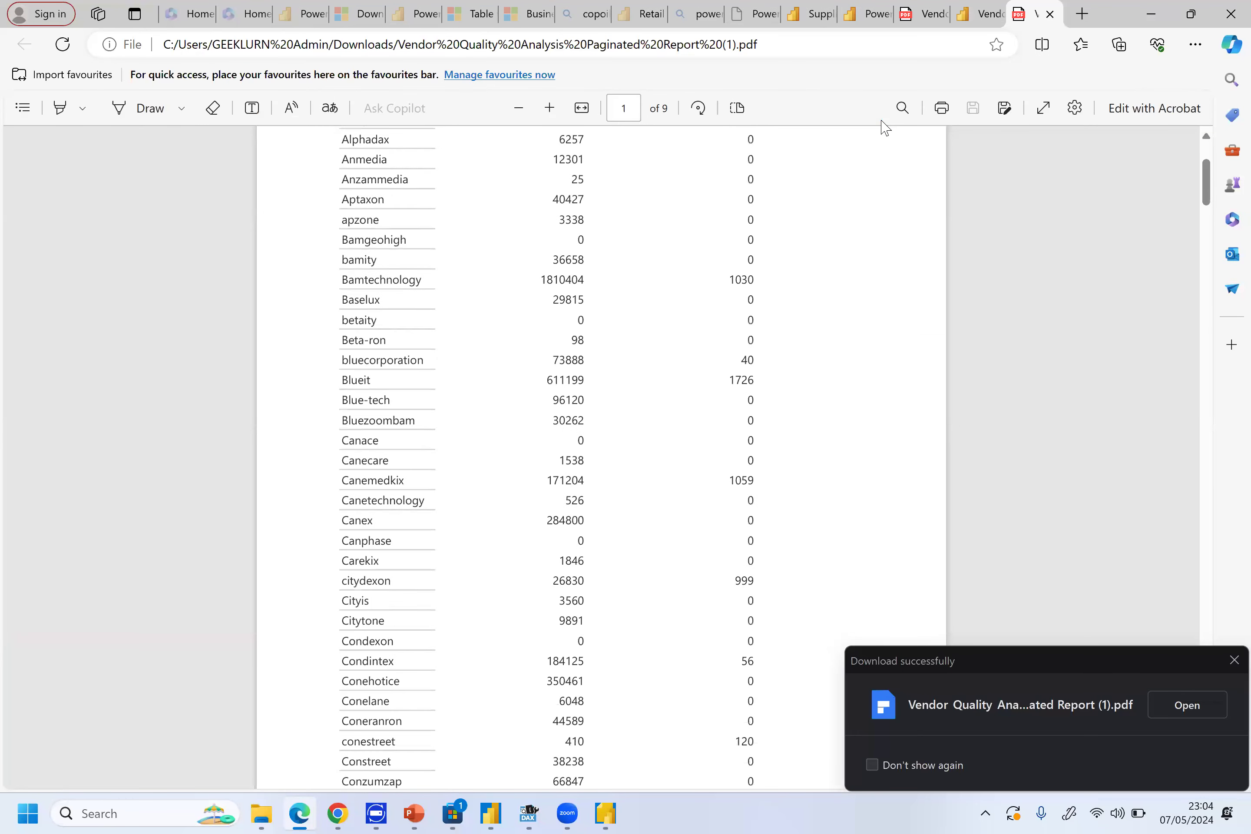
scroll(882, 127, "down", 6)
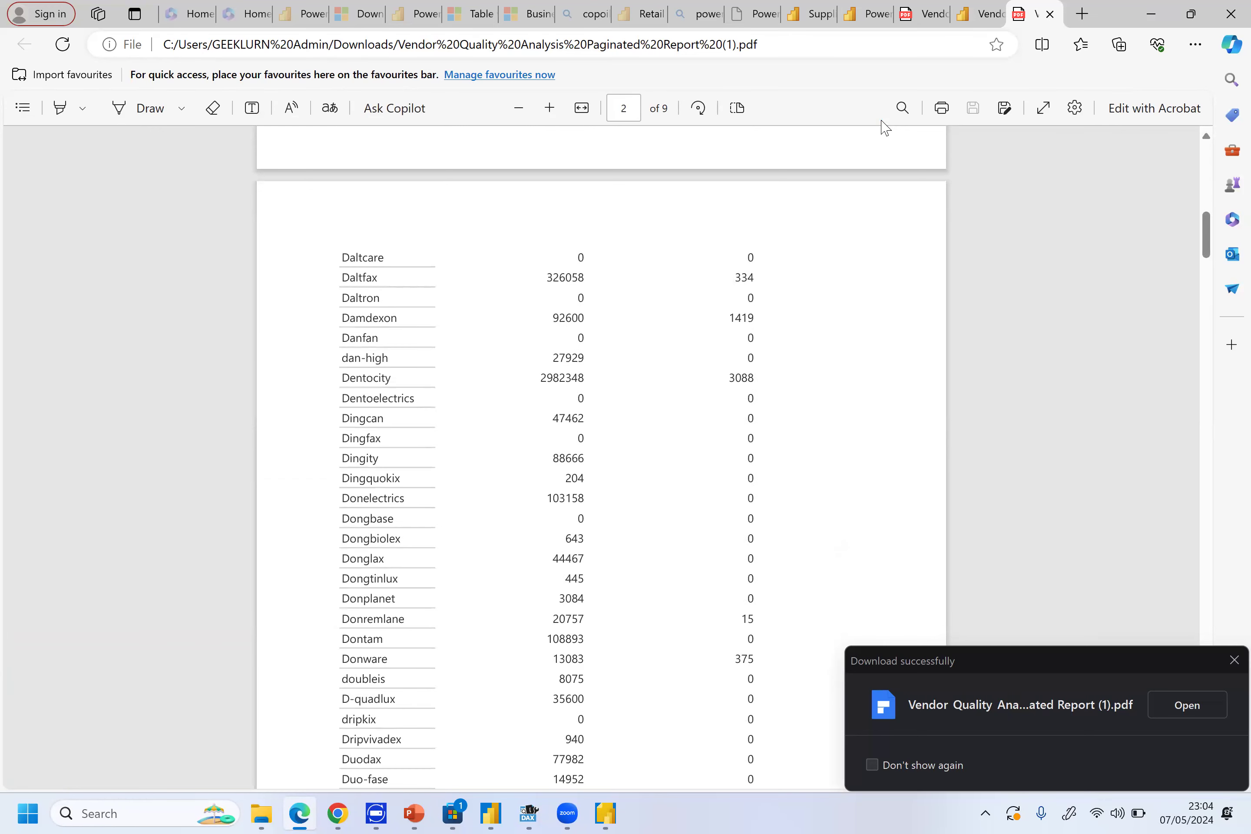
scroll(886, 128, "down", 4)
scroll(886, 128, "down", 12)
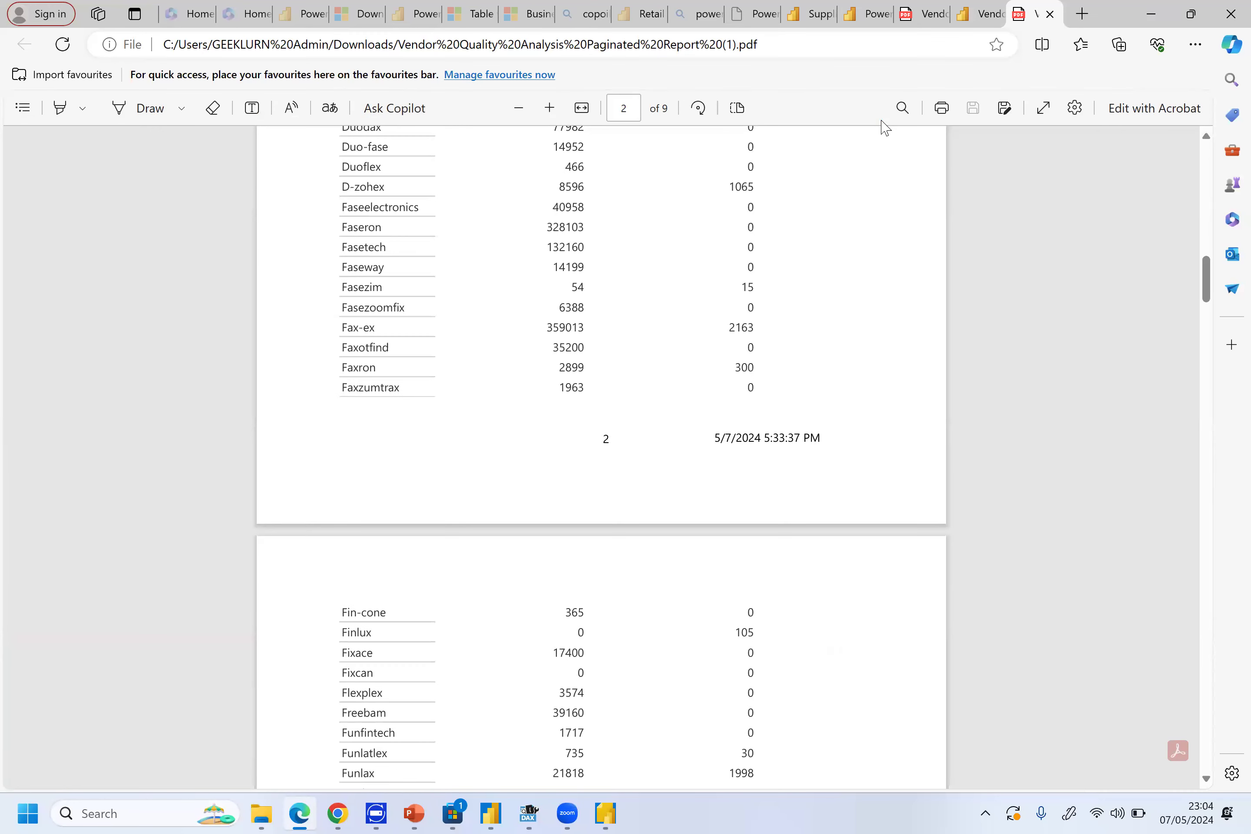
scroll(886, 128, "down", 13)
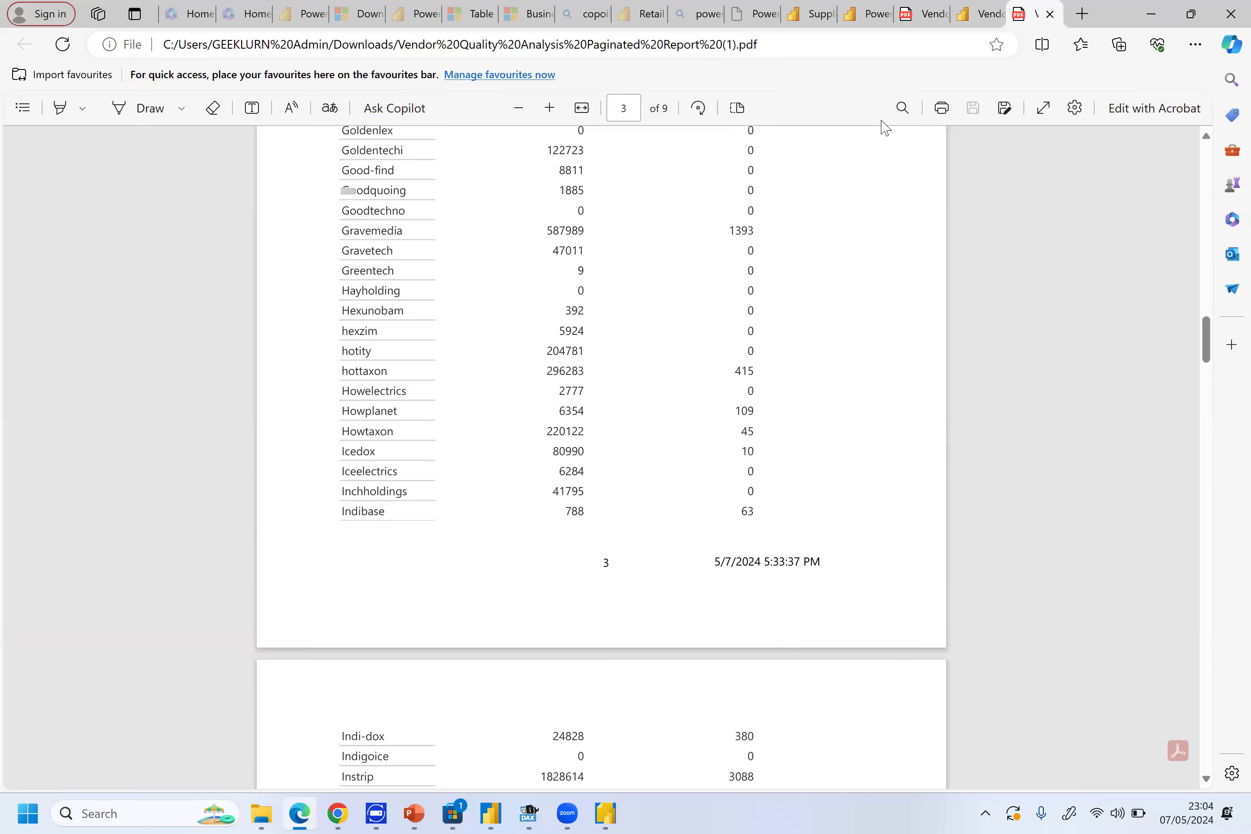
scroll(885, 128, "down", 20)
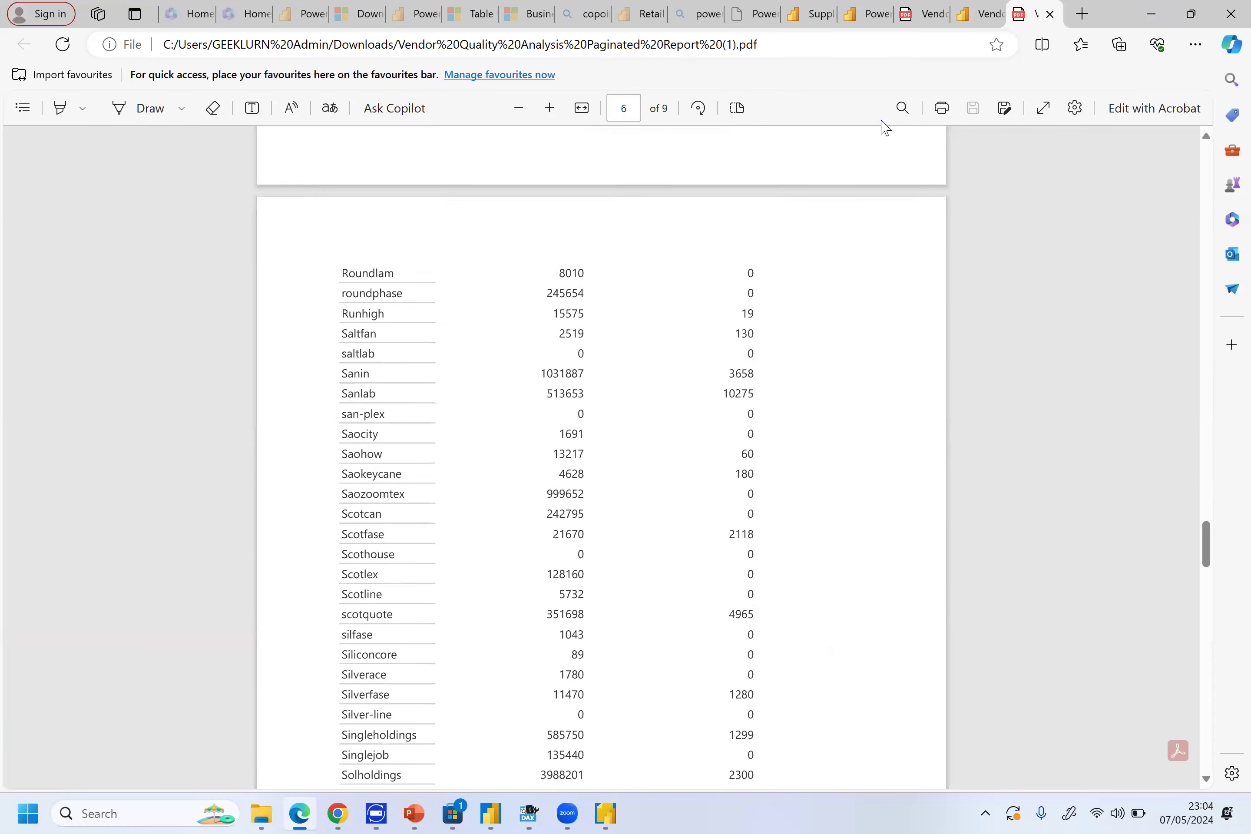
scroll(886, 128, "up", 20)
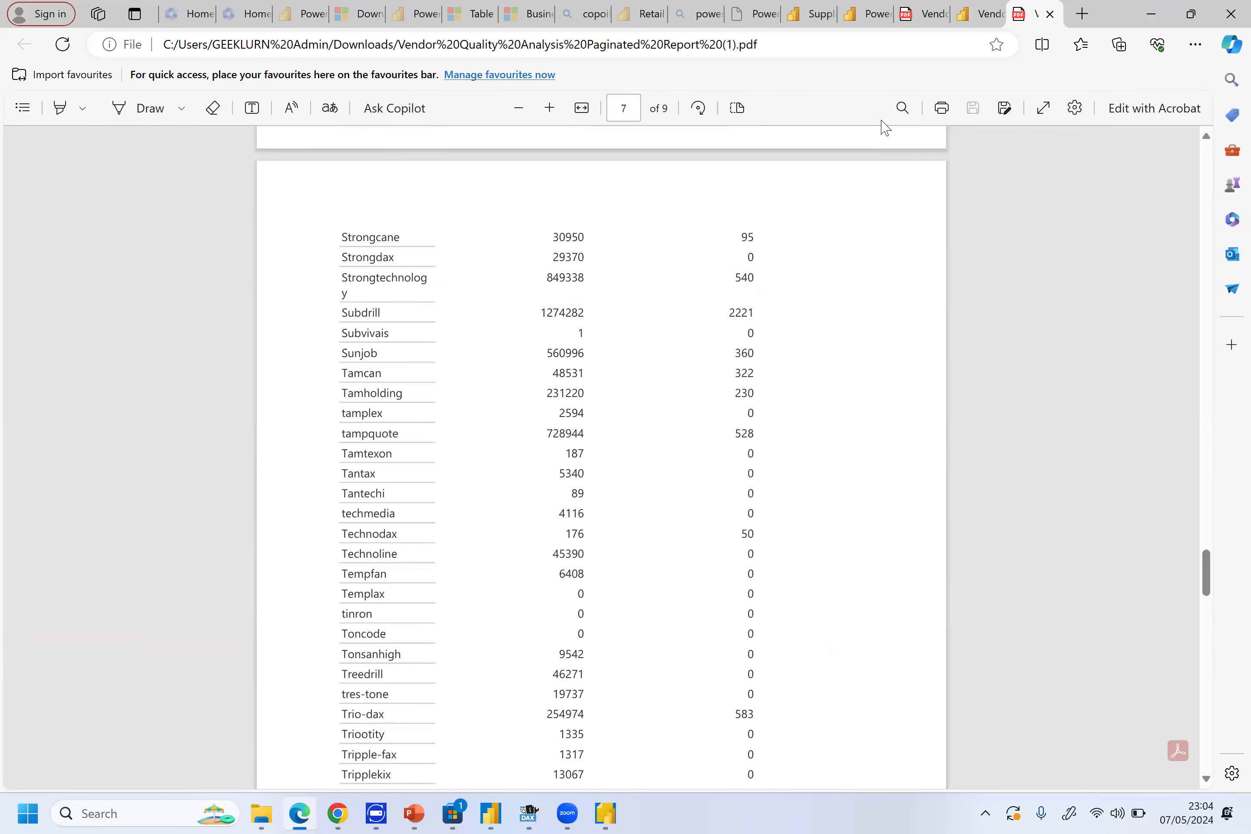
scroll(886, 128, "up", 20)
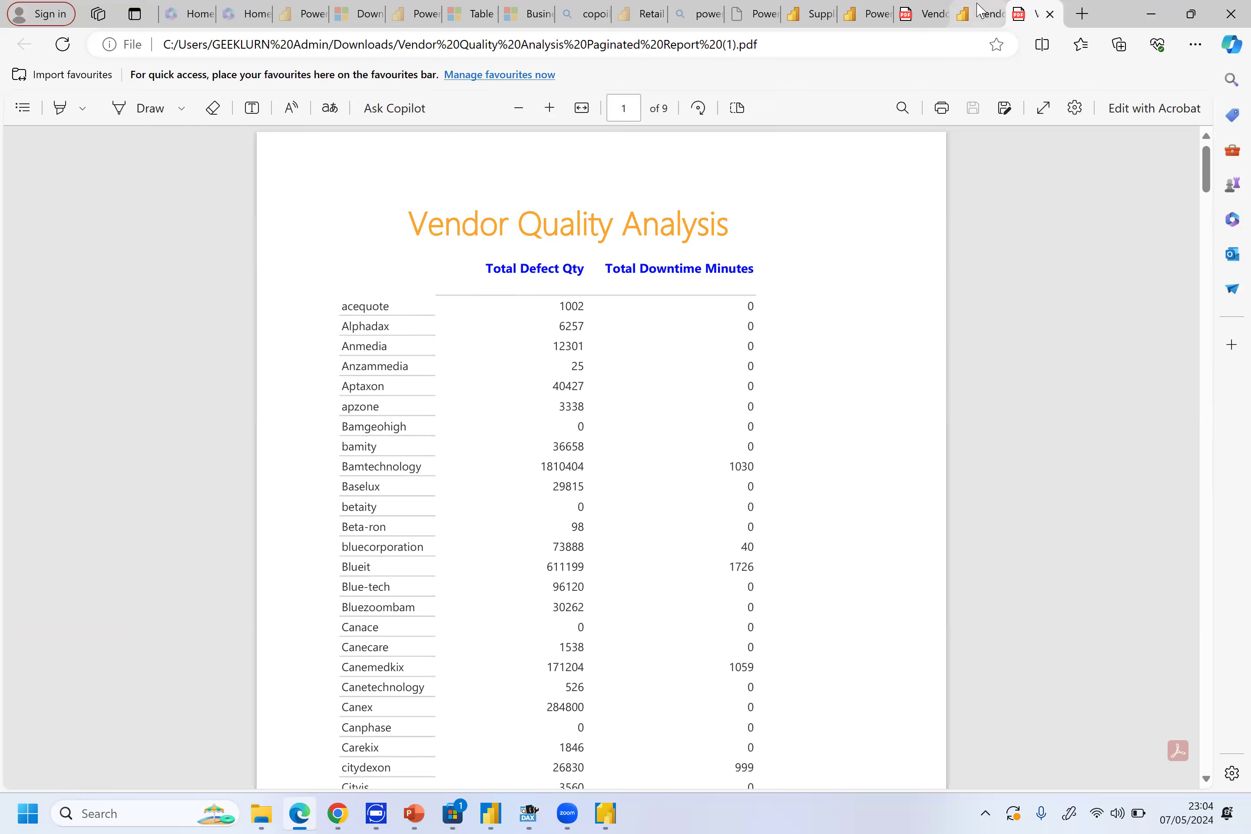
mouse_move(611, 807)
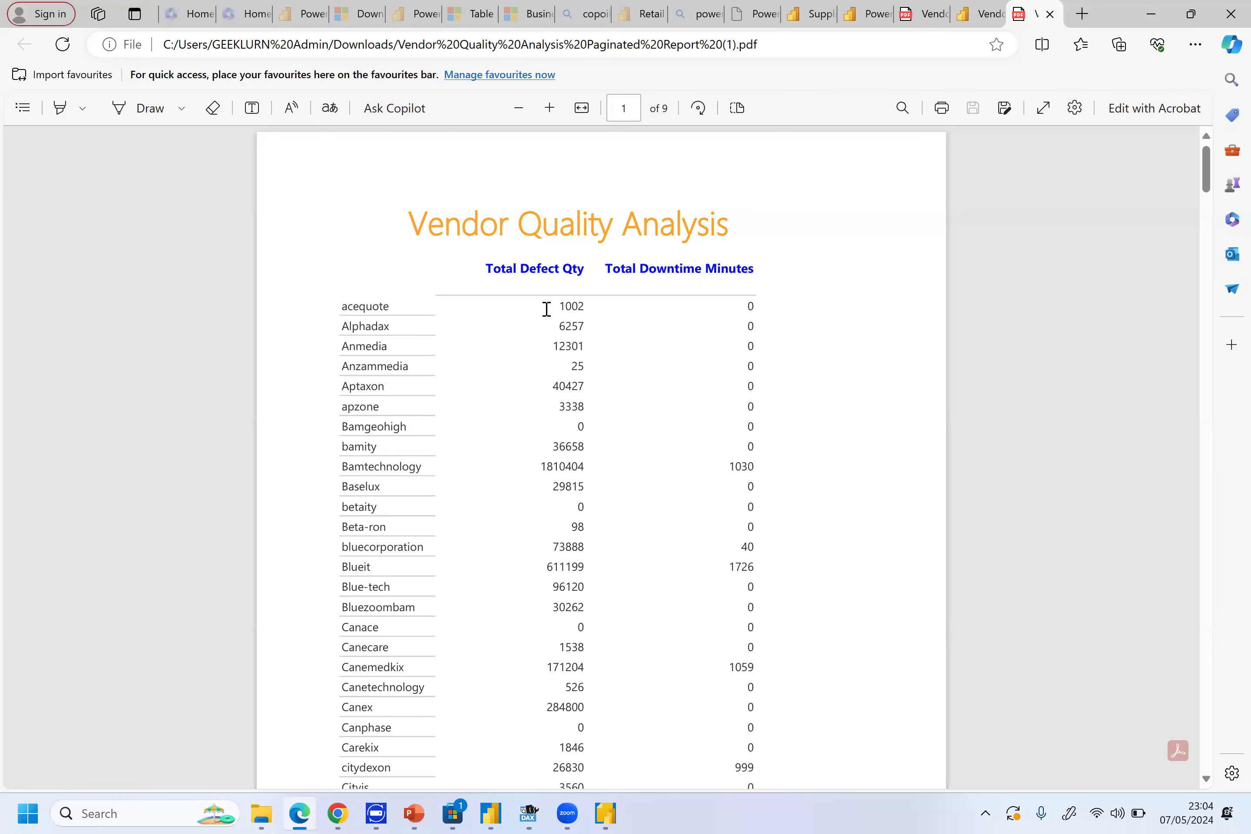
Go back to the Power BI workspace in the browser and open the Learning center
left_click(984, 15)
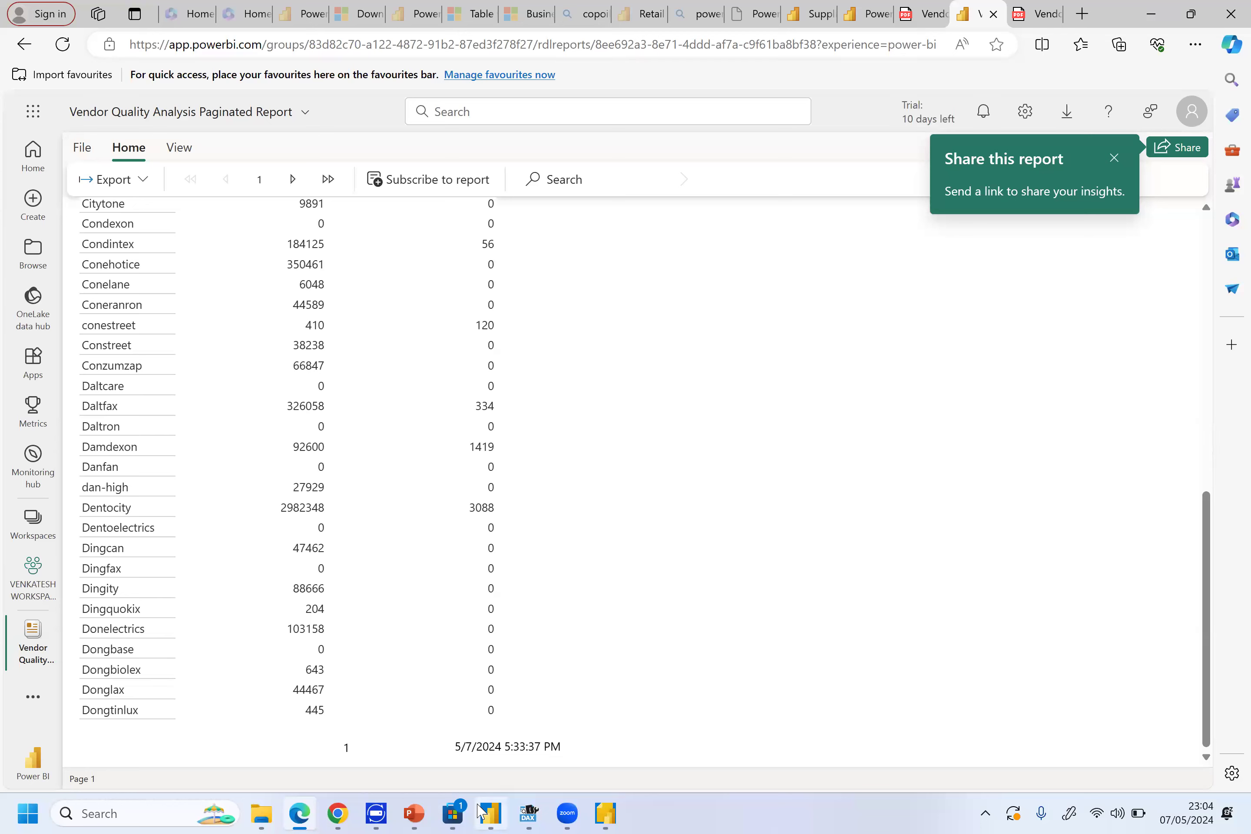
mouse_move(482, 807)
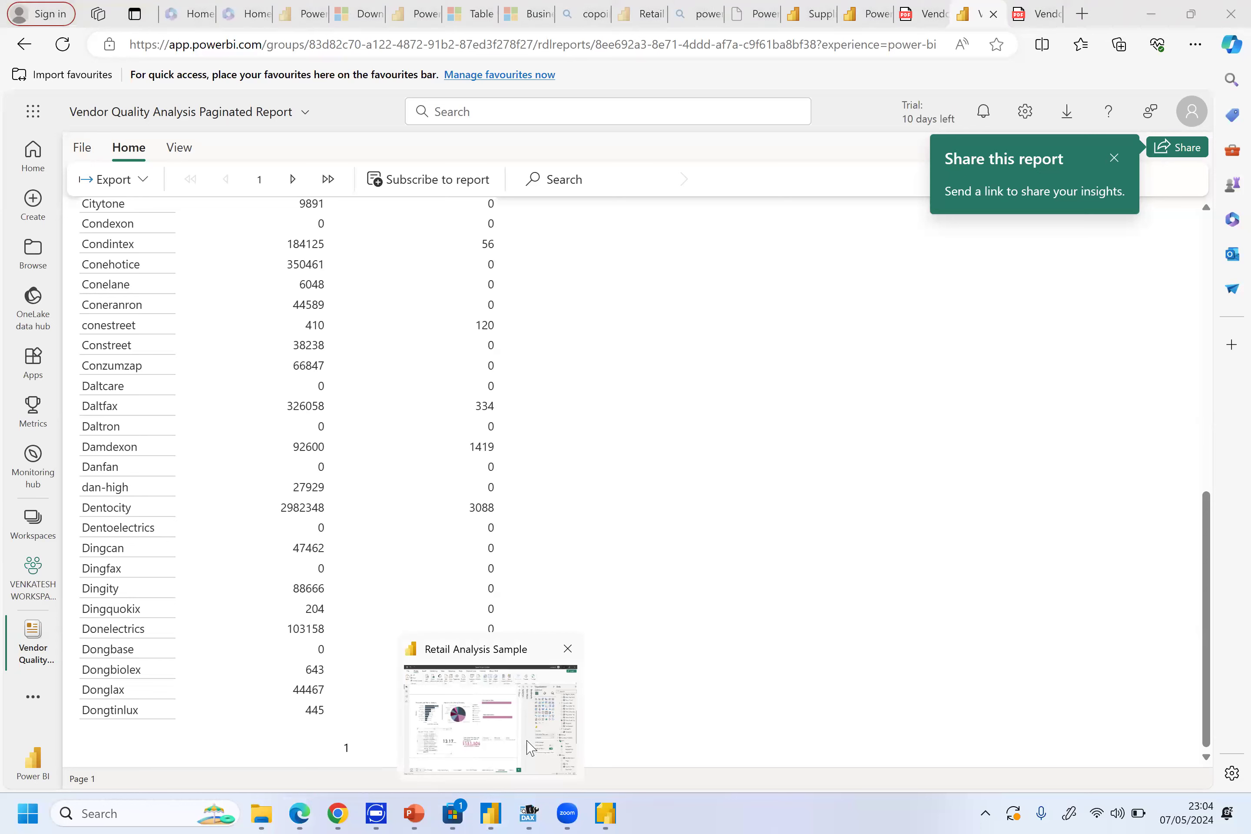
left_click(873, 16)
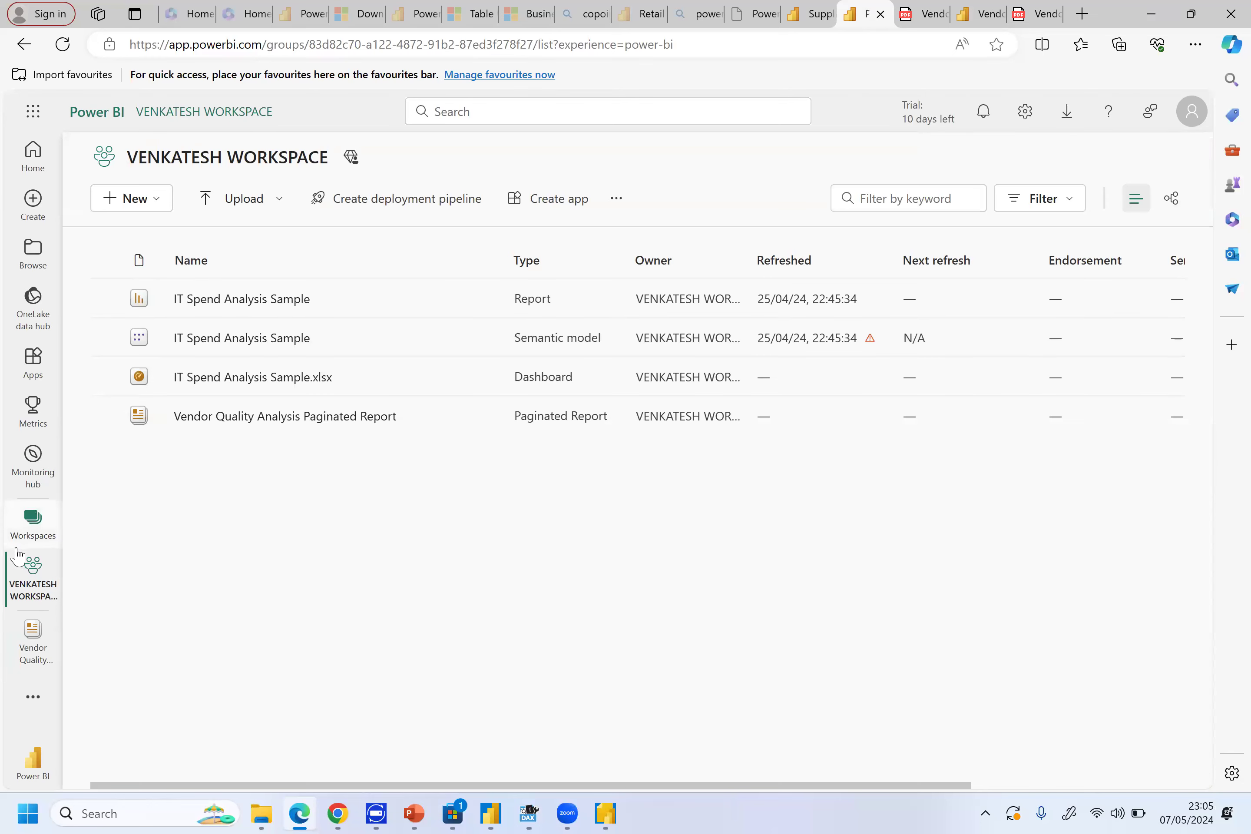
left_click(31, 698)
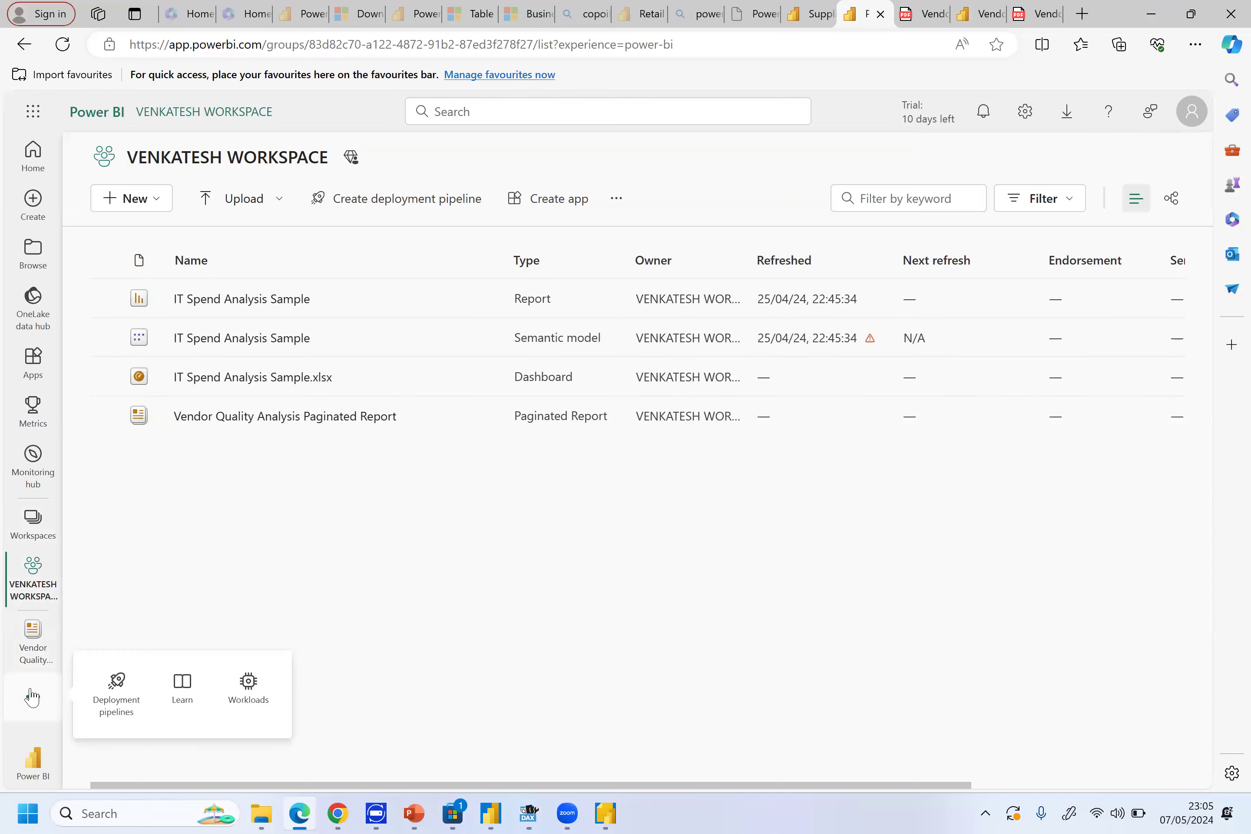
left_click(197, 689)
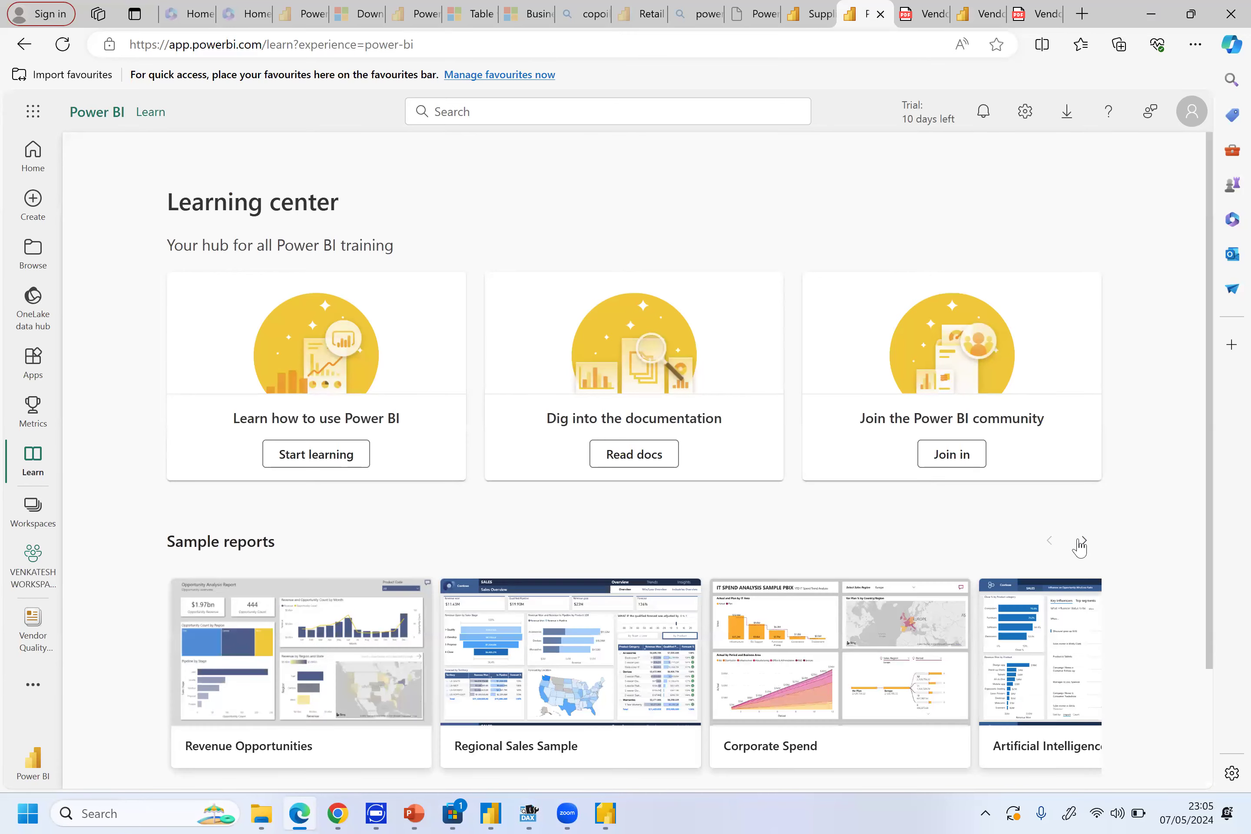
Browse the Learning center's sample reports and open the Supplier Quality Analysis sample
left_click(1079, 543)
left_click(1079, 543)
left_click(1079, 542)
left_click(1080, 543)
left_click(1080, 543)
left_click(1080, 543)
left_click(1079, 543)
left_click(1079, 543)
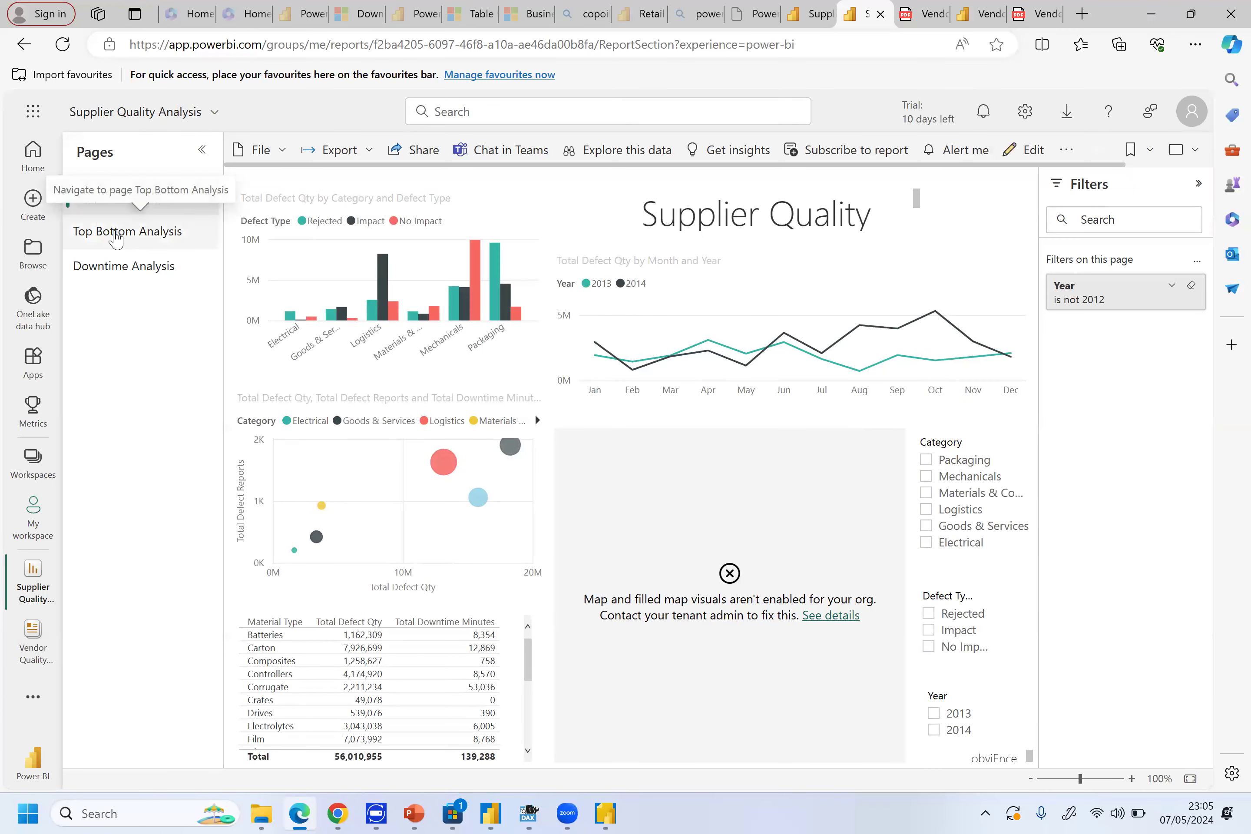
View the Top Bottom Analysis page of the sample report and look through its vendor table
left_click(115, 236)
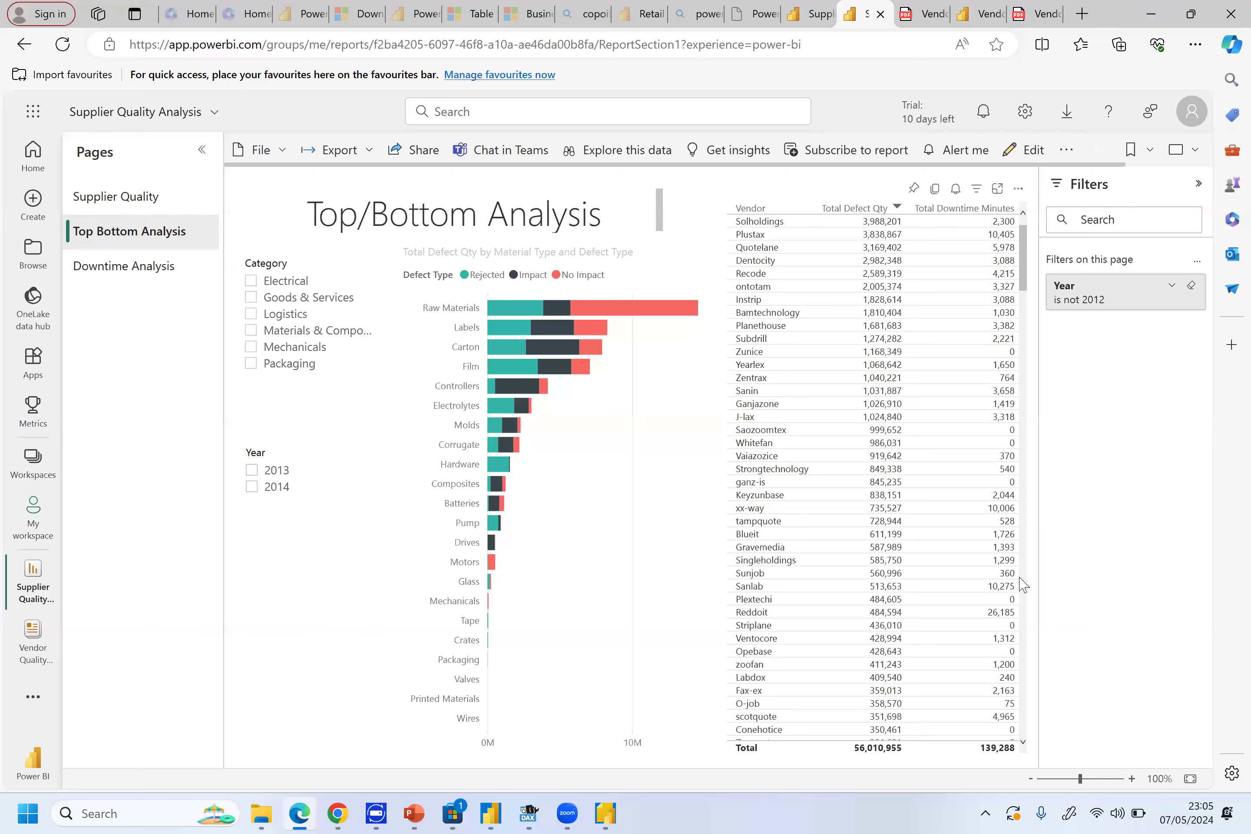
left_click(1025, 710)
scroll(779, 562, "up", 15)
Preview the Top Bottom Analysis page's print output in landscape layout, cancel printing, and return to the exported vendor PDF for comparison
left_click(271, 152)
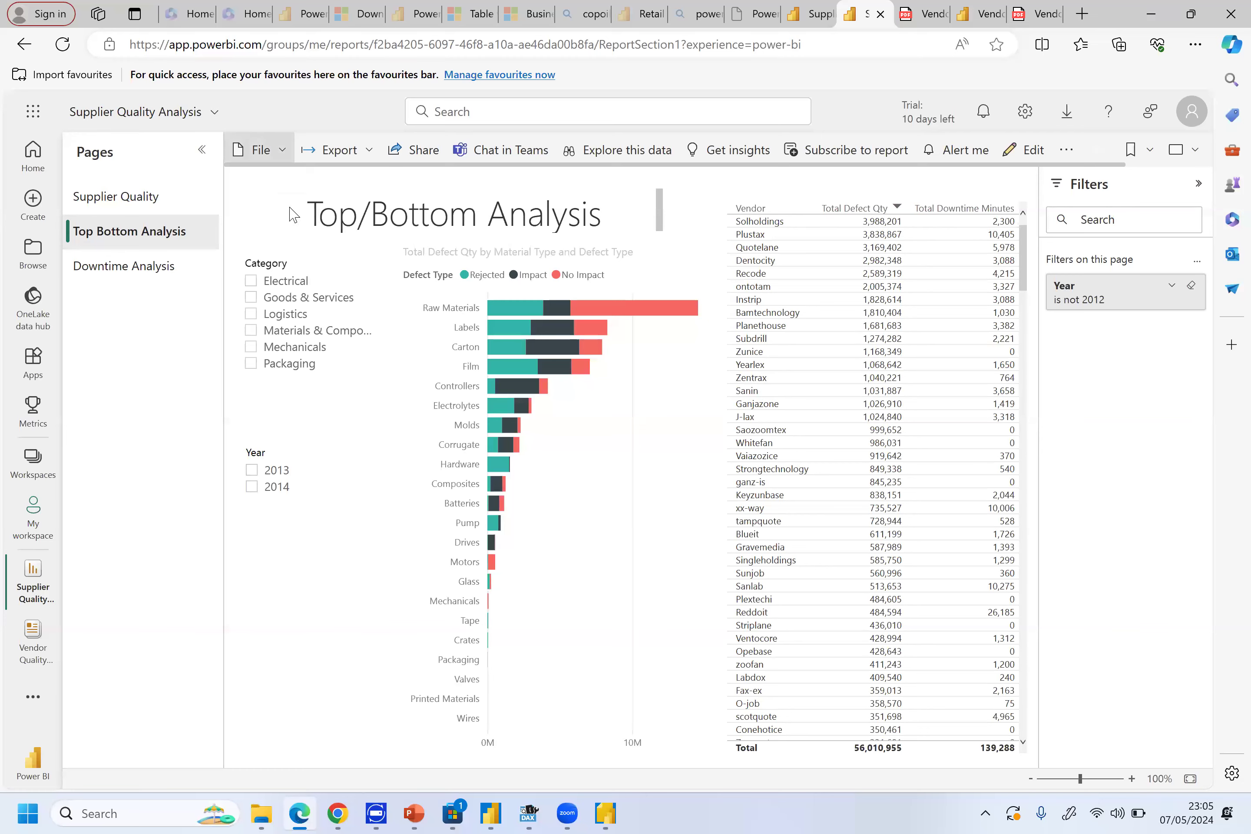
left_click(290, 279)
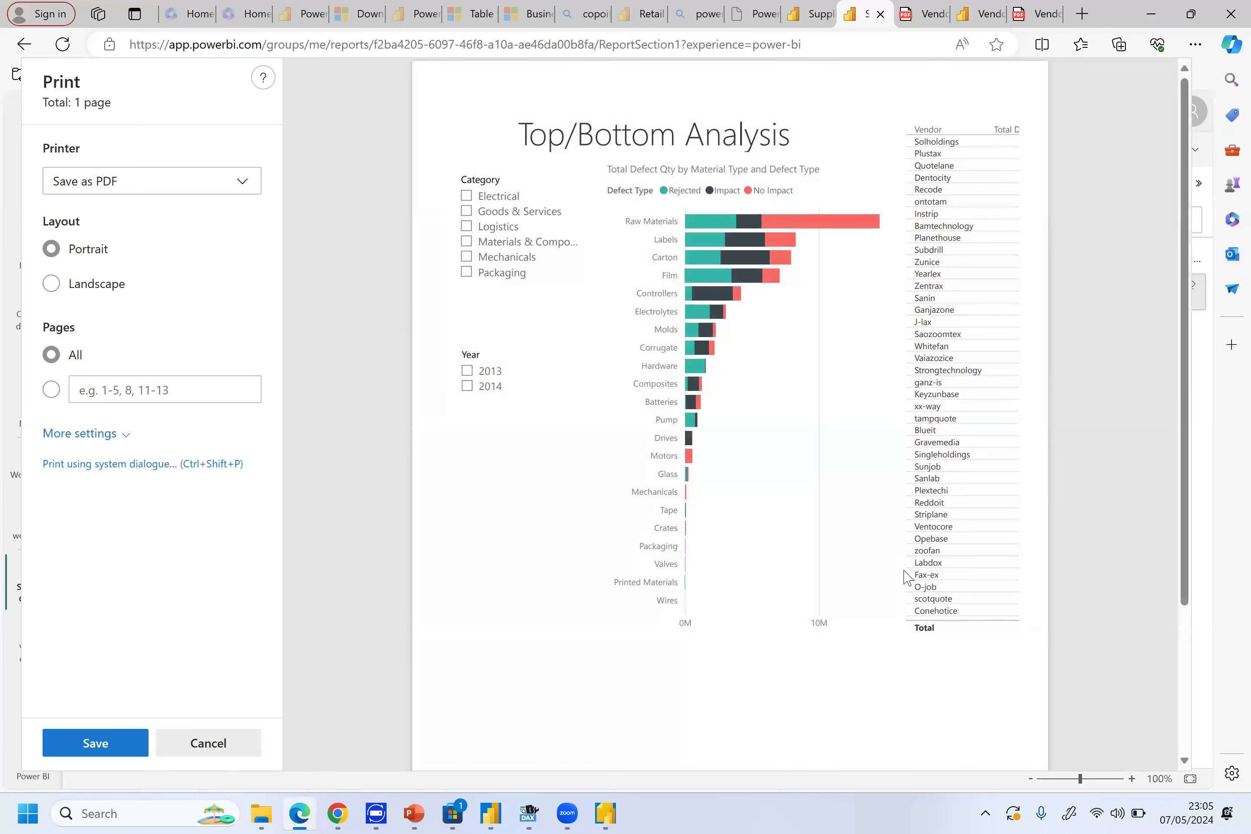
key("Down")
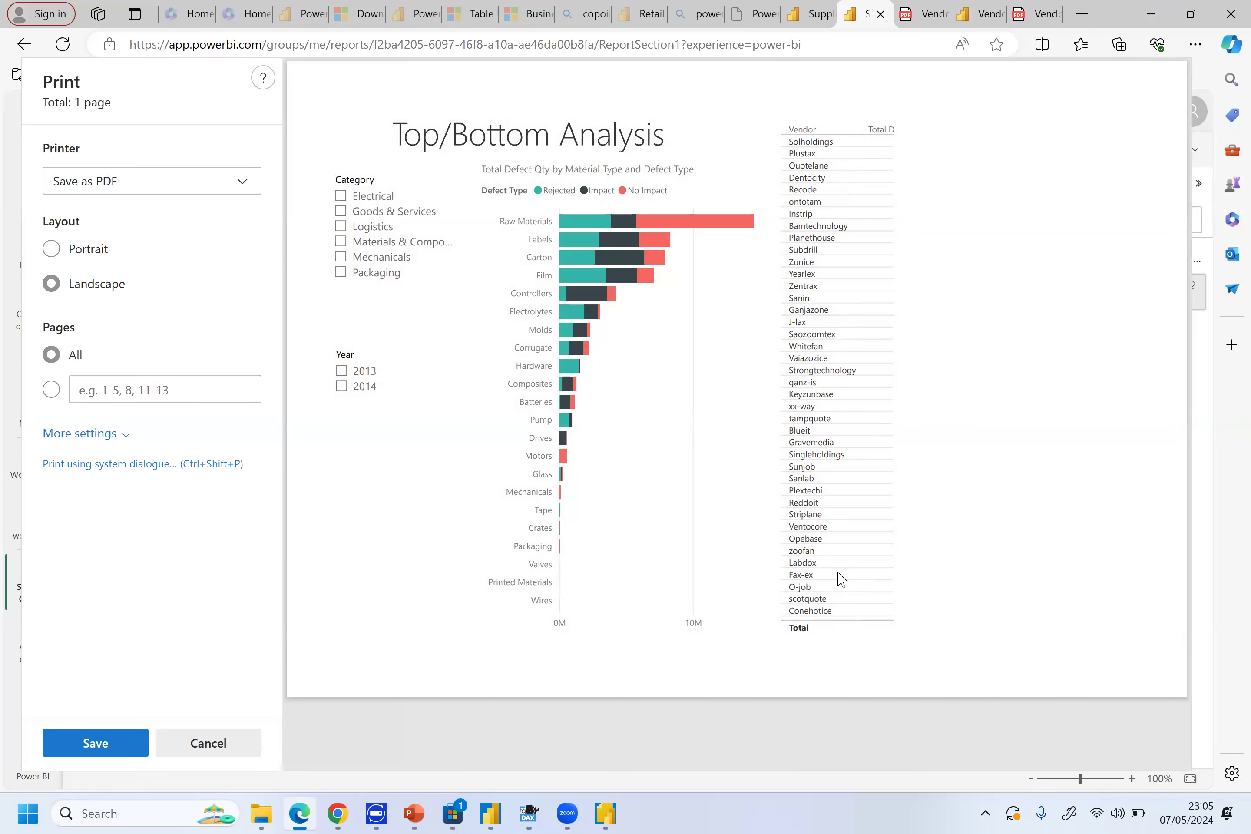
left_click(241, 753)
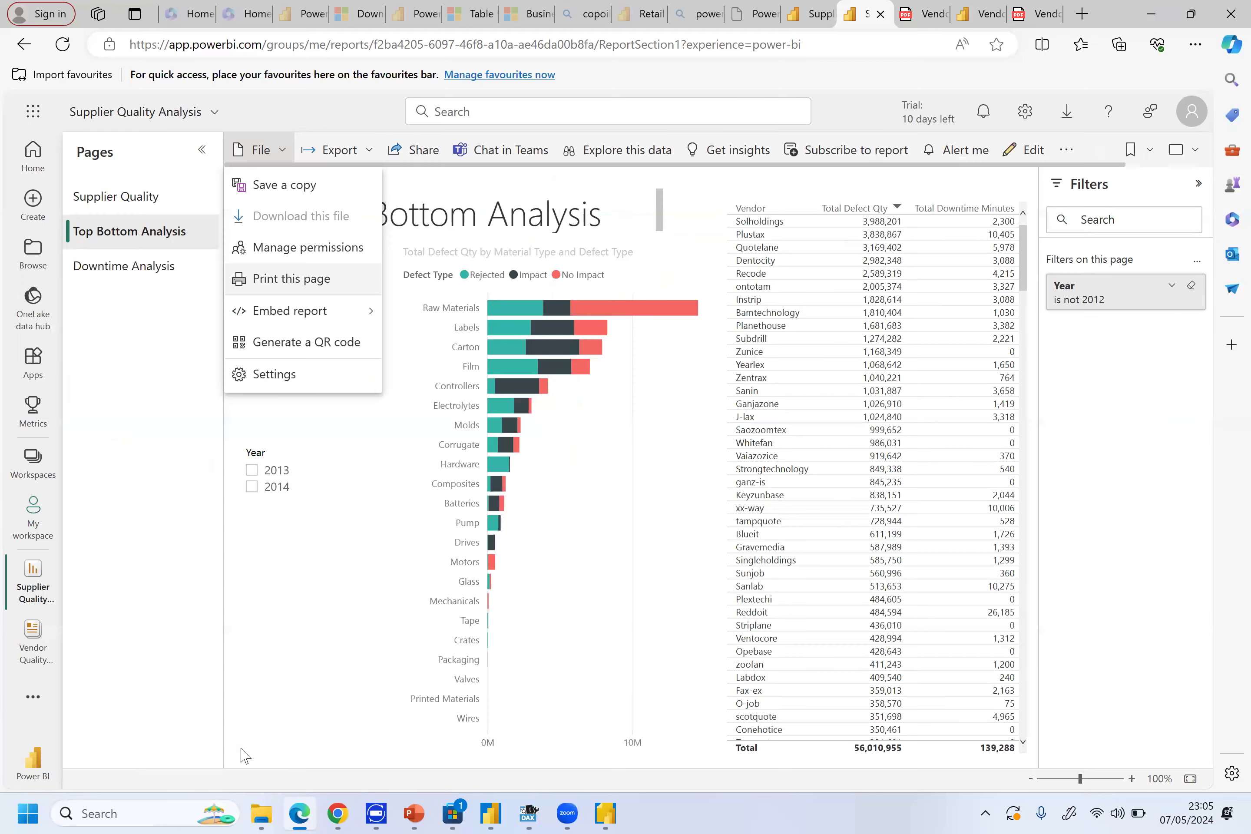
key("ctrl+9")
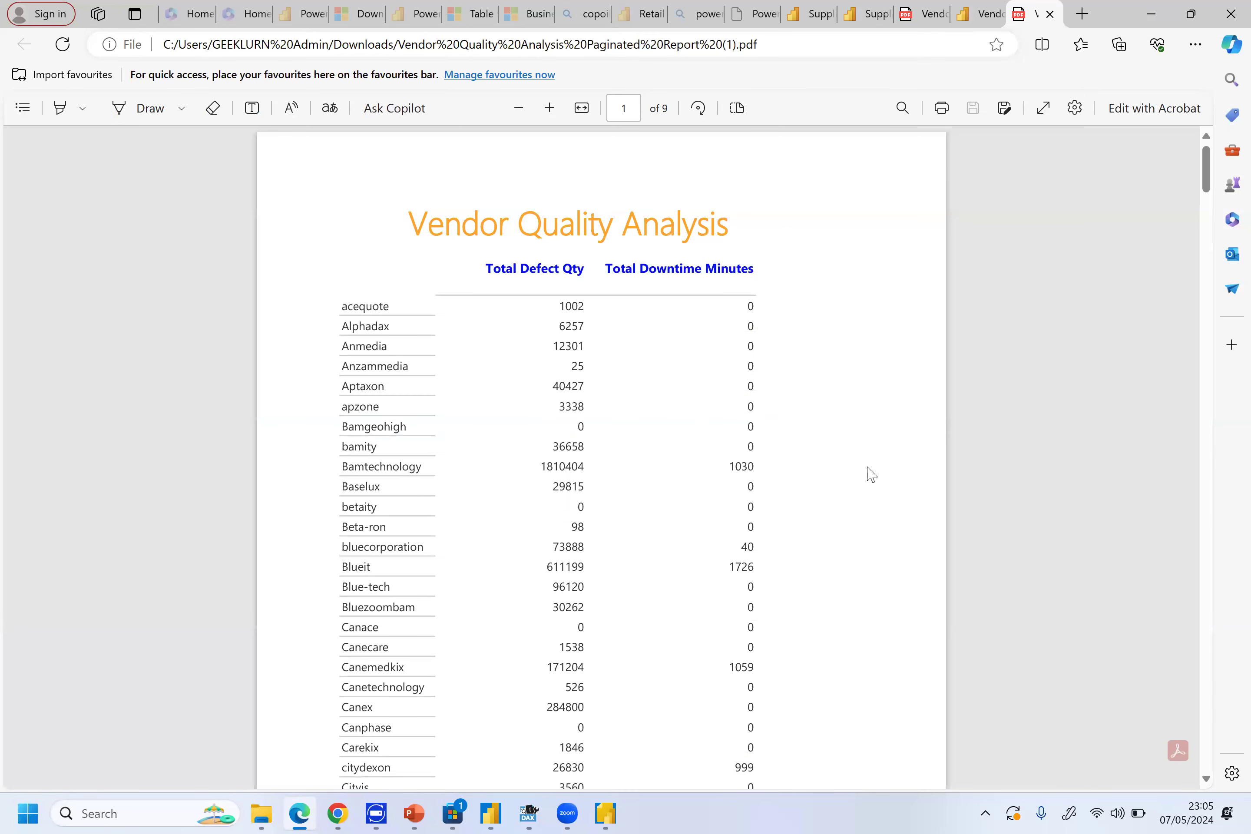
Look through the first pages of the exported Vendor Quality Analysis PDF, checking the vendor rows, page numbers and execution time in the footers
scroll(871, 474, "down", 20)
scroll(871, 474, "down", 20)
scroll(870, 473, "up", 20)
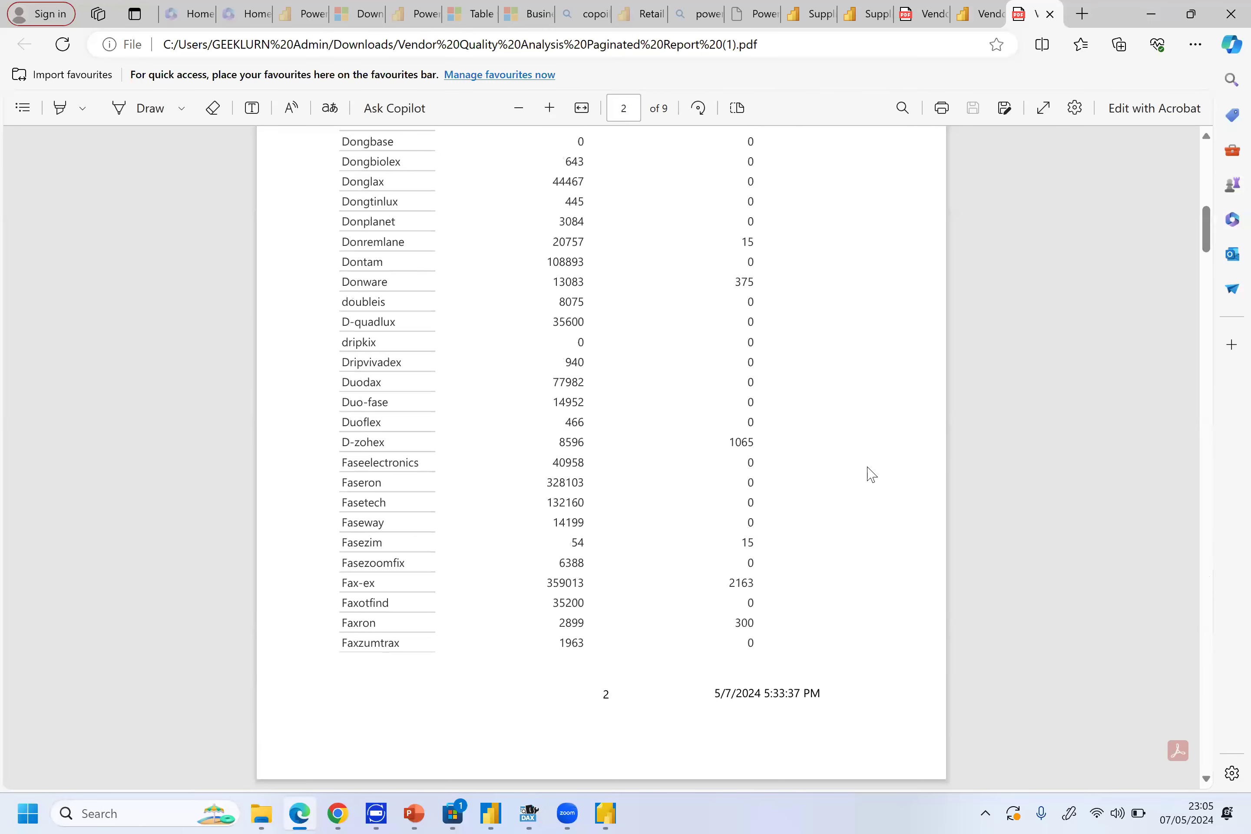
scroll(871, 474, "up", 10)
scroll(870, 473, "down", 15)
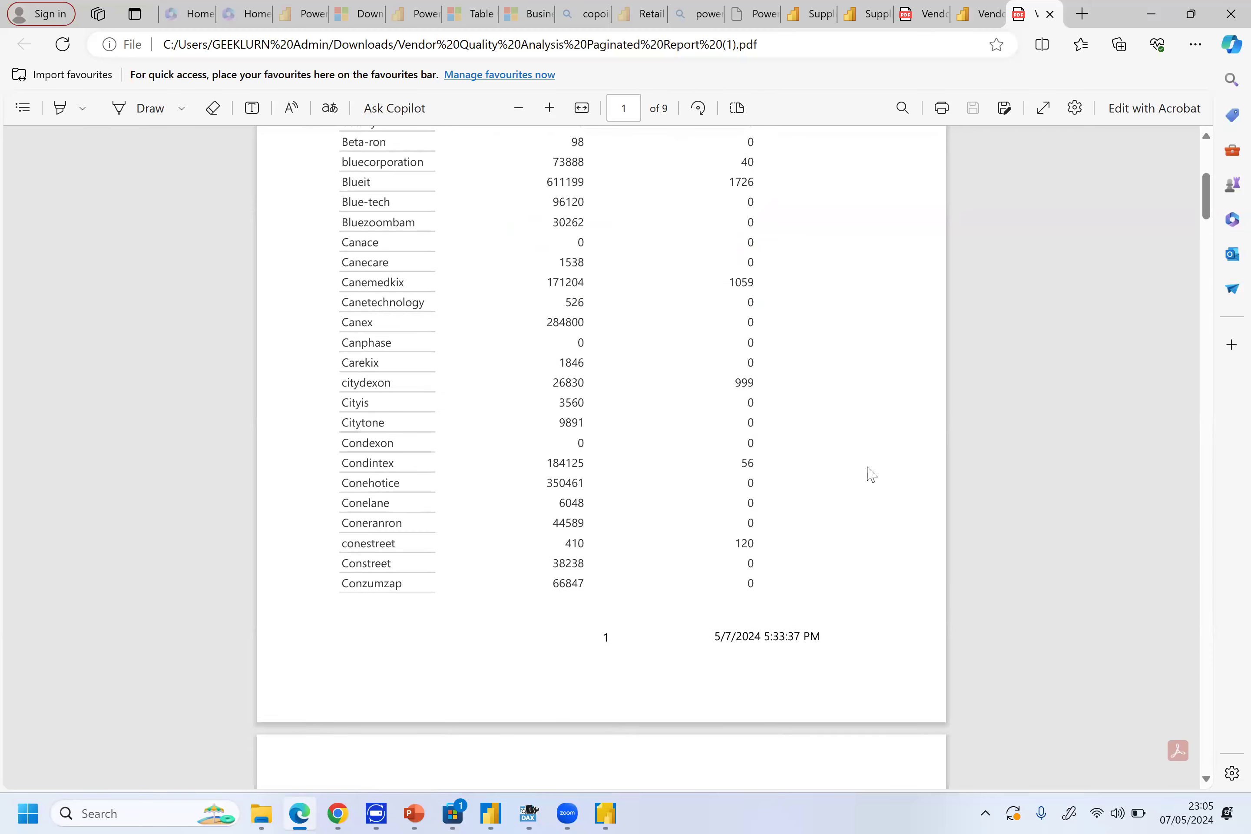
scroll(871, 473, "down", 18)
scroll(871, 474, "up", 20)
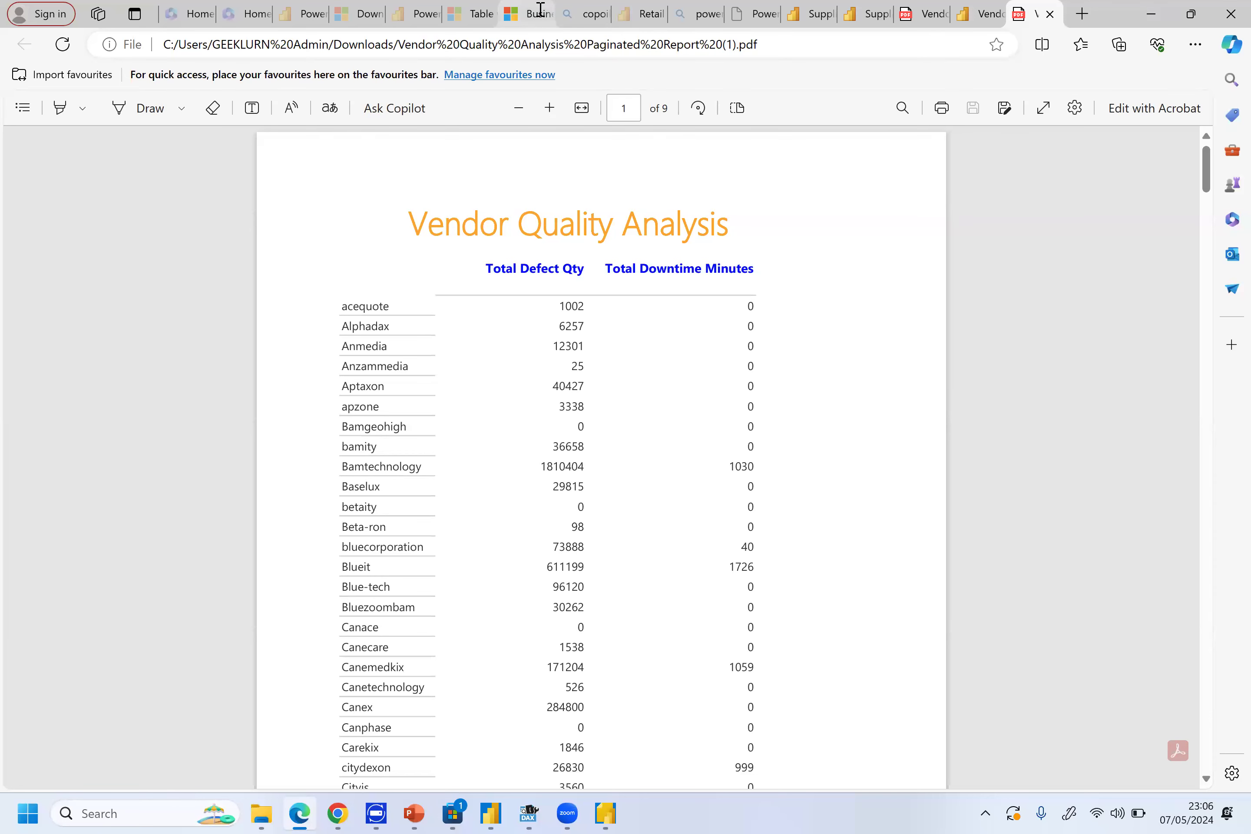
Ask Copilot to generate a summary of the vendor PDF and dismiss the request to access page content
left_click(397, 111)
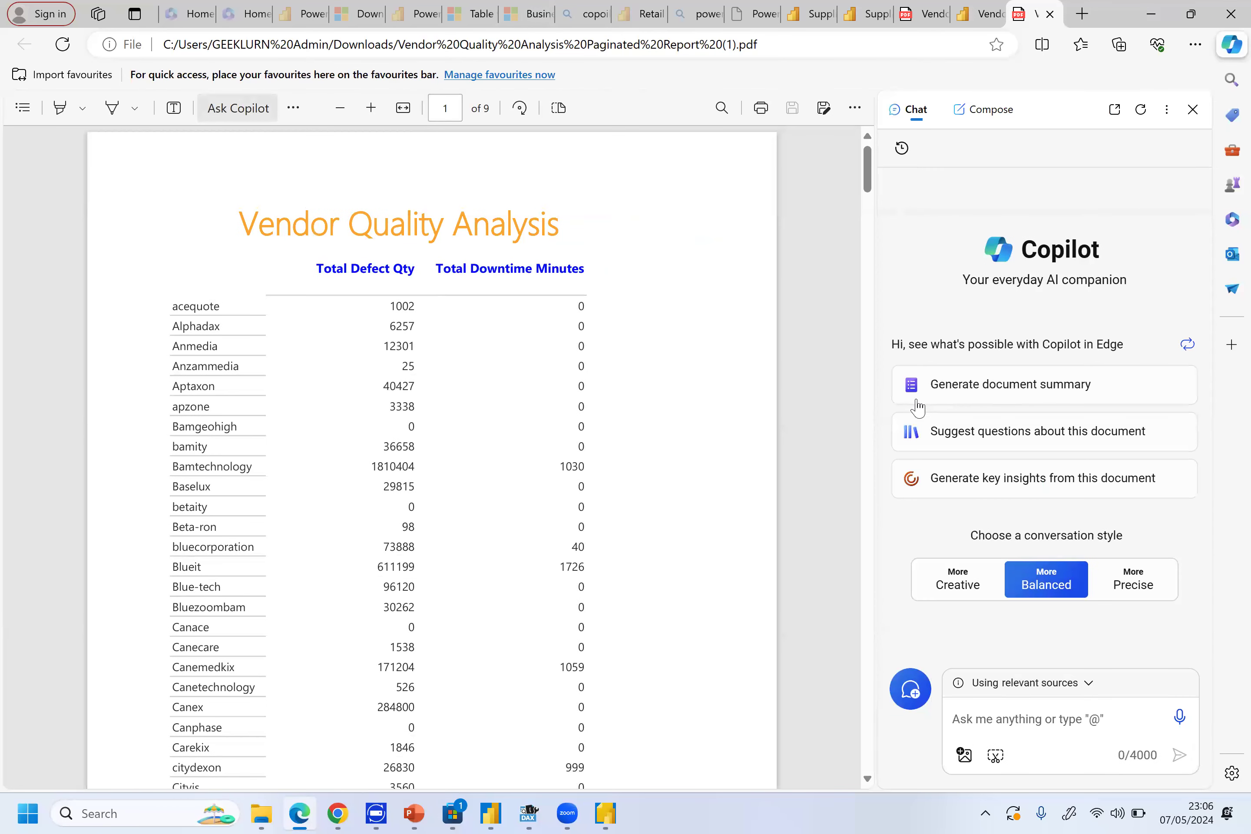
left_click(1044, 390)
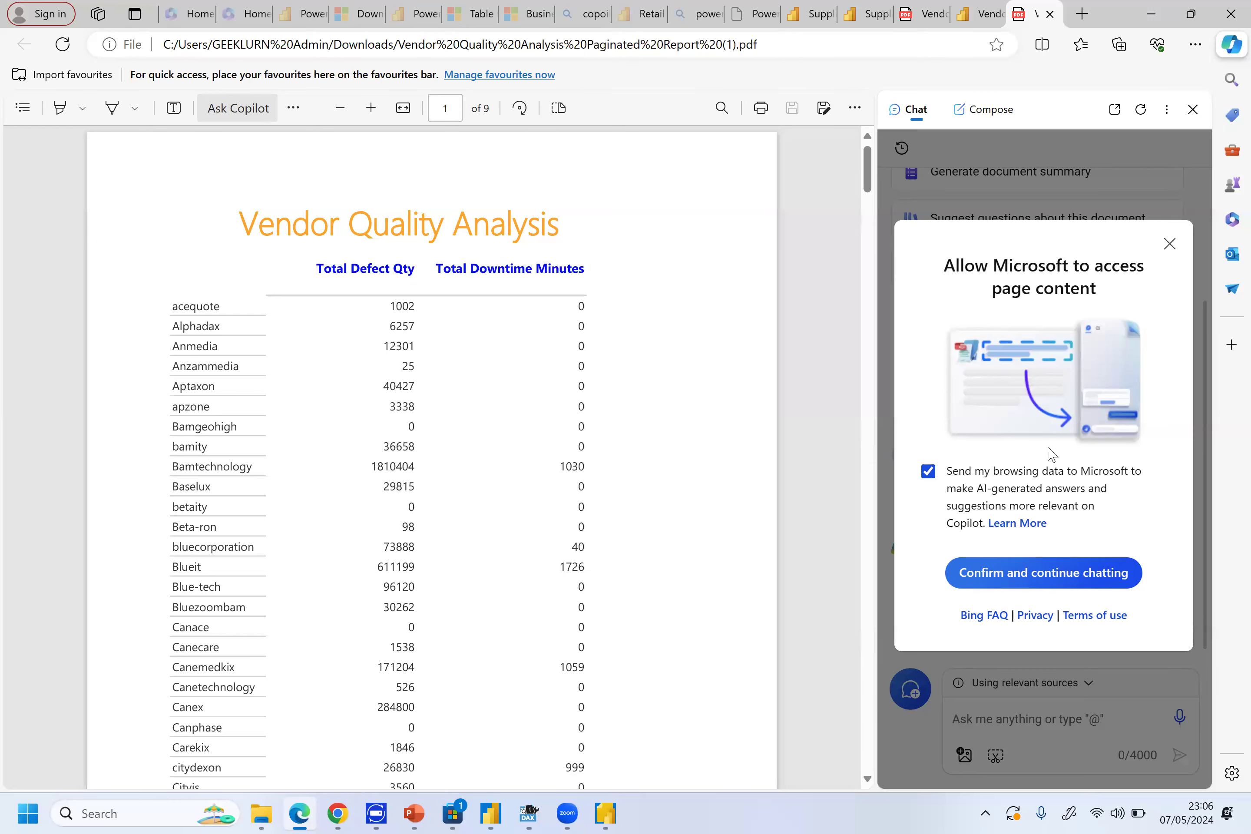
left_click(1169, 244)
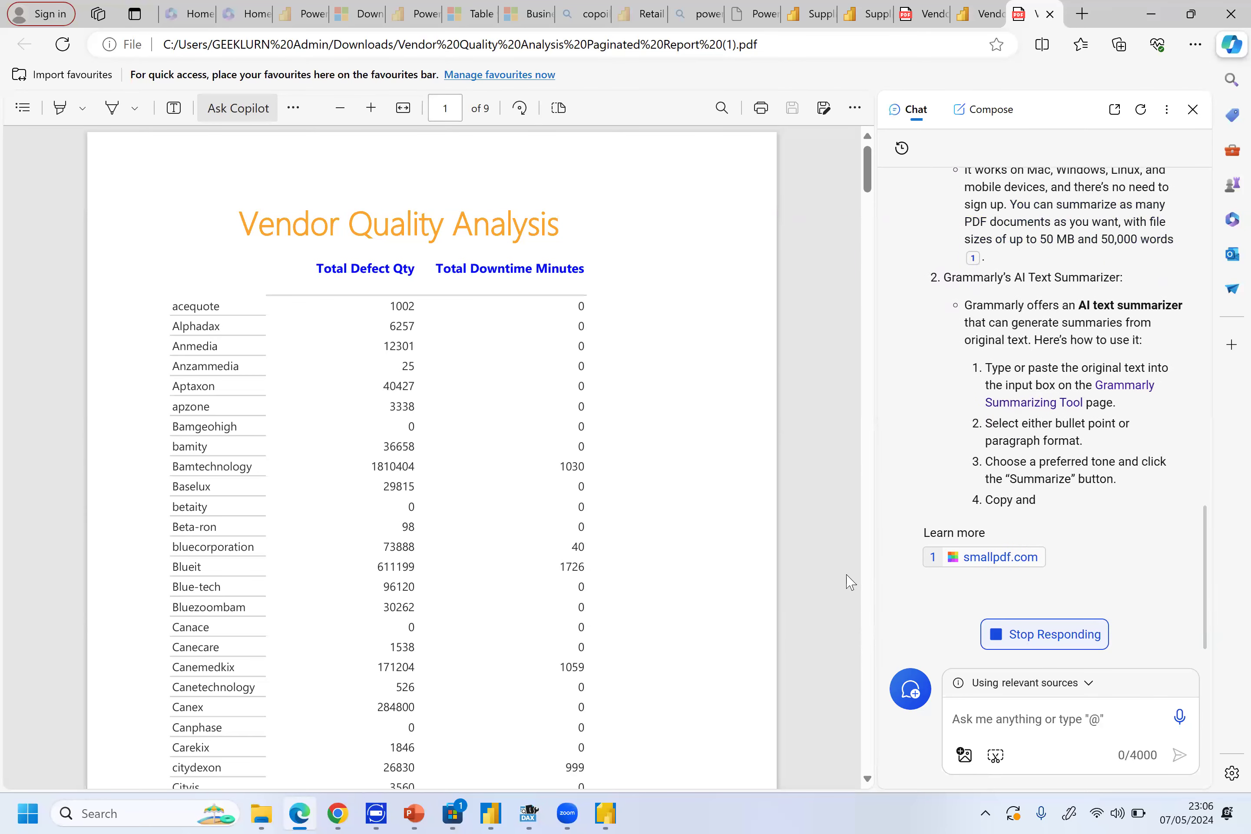
Return to Power BI Report Builder, close the publishing result, and look through the report's data sources and datasets
left_click(1147, 16)
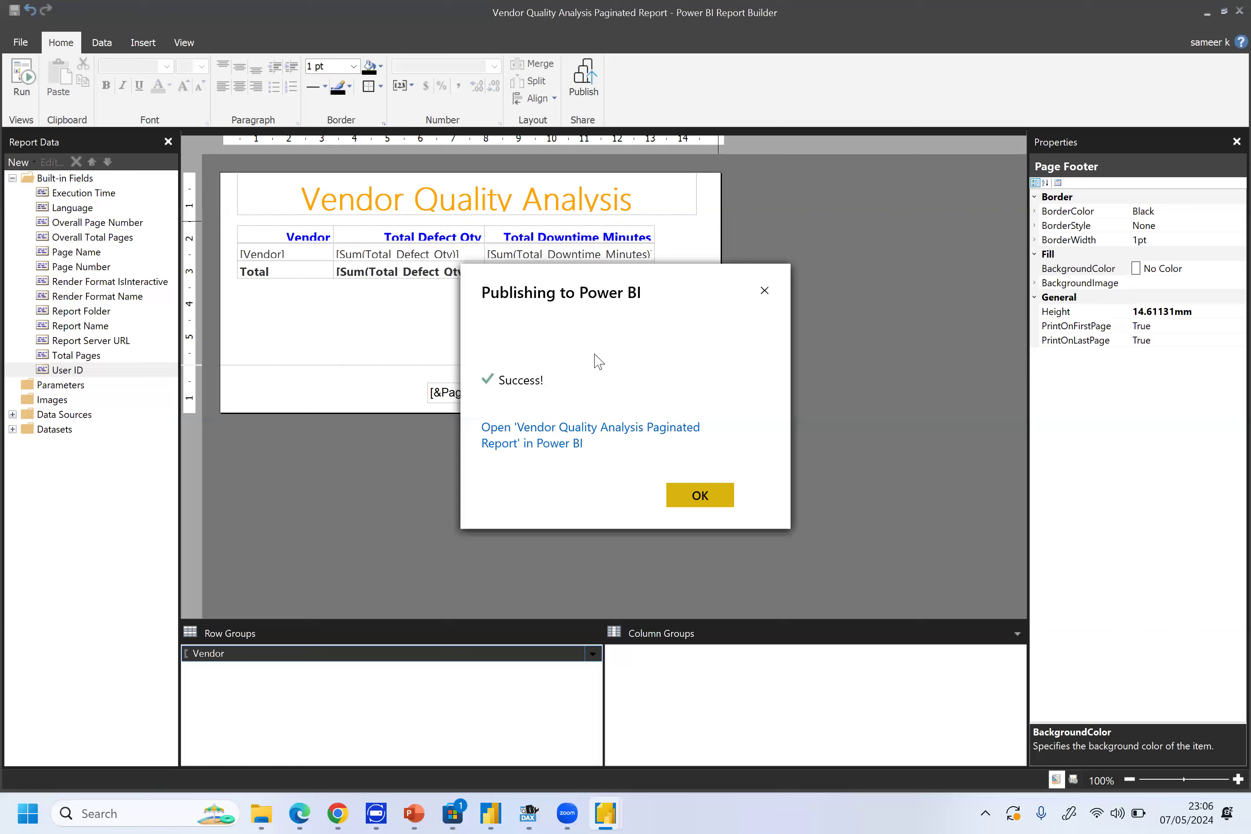
key("Return")
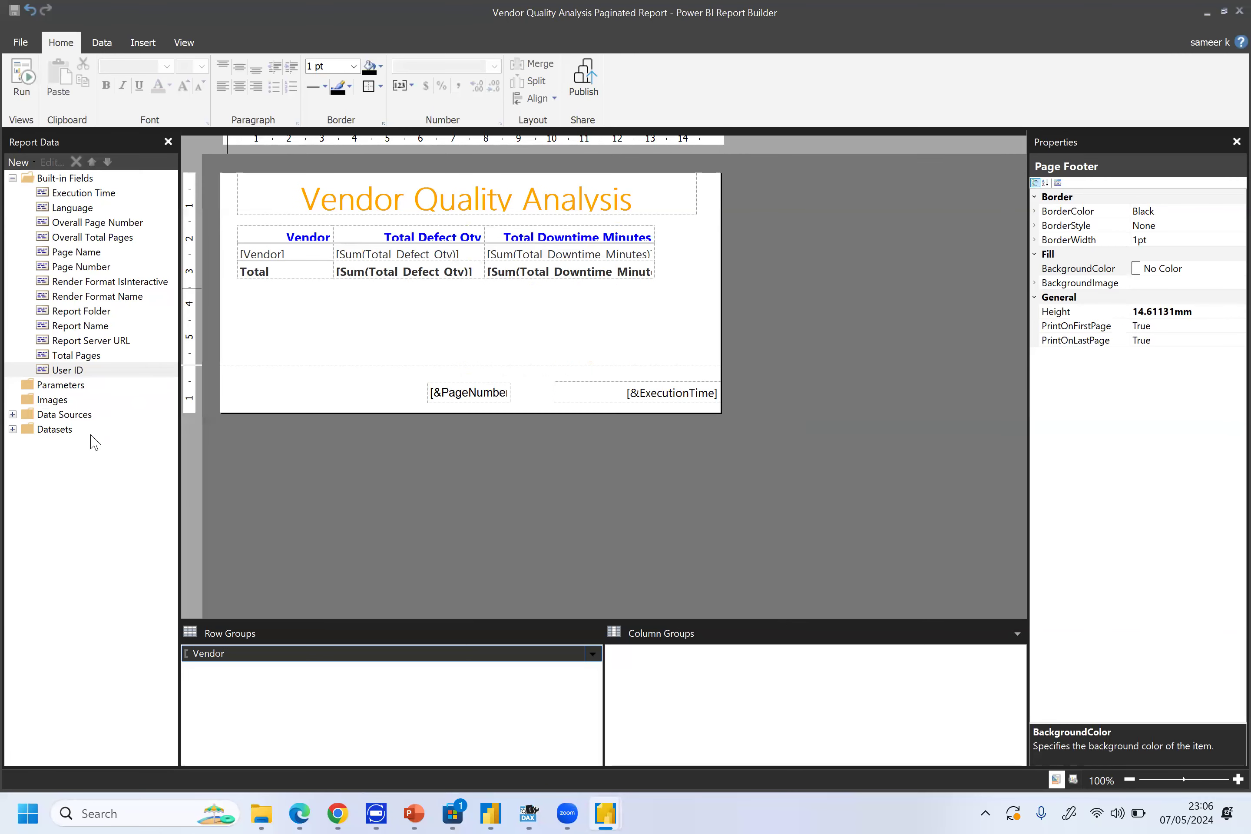
left_click(13, 415)
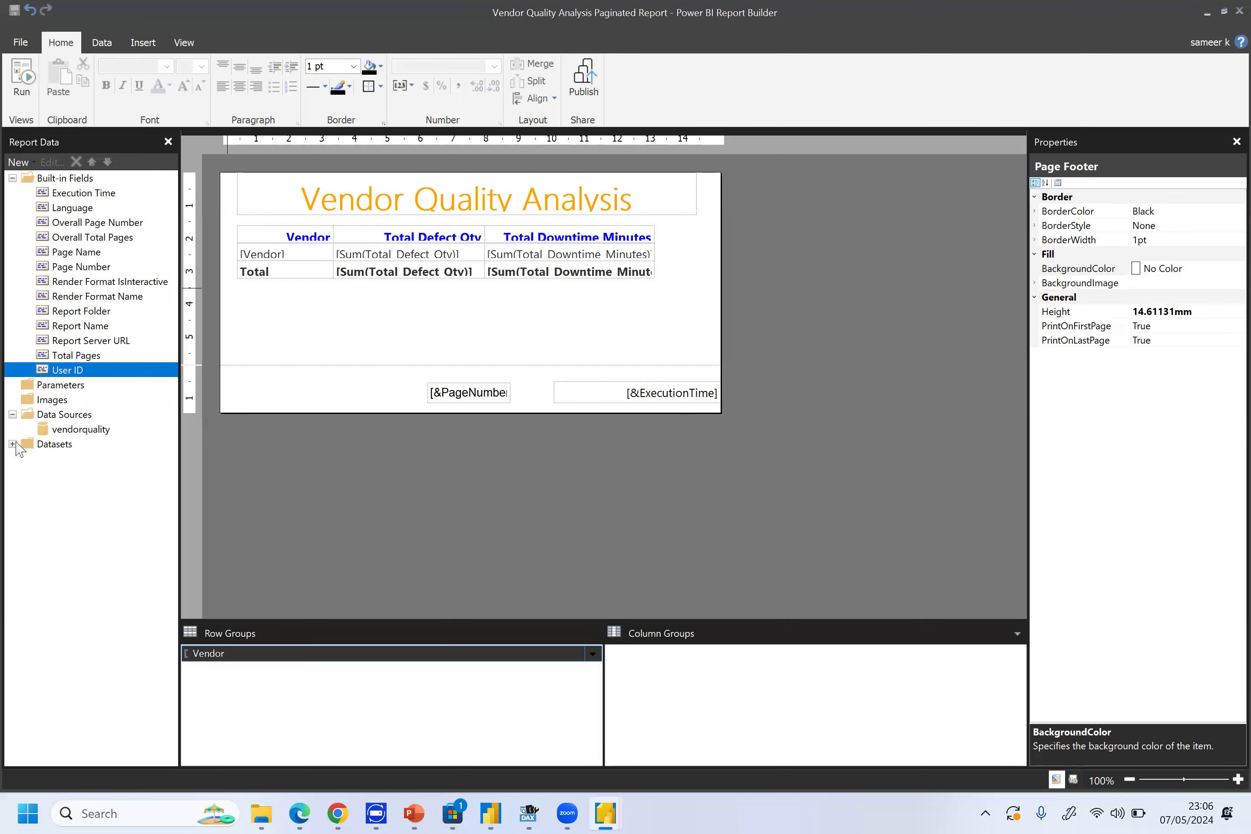
left_click(13, 444)
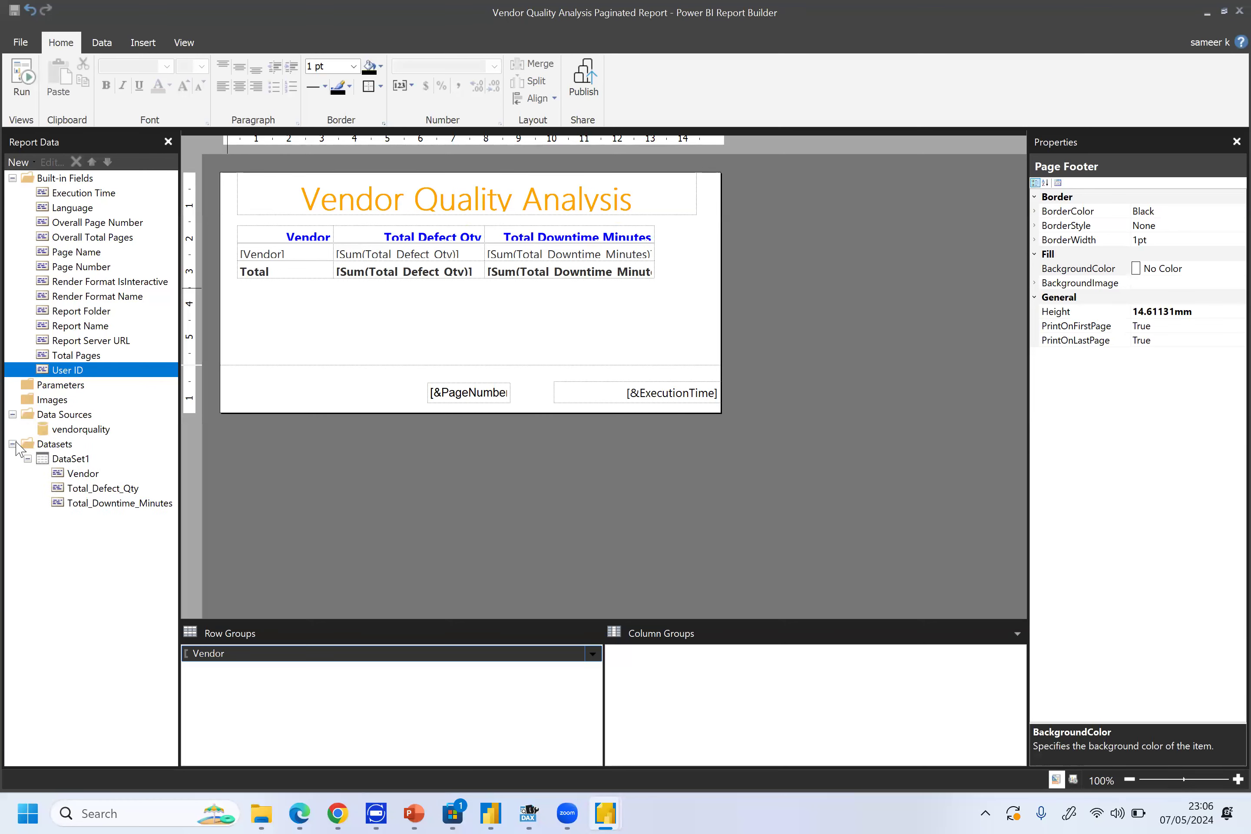
left_click(13, 444)
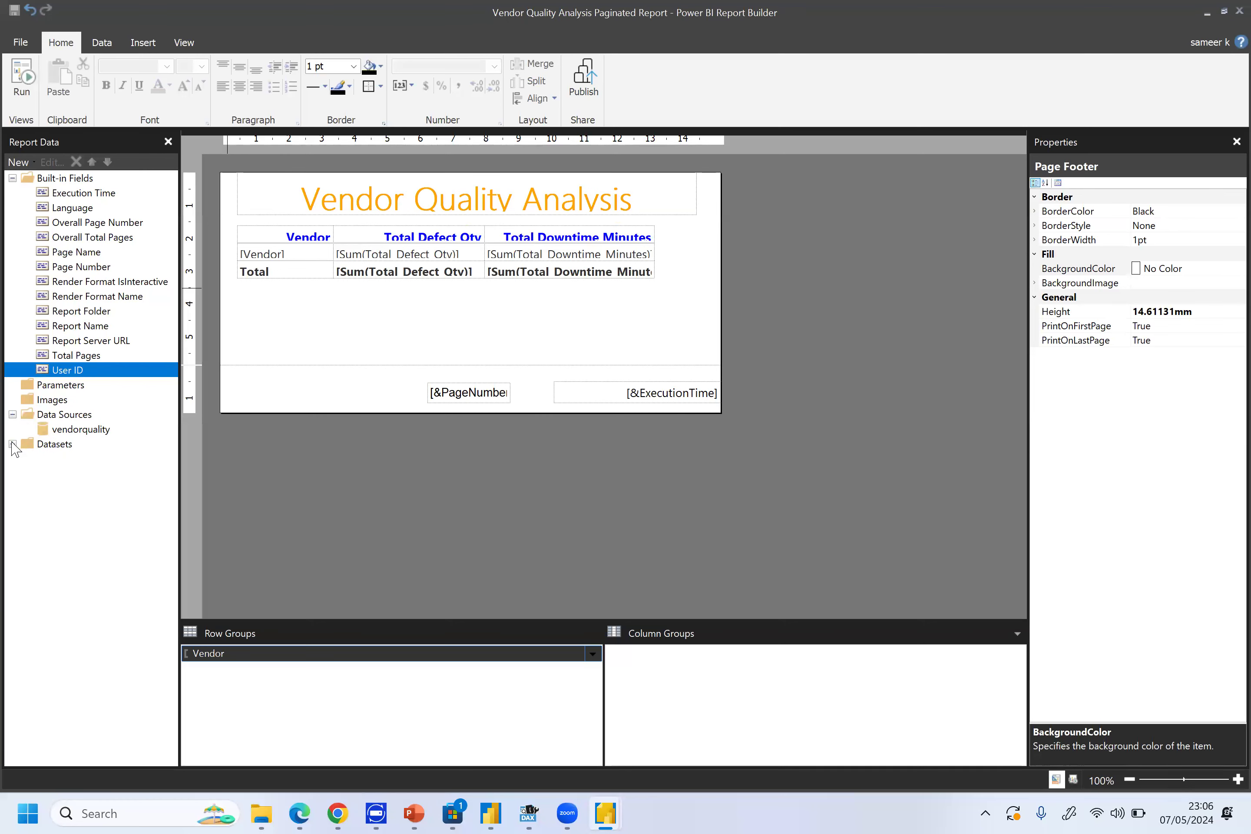
left_click(12, 414)
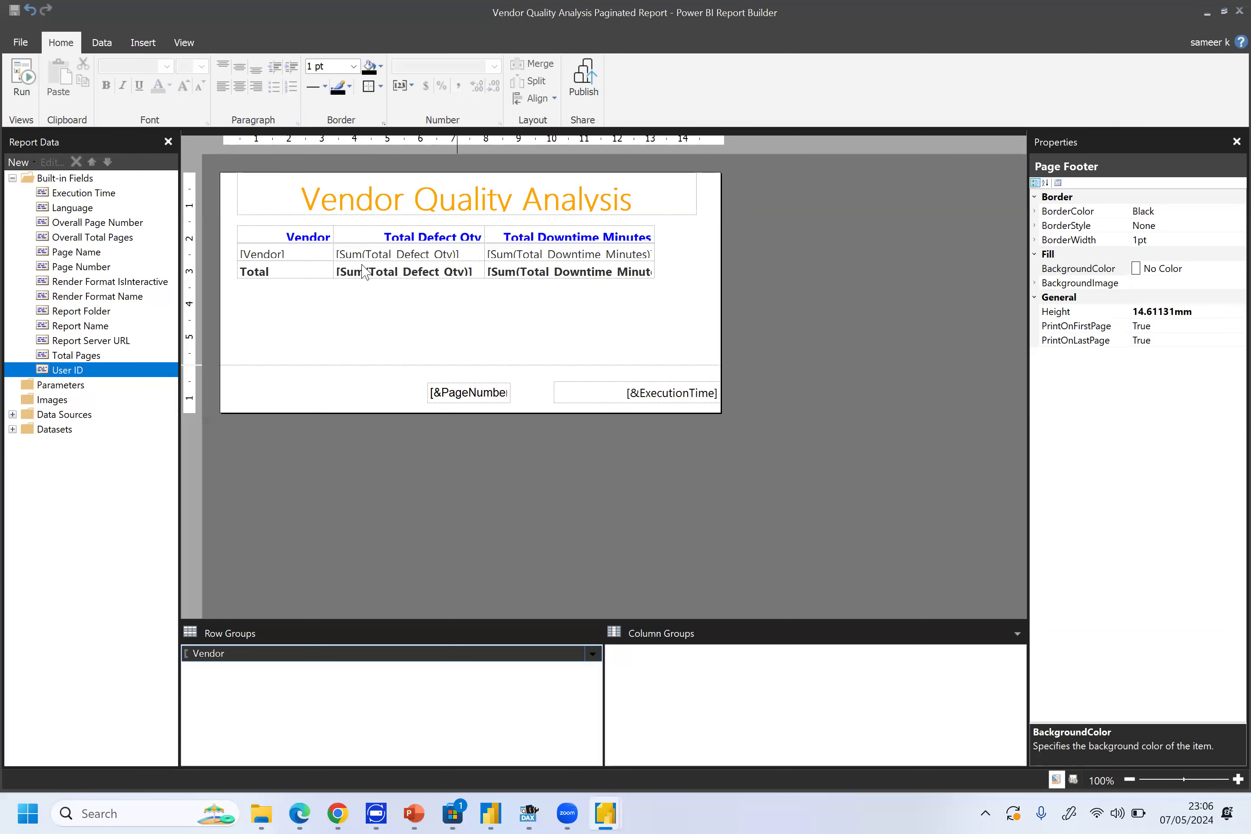
Start a new chart with the Chart Wizard and choose to create a new dataset for it
left_click(25, 47)
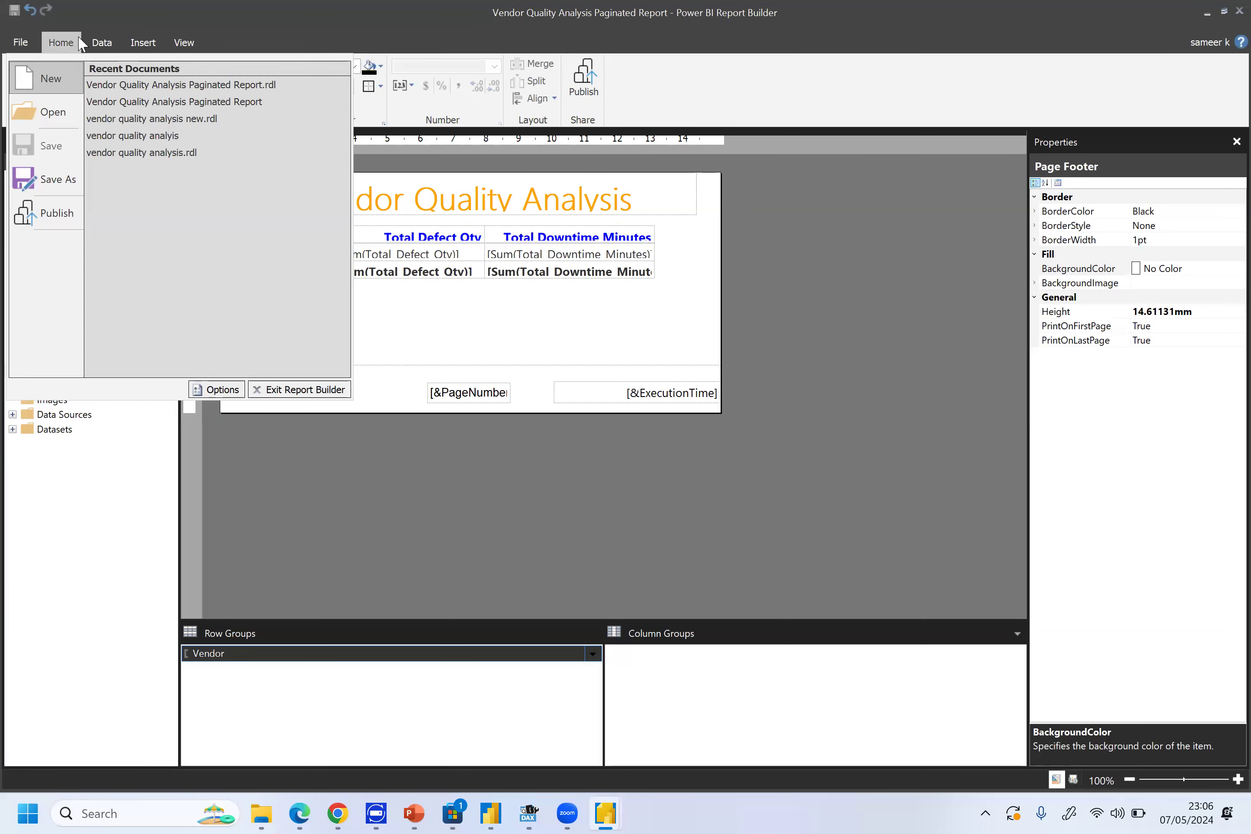
left_click(110, 46)
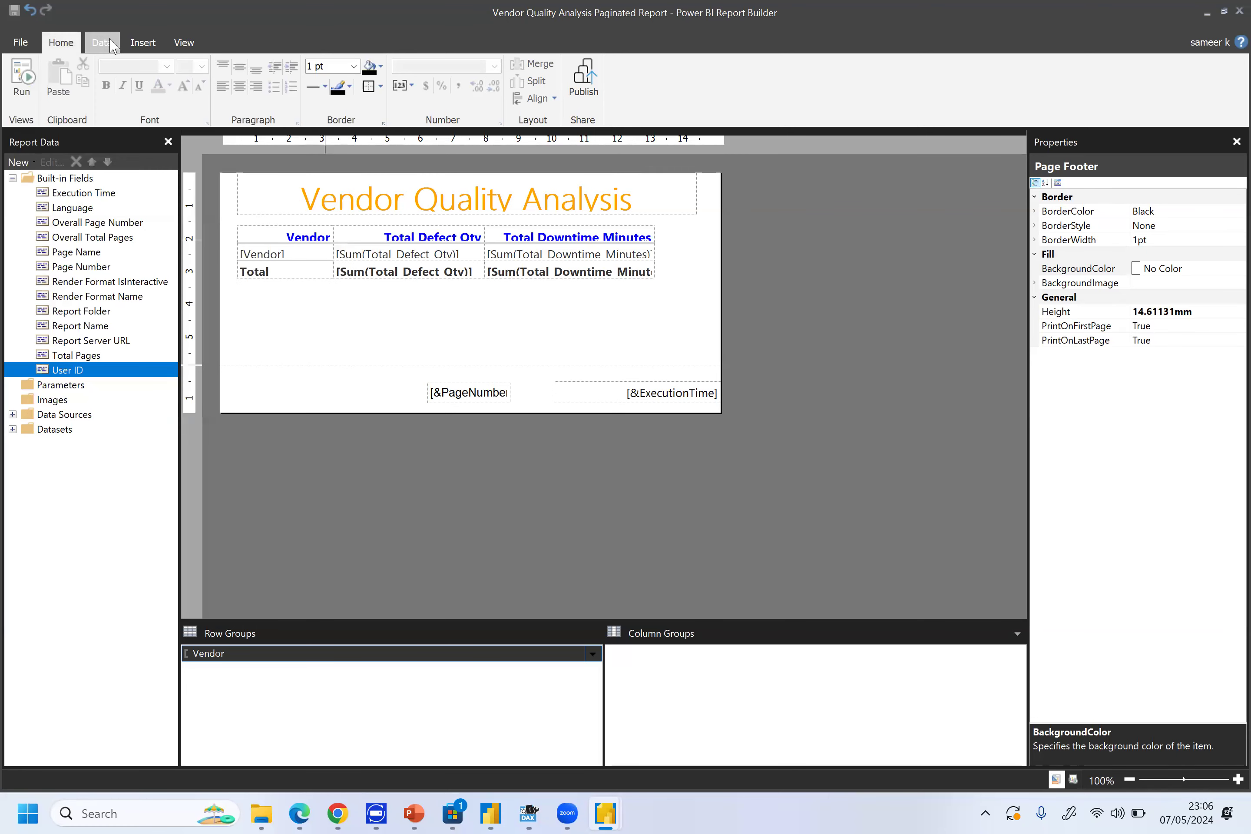
left_click(138, 49)
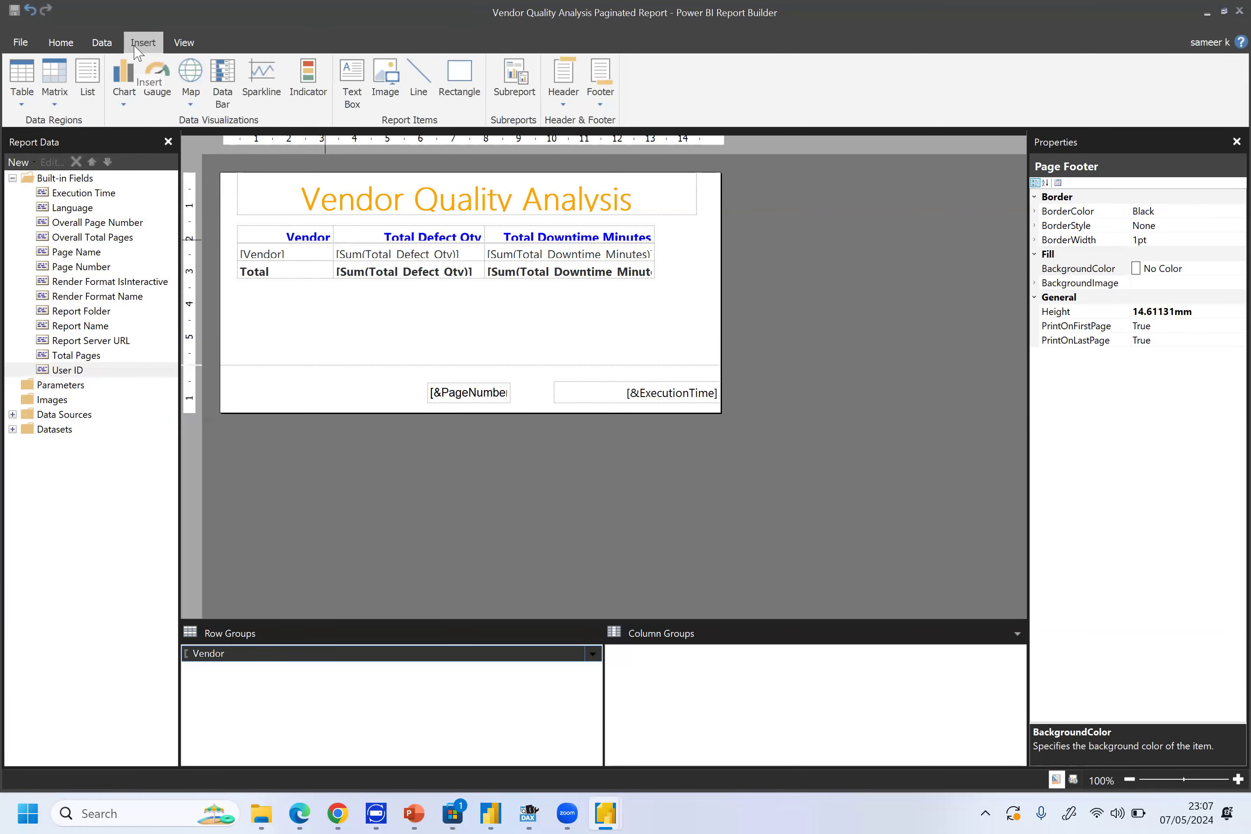
left_click(123, 105)
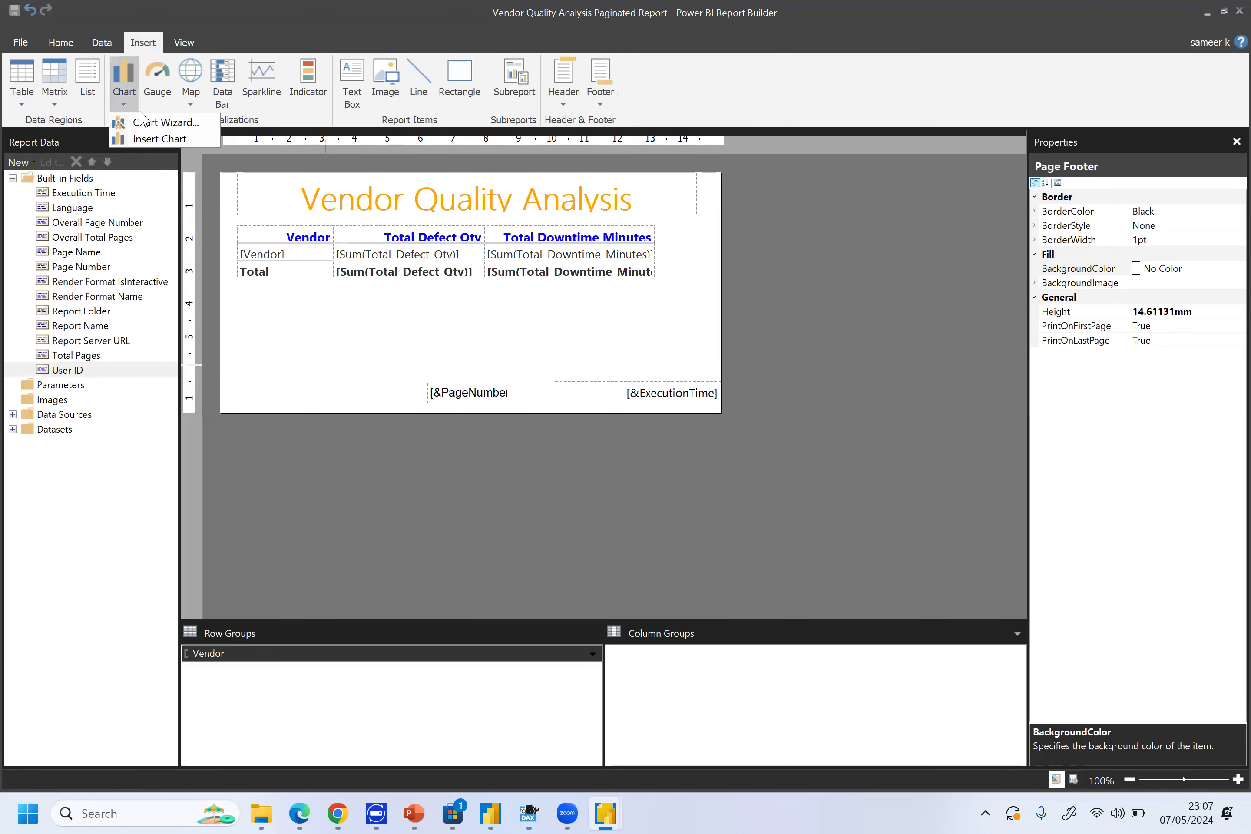
left_click(22, 105)
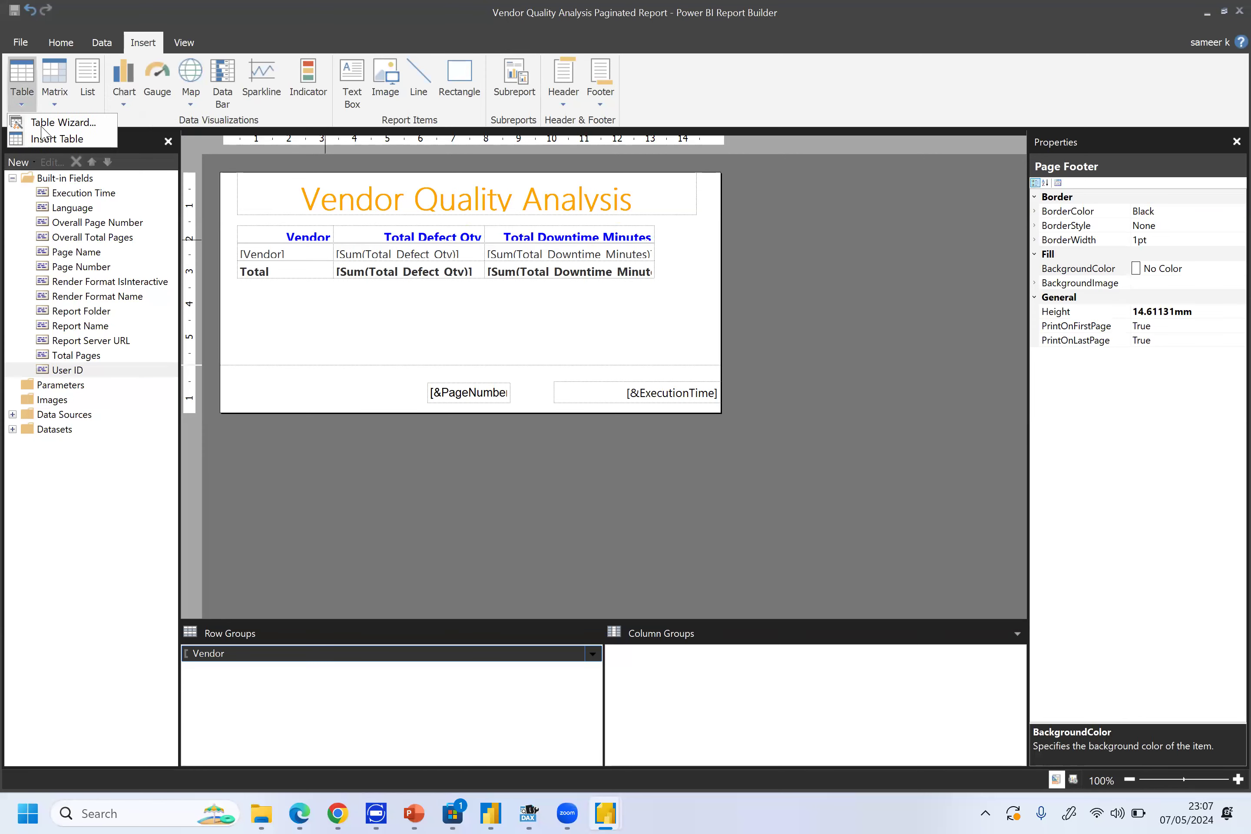
left_click(126, 106)
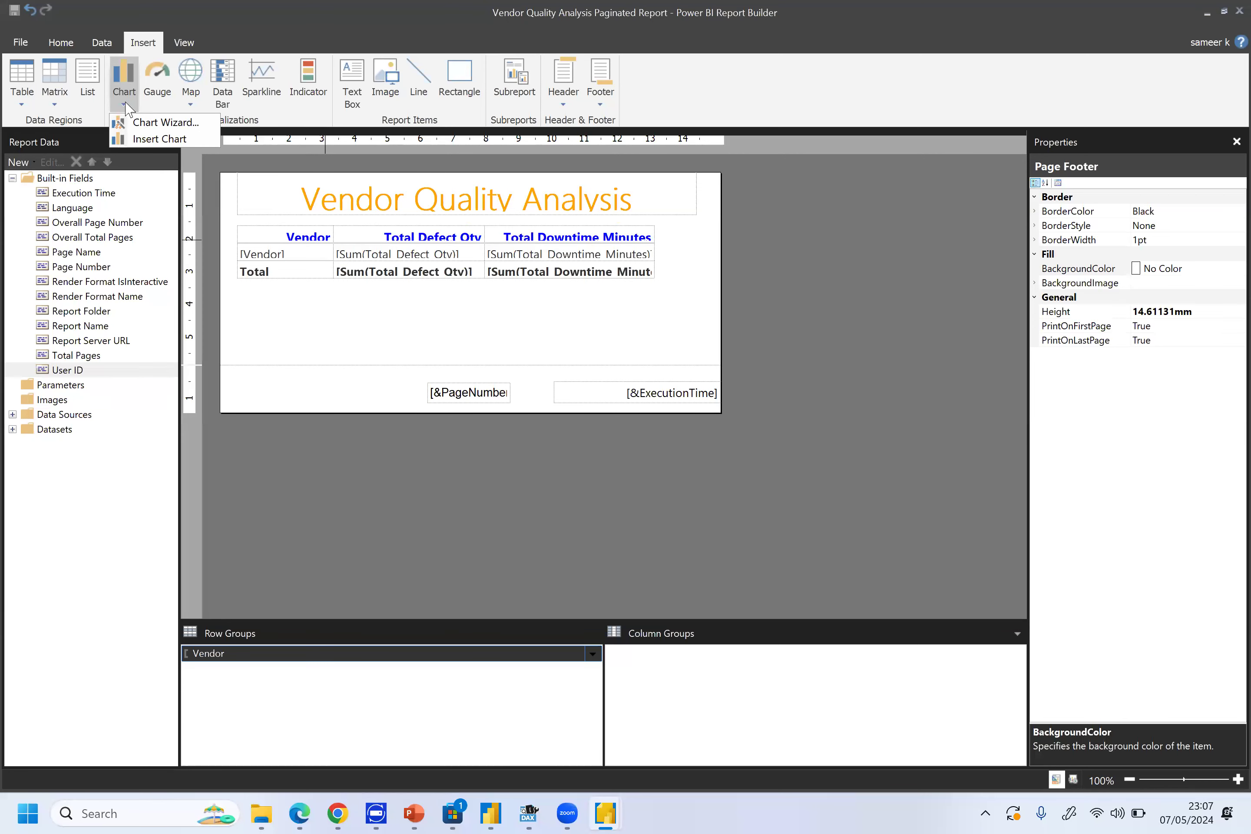
left_click(153, 122)
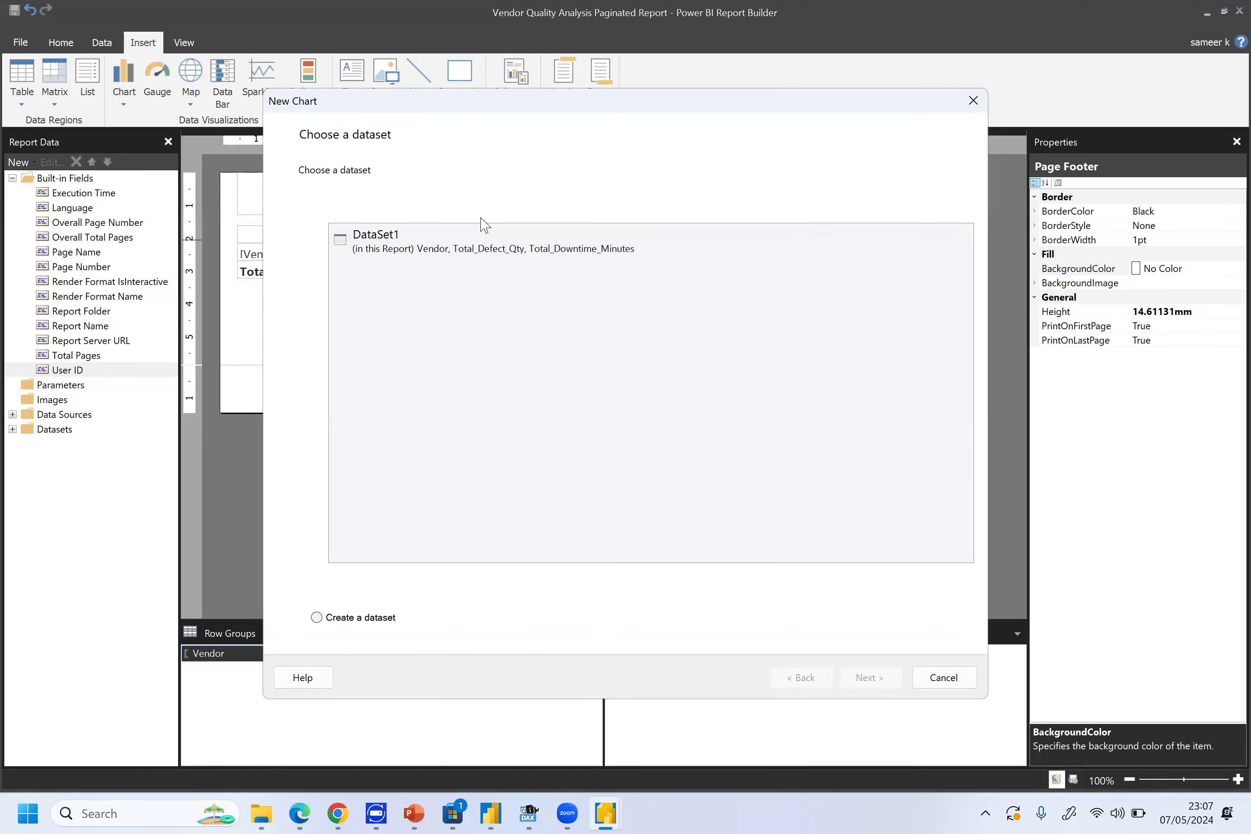
key("alt+c")
left_click(869, 677)
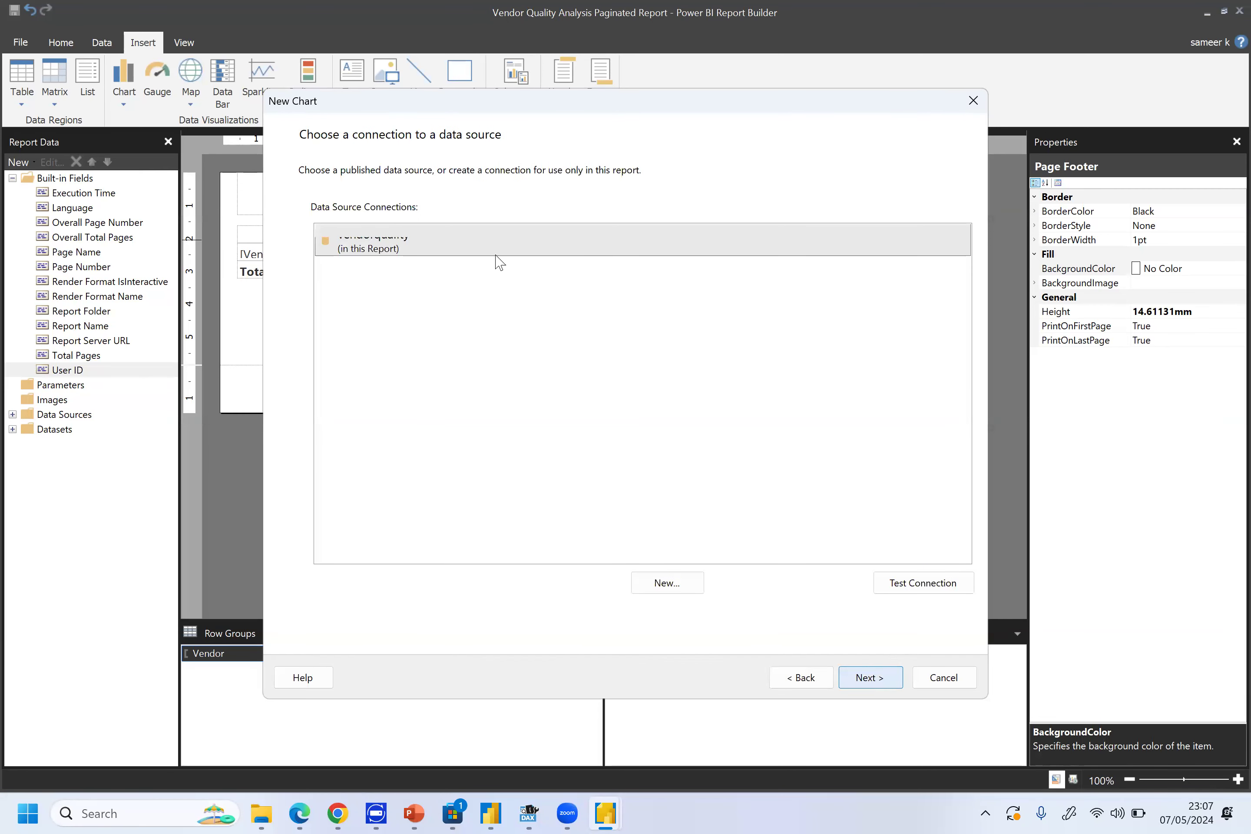
Create a data source of type Power BI semantic model, using the last listed Supplier Quality Analysis Sample from My Workspace
left_click(682, 583)
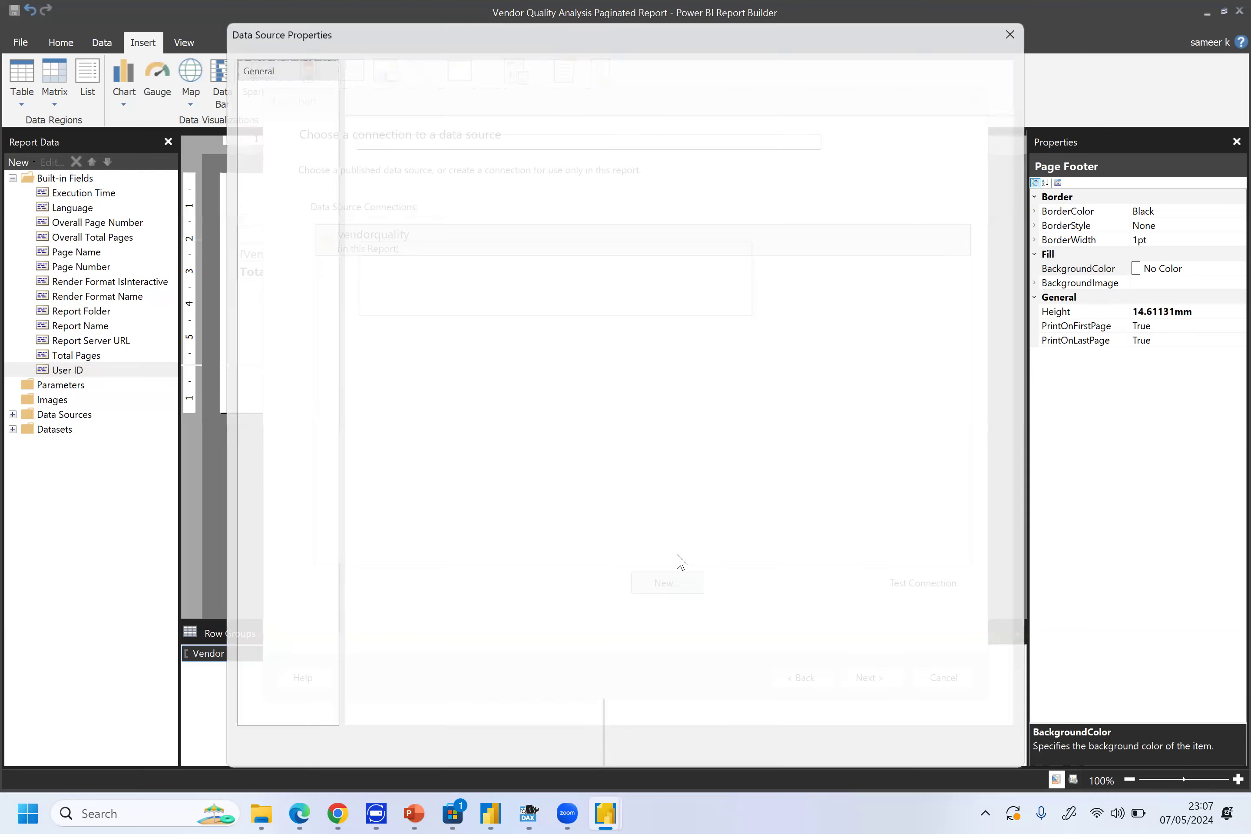
left_click(461, 175)
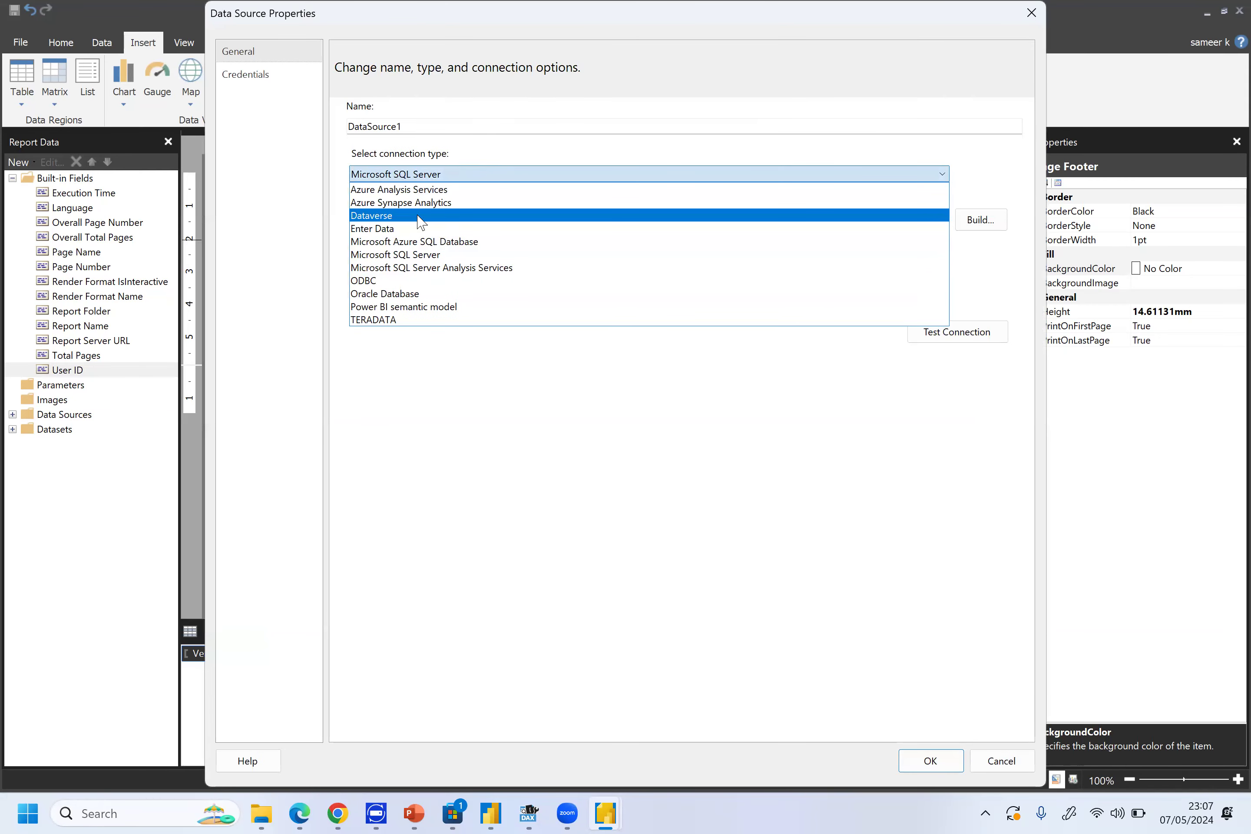
left_click(422, 308)
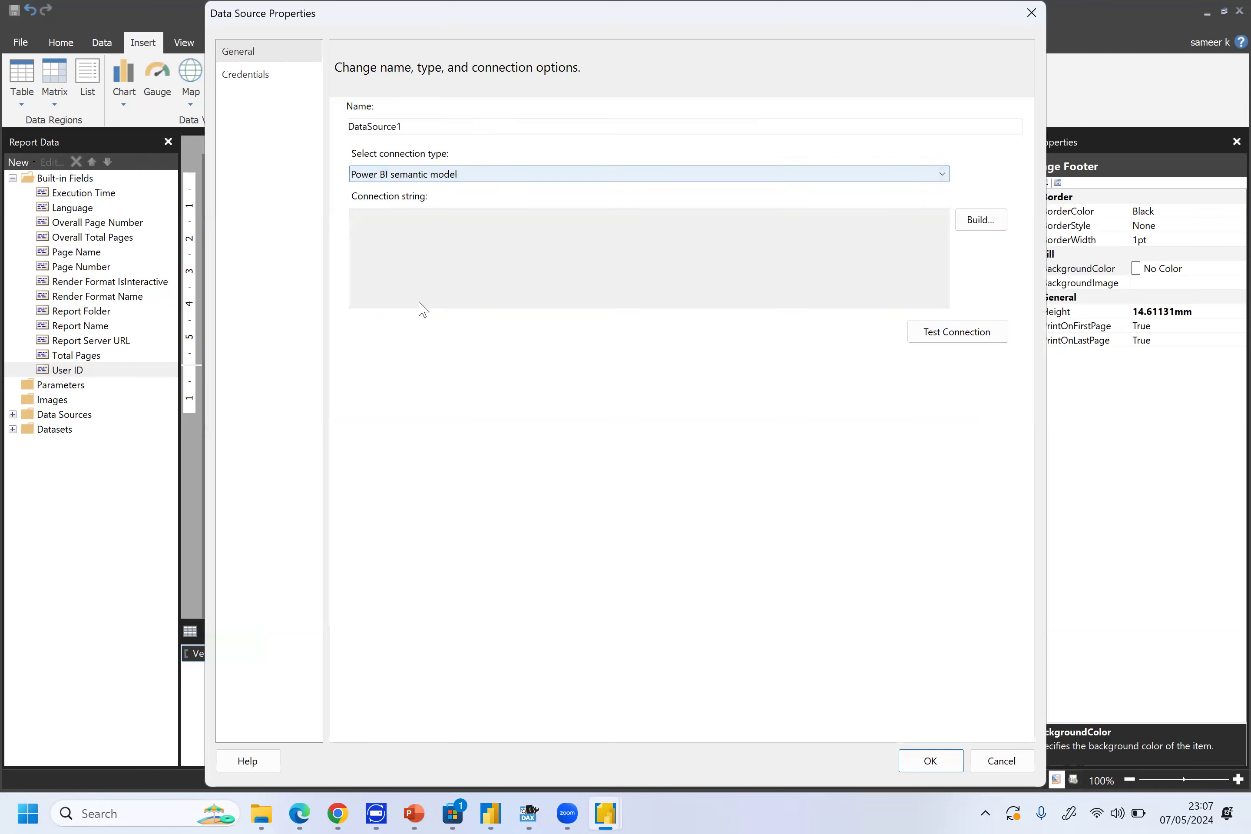
left_click(964, 226)
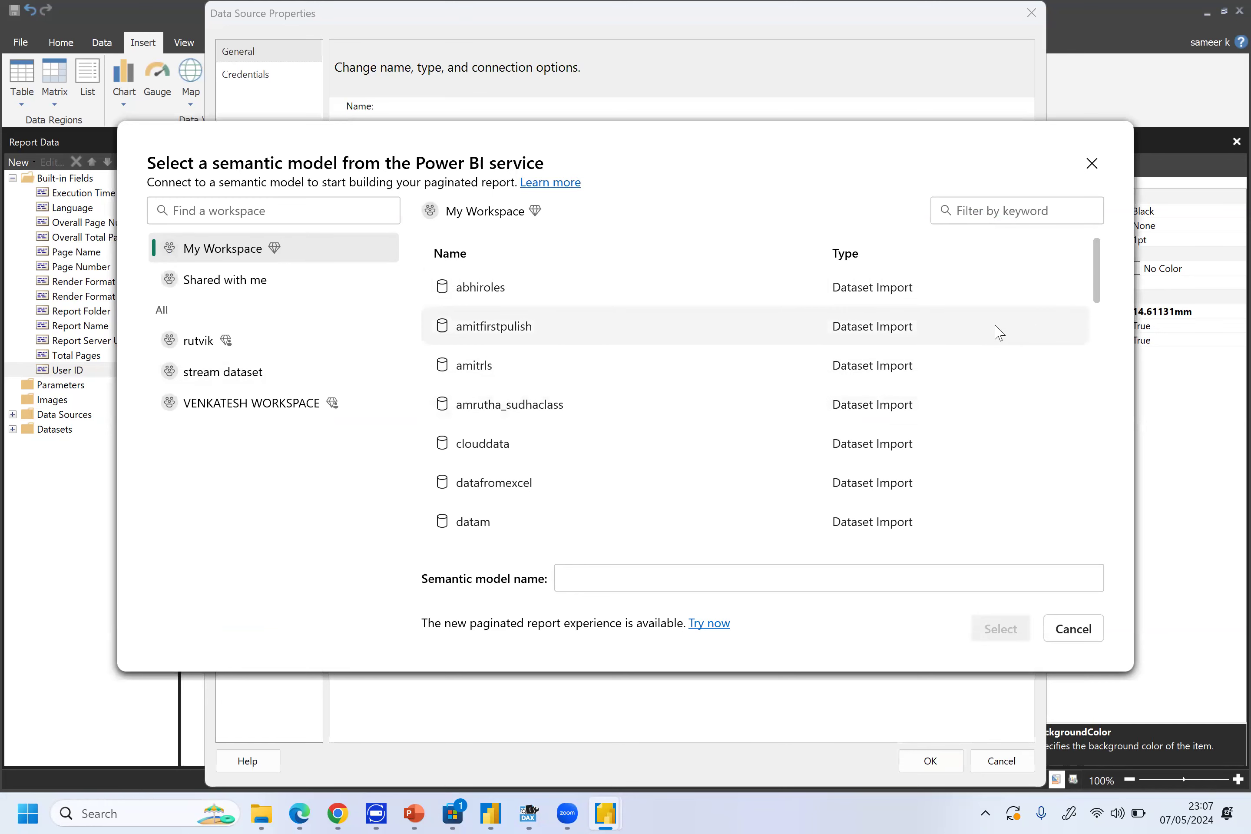
left_click(1096, 392)
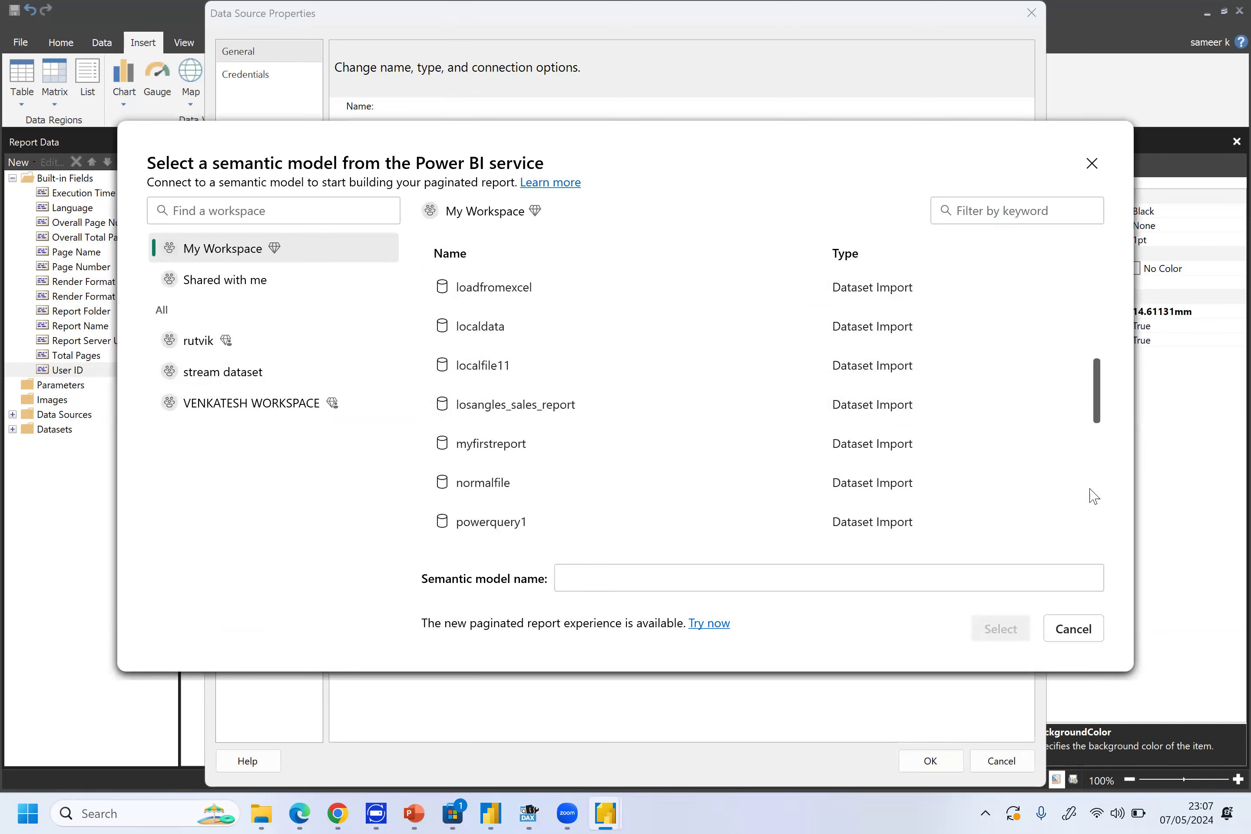
left_click(1093, 493)
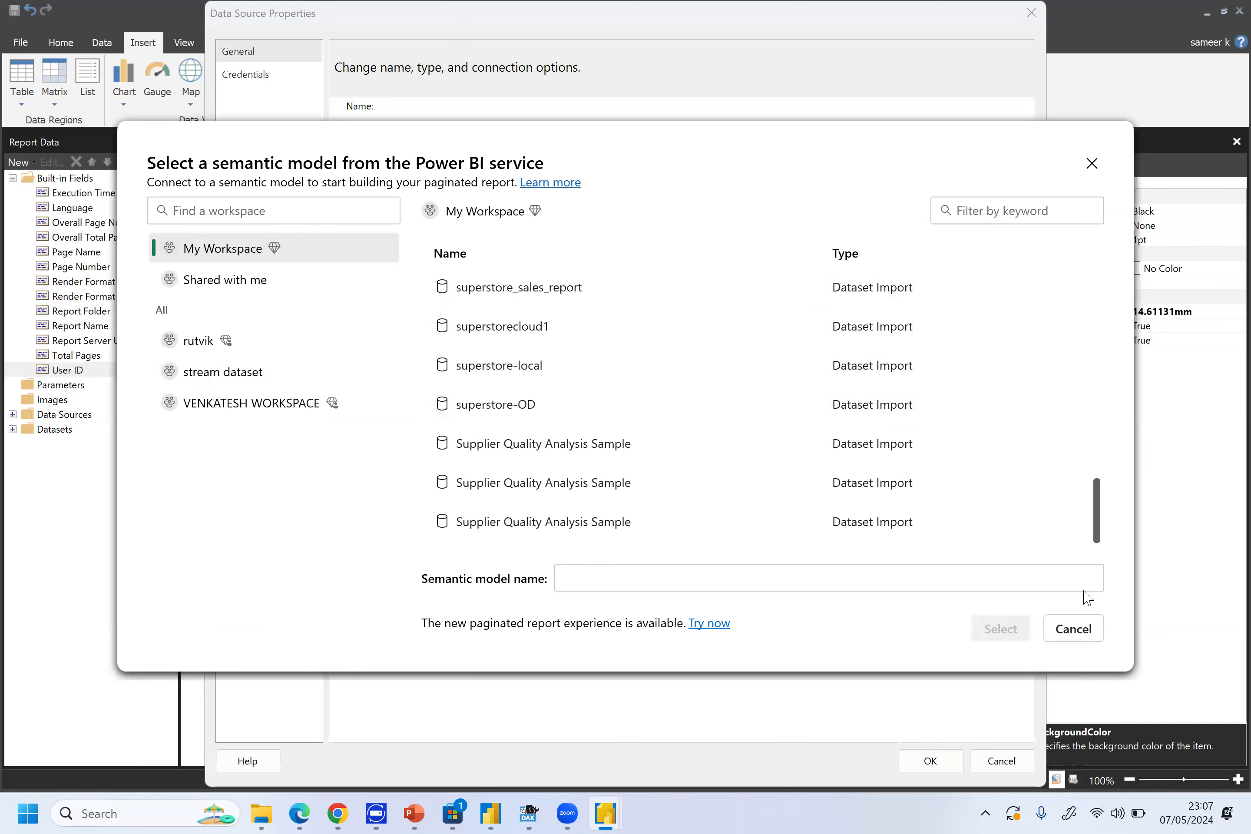
left_click(700, 530)
left_click(1010, 642)
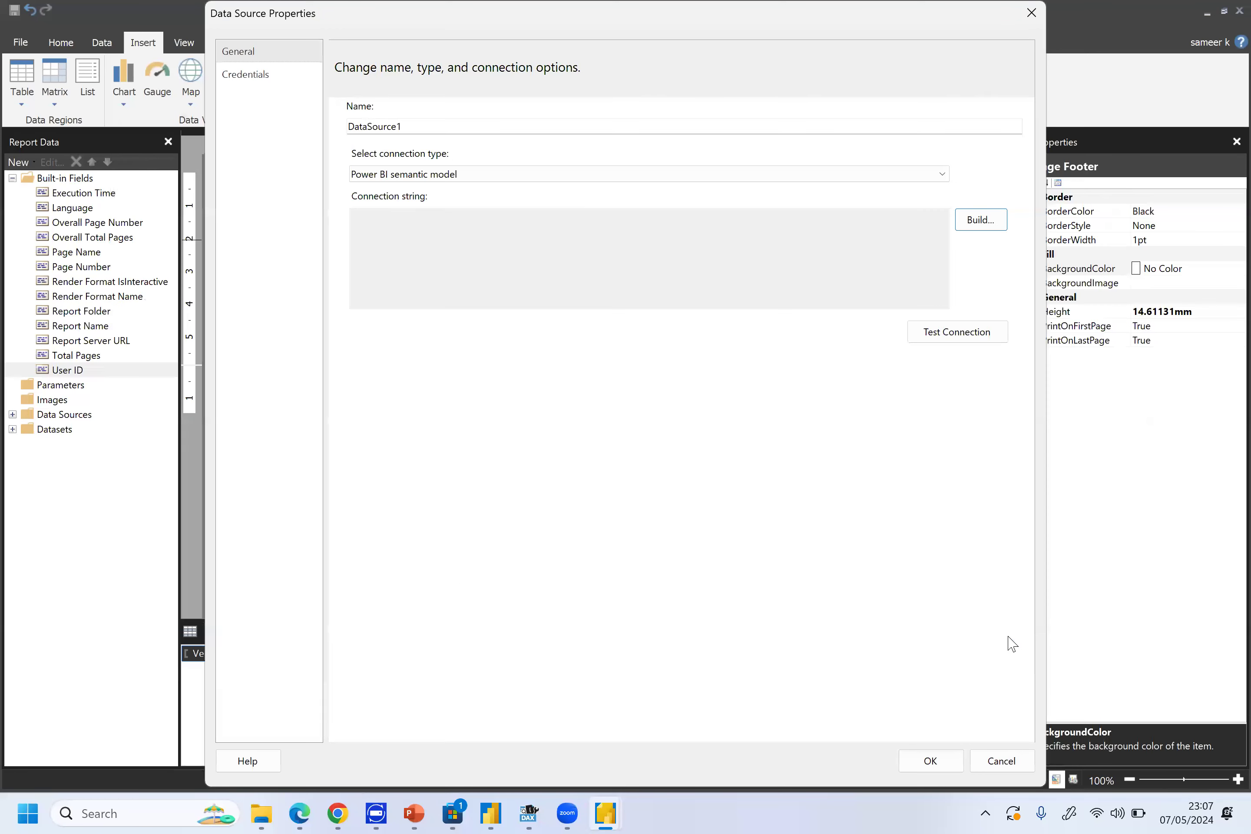
Test the new data source's connection, save it to the report, retest it, and continue to the query design
left_click(943, 327)
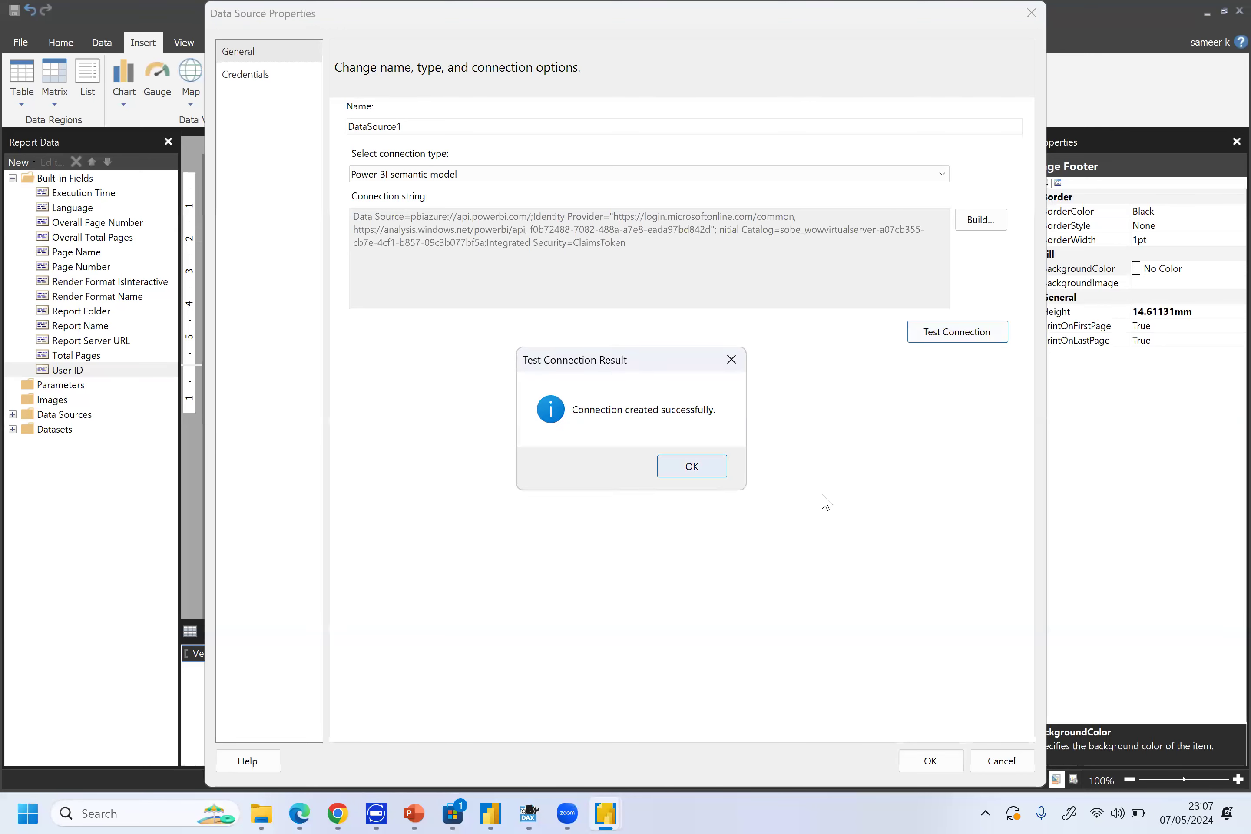
key("Return")
left_click(927, 762)
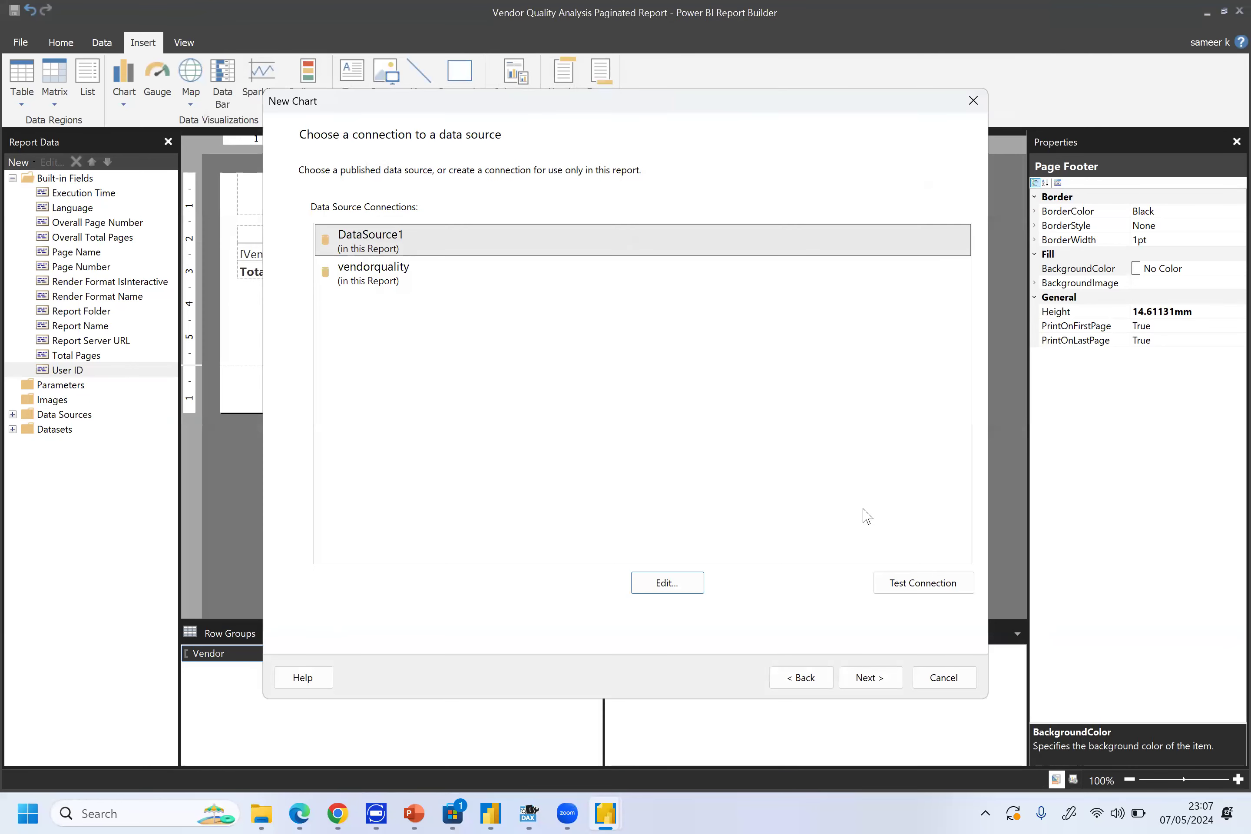
left_click(942, 581)
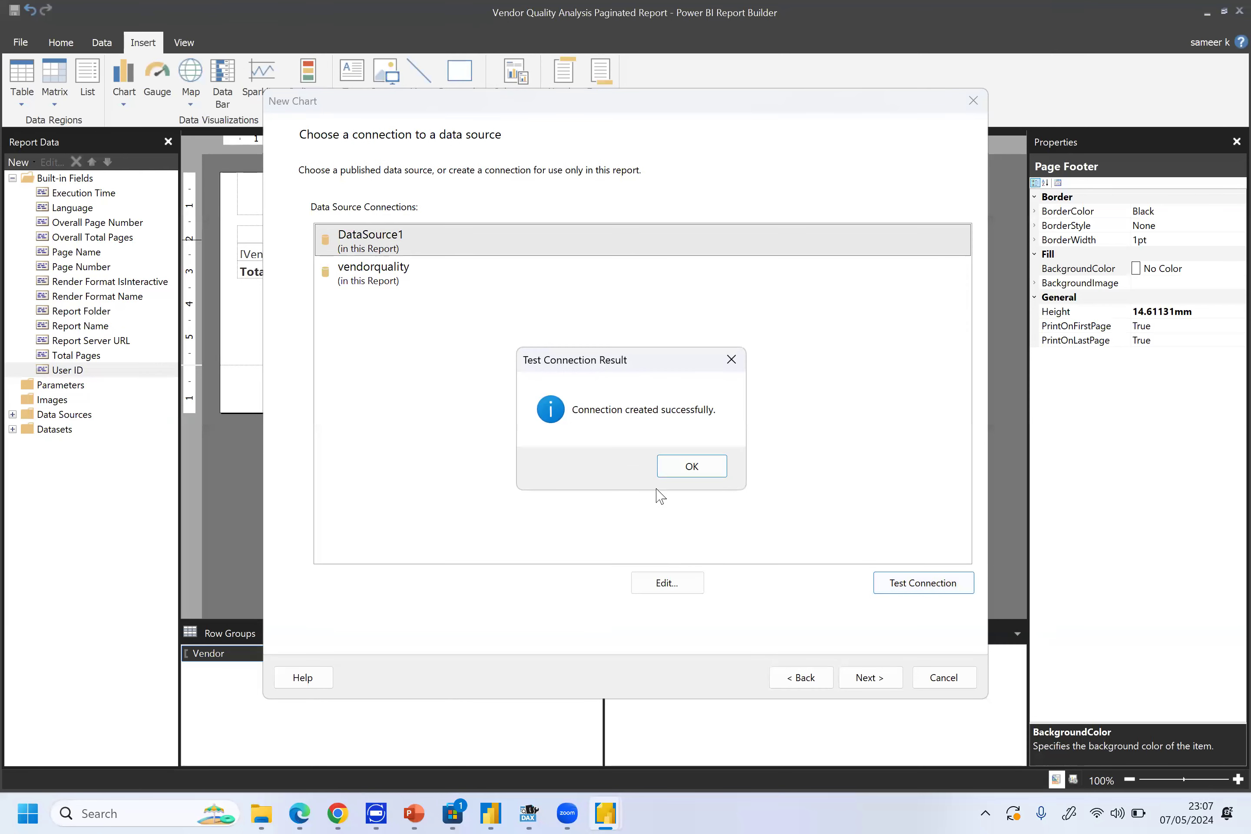
left_click(707, 466)
left_click(893, 681)
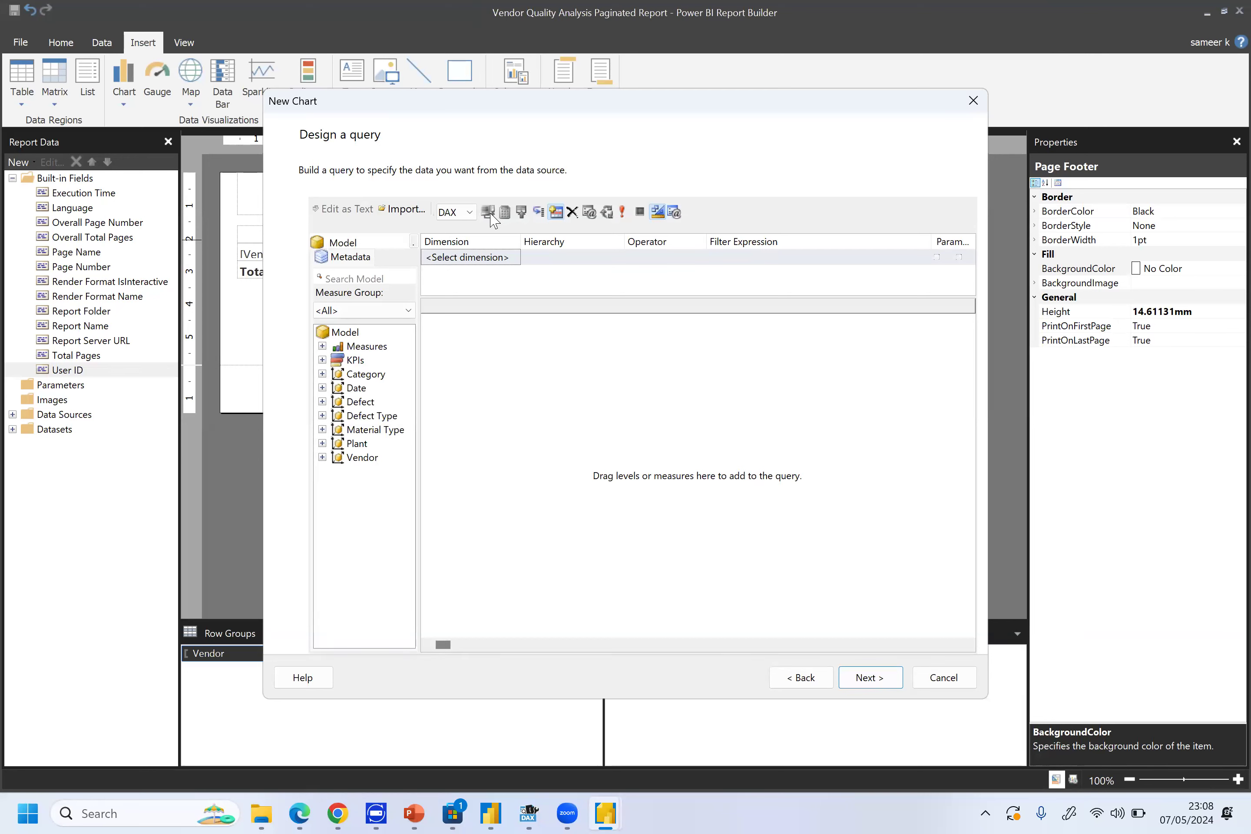
Build the dataset query from the Vendor field and the Total Defect Qty and Total Downtime Minutes measures, execute it, and continue
left_click(321, 458)
left_click(338, 471)
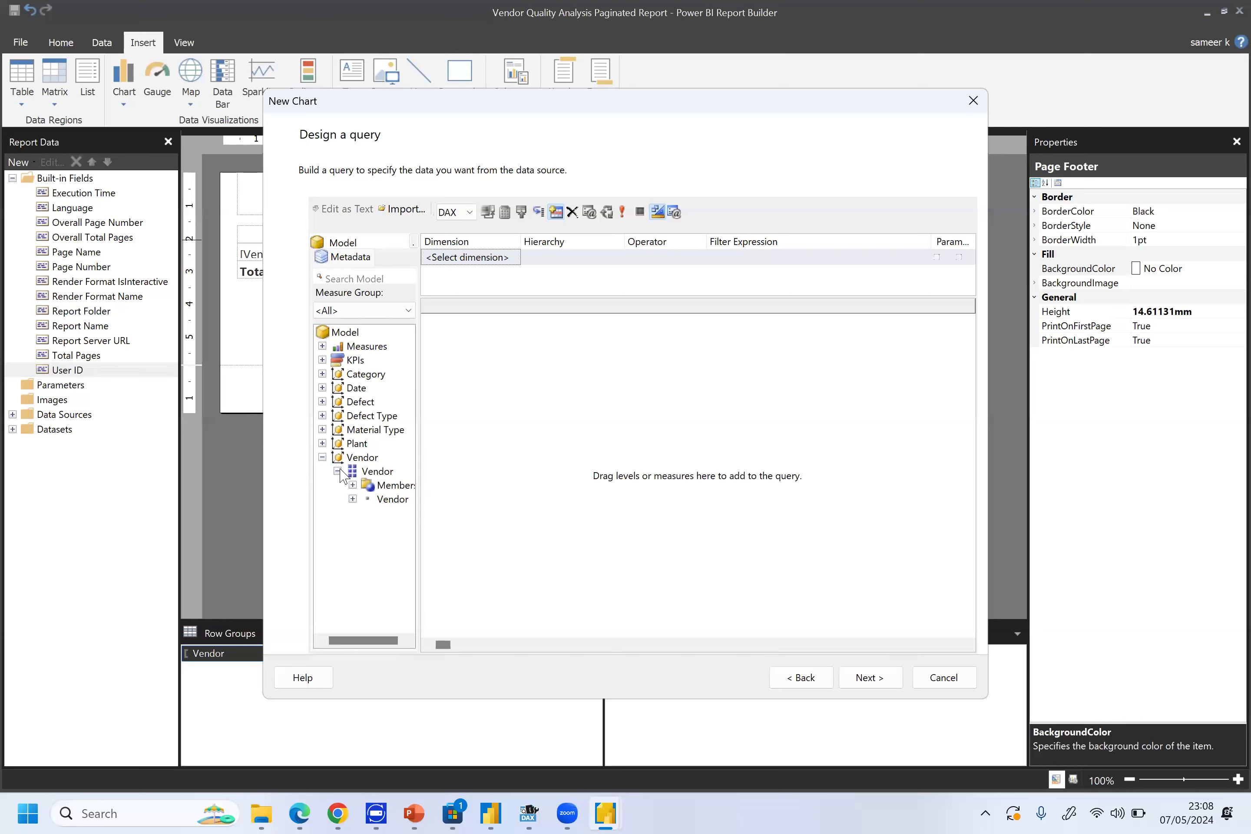
left_click_drag(372, 500, 536, 469)
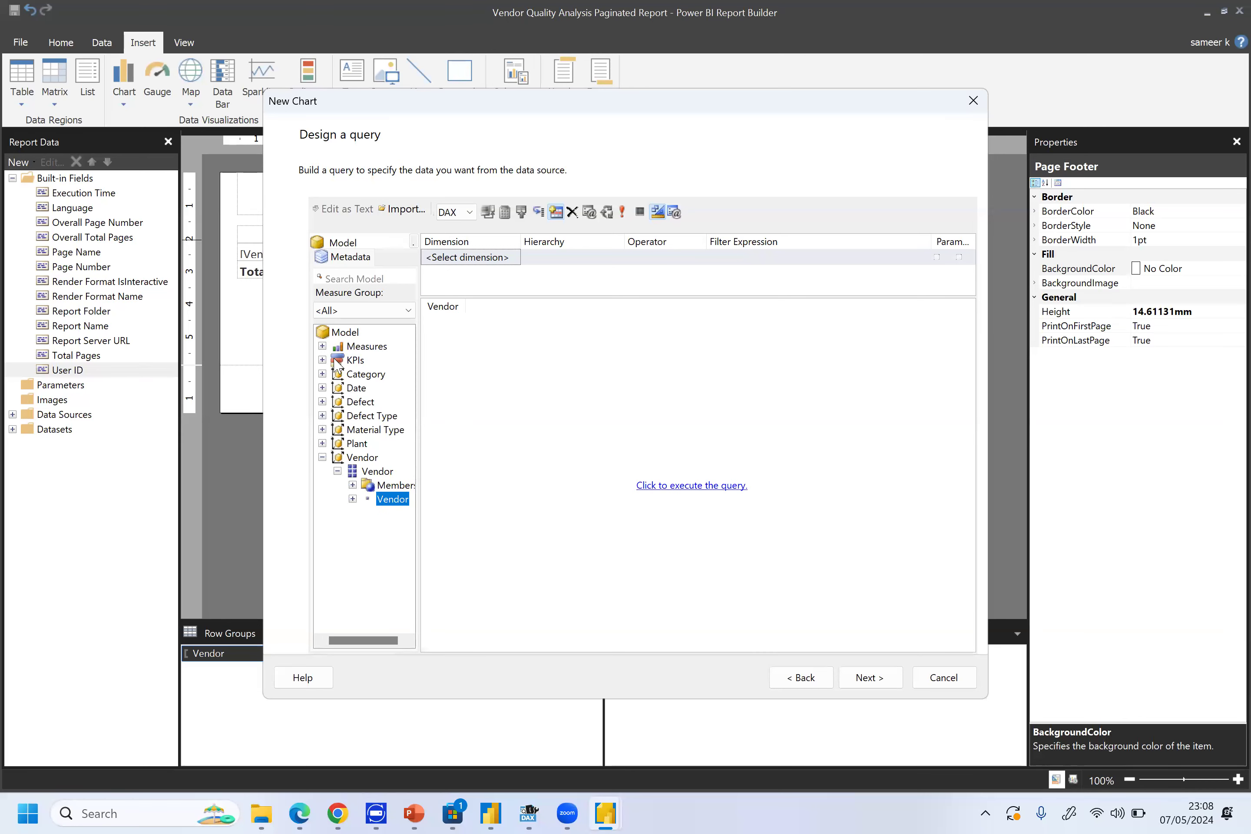
left_click(323, 346)
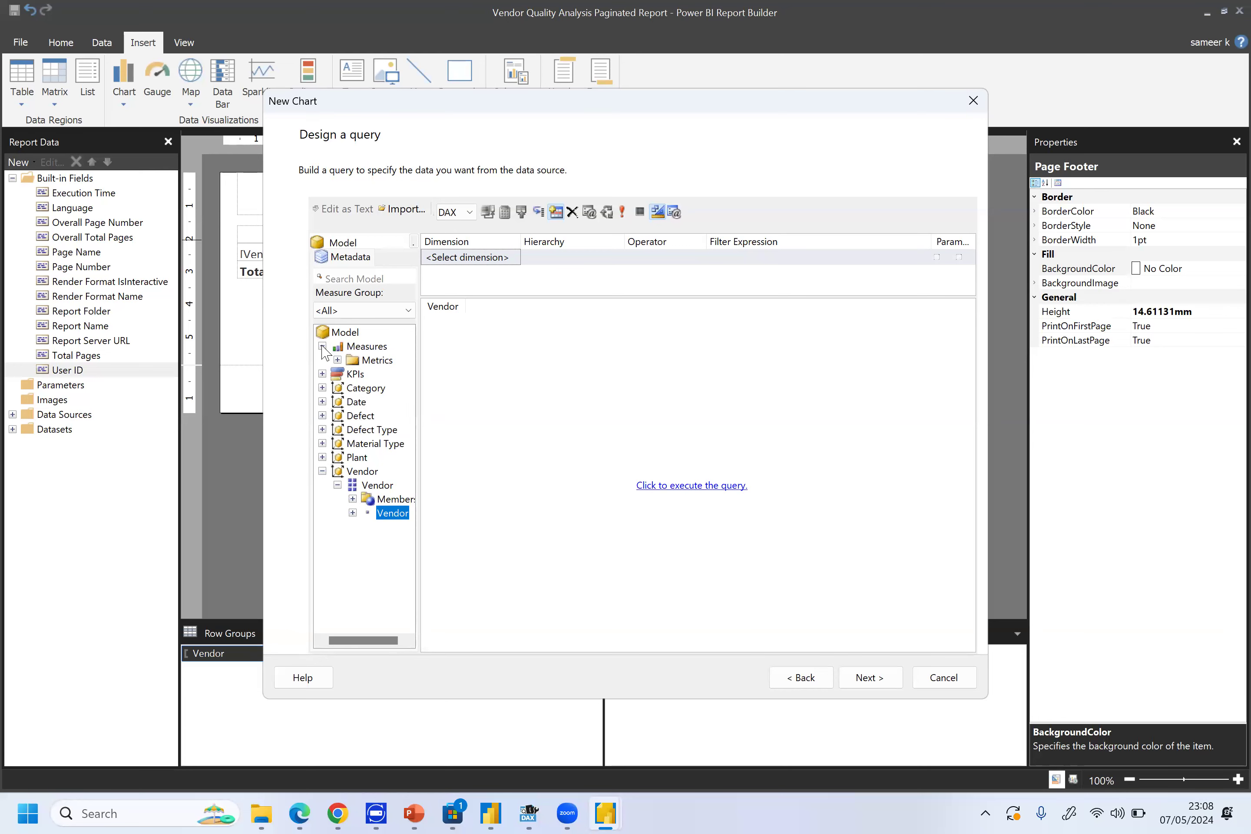
left_click(338, 360)
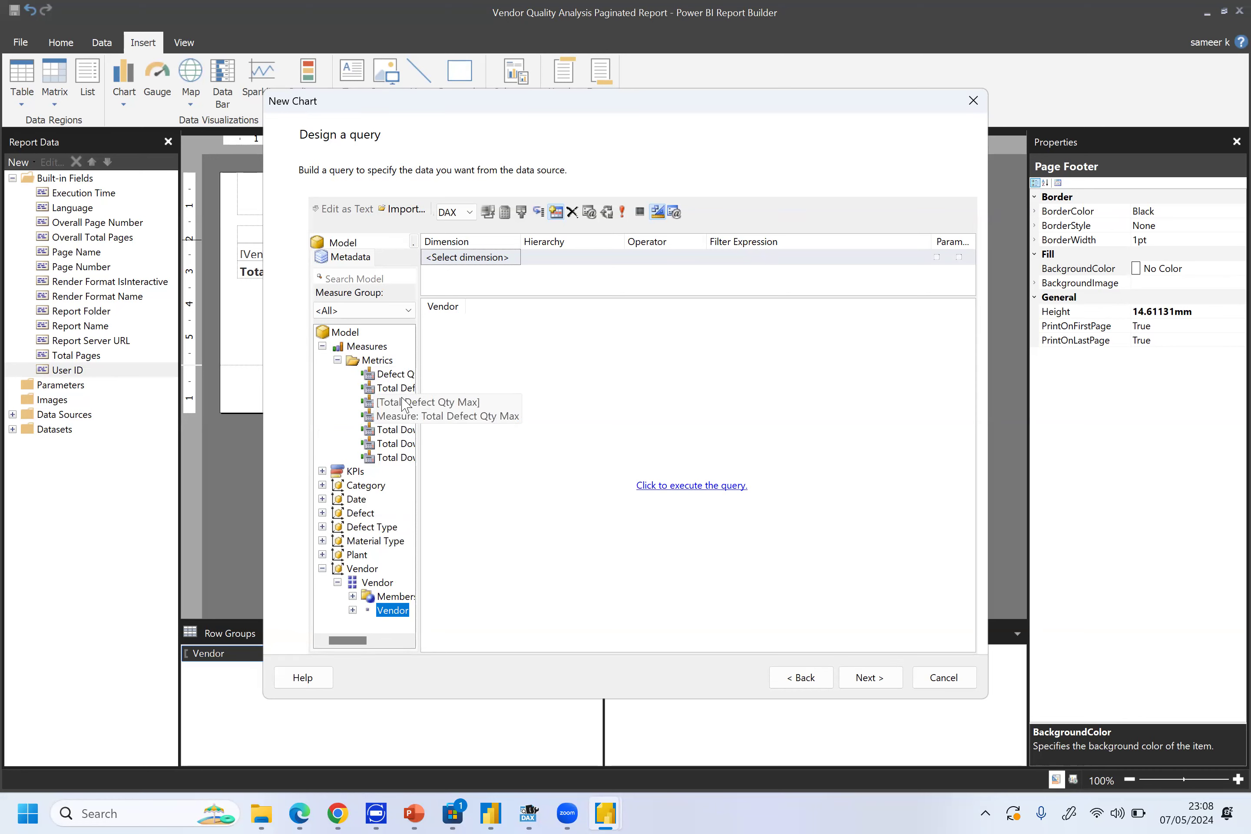
left_click_drag(411, 388, 517, 349)
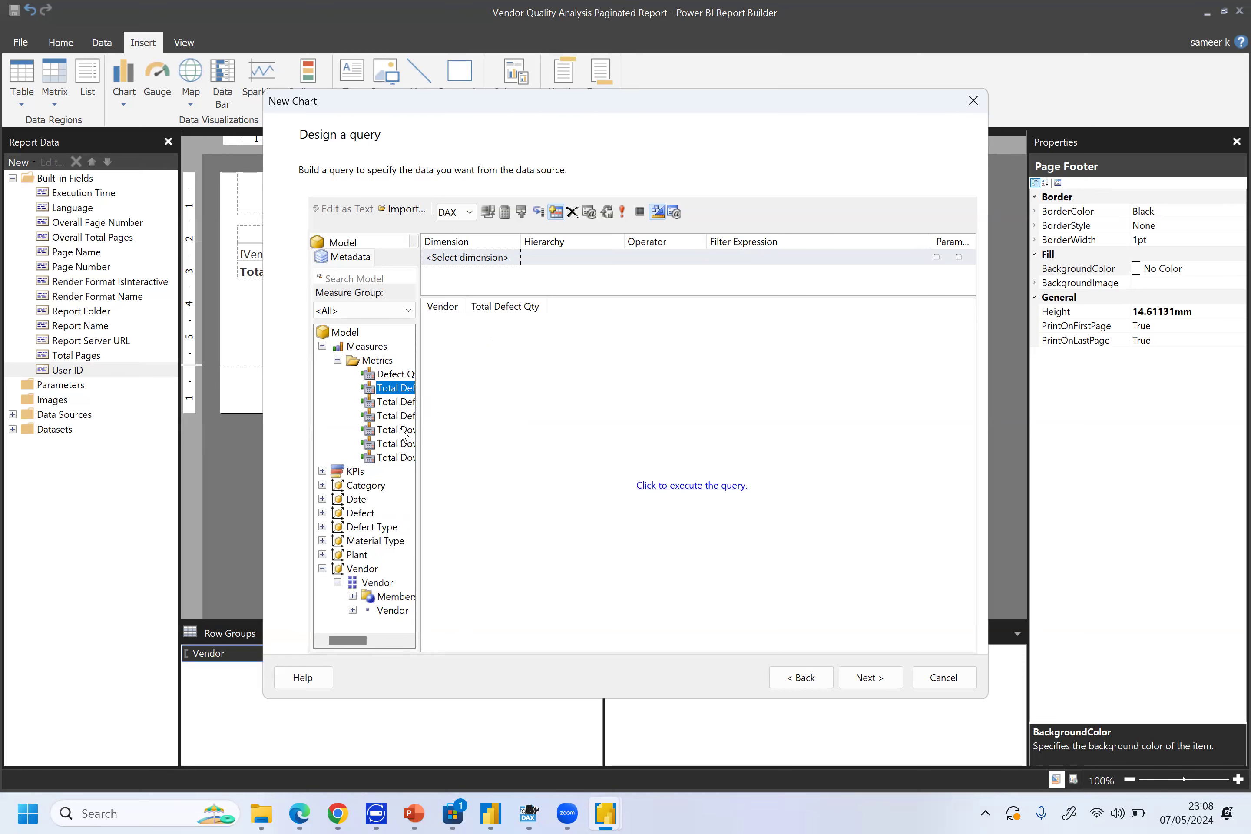
left_click_drag(401, 431, 609, 379)
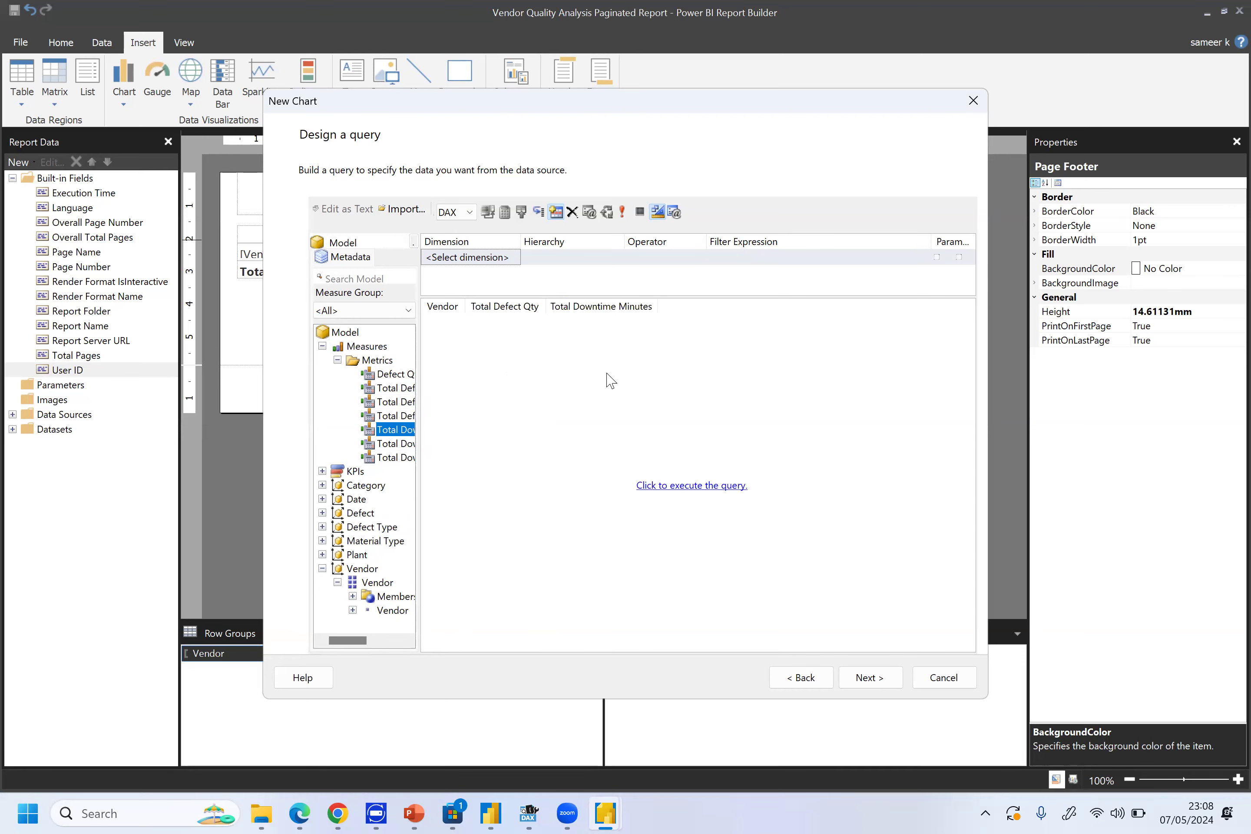
left_click(736, 489)
left_click(875, 672)
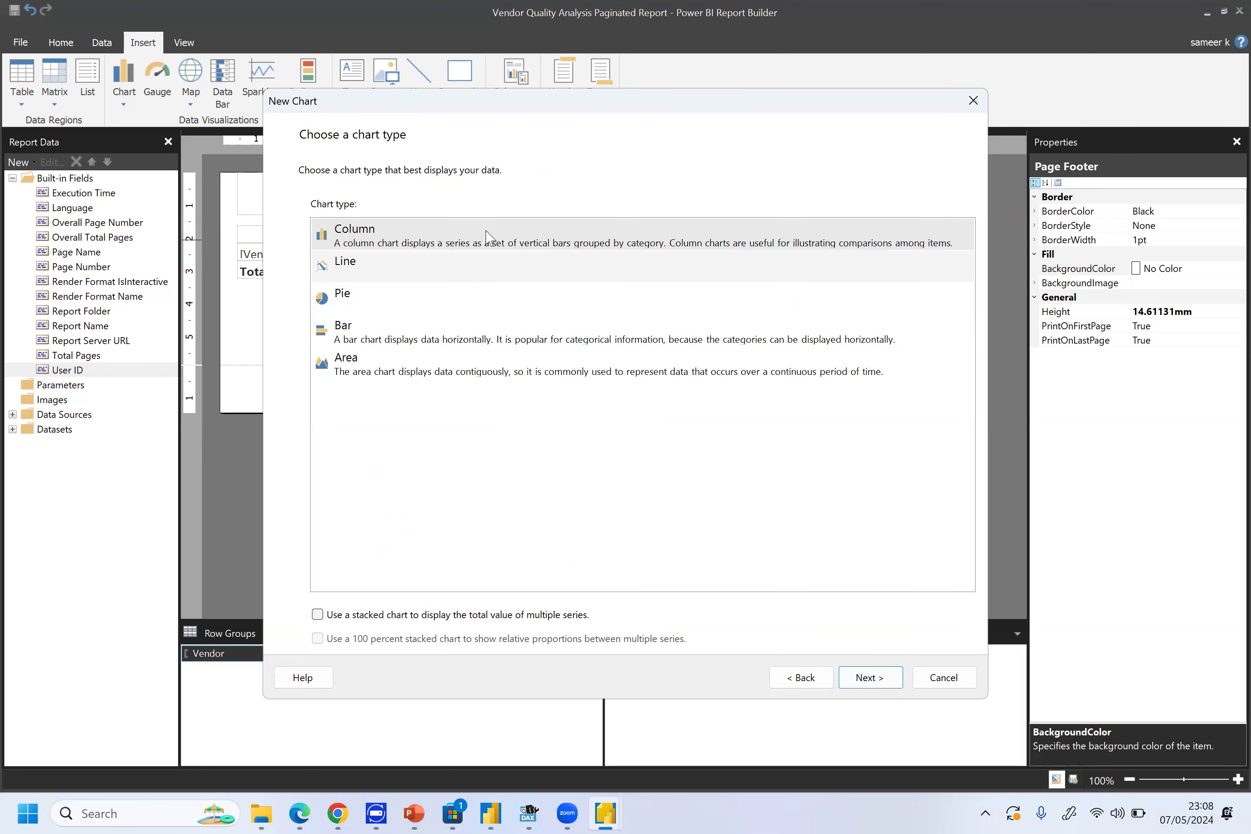
Create a bar chart with Vendor as category and Total_Defect_Qty and Total_Downtime_Minutes as values, and place it in the report
left_click(460, 333)
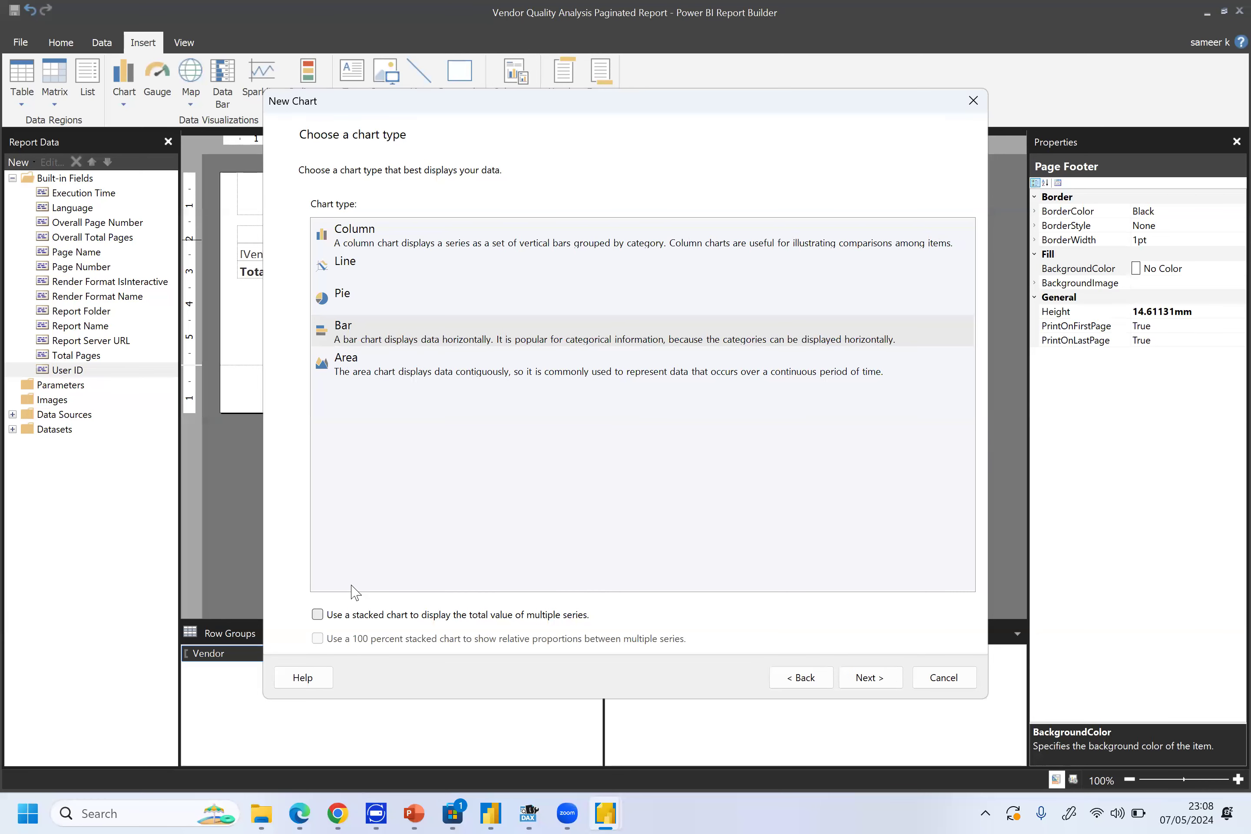
left_click(897, 677)
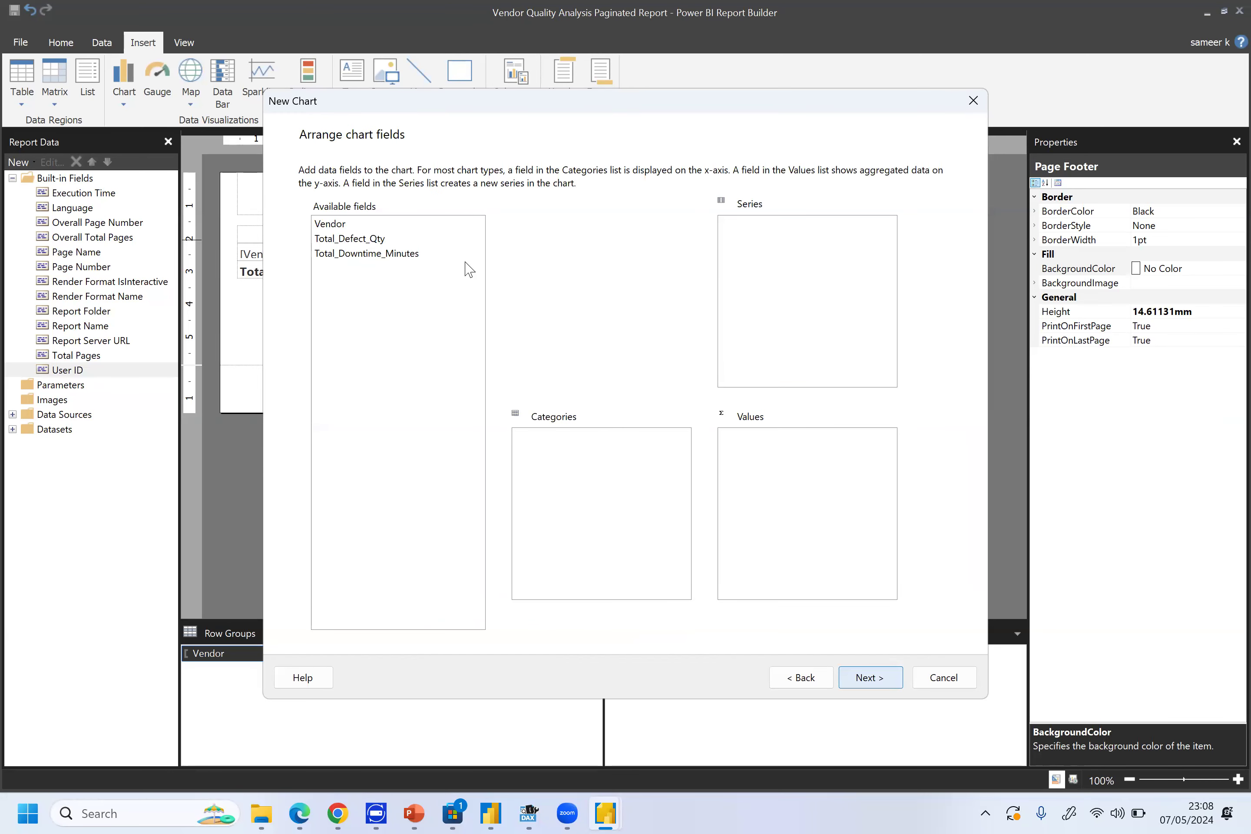
left_click_drag(345, 223, 624, 457)
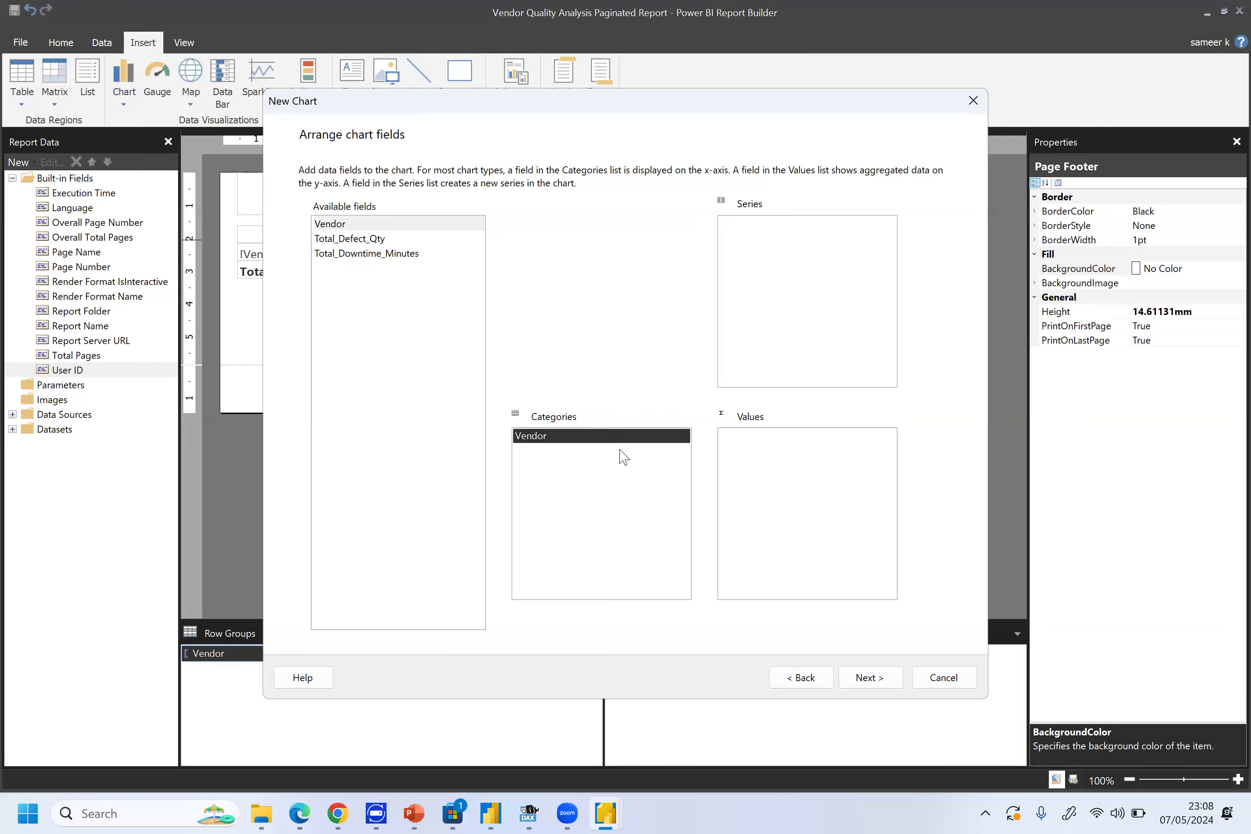
left_click_drag(355, 239, 797, 454)
left_click_drag(392, 257, 814, 530)
left_click(884, 678)
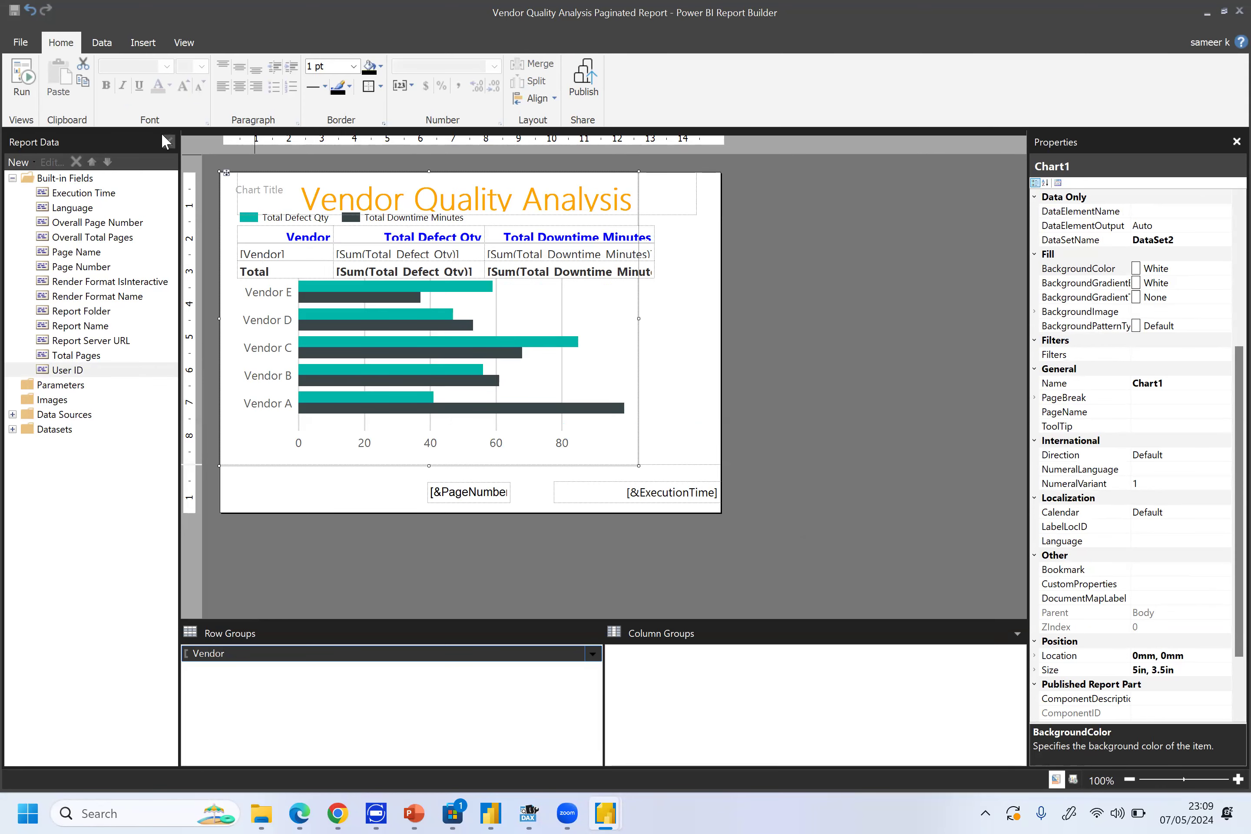
Run the report, turn off its print layout, and page through to the end and back to the first page
left_click(22, 73)
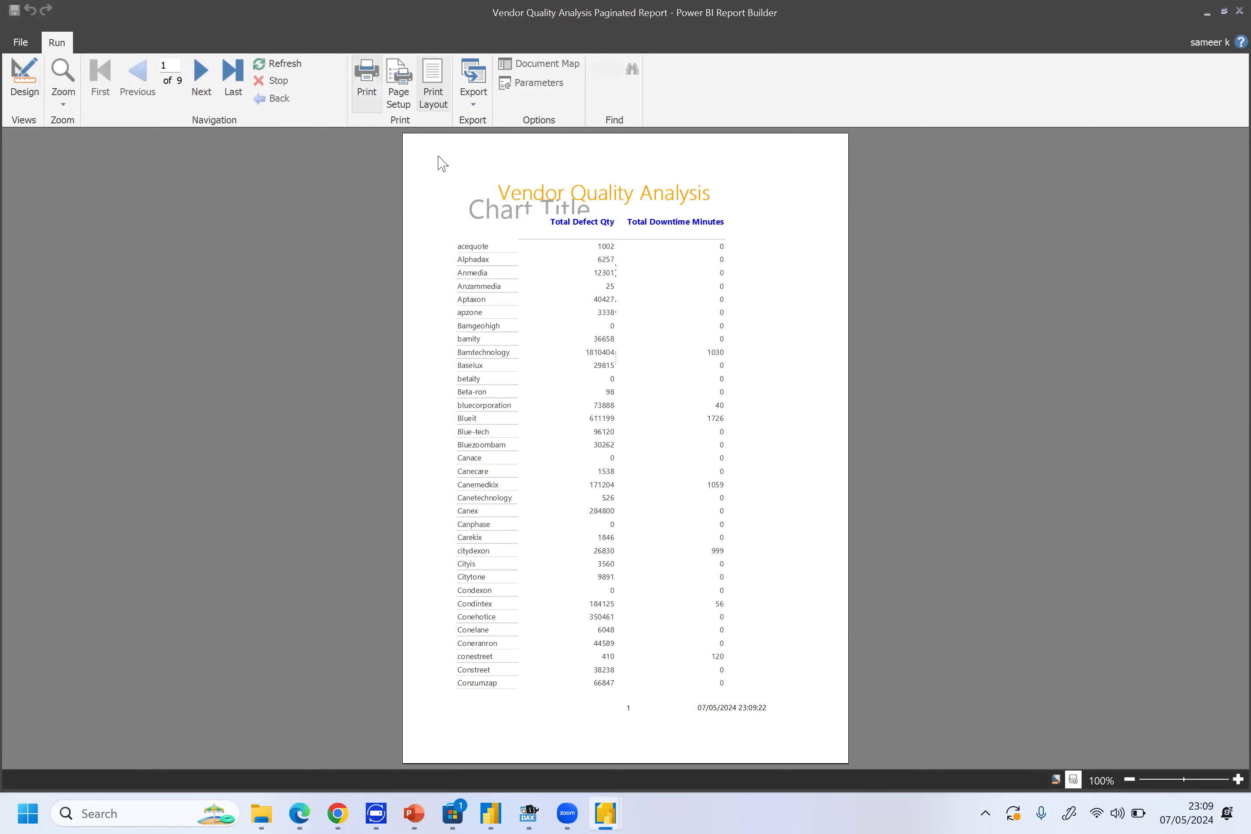
left_click(432, 101)
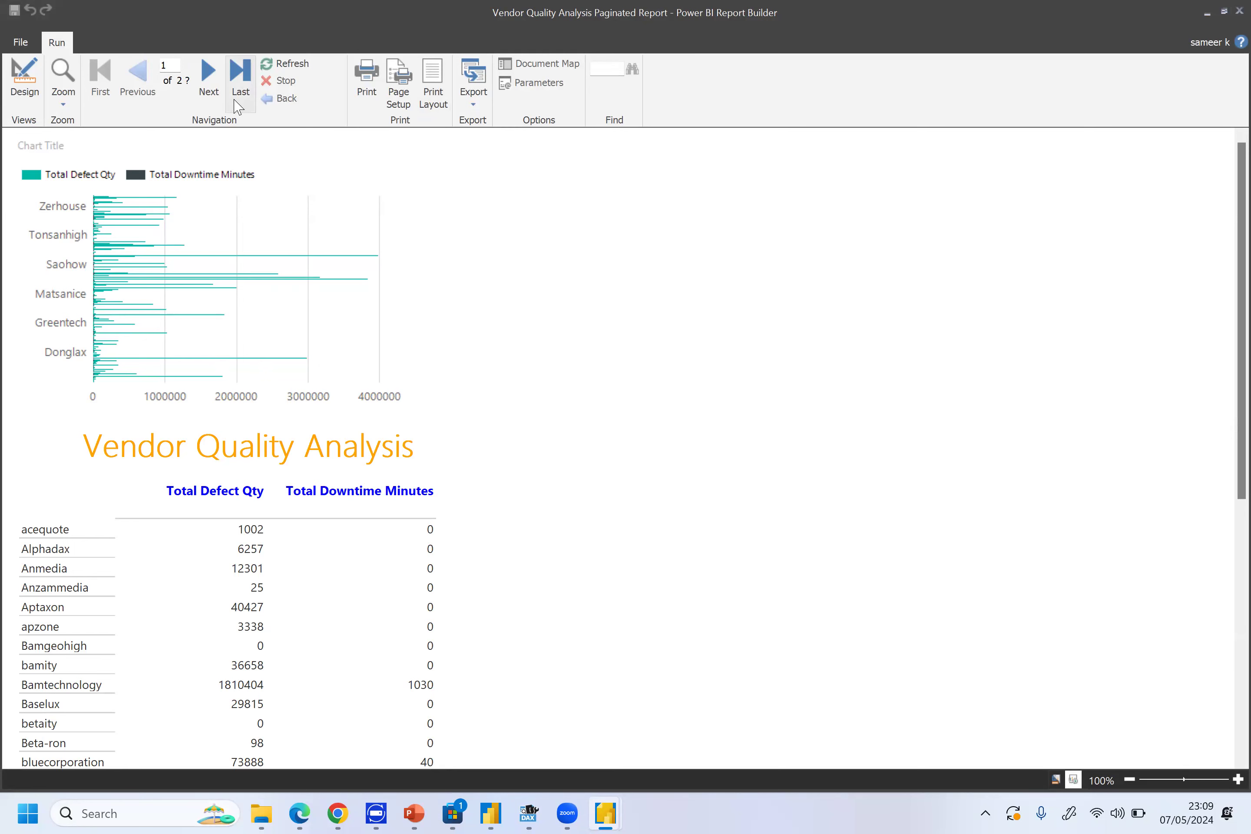
left_click(209, 76)
left_click(209, 75)
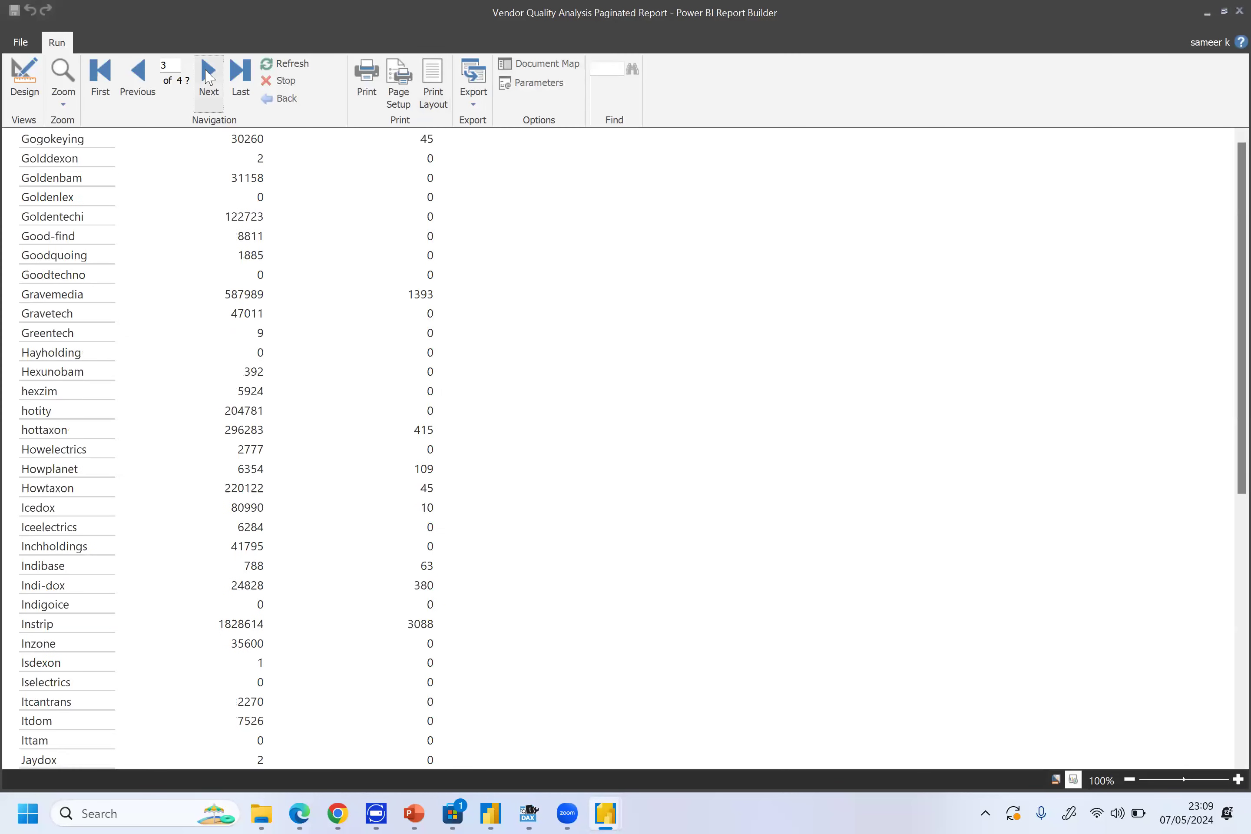
left_click(209, 75)
left_click(209, 75)
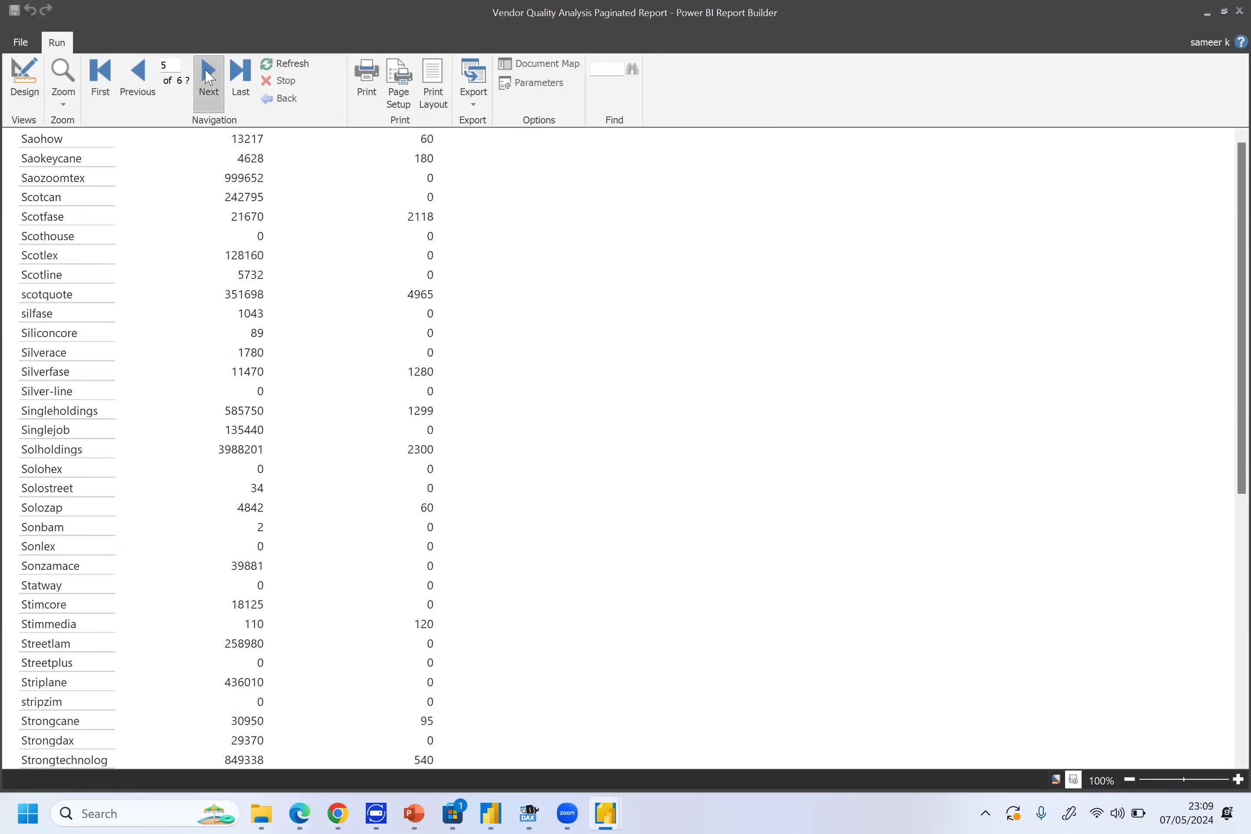
left_click(209, 75)
left_click(209, 75)
left_click(139, 80)
left_click(138, 80)
left_click(138, 79)
left_click(138, 80)
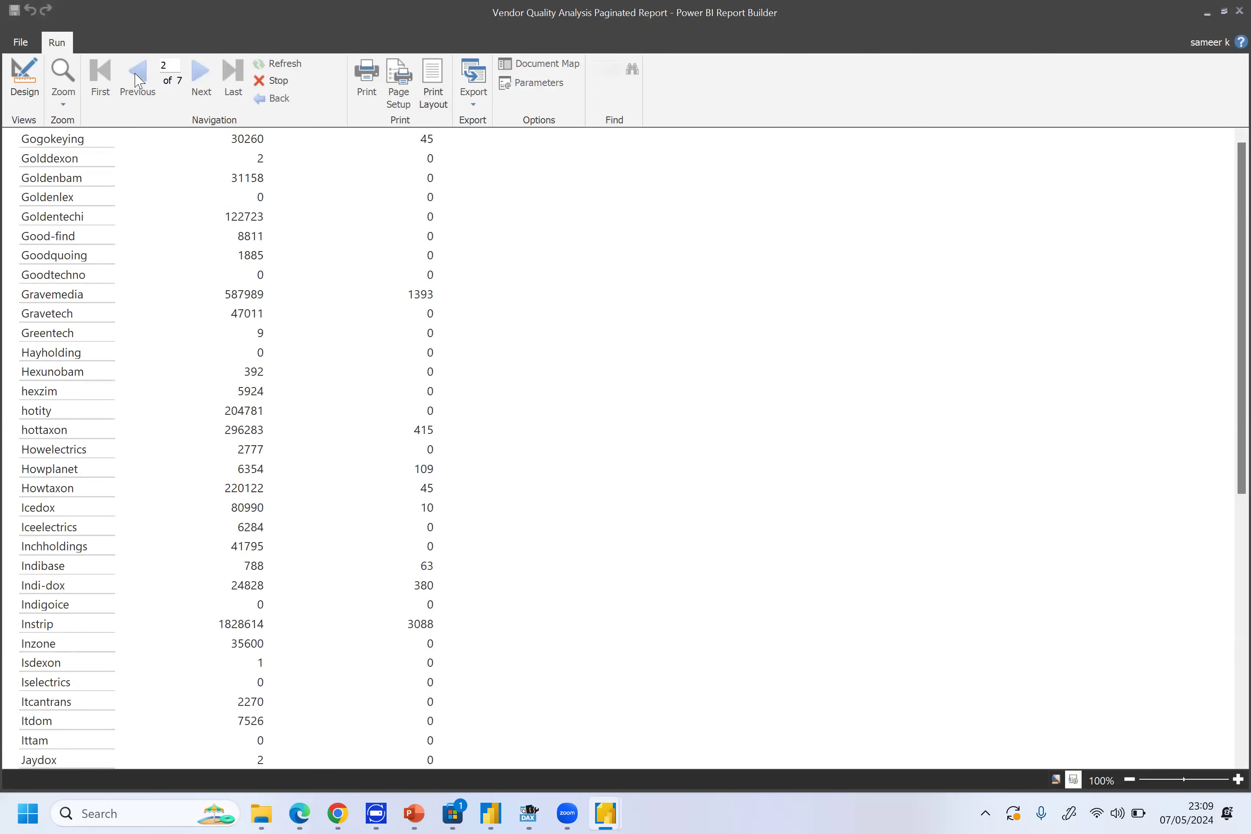
left_click(137, 79)
left_click(100, 75)
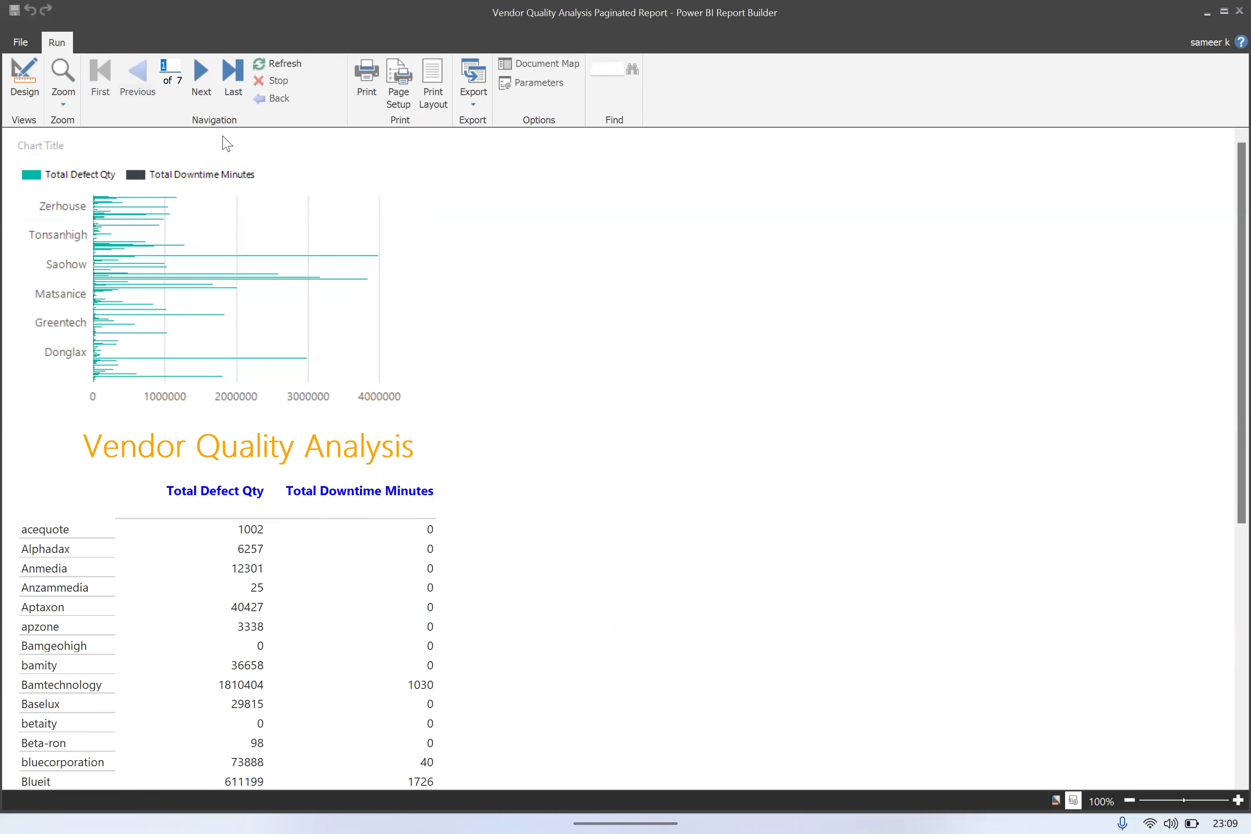
Return to the report design and shift the Vendor Quality Analysis title box slightly to the right
left_click(24, 75)
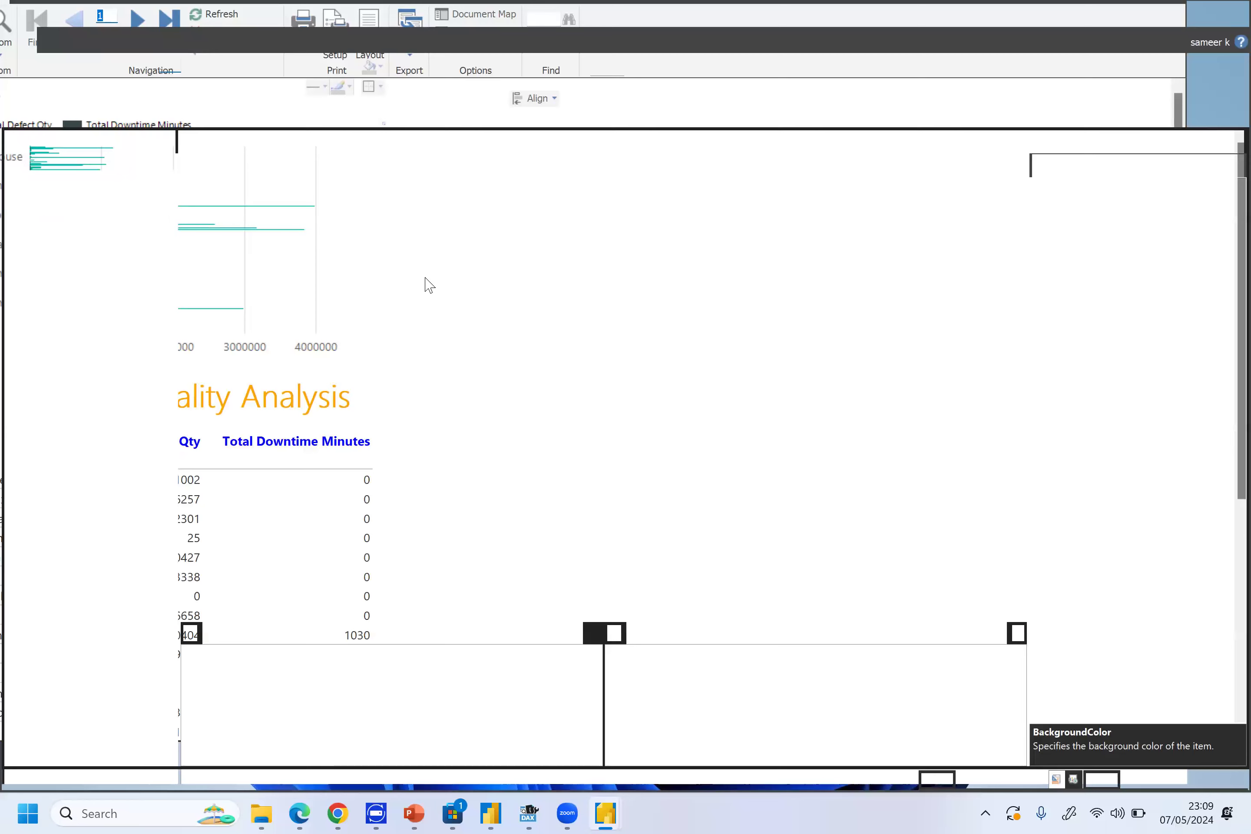
left_click(503, 298)
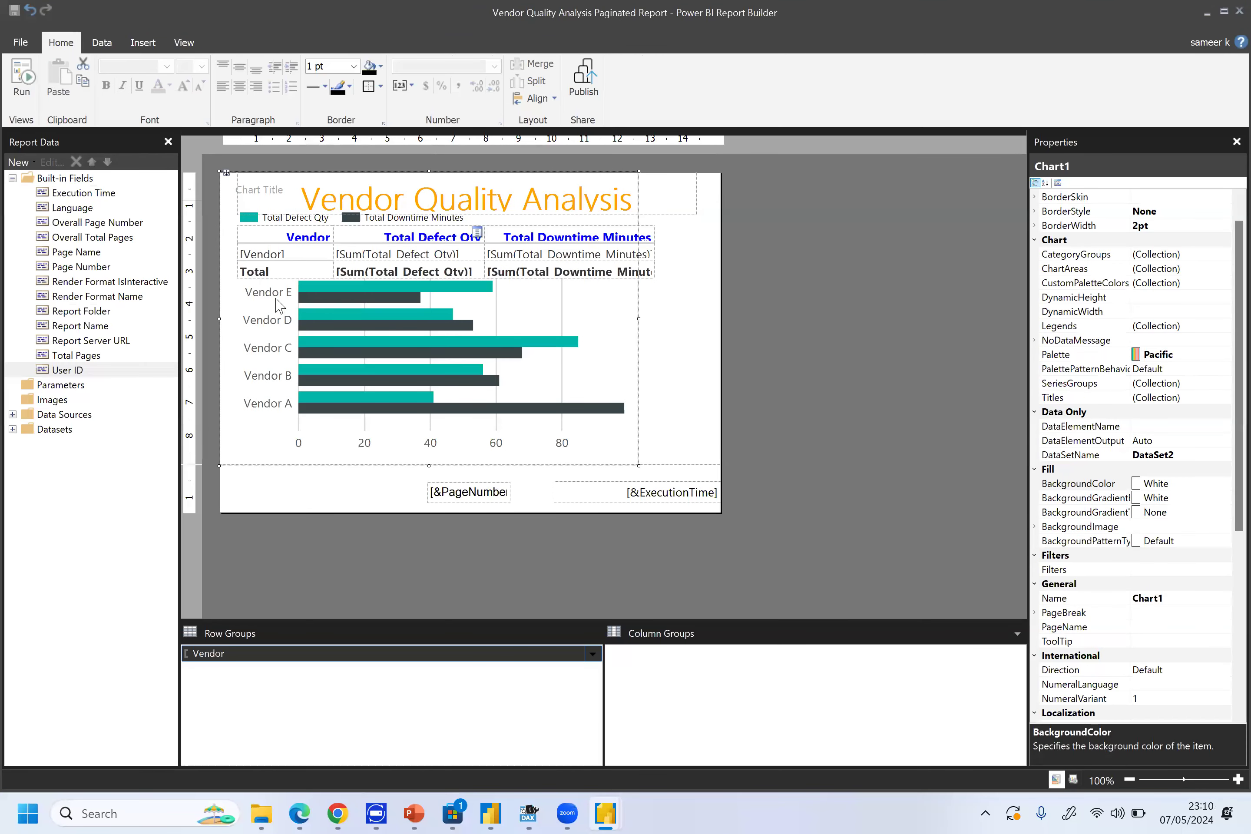
left_click(279, 310)
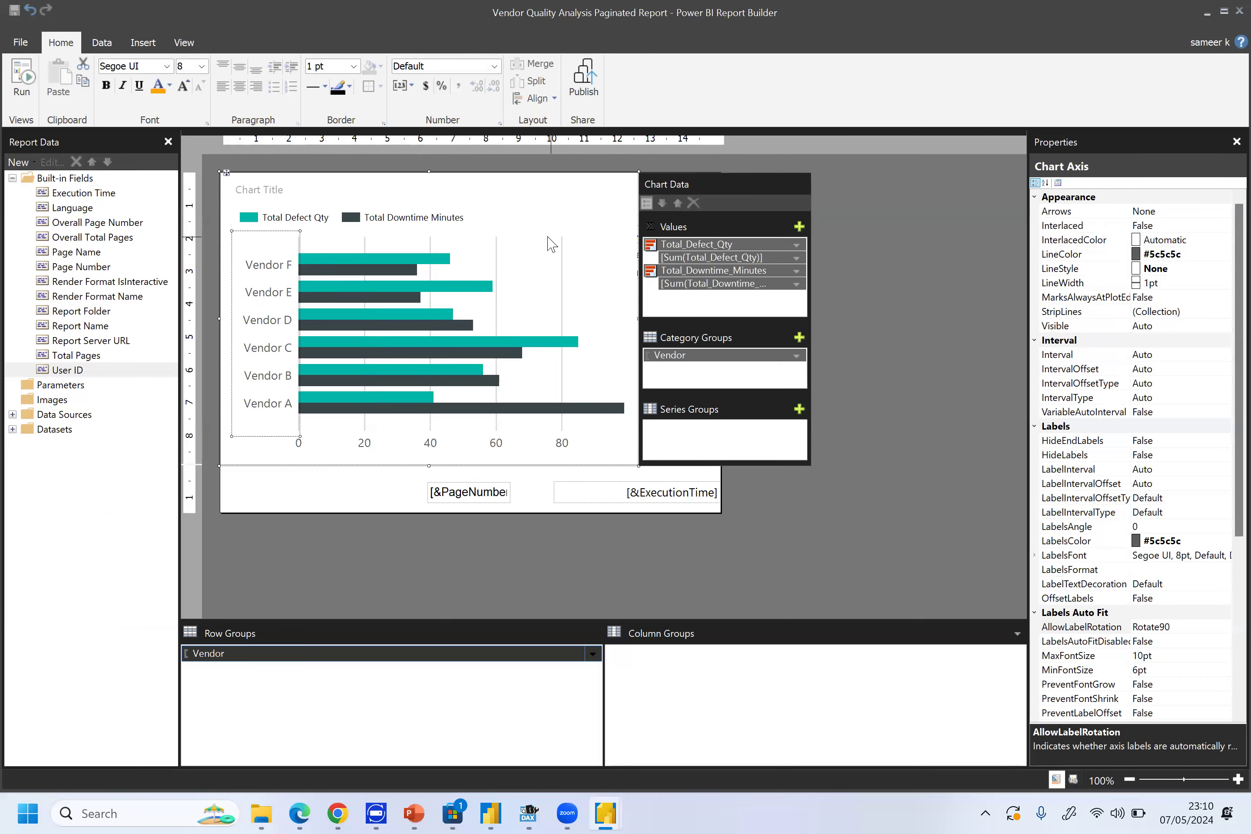
left_click(467, 237)
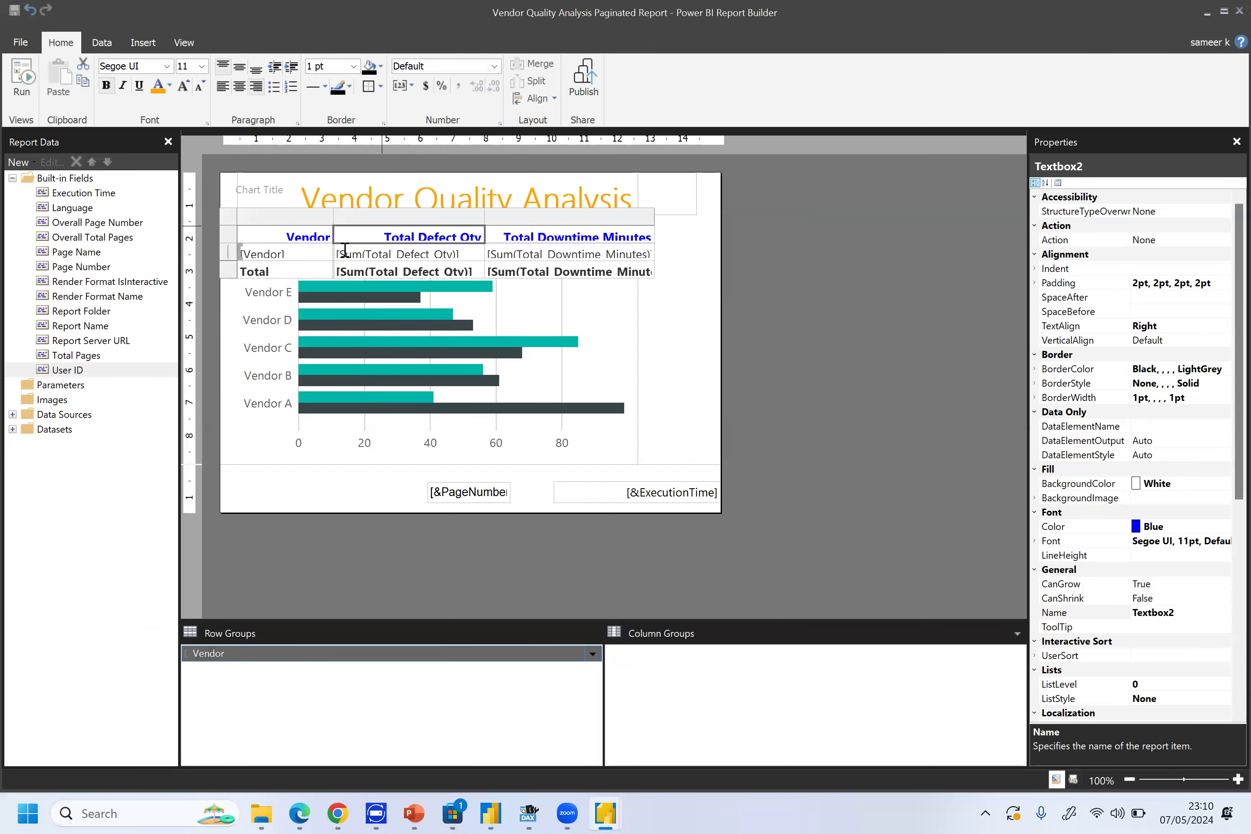
left_click(445, 217)
left_click(664, 198)
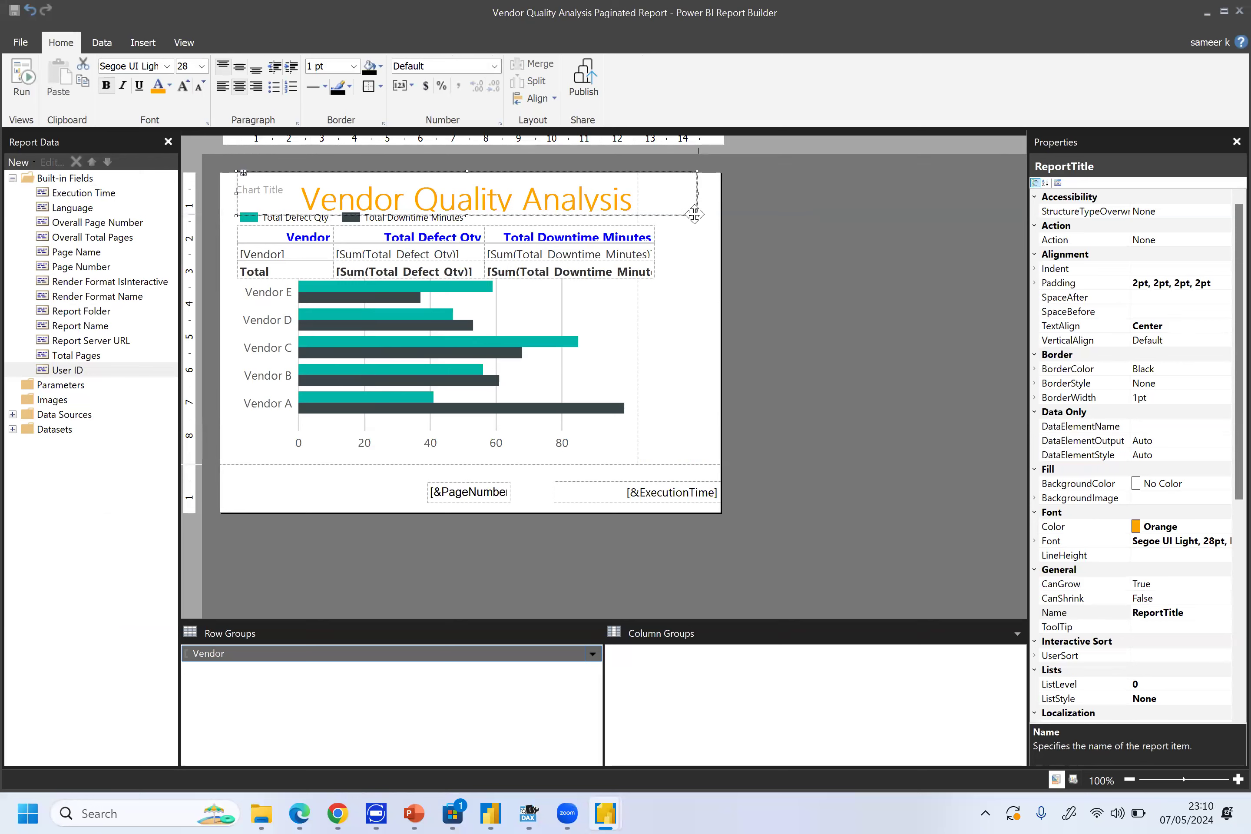
left_click_drag(695, 214, 709, 211)
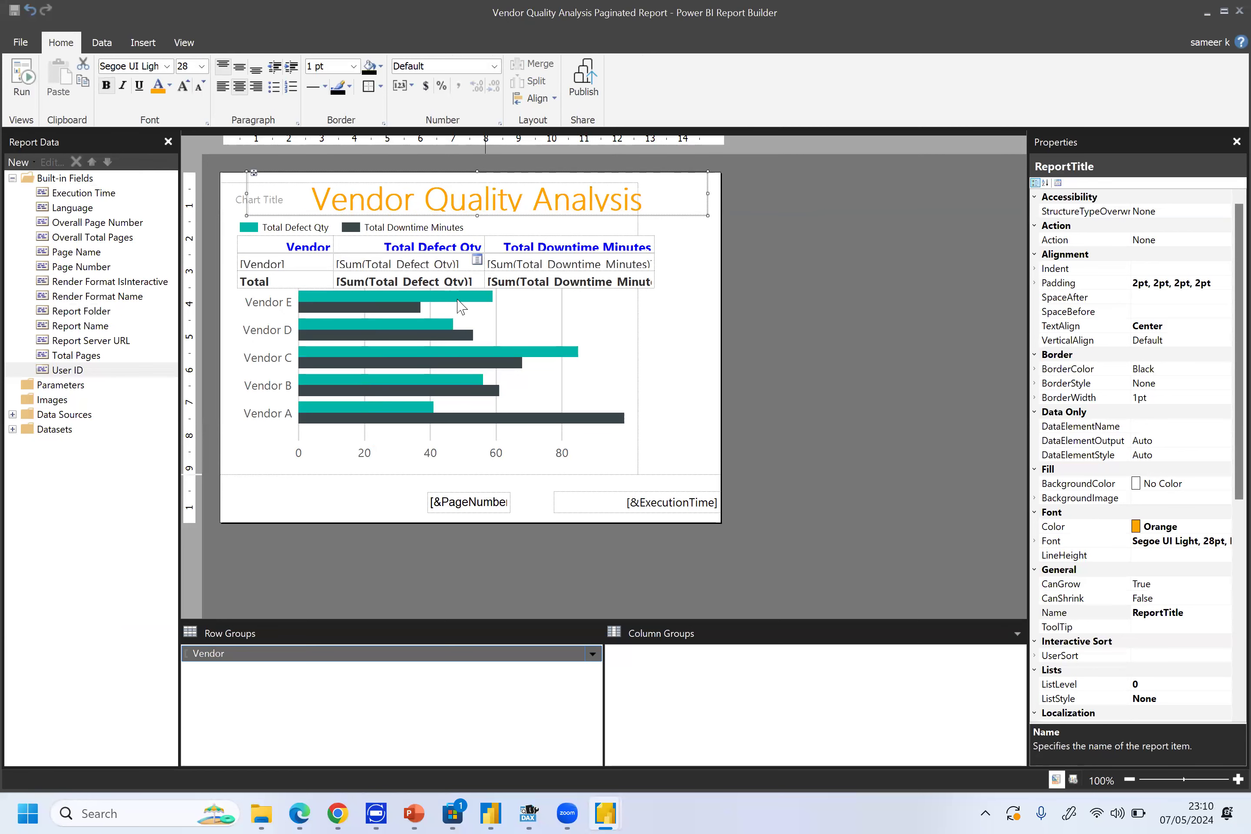
Narrow the bar chart to about 8 cm wide by pulling in its right edge, keeping the chart selected
left_click(627, 346)
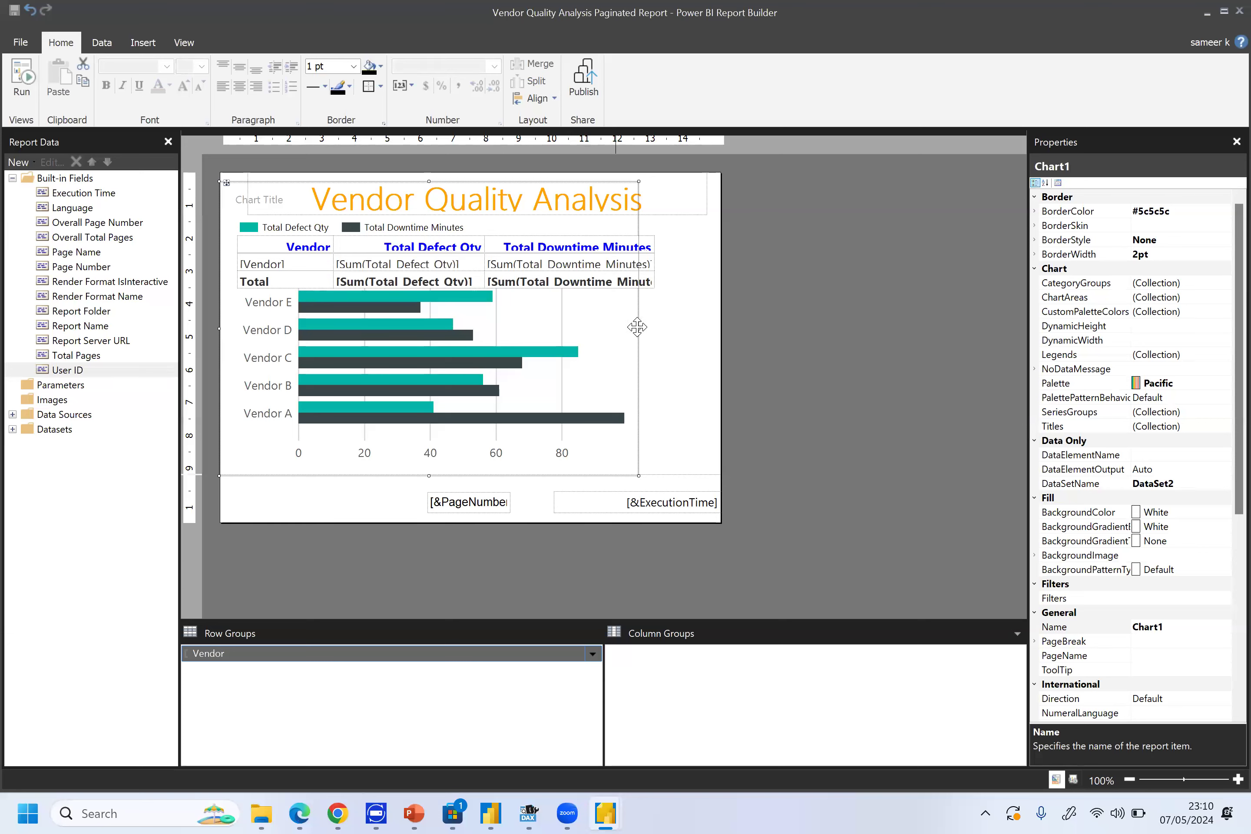
left_click_drag(633, 329, 479, 368)
left_click(350, 182)
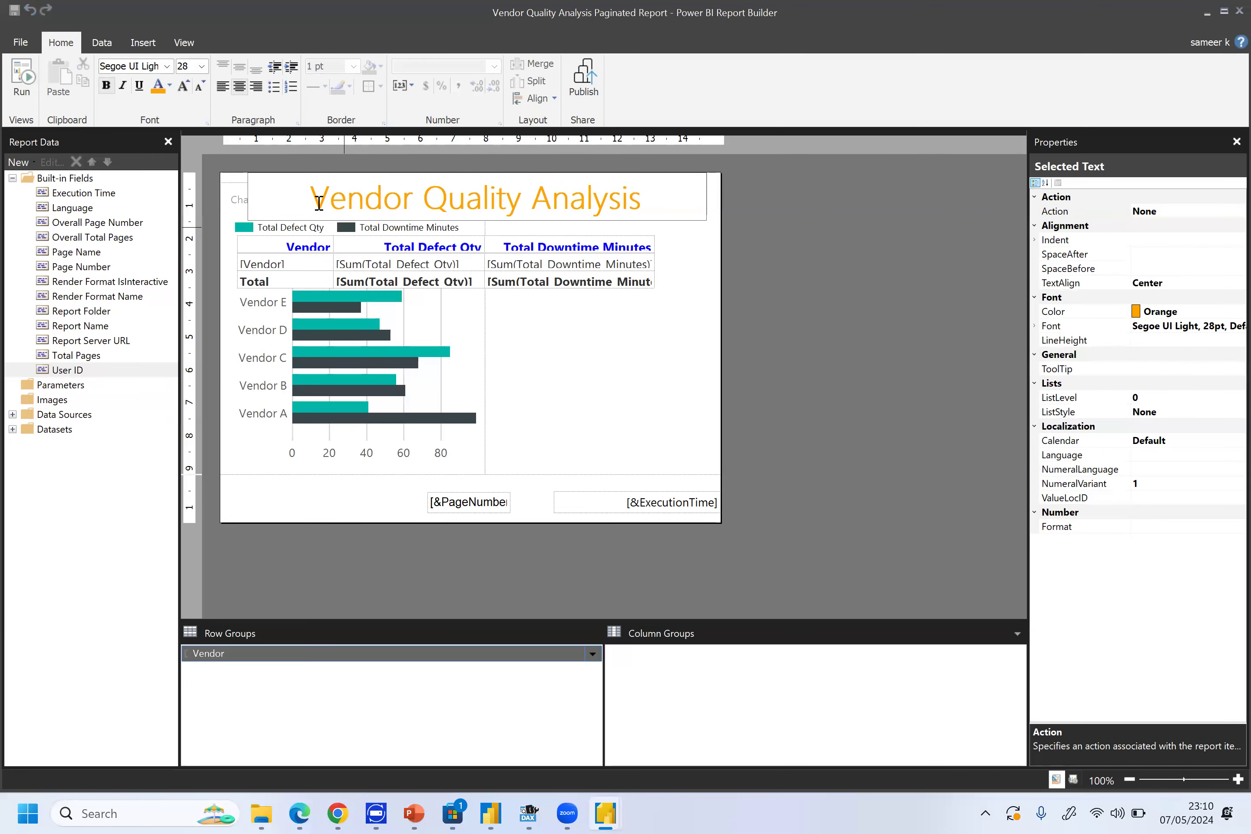
left_click(360, 320)
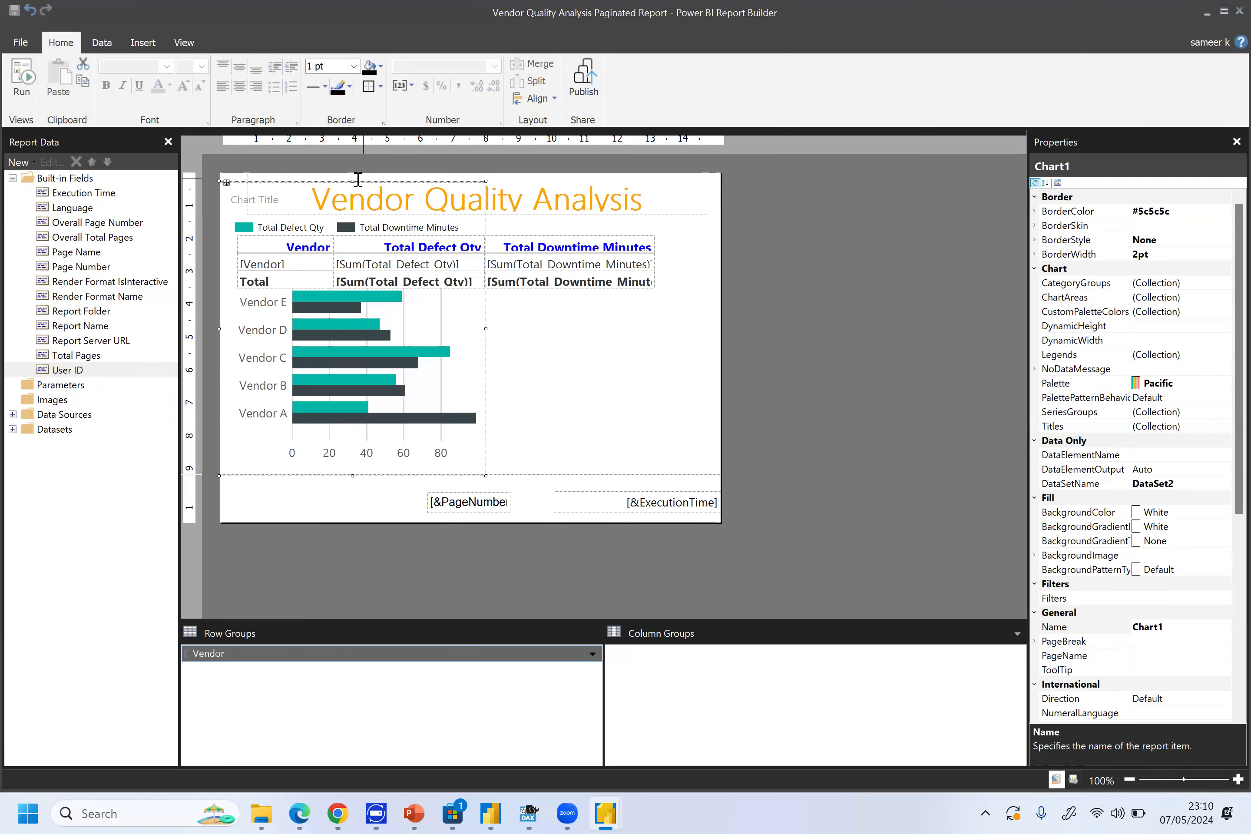